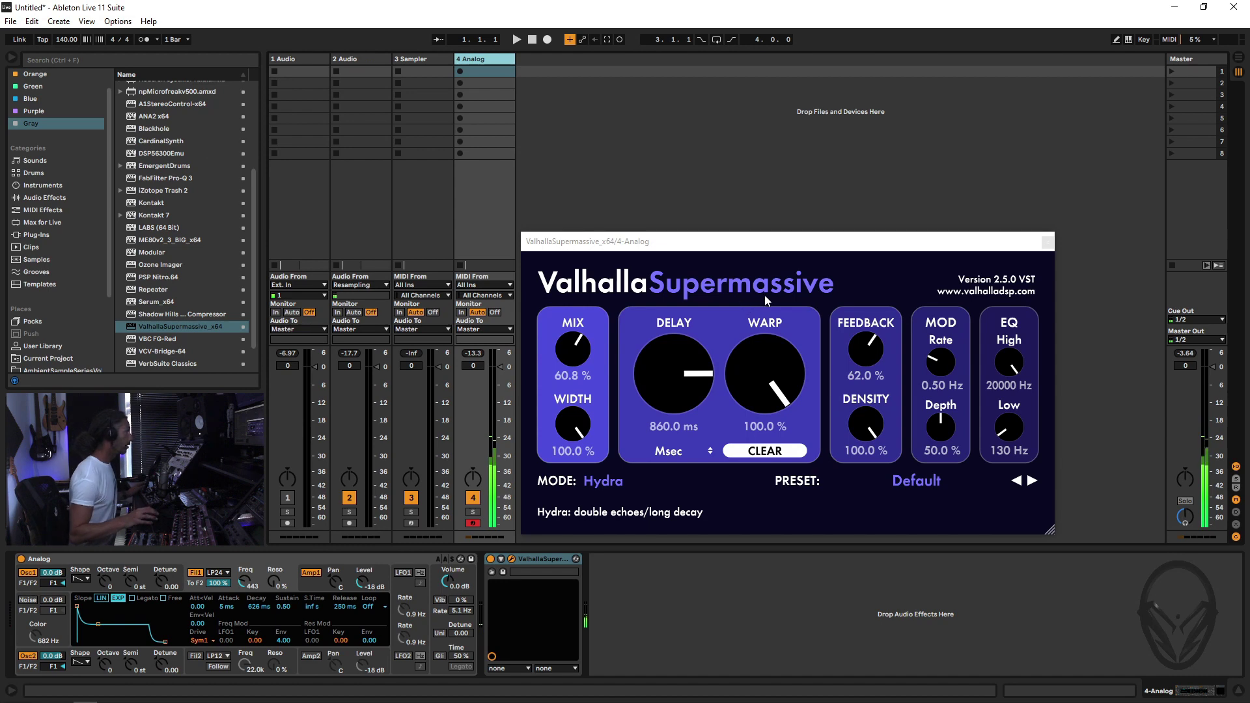
Step: Switch to the arrangement and delete the audio clips on tracks 1 and 2
key(Tab)
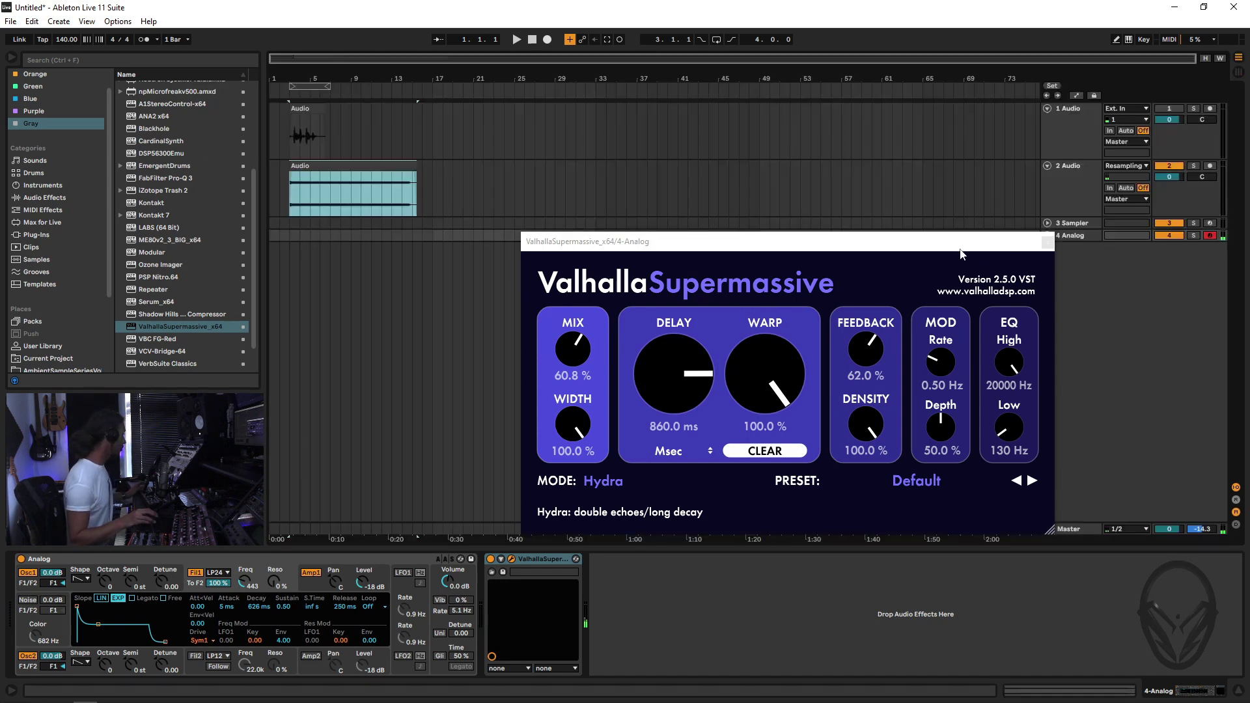
click(306, 111)
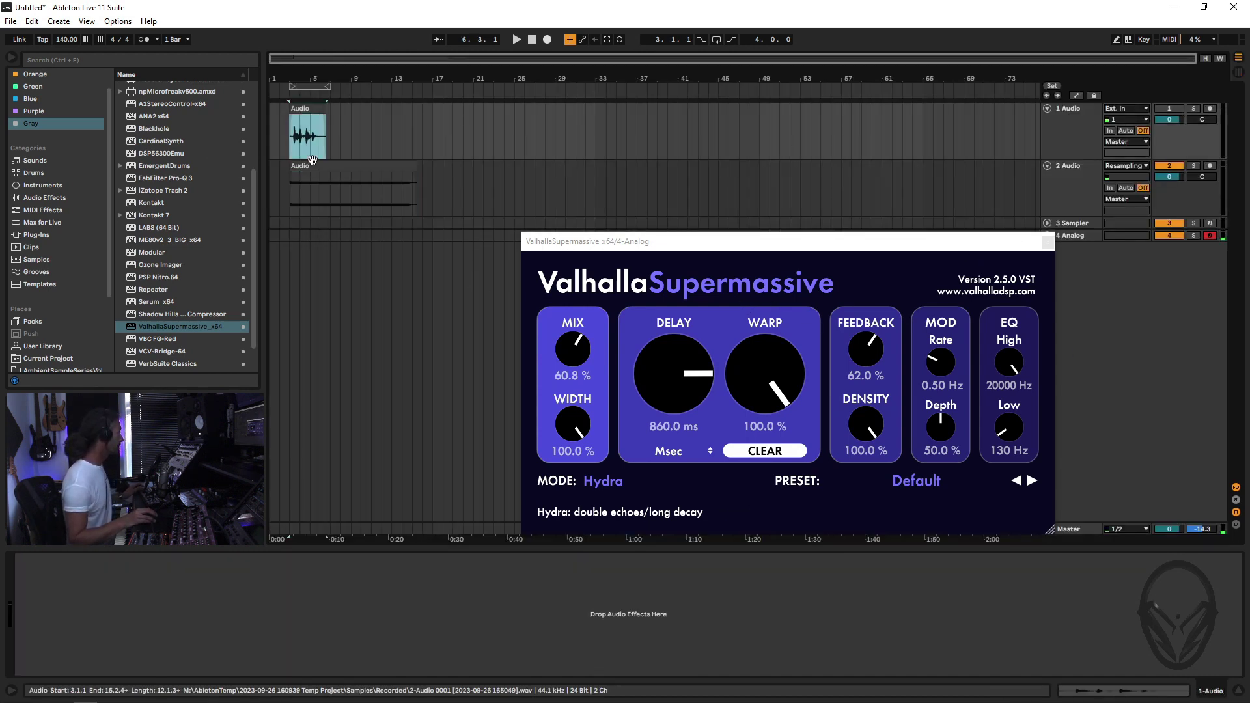
shift+click(313, 166)
key(Delete)
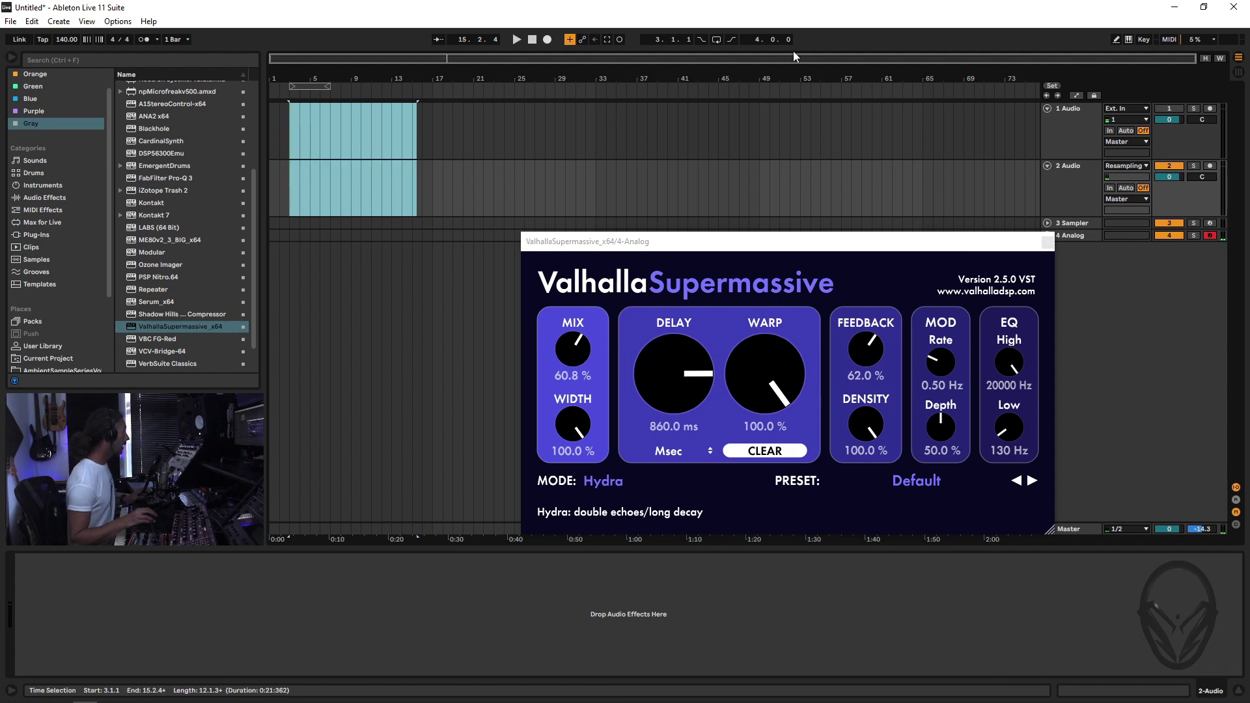
Step: Close the ValhallaSupermassive window, insert an empty four-bar MIDI clip at bar 3 on the Analog track, and enable arrangement looping
click(1076, 236)
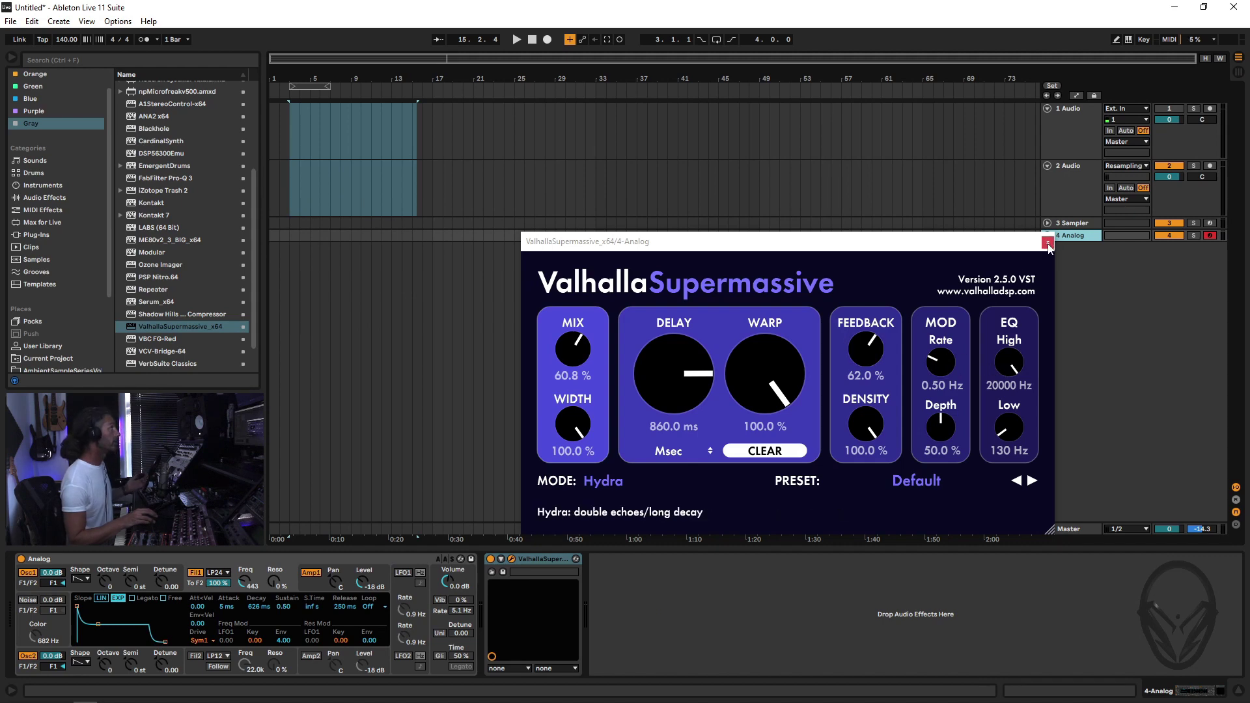
click(1047, 242)
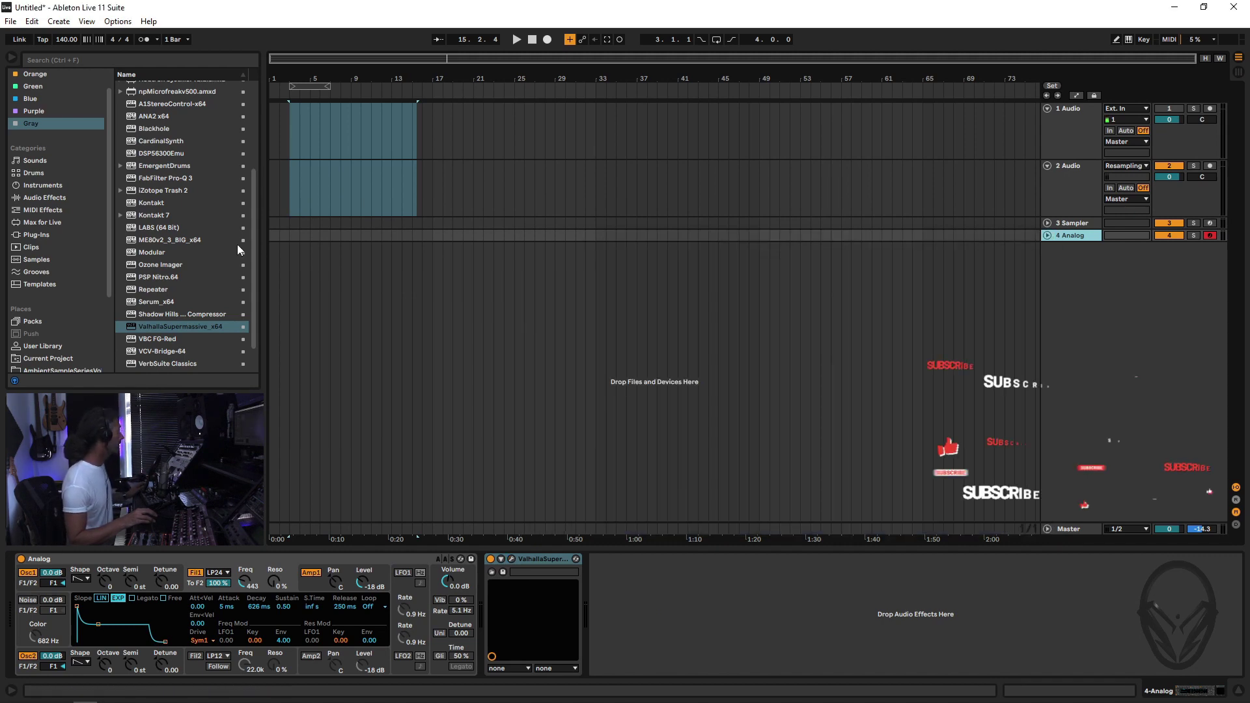
click(294, 240)
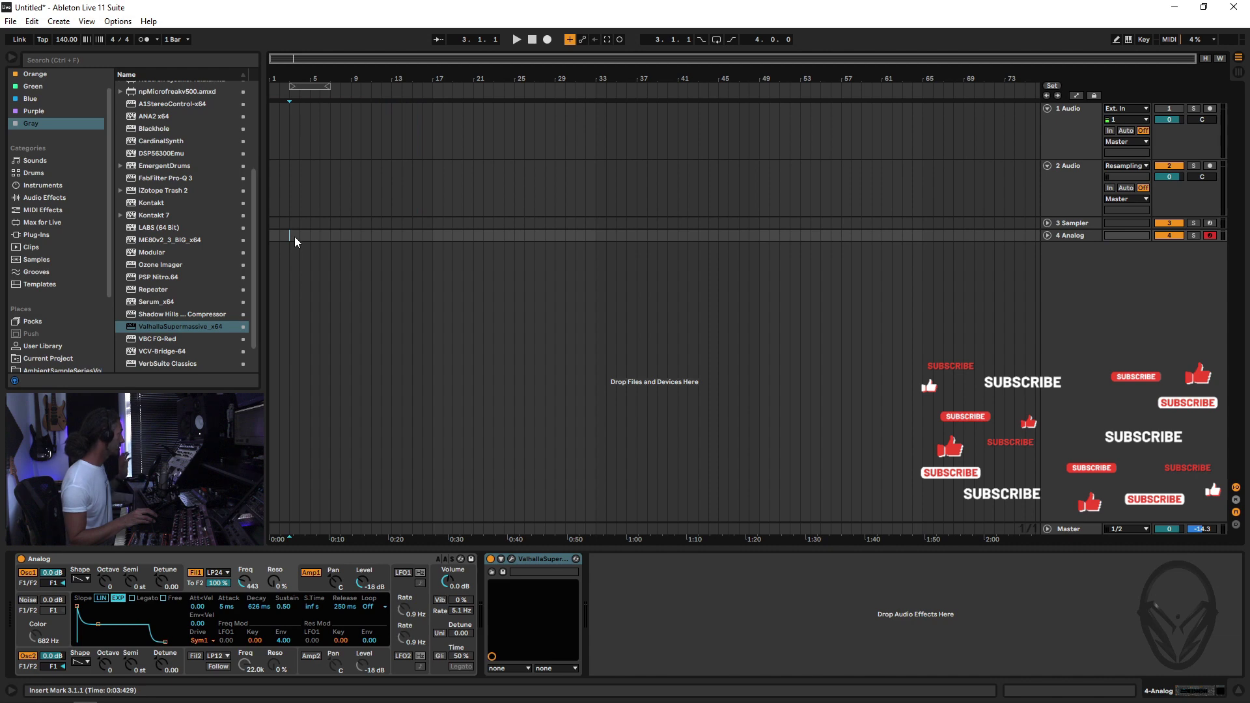
drag(300, 242, 326, 235)
right_click(326, 235)
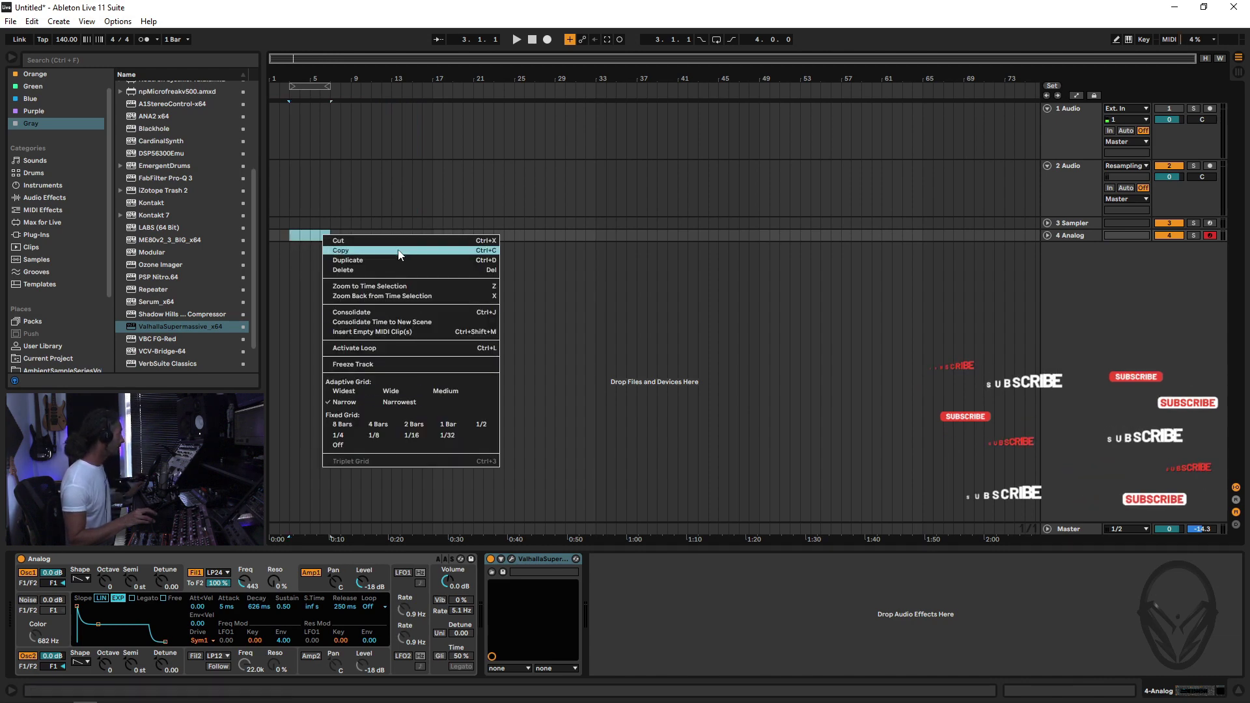
click(384, 332)
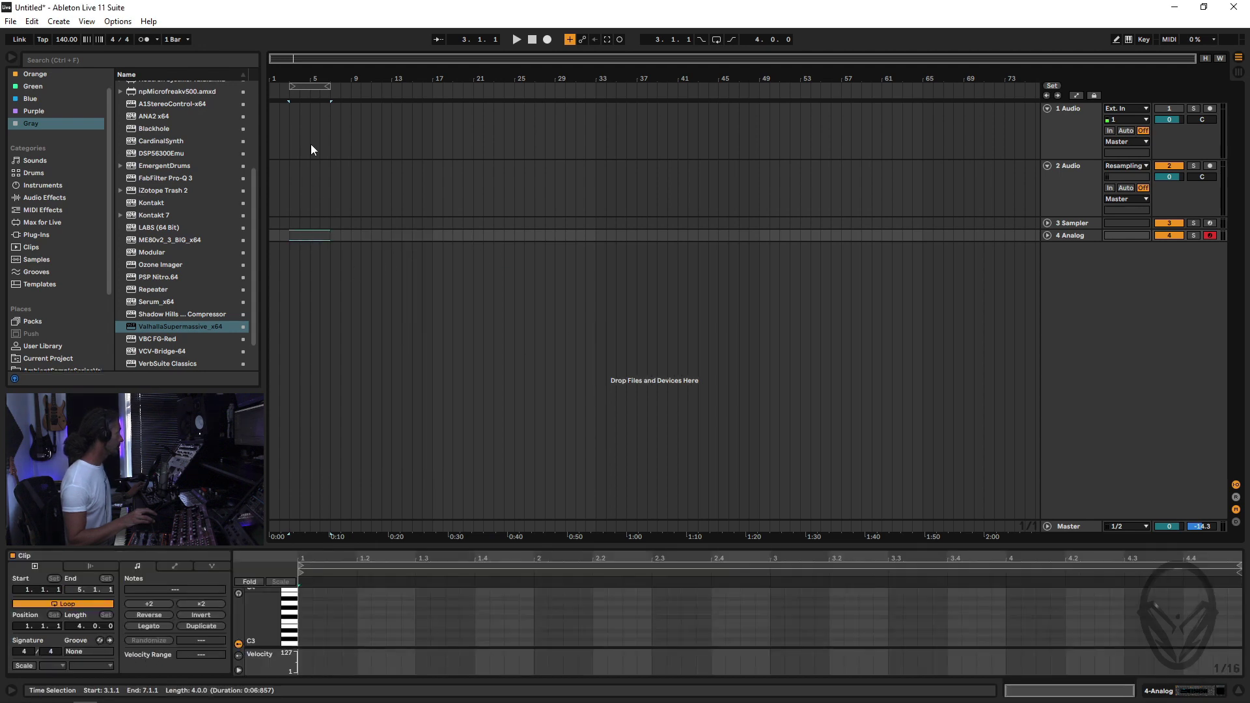
click(716, 39)
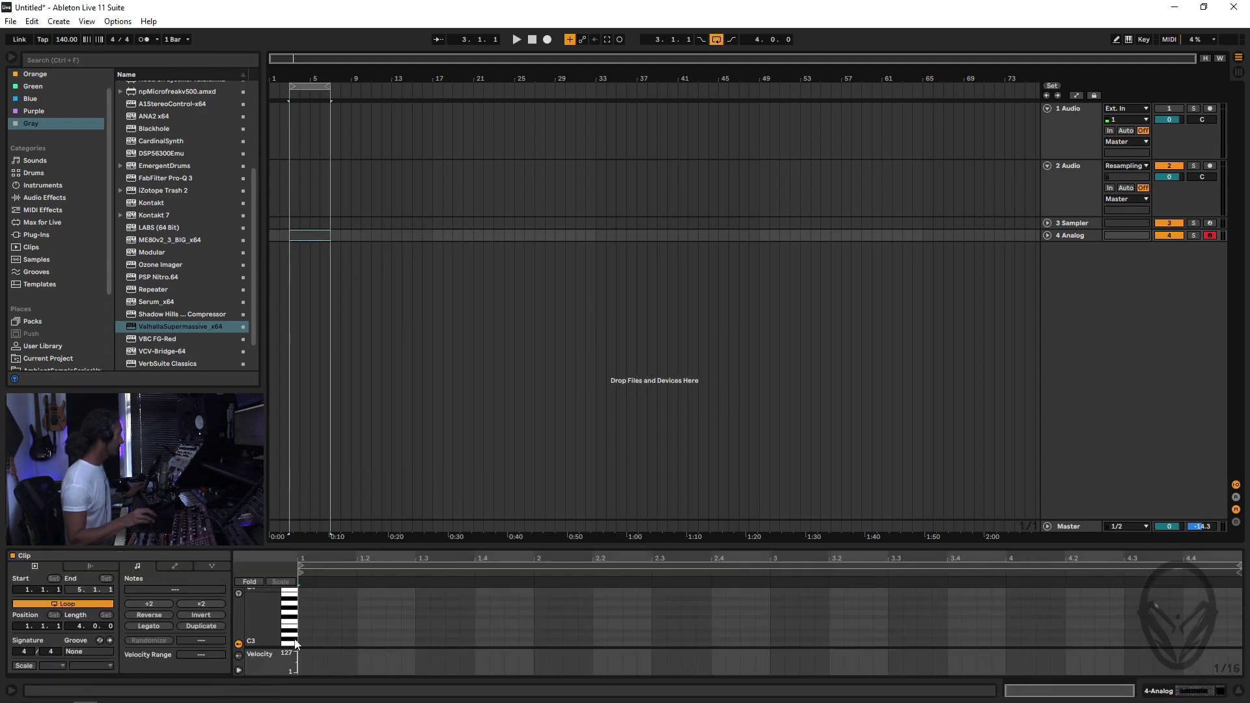
Step: Add sixteenth notes F2 at 1.1.1, F3 at 1.2.3, C#3 at 1.4.1 and C3 at 2.1.1, auditioning the clip
scroll(333, 620, down, 3)
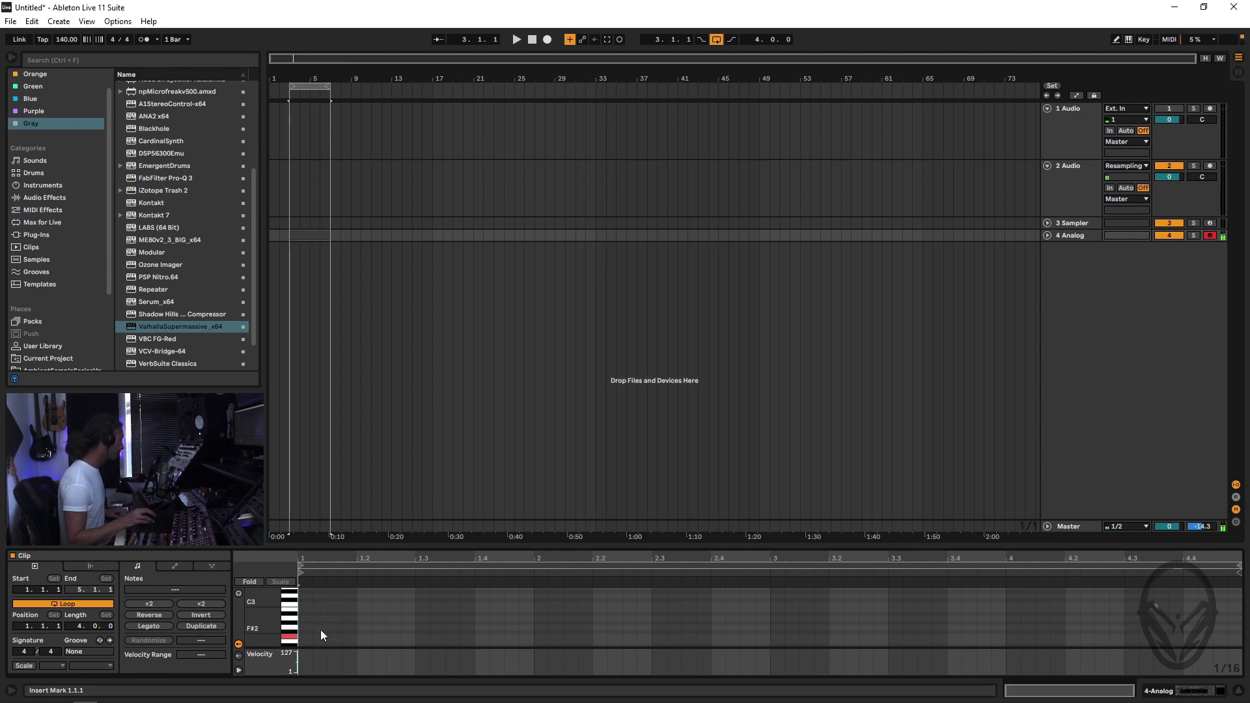
double_click(302, 635)
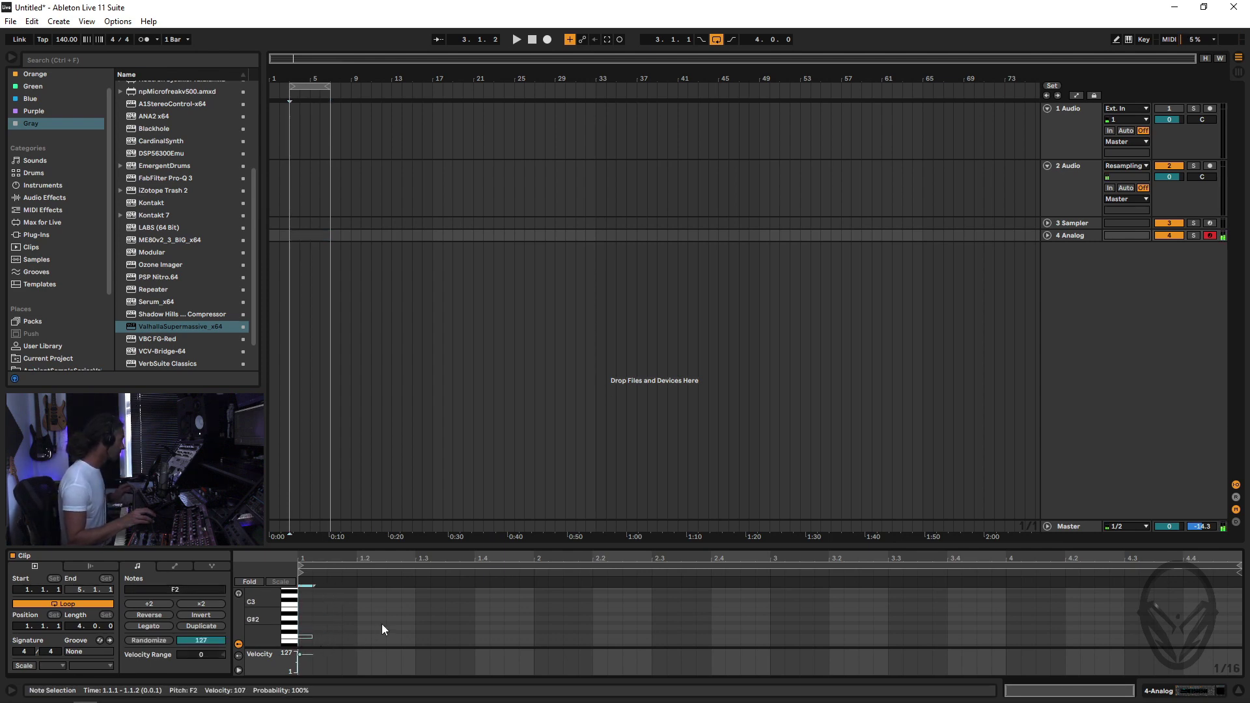
scroll(405, 615, up, 2)
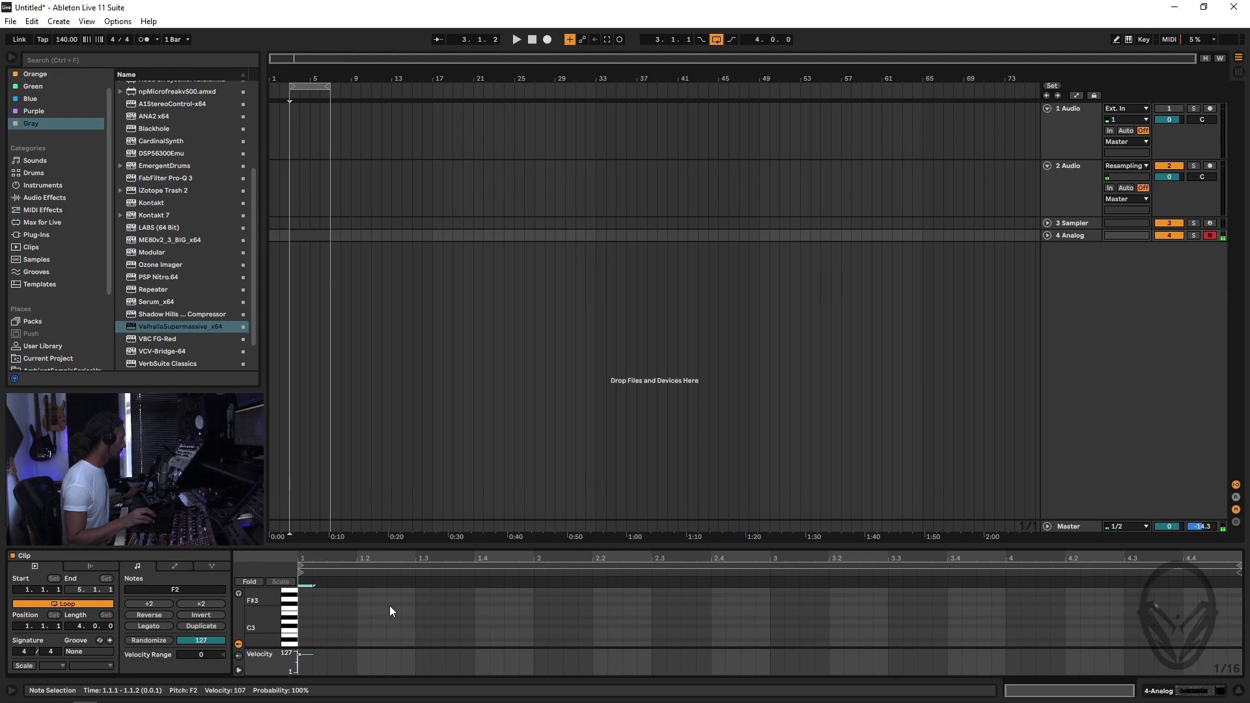
double_click(388, 607)
drag(389, 608, 479, 630)
key(space)
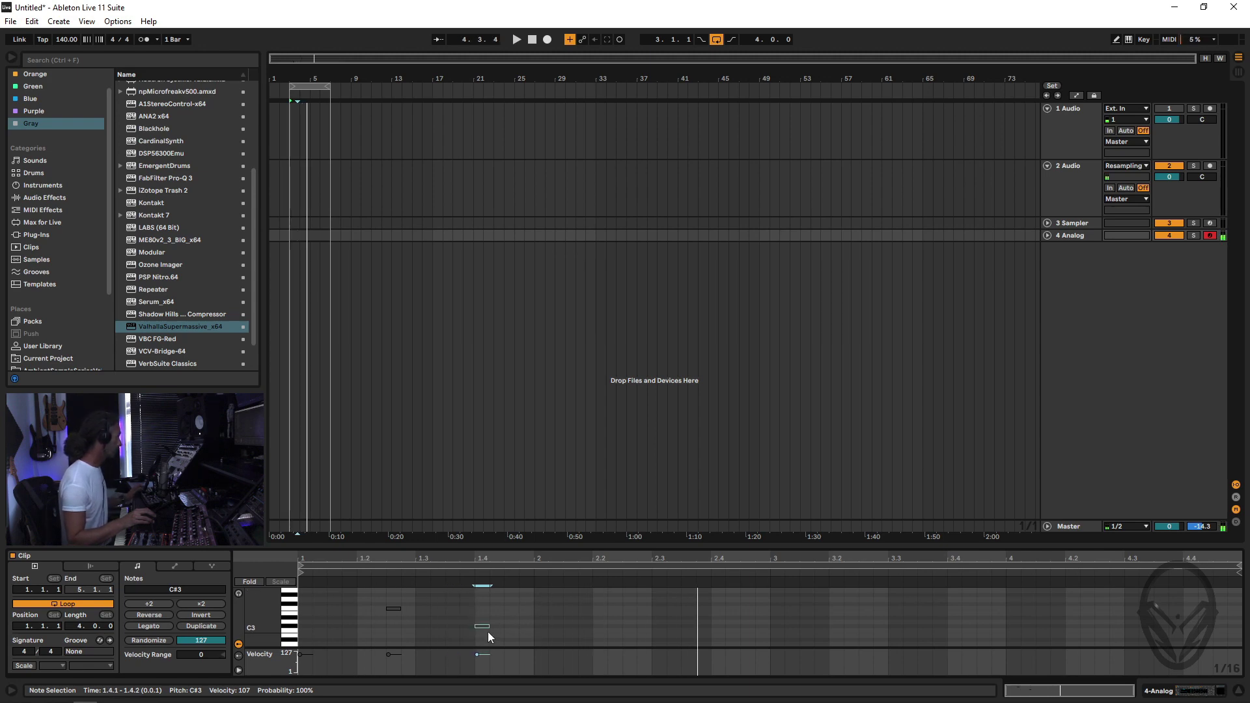
key(space)
drag(485, 626, 537, 632)
click(573, 618)
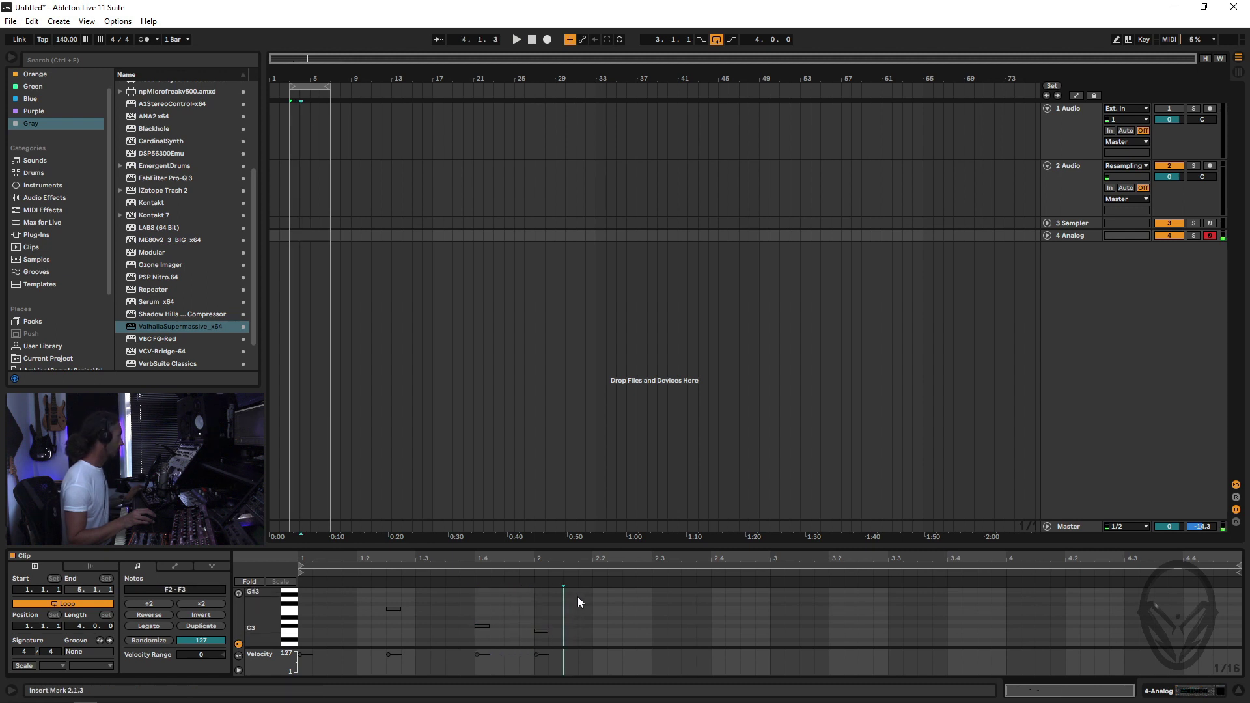
Step: Copy the four notes so the repeat starts at 2.1.3, and play back the result
drag(565, 596, 289, 657)
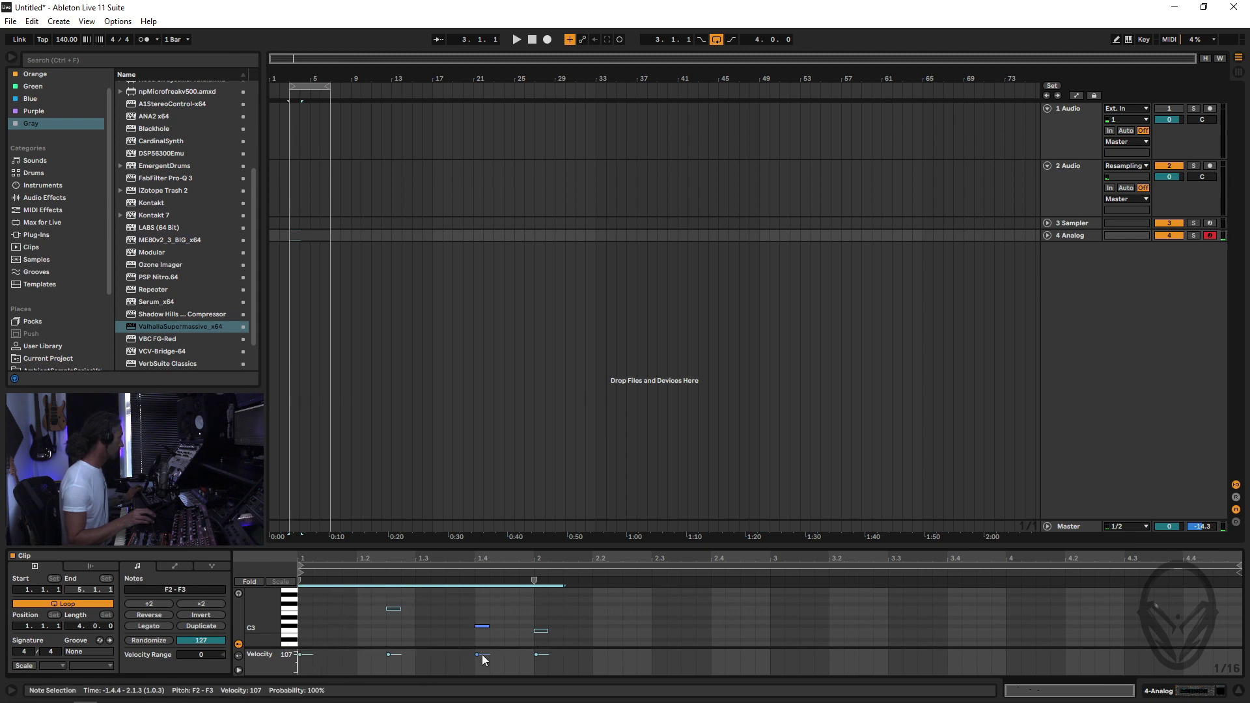
drag(393, 608, 658, 609)
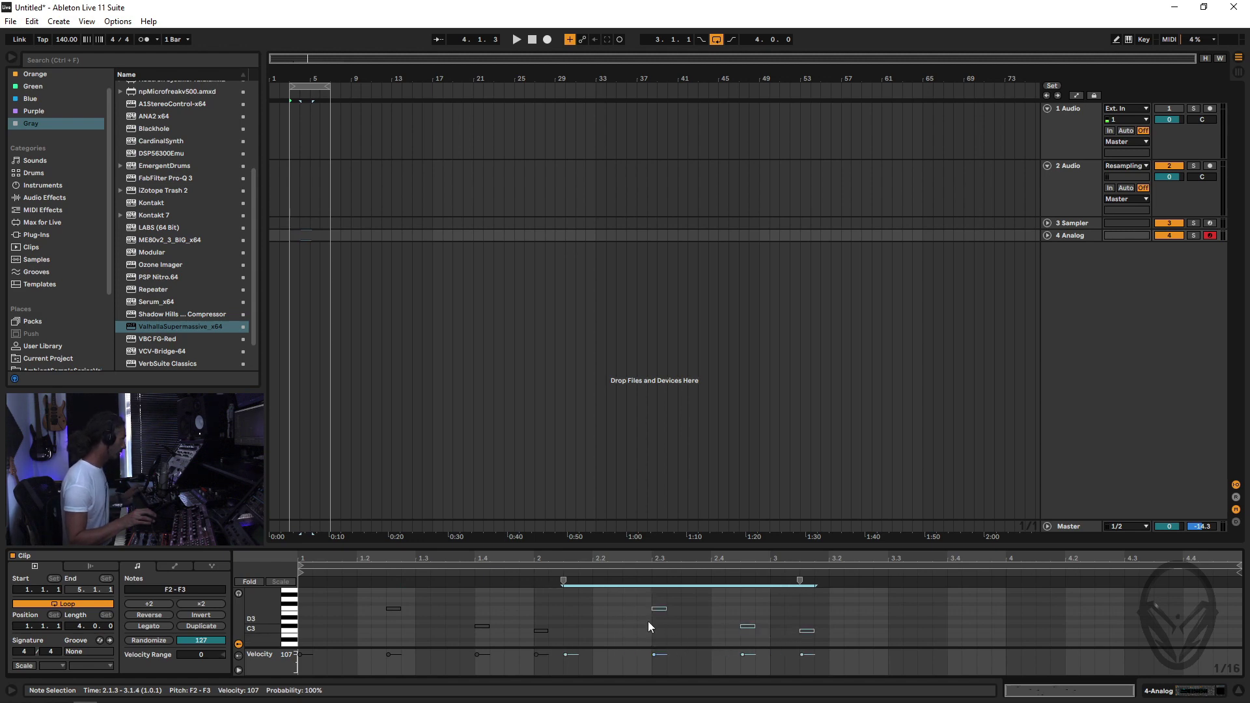
key(space)
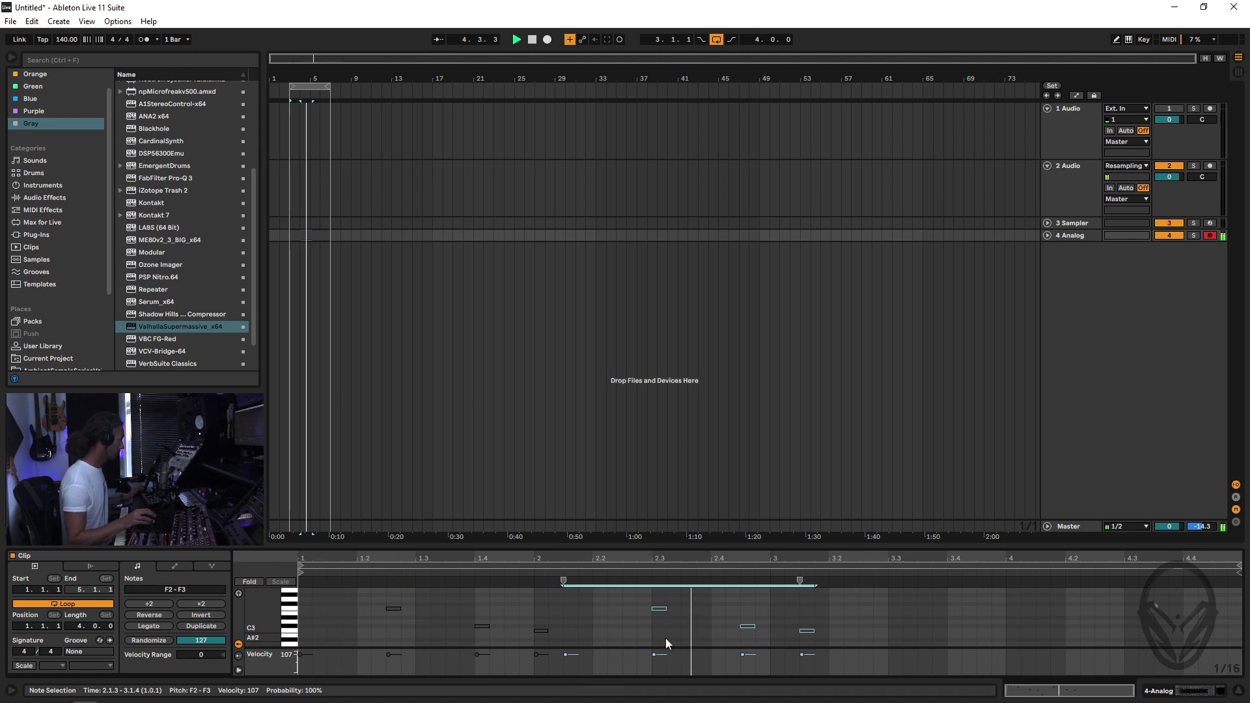
click(770, 612)
key(space)
Step: Move the copied C#3 note to 2.4.1, delete the last C3 note, and play back the pattern
drag(747, 627, 717, 627)
click(807, 630)
key(Delete)
key(space)
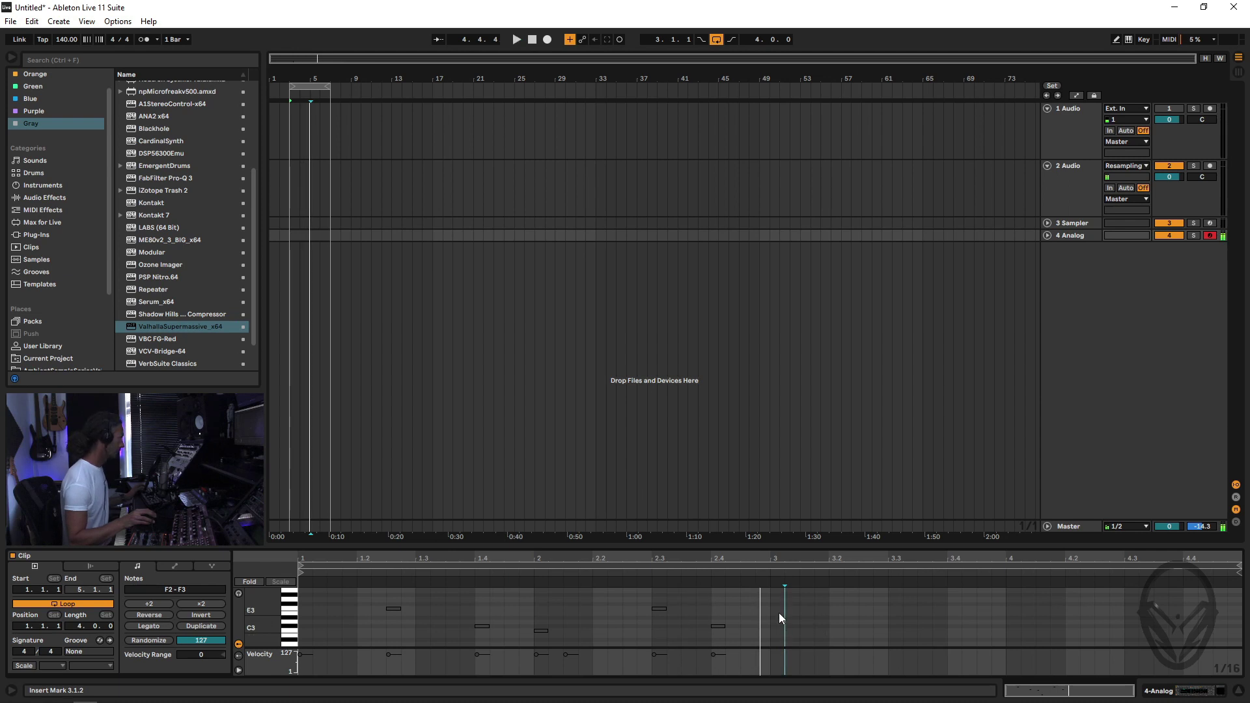
key(space)
Step: Duplicate the two-bar note pattern into bars 3 and 4 of the clip, and turn off arrangement looping
click(768, 595)
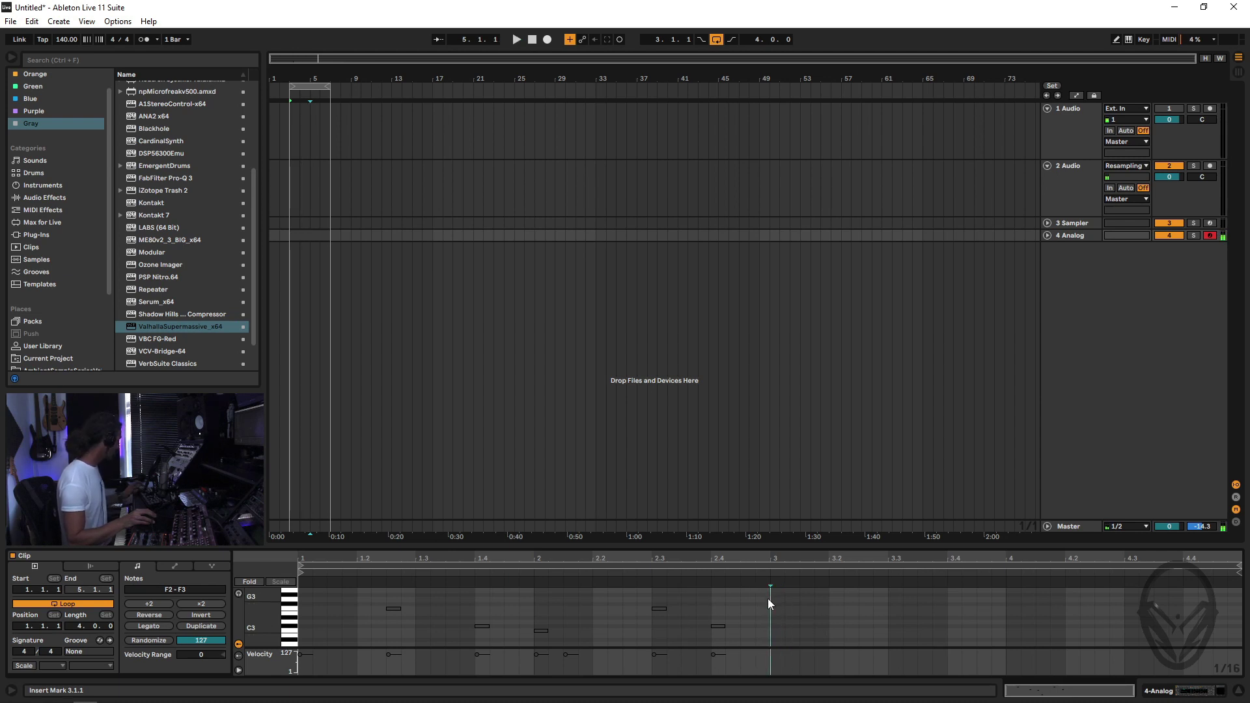
key(ctrl+a)
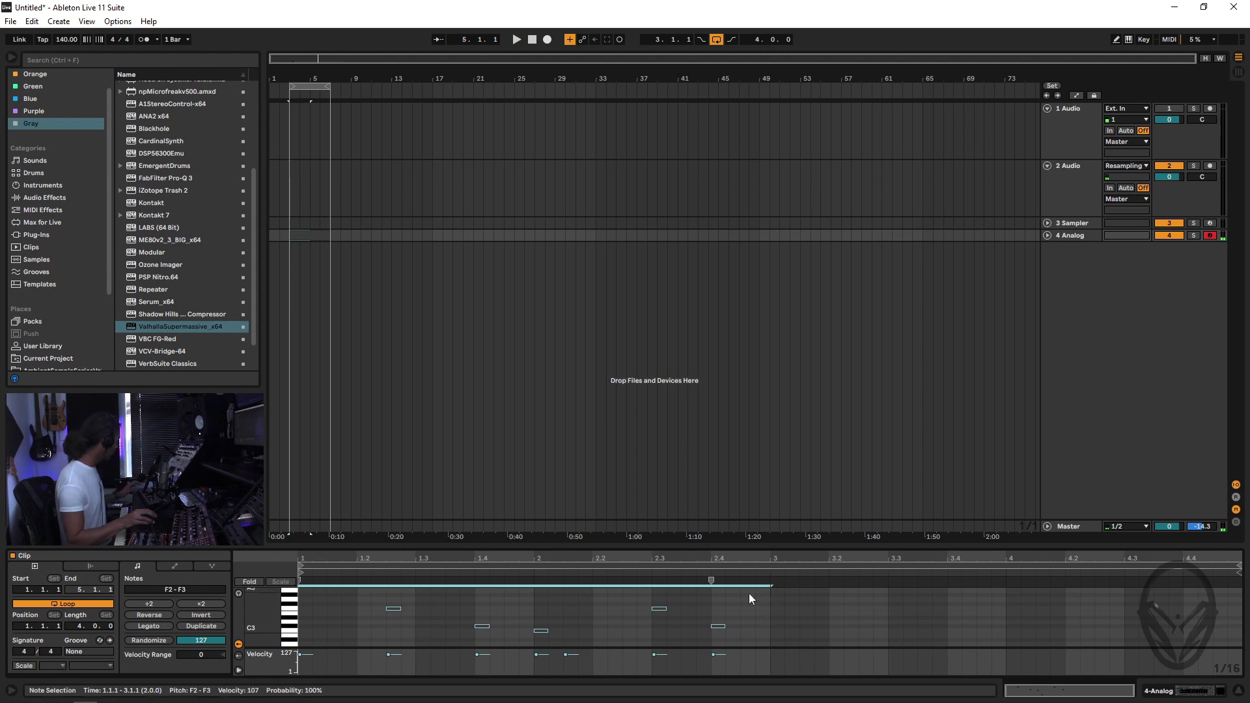
key(ctrl+d)
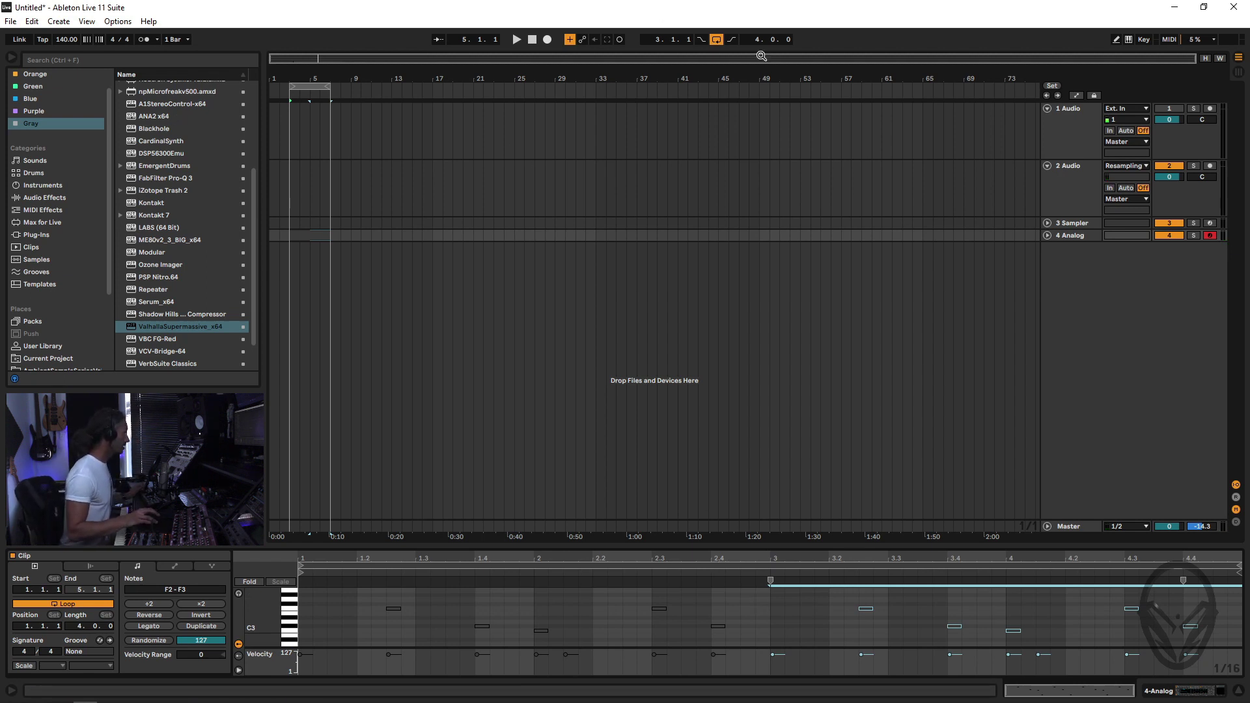
click(717, 40)
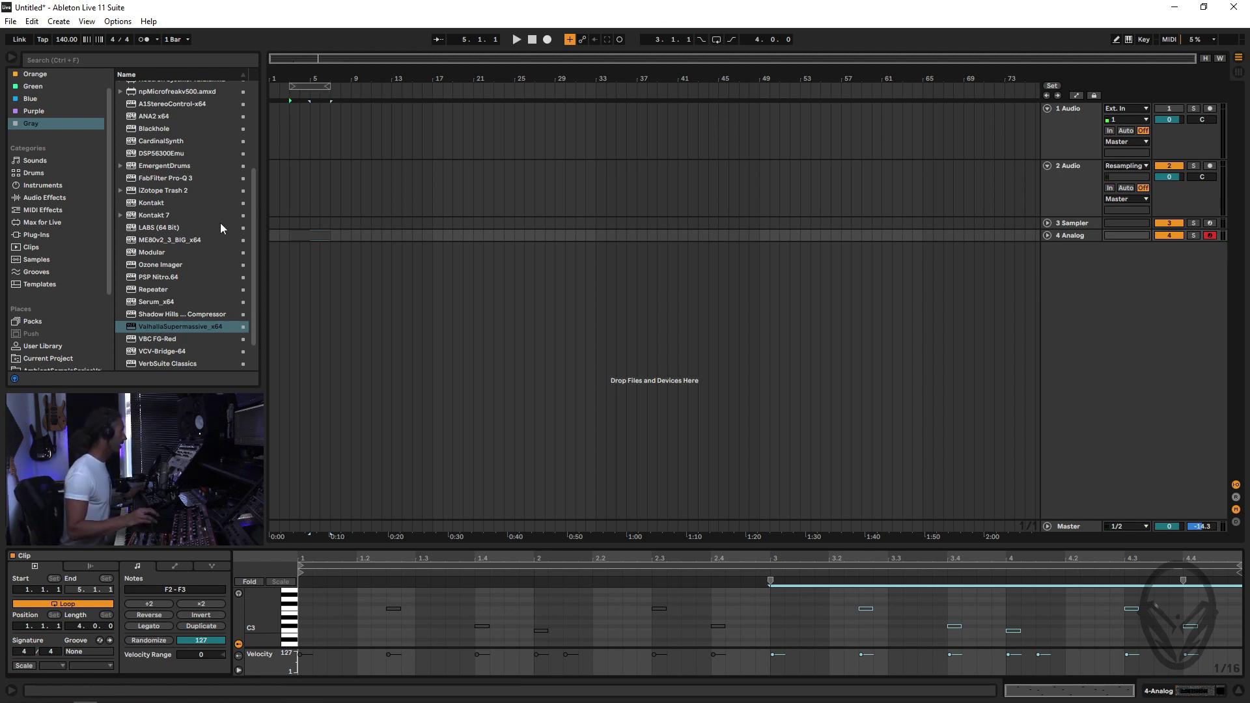
Step: Freeze and flatten the Analog track, and extend the resulting audio clip over the whole freeze tail
right_click(1080, 234)
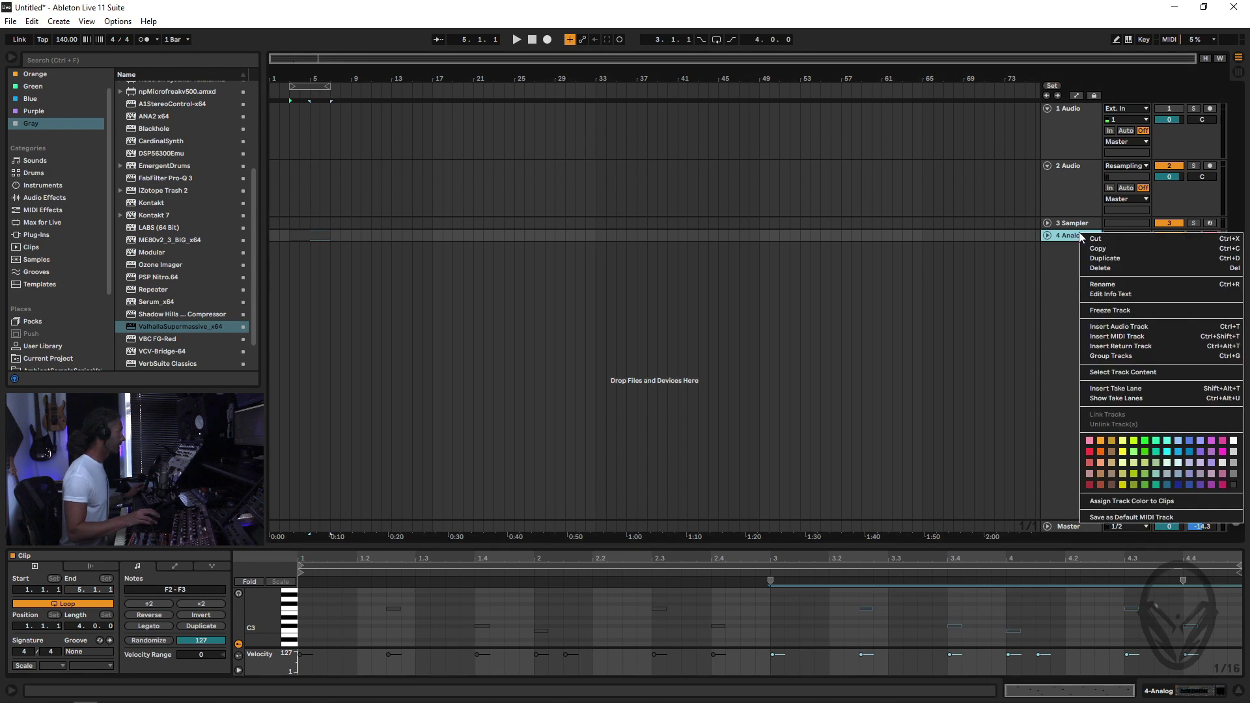
click(1100, 311)
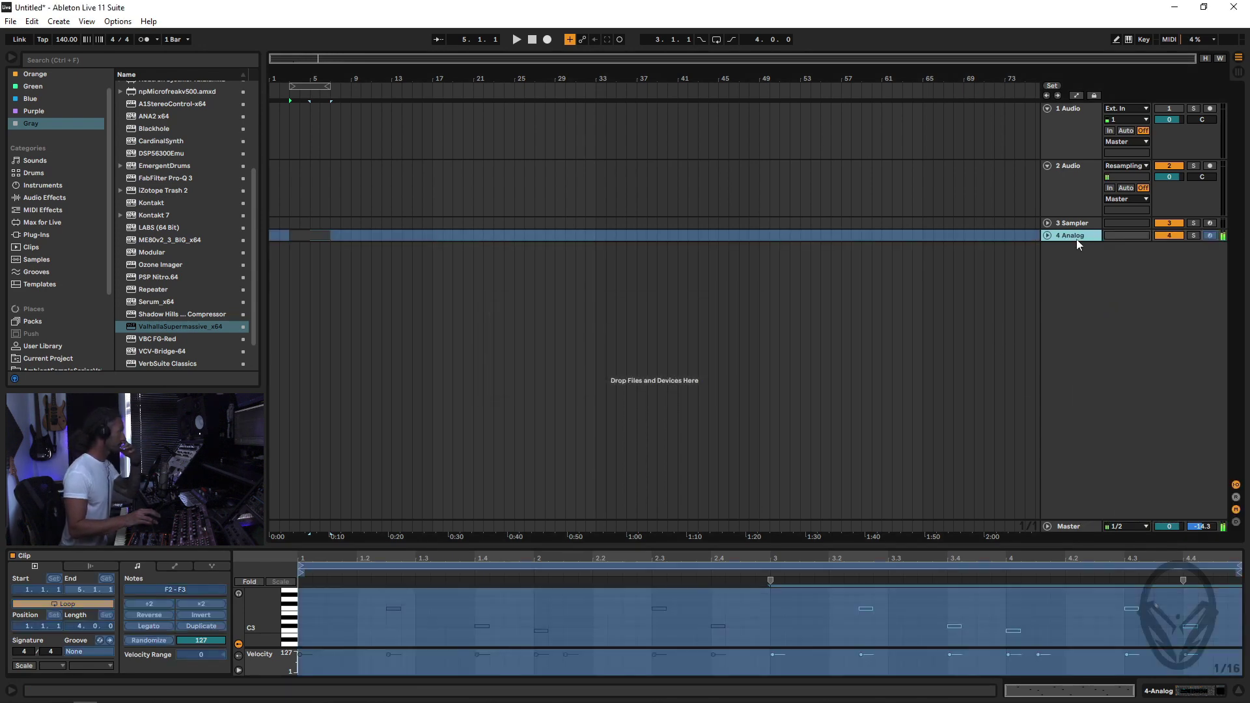
right_click(1077, 238)
click(1111, 330)
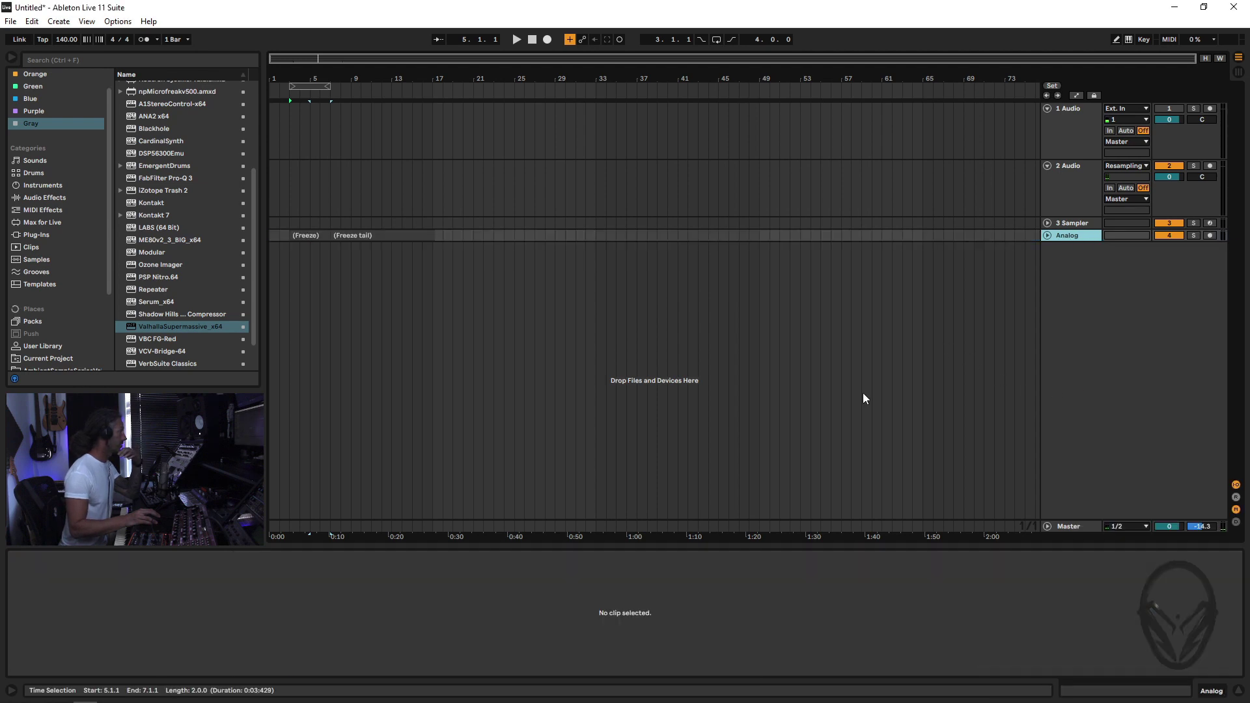
click(317, 237)
drag(330, 236, 452, 237)
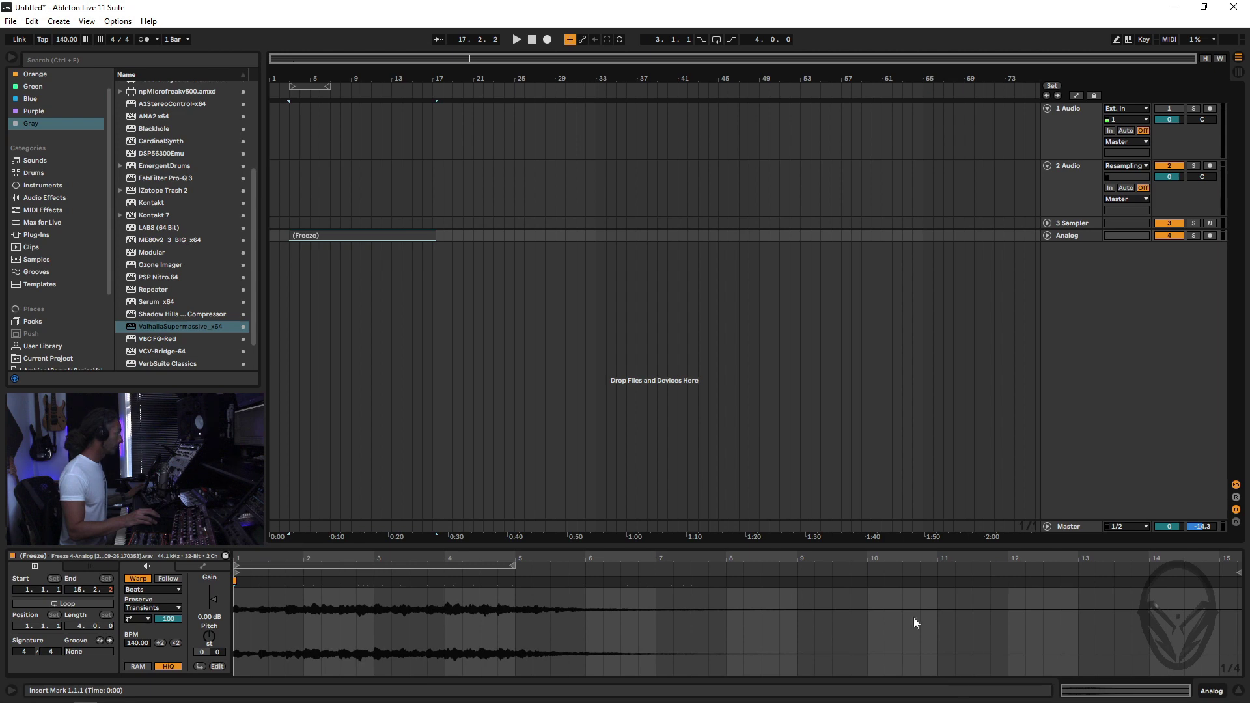
Step: Load the frozen audio clip into the Sampler on track 3 and arm that track
click(1076, 222)
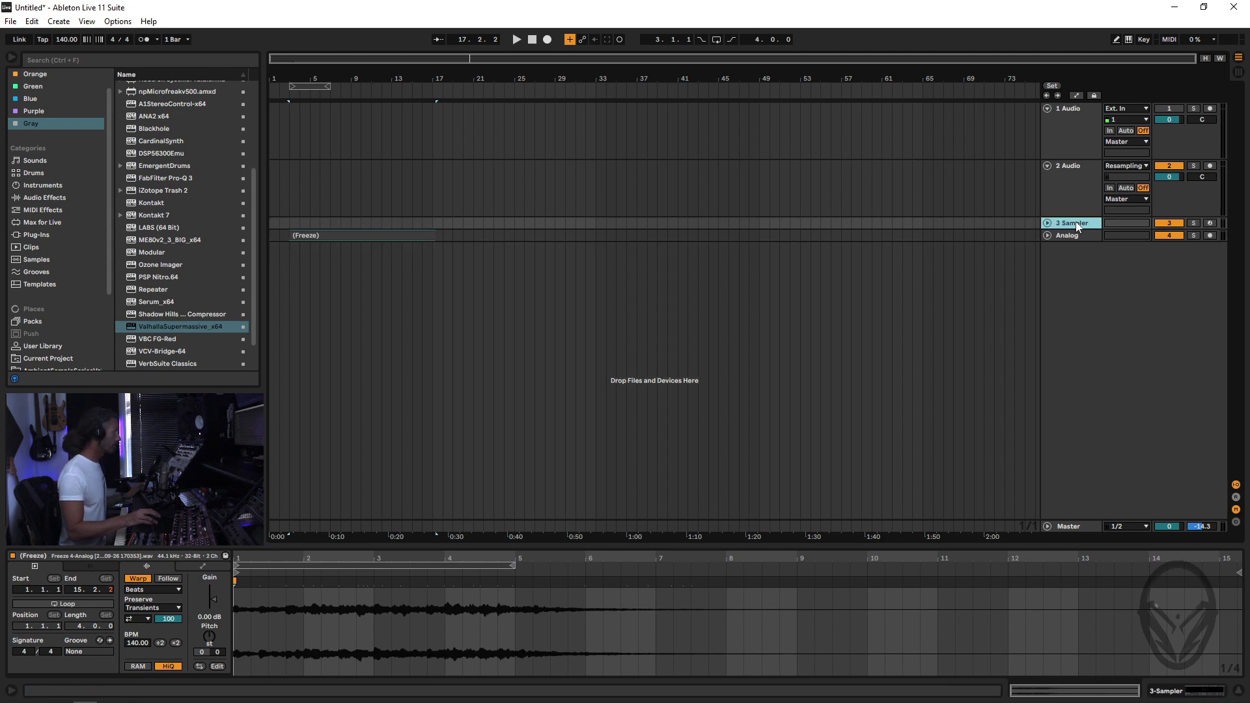
click(1076, 221)
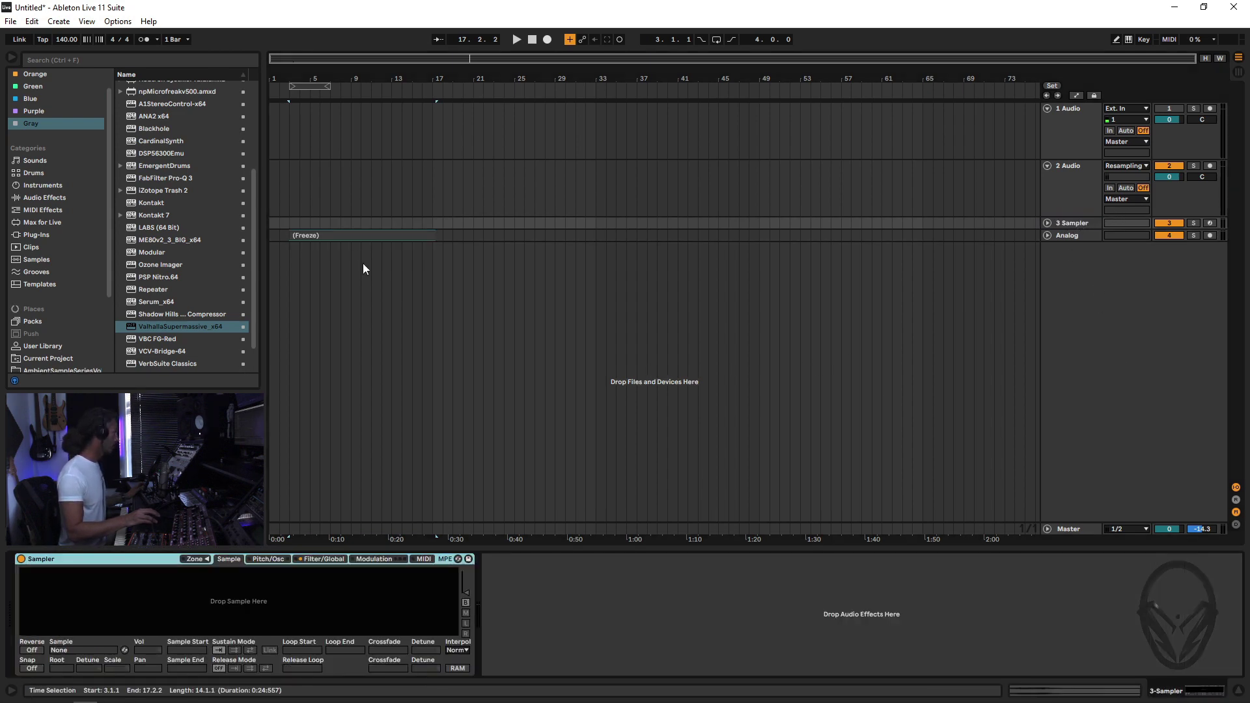
drag(340, 233, 245, 593)
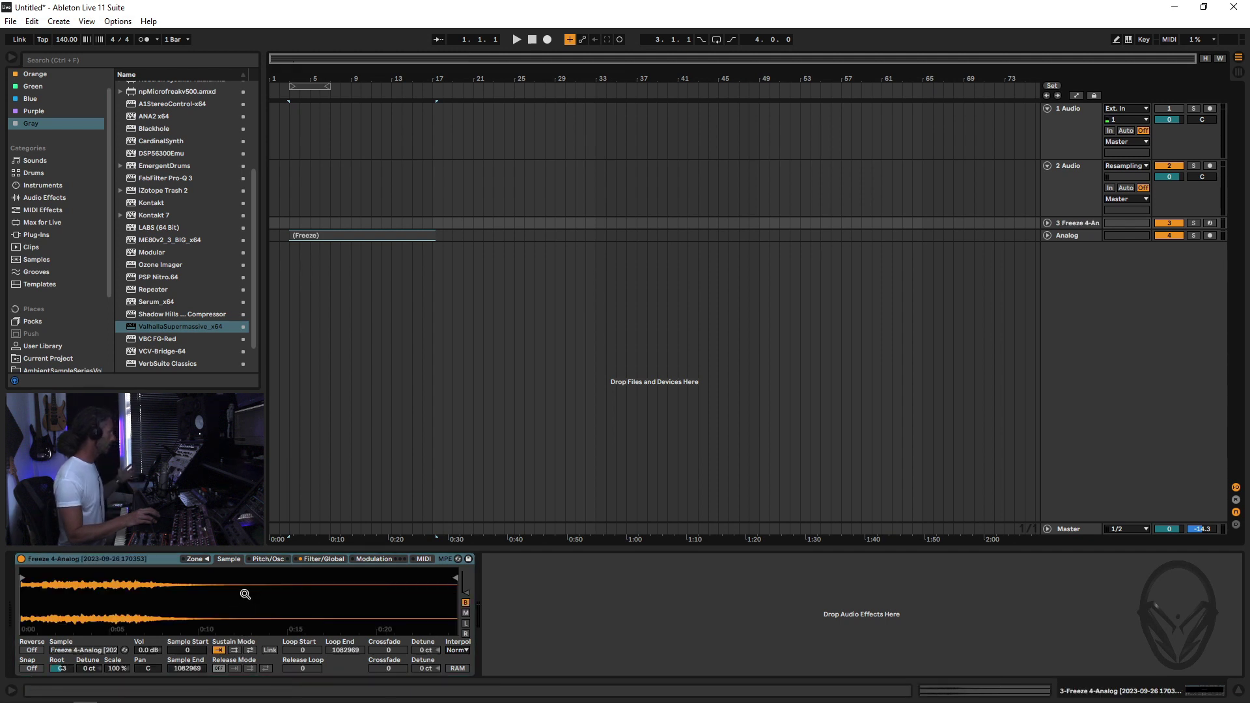
click(1211, 223)
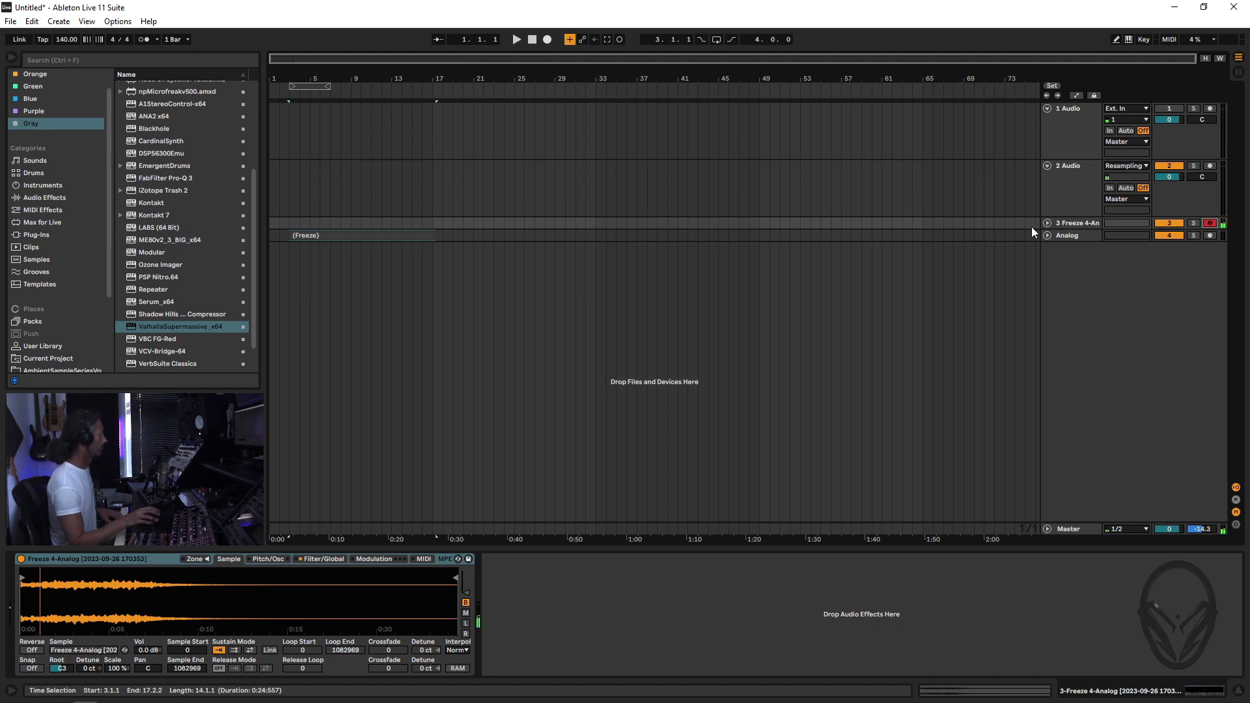
Step: Set the Sampler's volume to 5.6 dB, turn Snap on, and set the interpolation to Best
drag(149, 650, 149, 629)
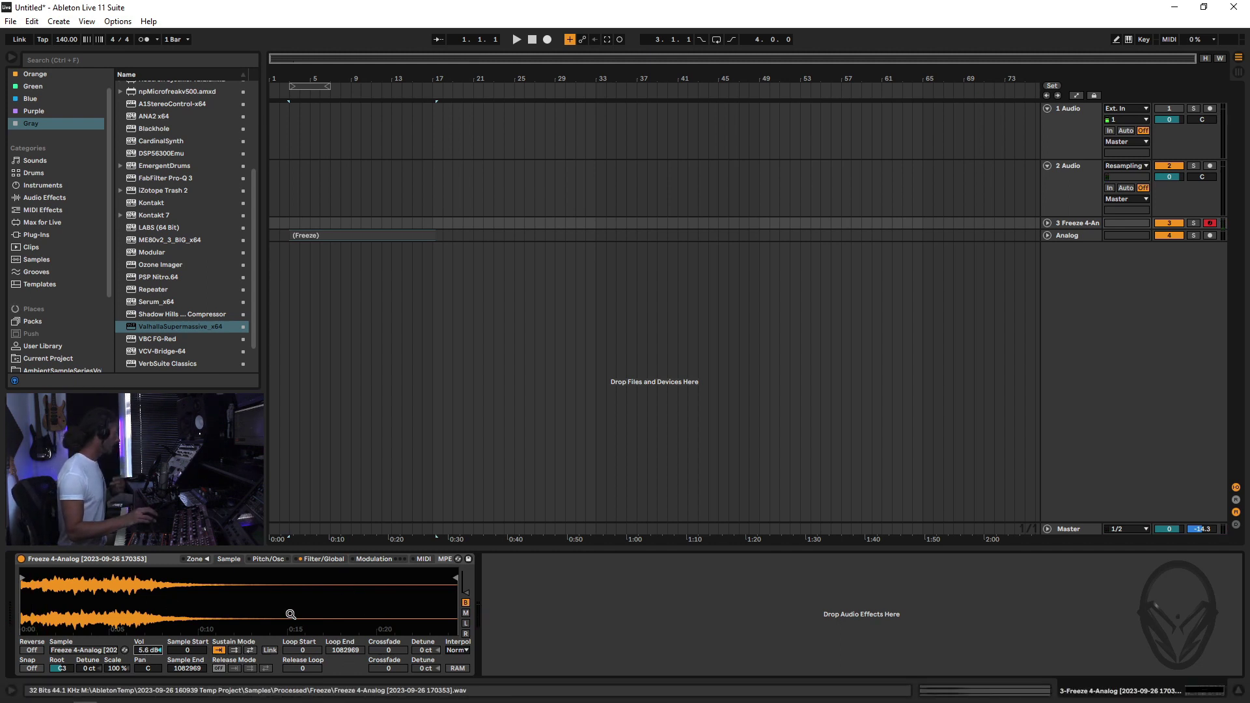
click(30, 667)
click(448, 653)
click(470, 688)
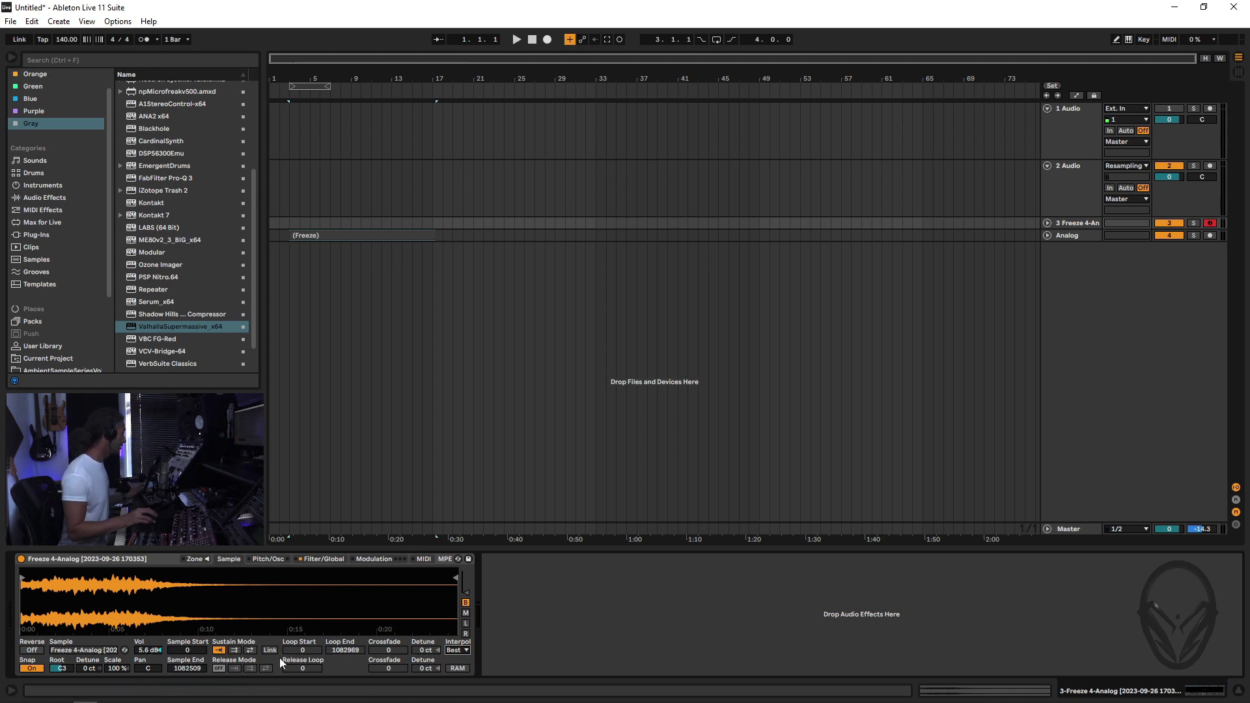
Step: Enable the forward sustain loop in the Sampler, with Loop End at 226678 and Loop Start at about 25300
click(233, 650)
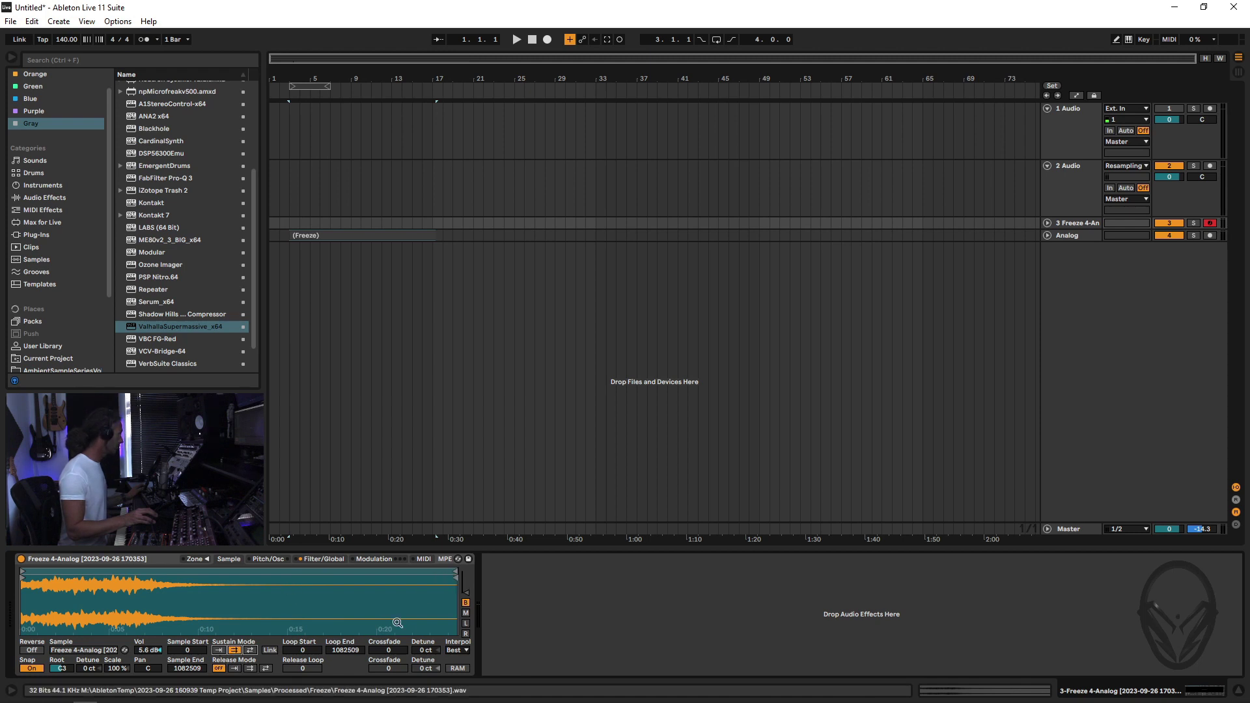
drag(345, 651, 345, 694)
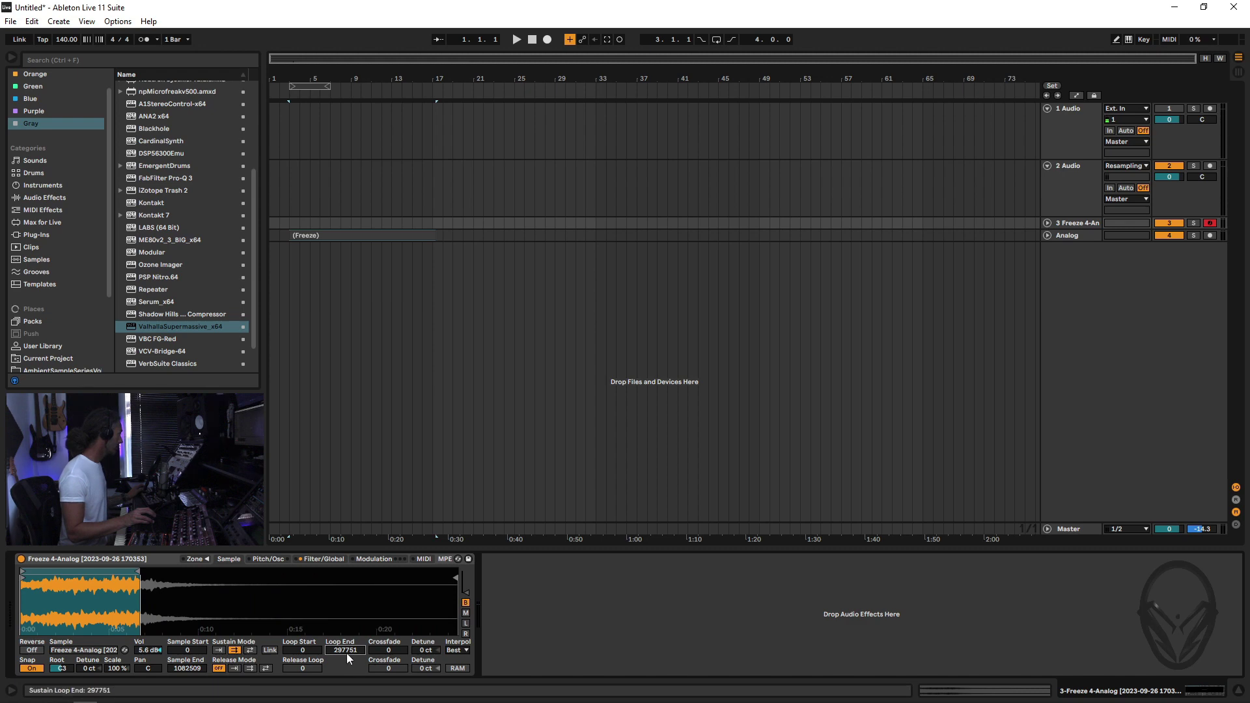
drag(344, 651, 300, 650)
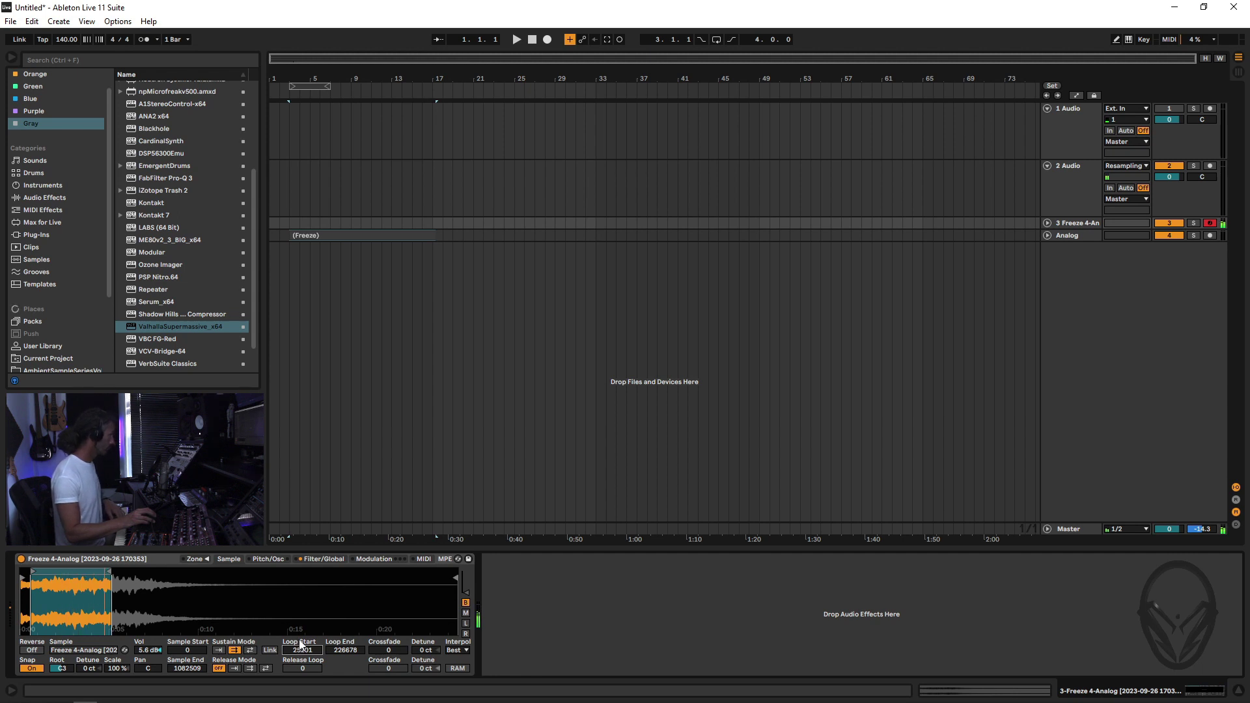
Step: Shorten the Sampler's sustain loop to a Loop End of 68906 and set the sustain loop crossfade to 19308
drag(107, 573, 43, 578)
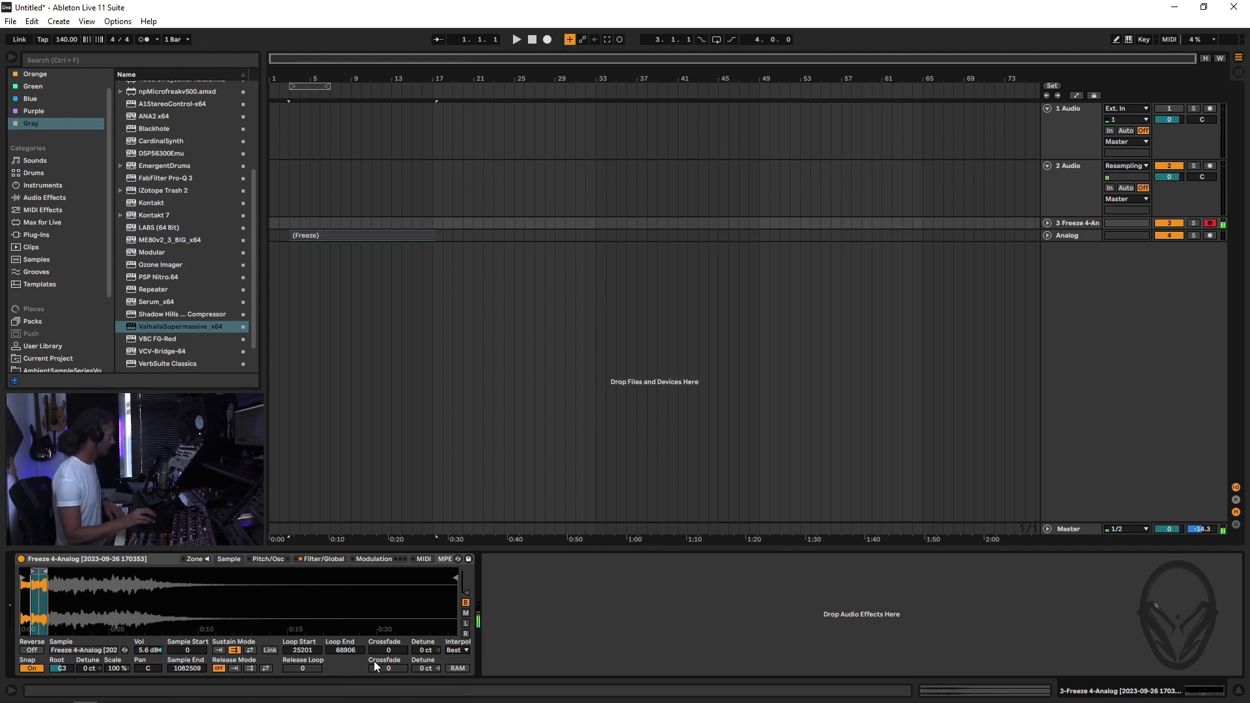
drag(385, 646, 385, 615)
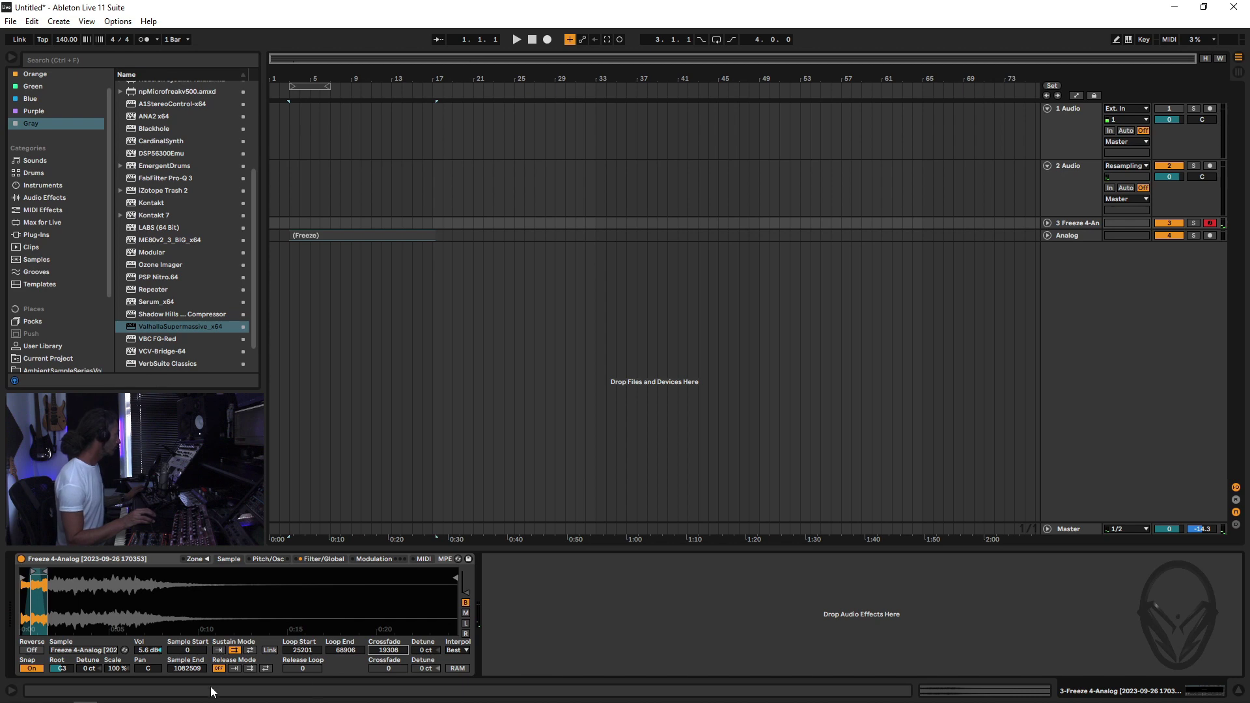
Step: Enable the Sampler's Aux modulation envelope and look through the available targets for its destination A
click(371, 558)
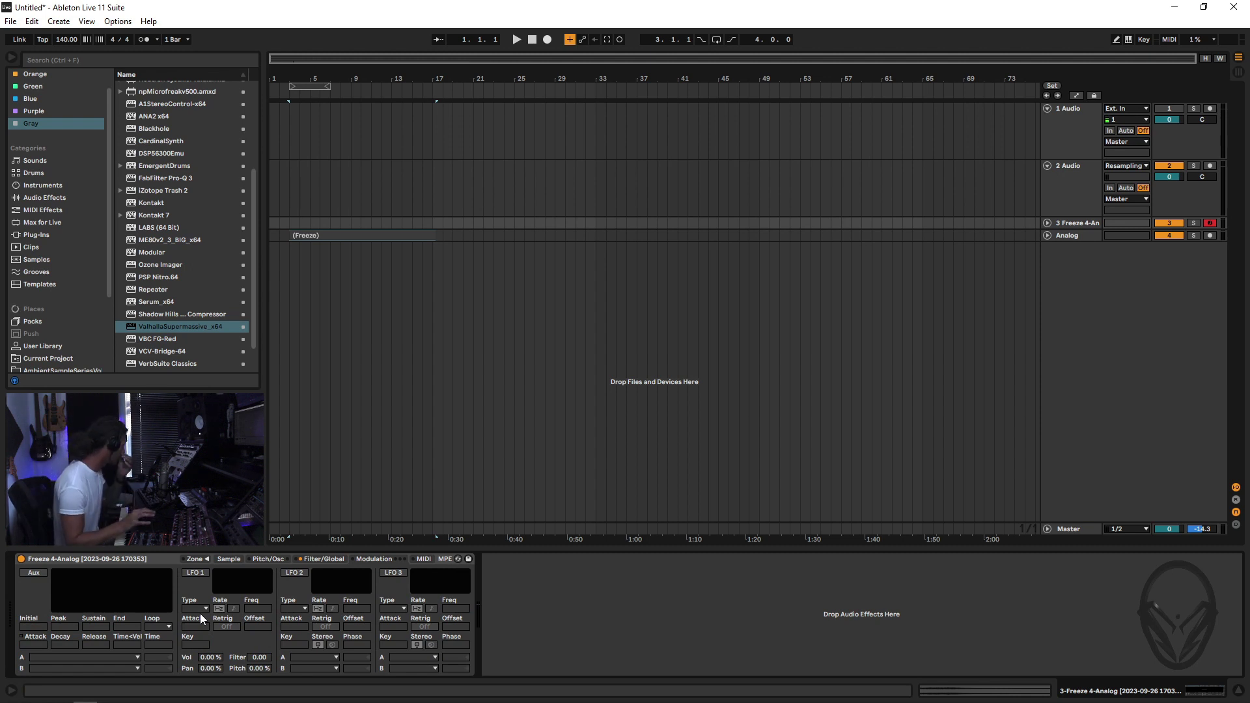
mouse_move(36, 693)
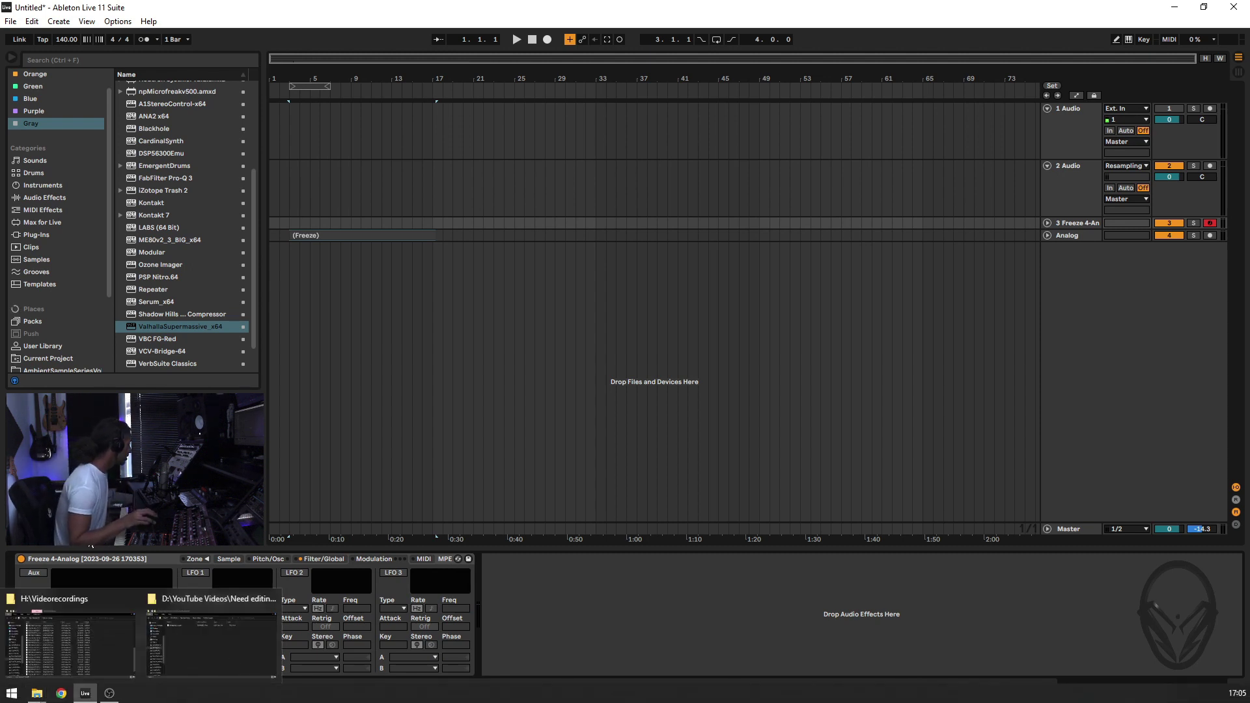
click(34, 574)
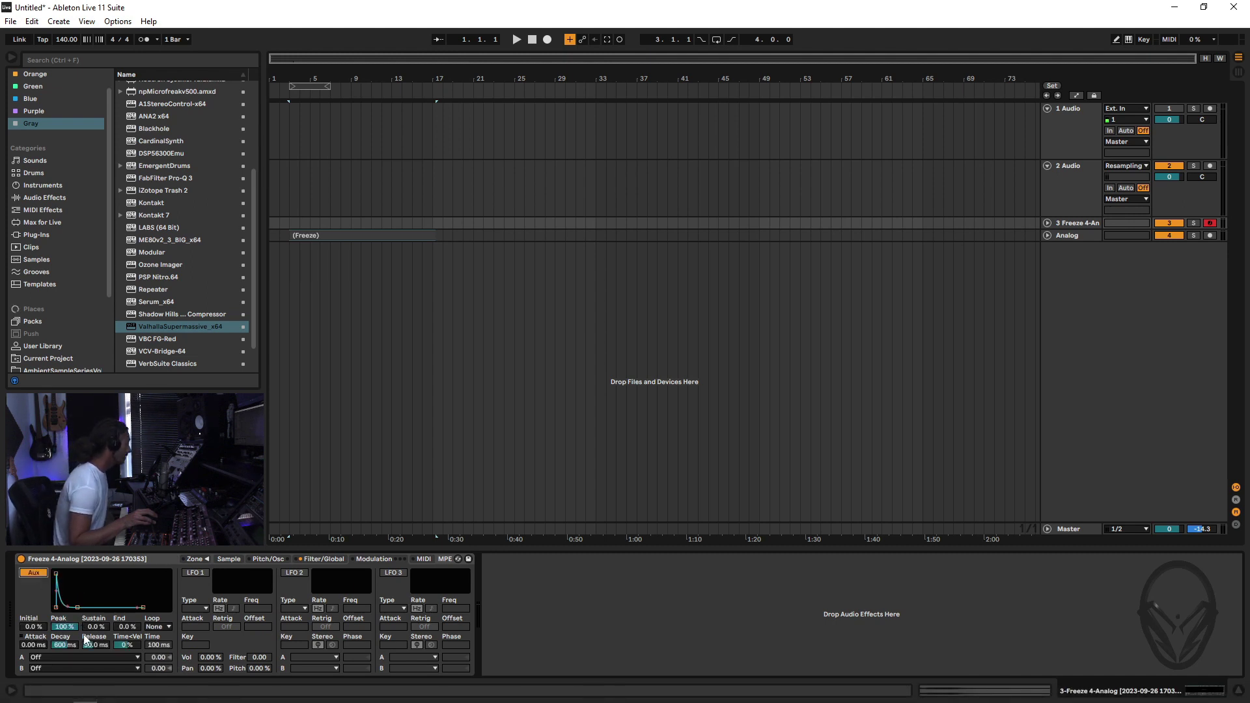
click(93, 657)
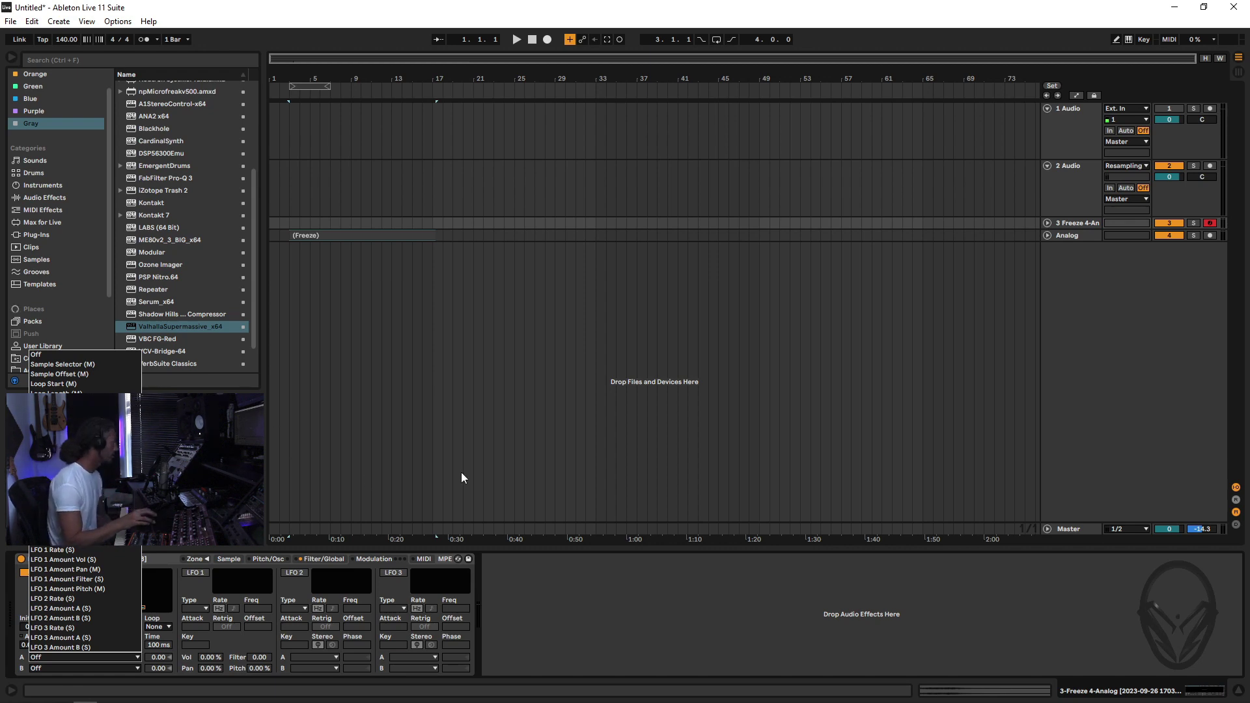
click(573, 613)
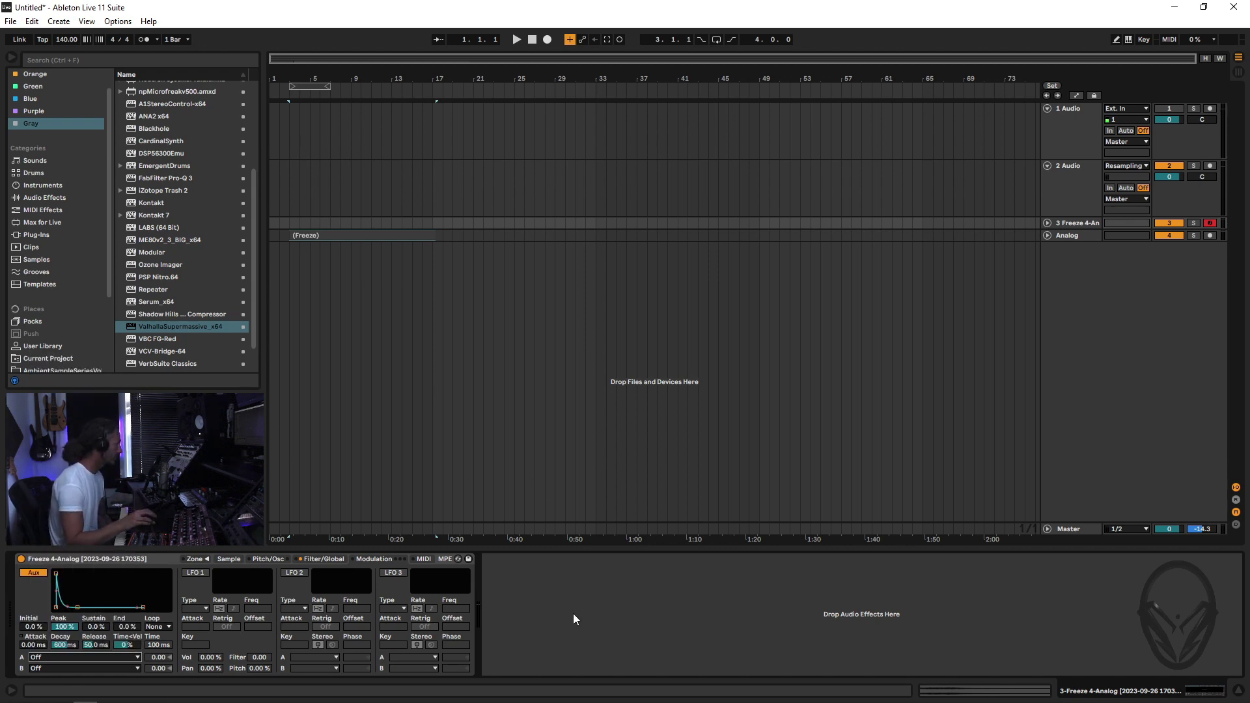
Step: Check the Sampler's filter and pitch settings, and route Aux envelope destination A to Filter Freq with an amount of 100
click(323, 559)
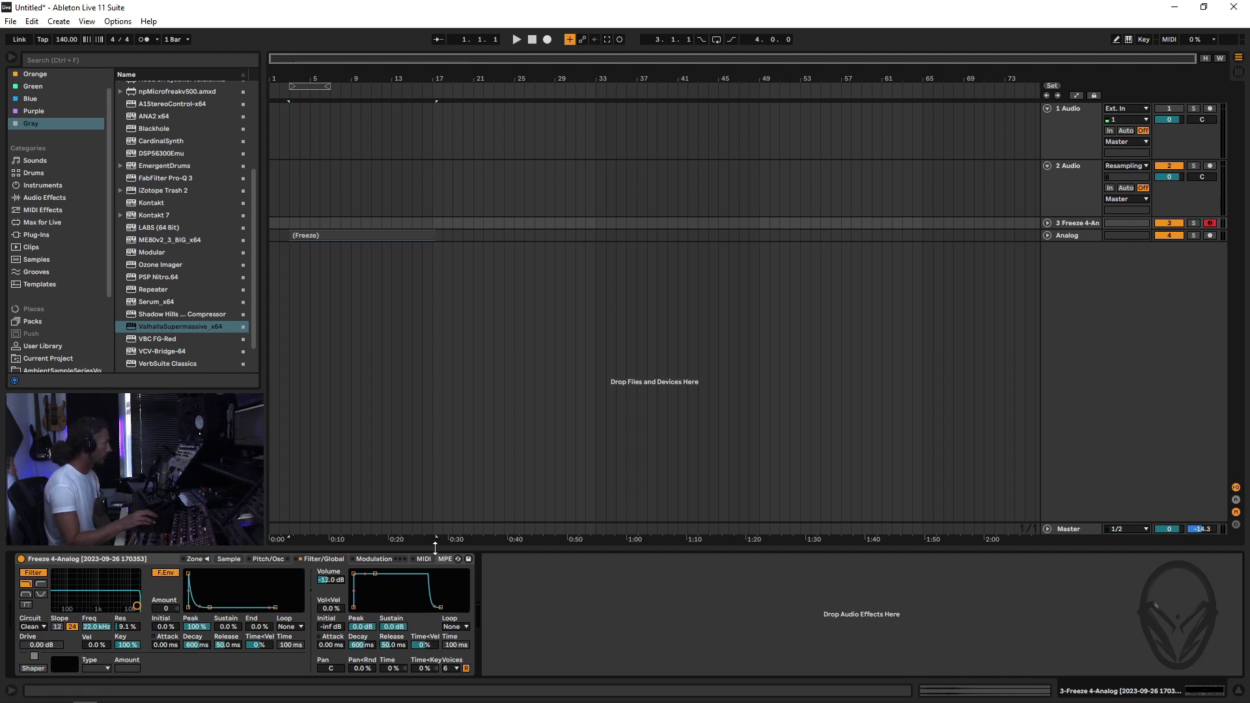
click(265, 557)
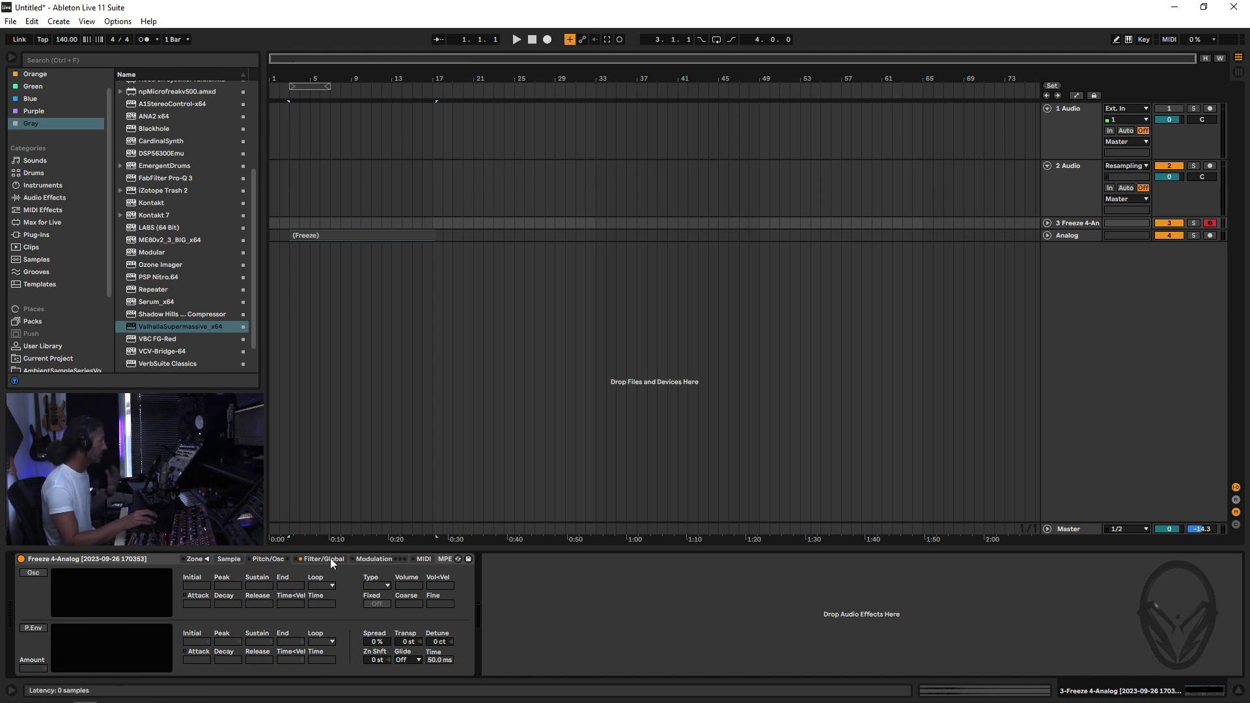
click(371, 559)
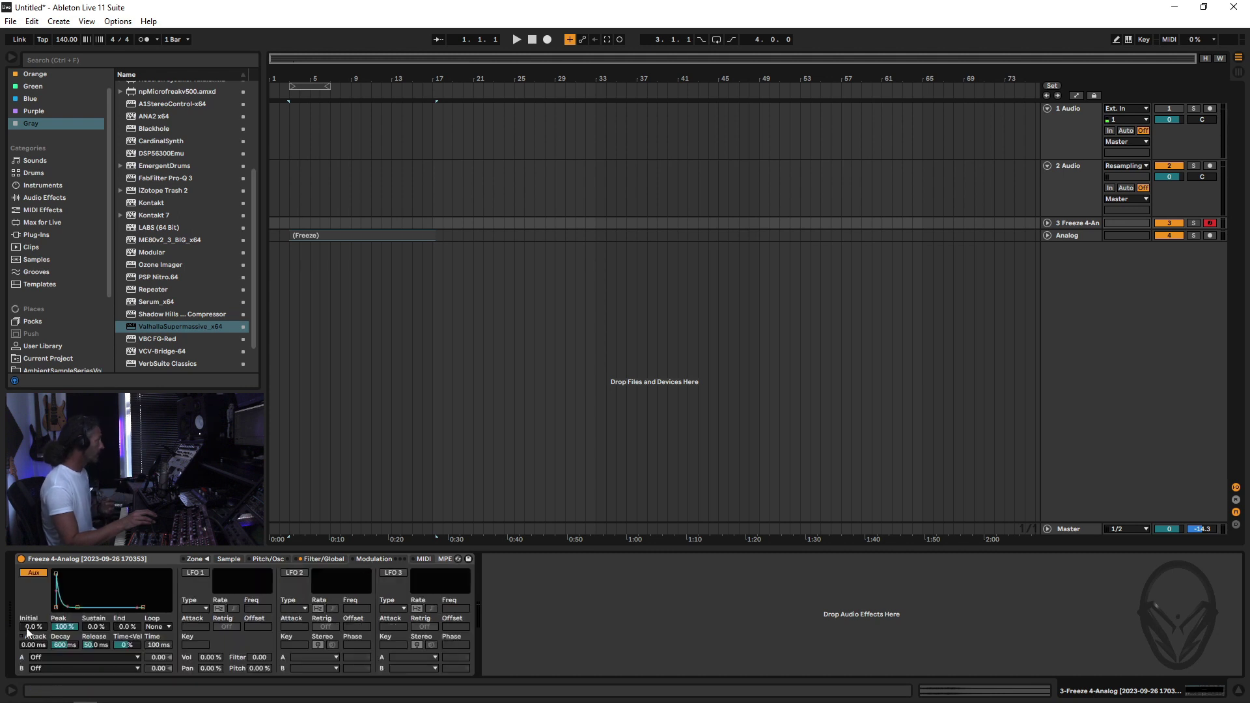
click(92, 656)
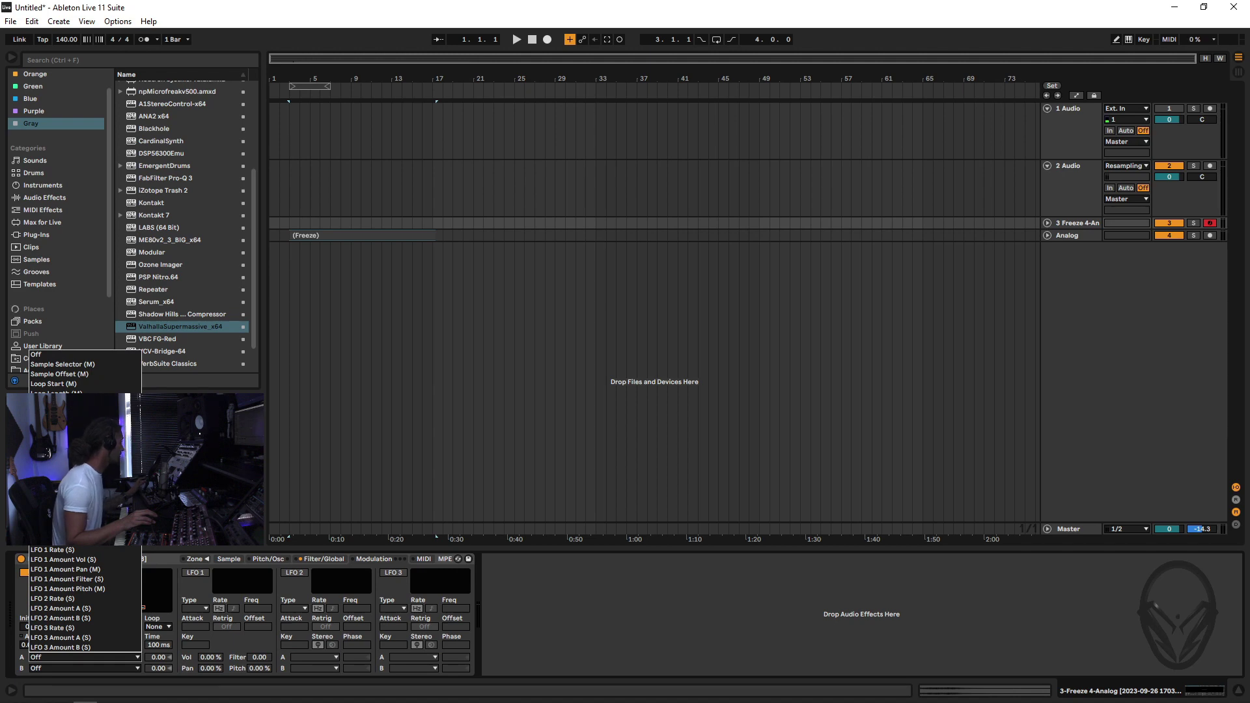
click(85, 462)
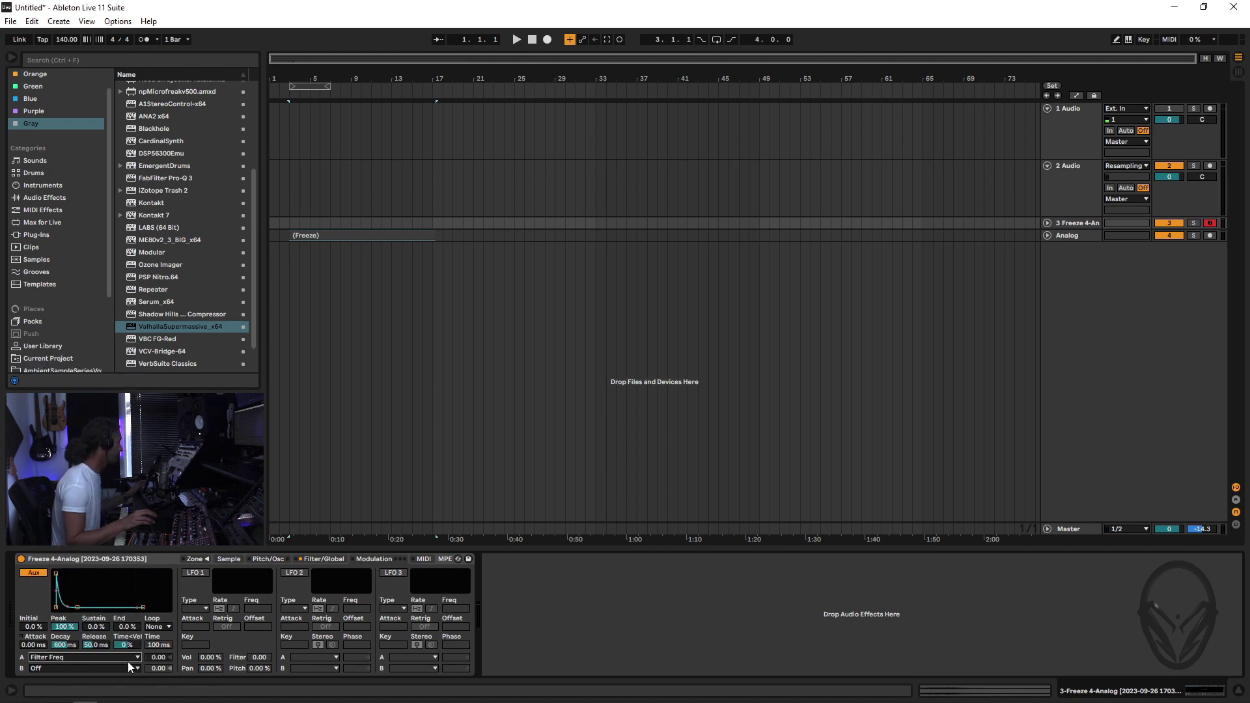
click(171, 657)
drag(171, 658, 171, 654)
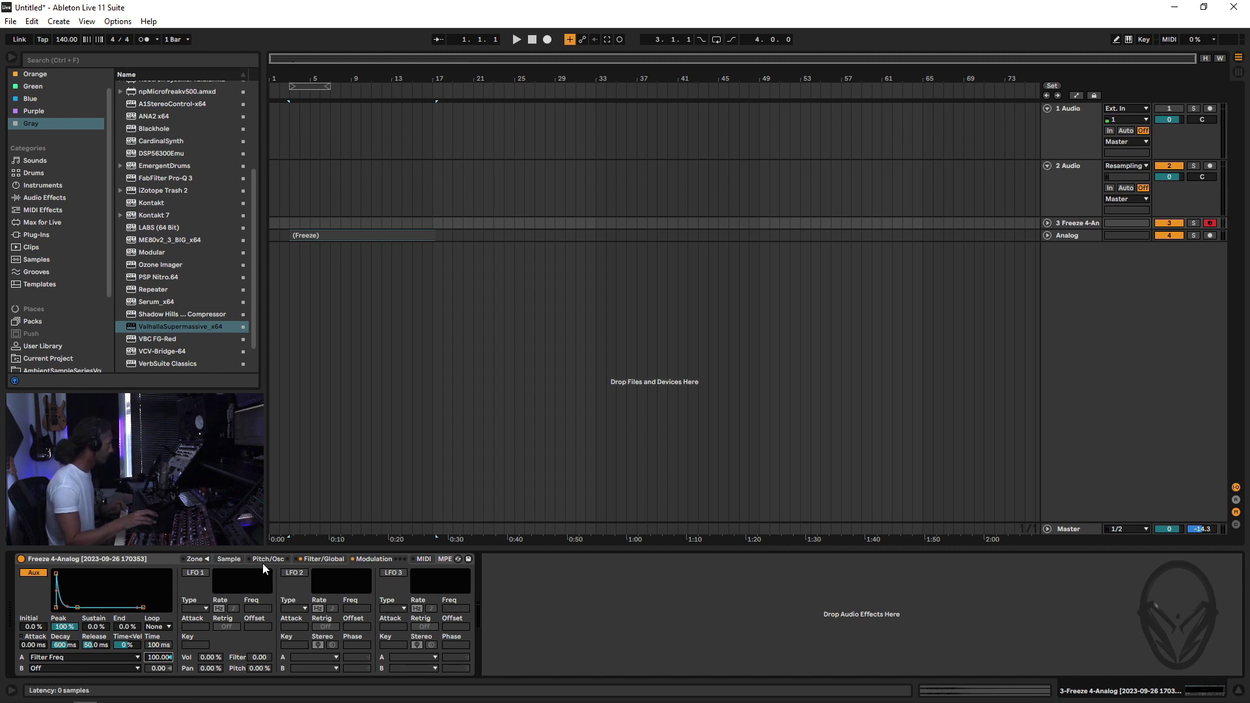
Step: Lower the filter frequency to 160 Hz with 11% resonance, and shape the Aux envelope to 1.26 s decay and 3.8% sustain
click(323, 560)
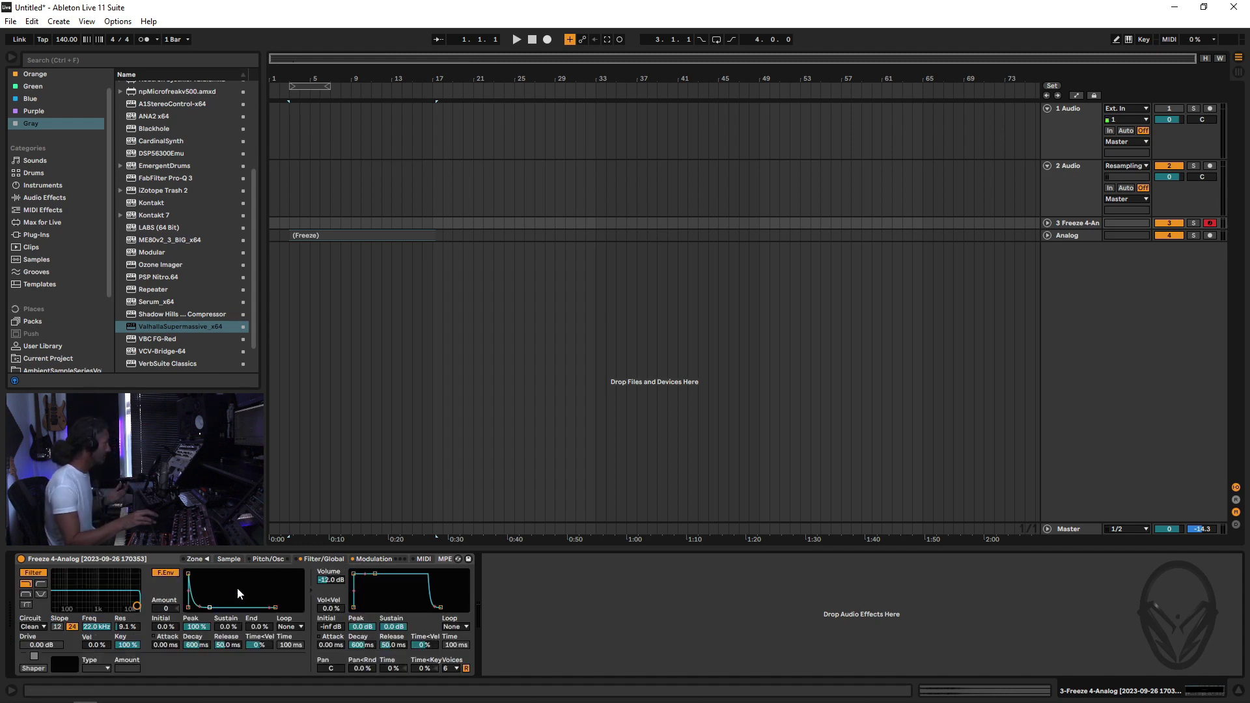
drag(133, 612, 77, 610)
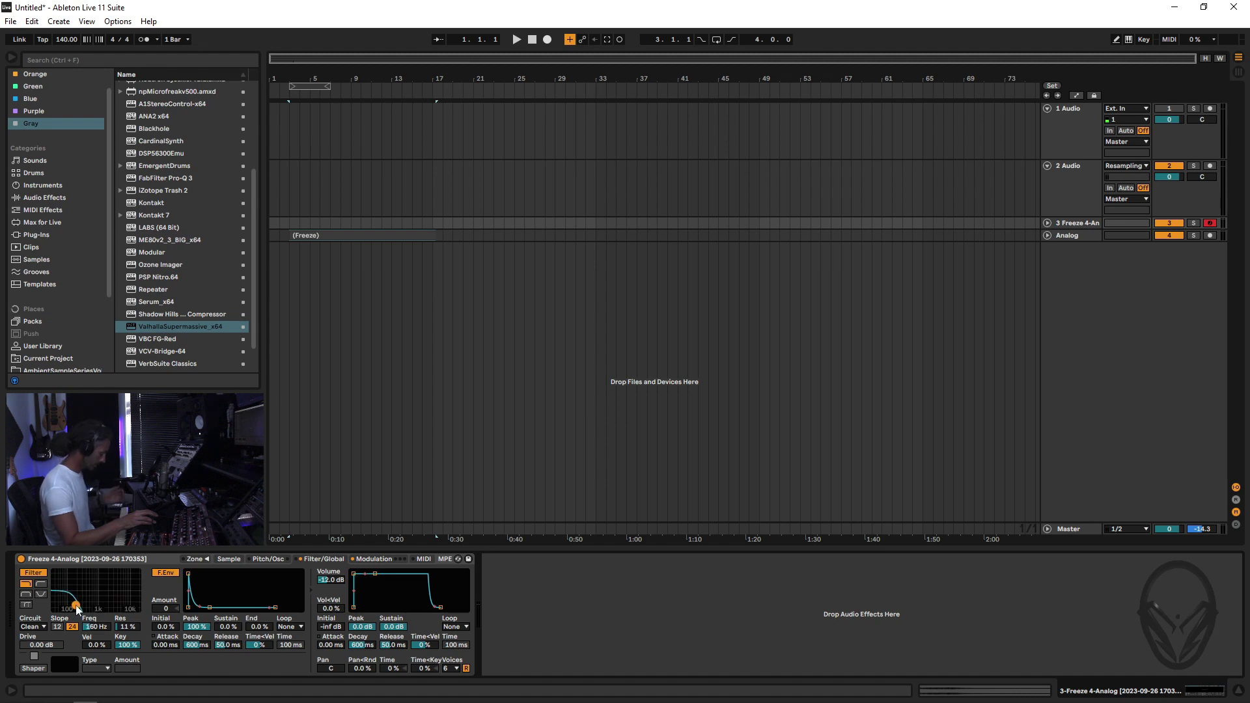
click(373, 560)
mouse_move(78, 610)
mouse_down()
mouse_move(93, 573)
mouse_move(91, 607)
mouse_move(80, 606)
mouse_up()
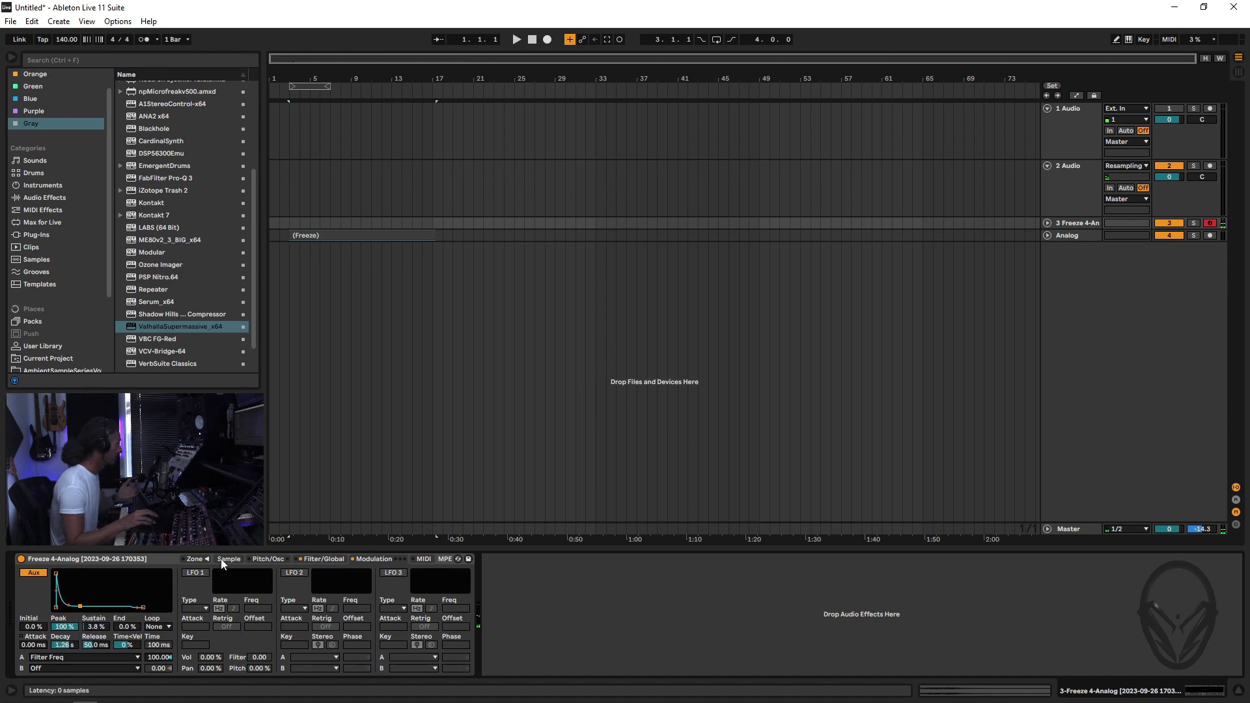
Step: Reset the Sampler's filter frequency to 22.0 kHz
click(267, 558)
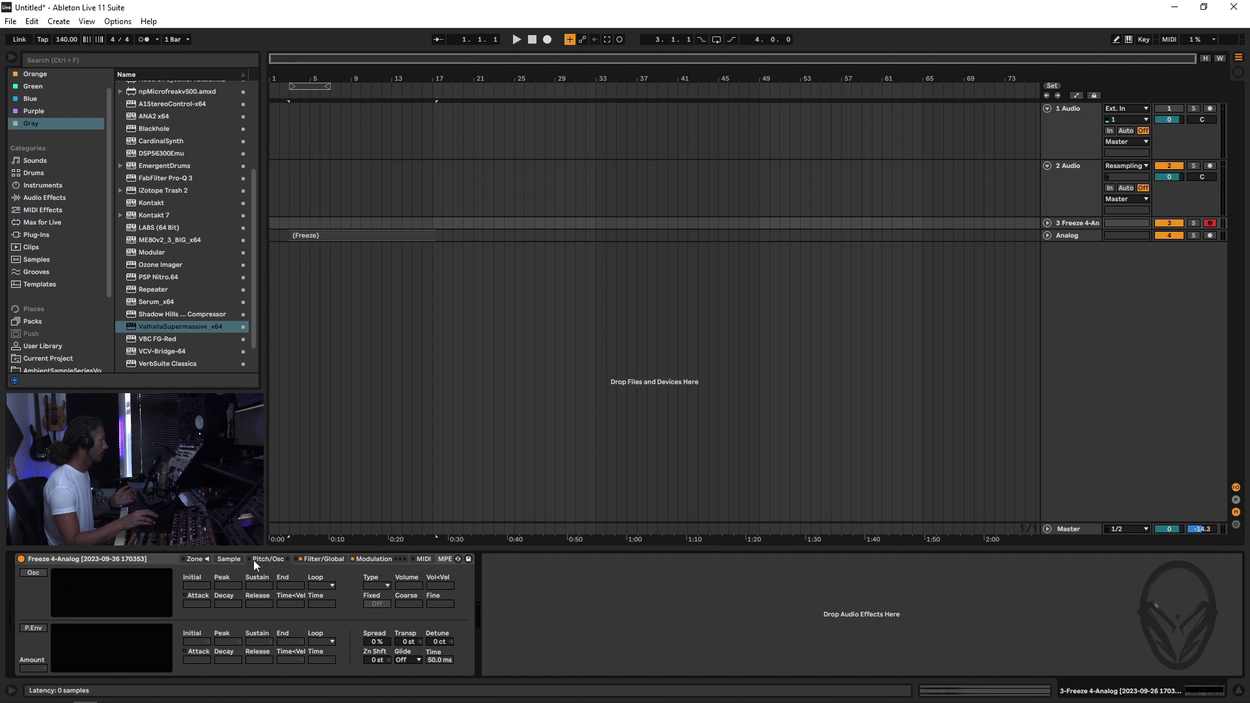
click(317, 561)
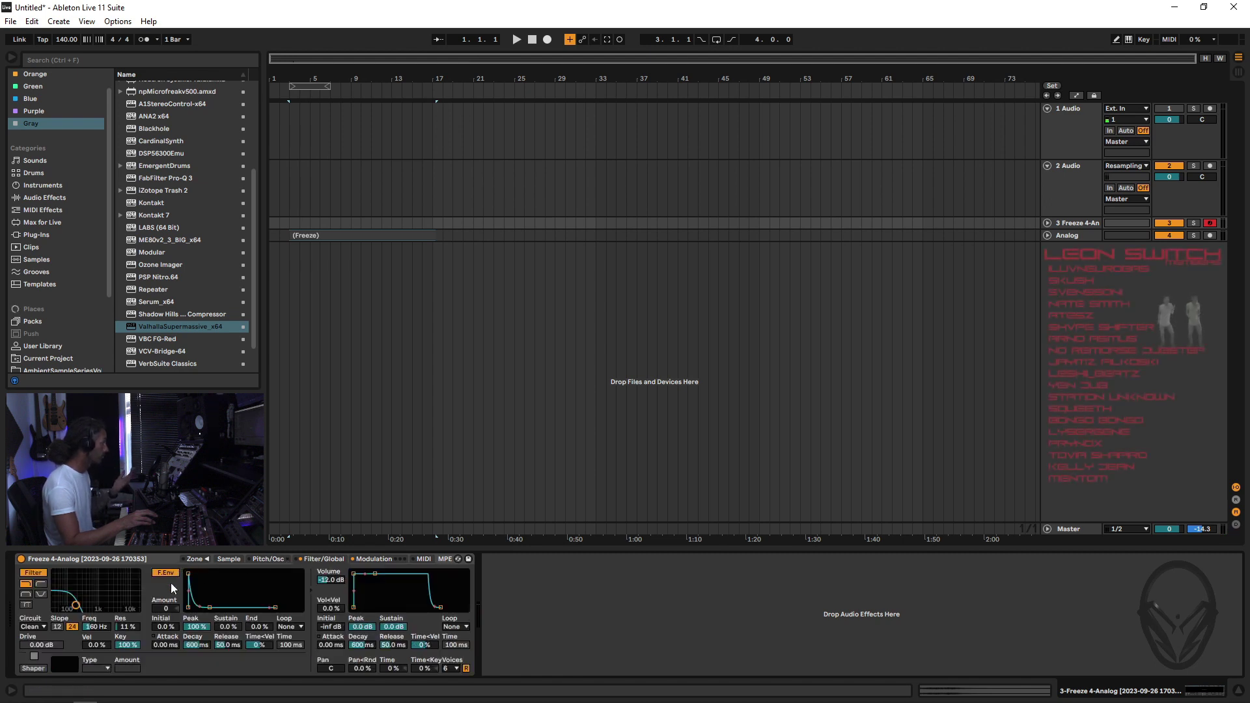
click(95, 626)
key(Delete)
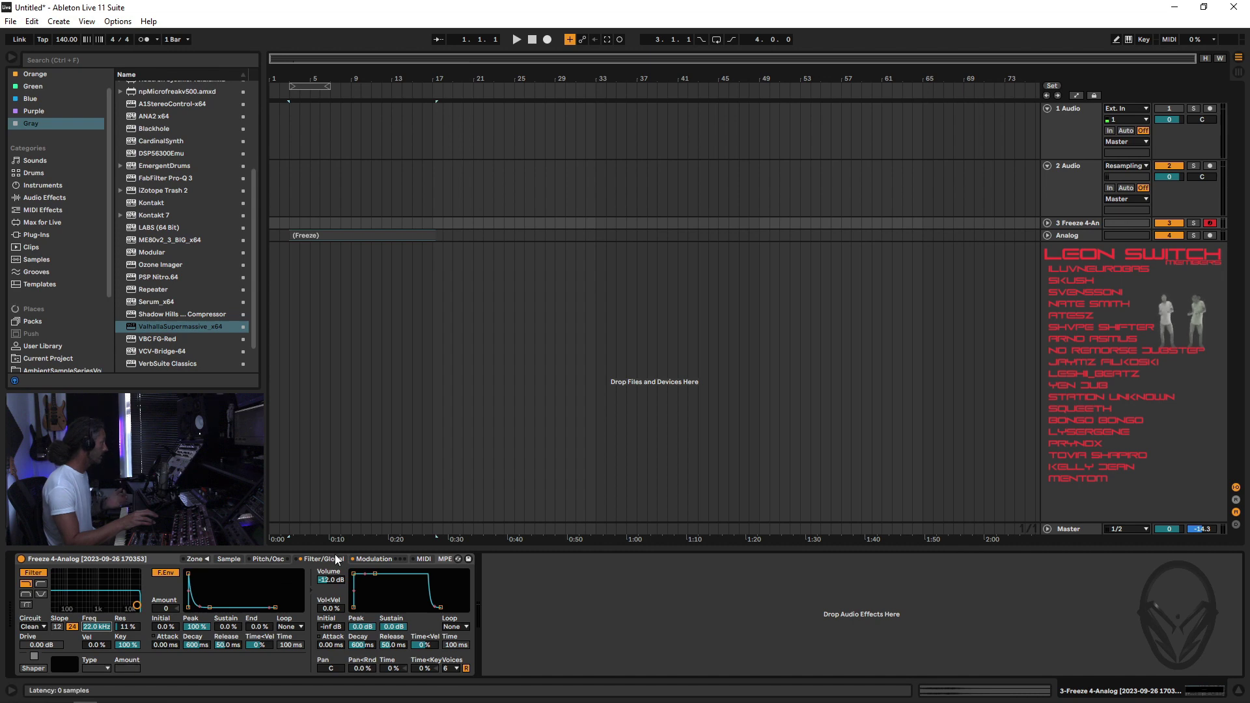
Step: Set the Aux envelope's destination A to Off and disable the Aux envelope
click(374, 558)
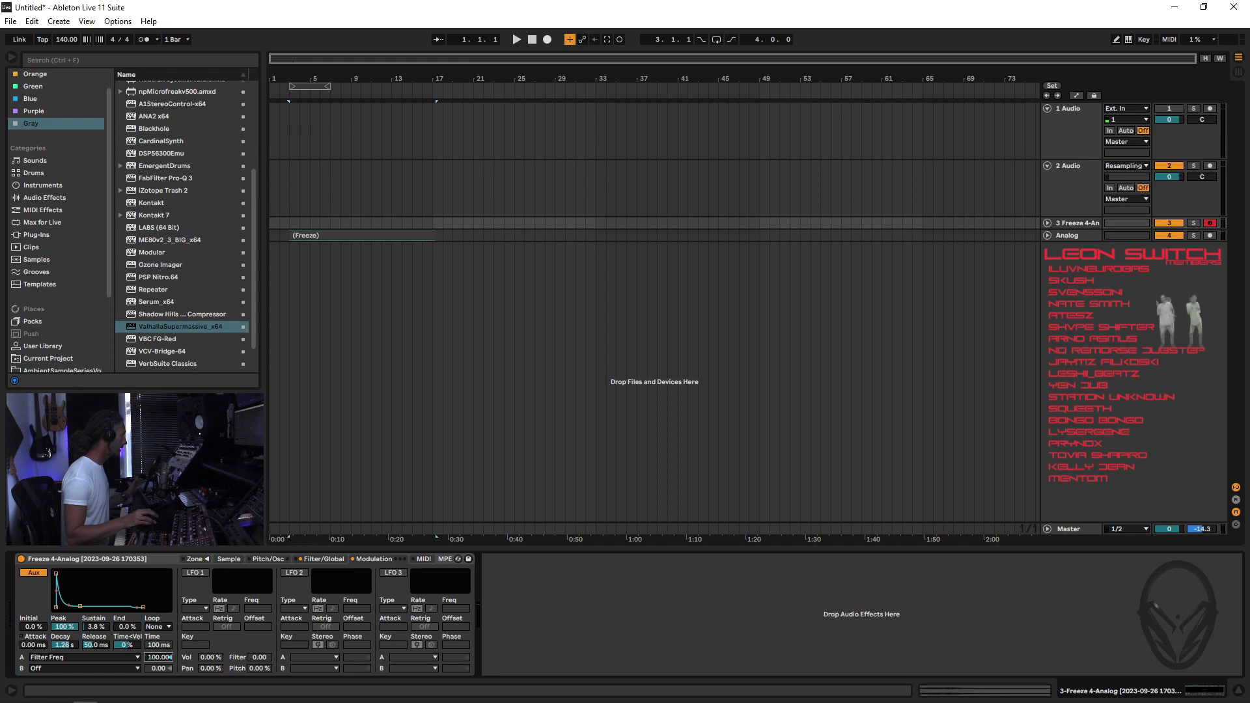
click(116, 654)
click(65, 354)
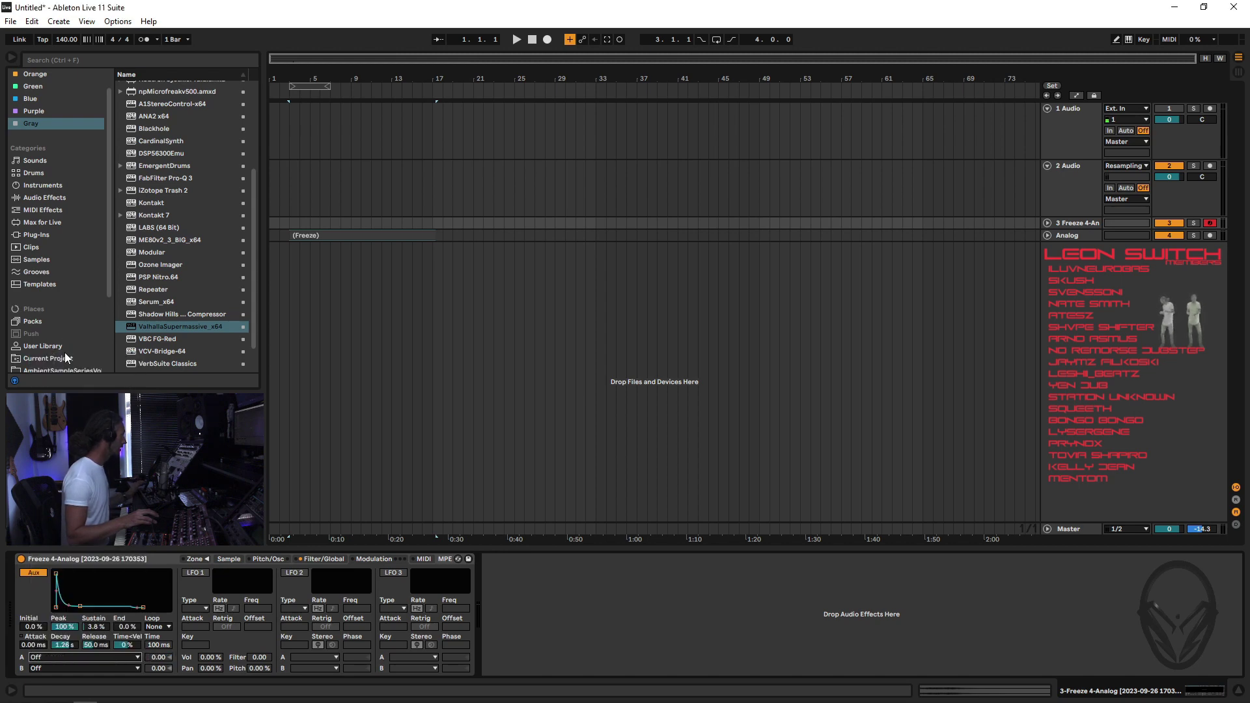
click(36, 574)
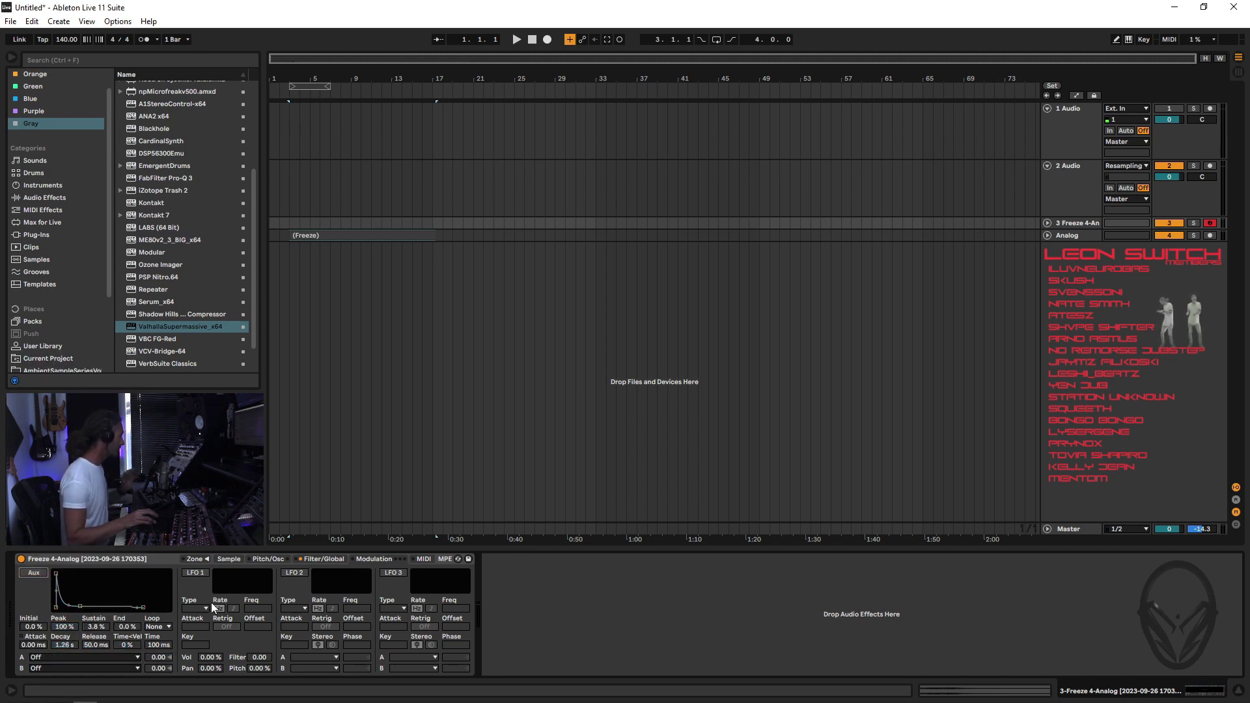
Step: Enable LFO 1 in the Sampler's modulation section and switch it to a tempo-synced rate of 8 beats
click(198, 572)
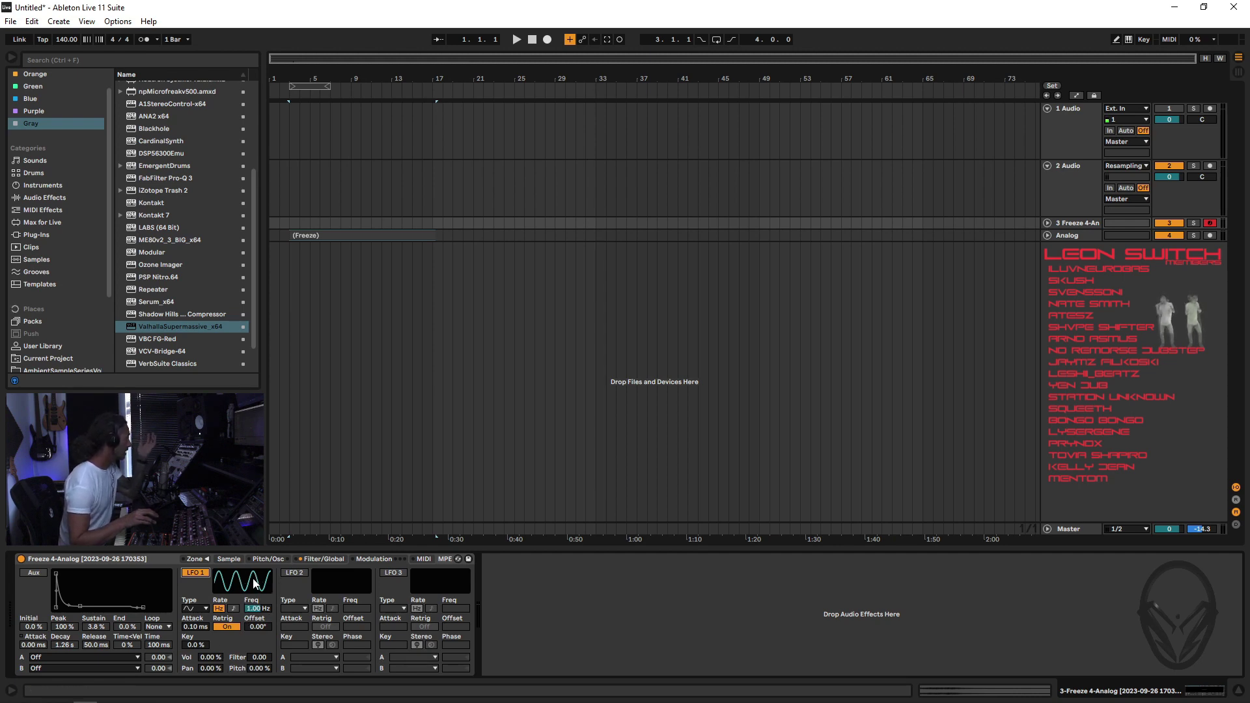
click(233, 608)
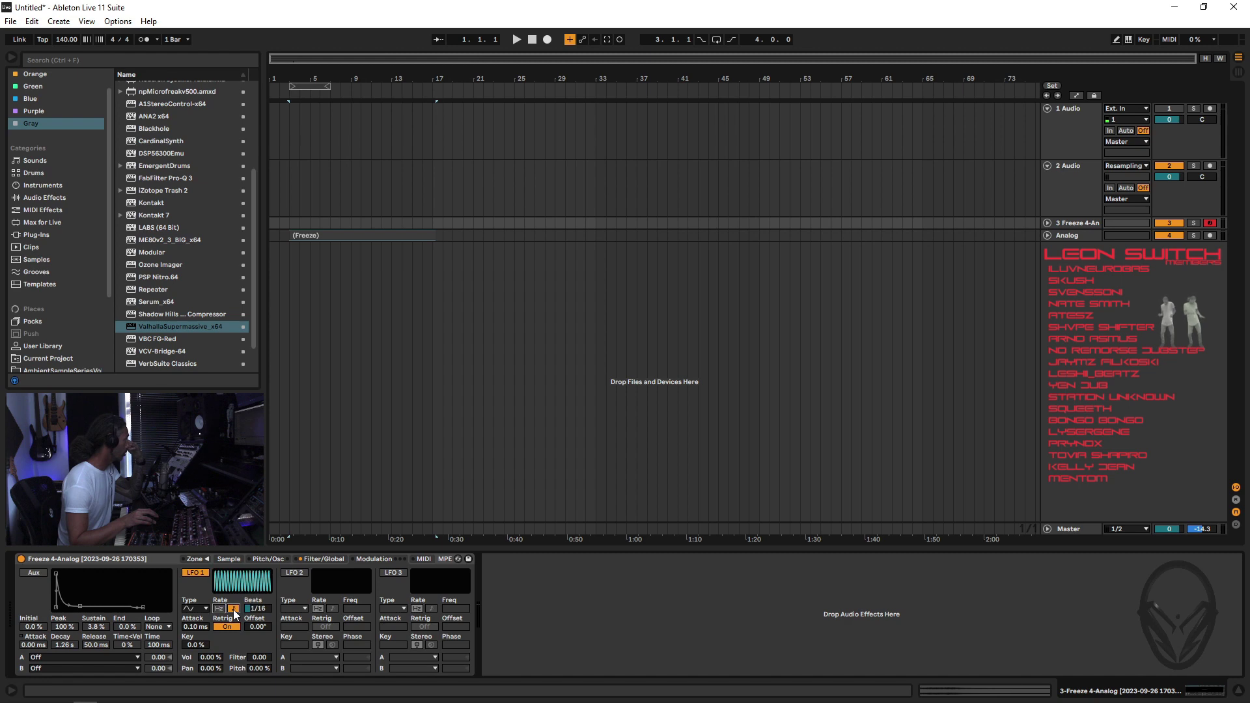
drag(257, 610, 257, 570)
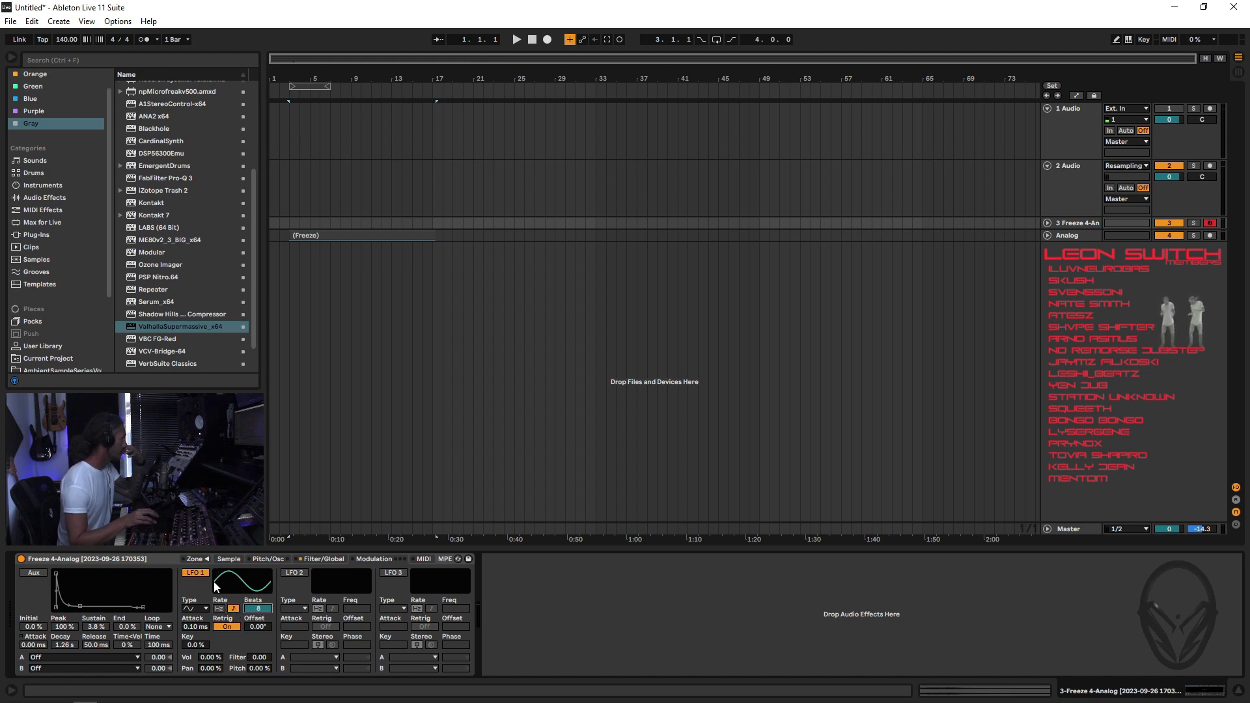
Step: Try the square, triangle, sawtooth and random waveforms on LFO 1, and return it to sine
click(201, 610)
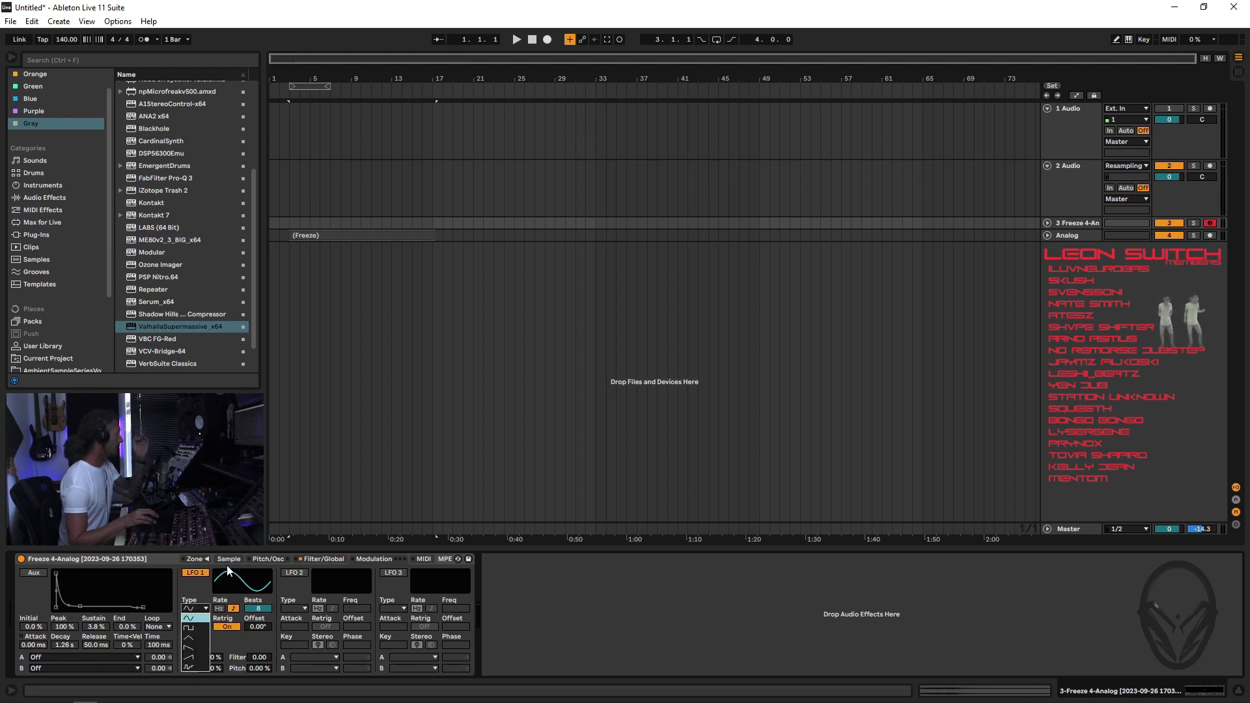
click(196, 627)
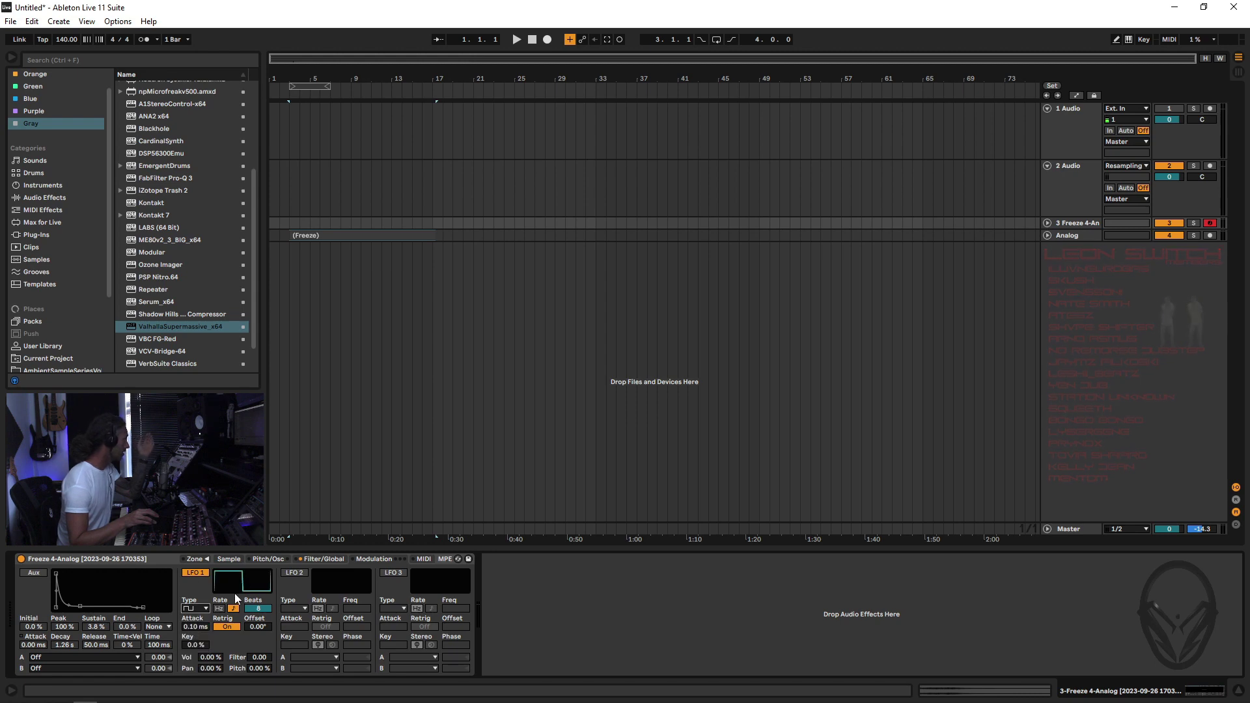
click(194, 608)
click(193, 638)
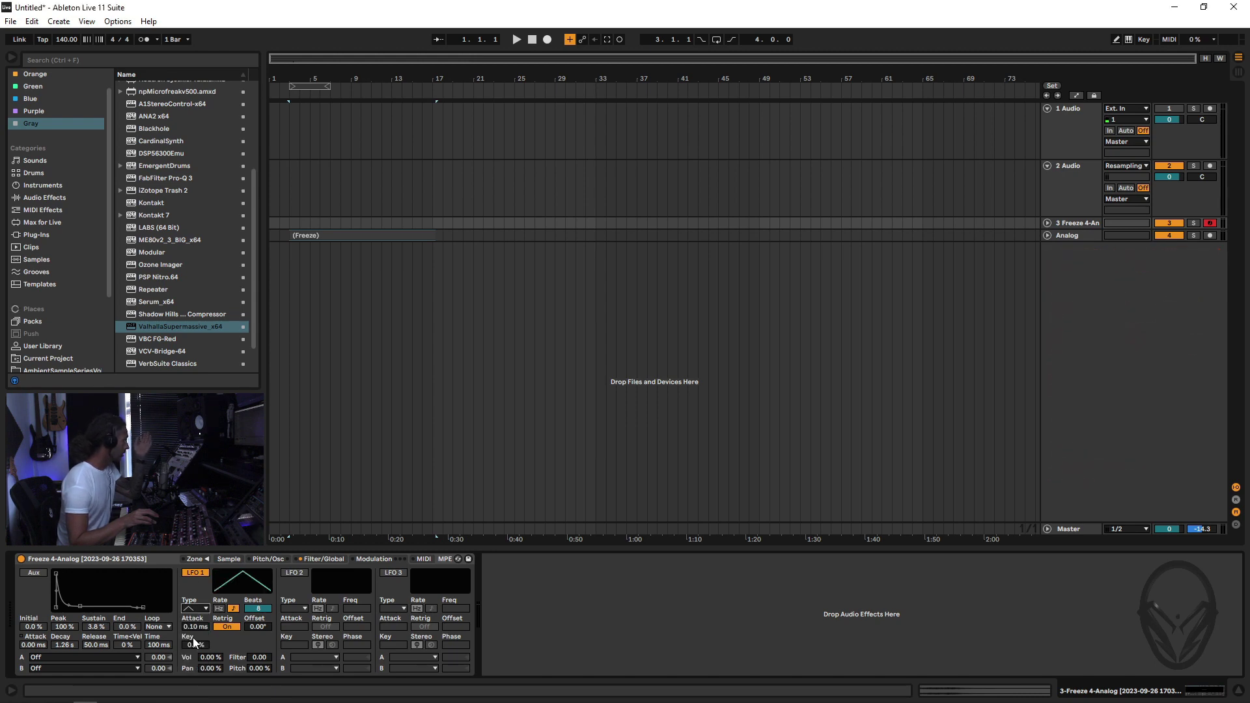
click(196, 611)
click(194, 659)
click(194, 610)
click(198, 647)
click(194, 610)
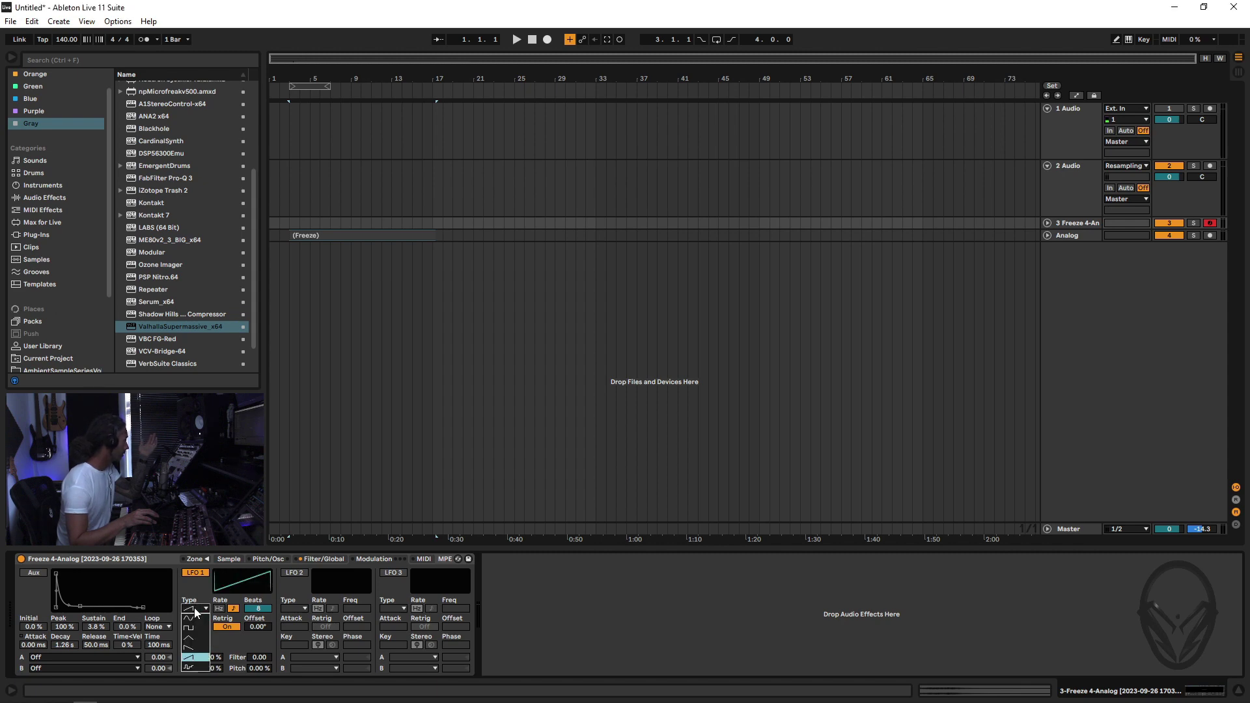
click(190, 668)
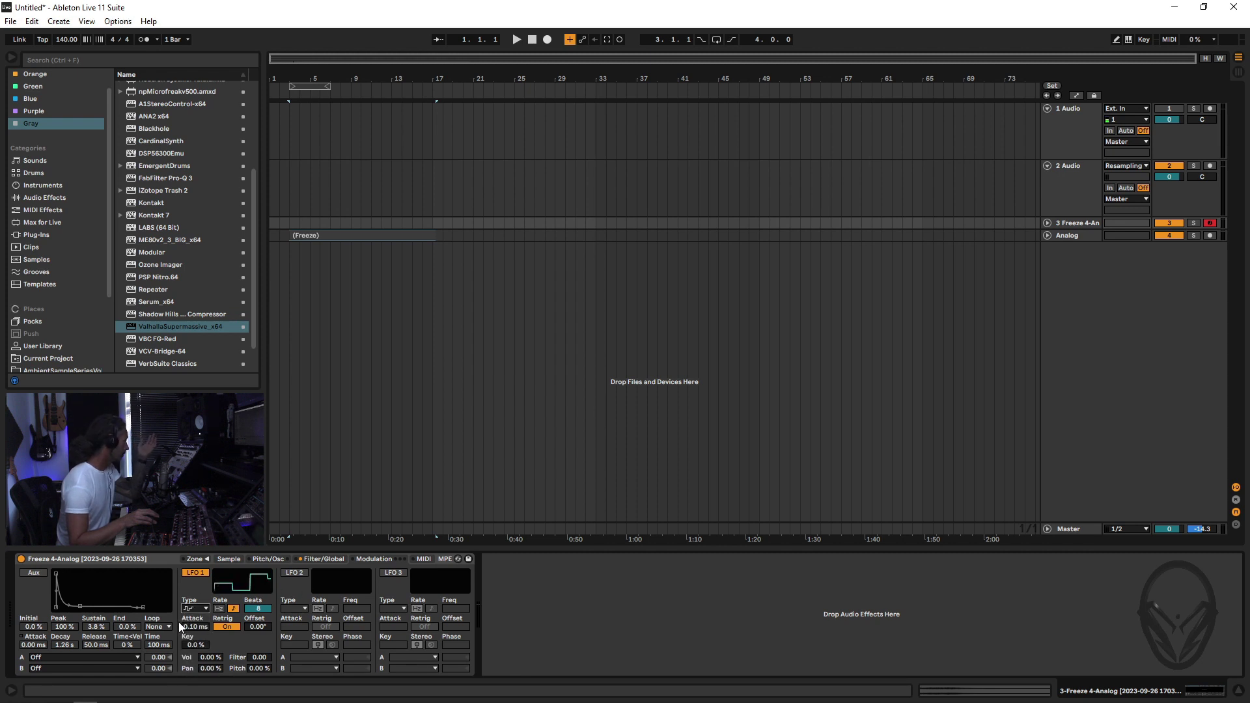
click(203, 609)
click(195, 616)
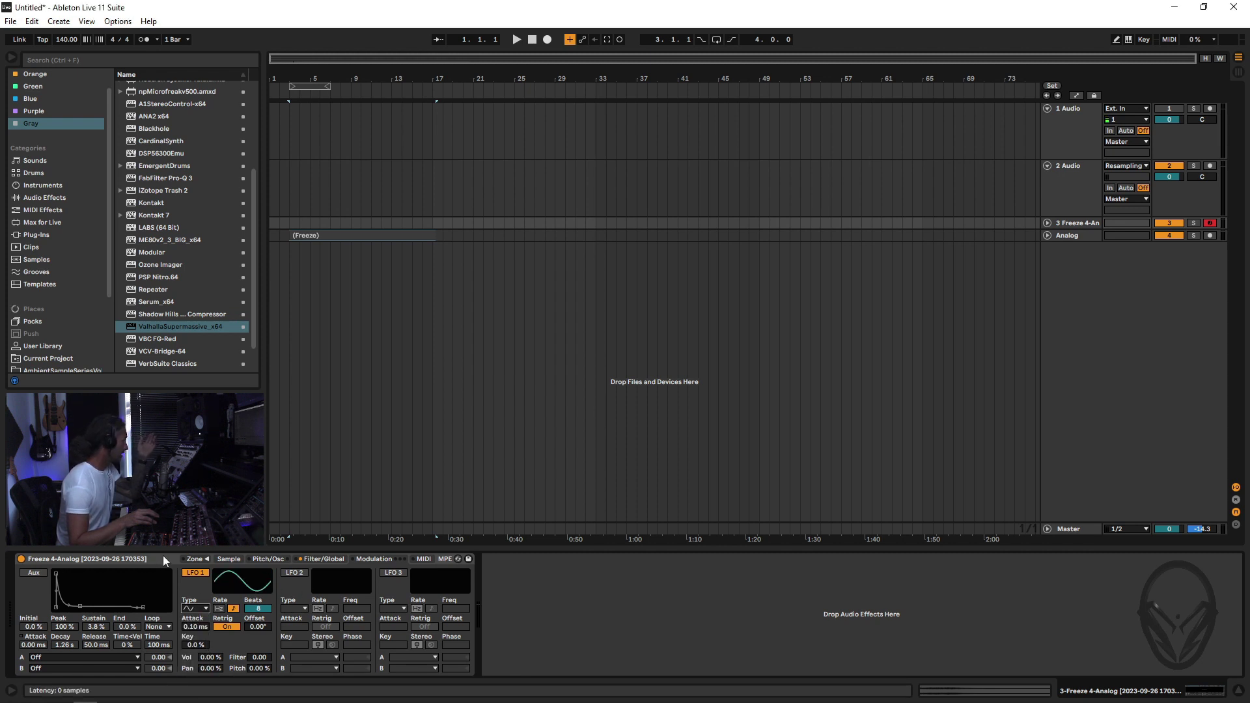
Step: Set LFO 1's synced rate to 1 beat, and switch its retrigger off and back on
mouse_move(257, 608)
mouse_down()
mouse_move(258, 641)
mouse_move(260, 610)
mouse_up()
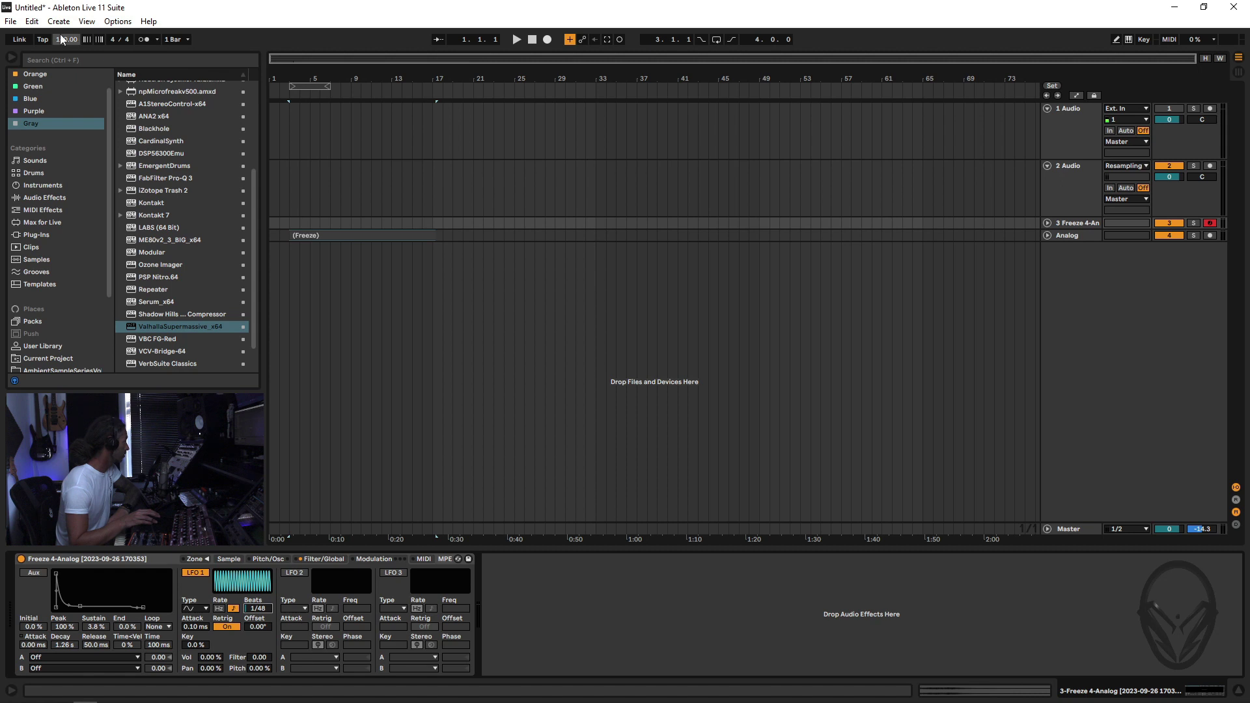
drag(258, 608, 258, 582)
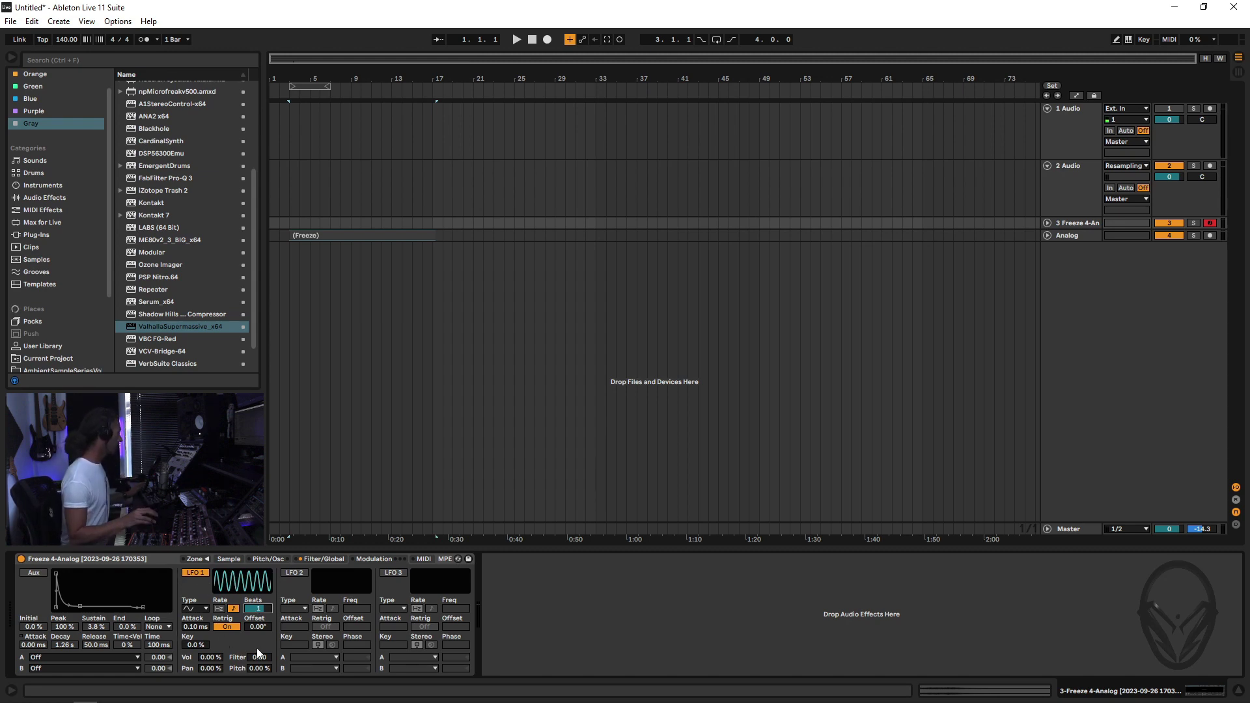
click(227, 627)
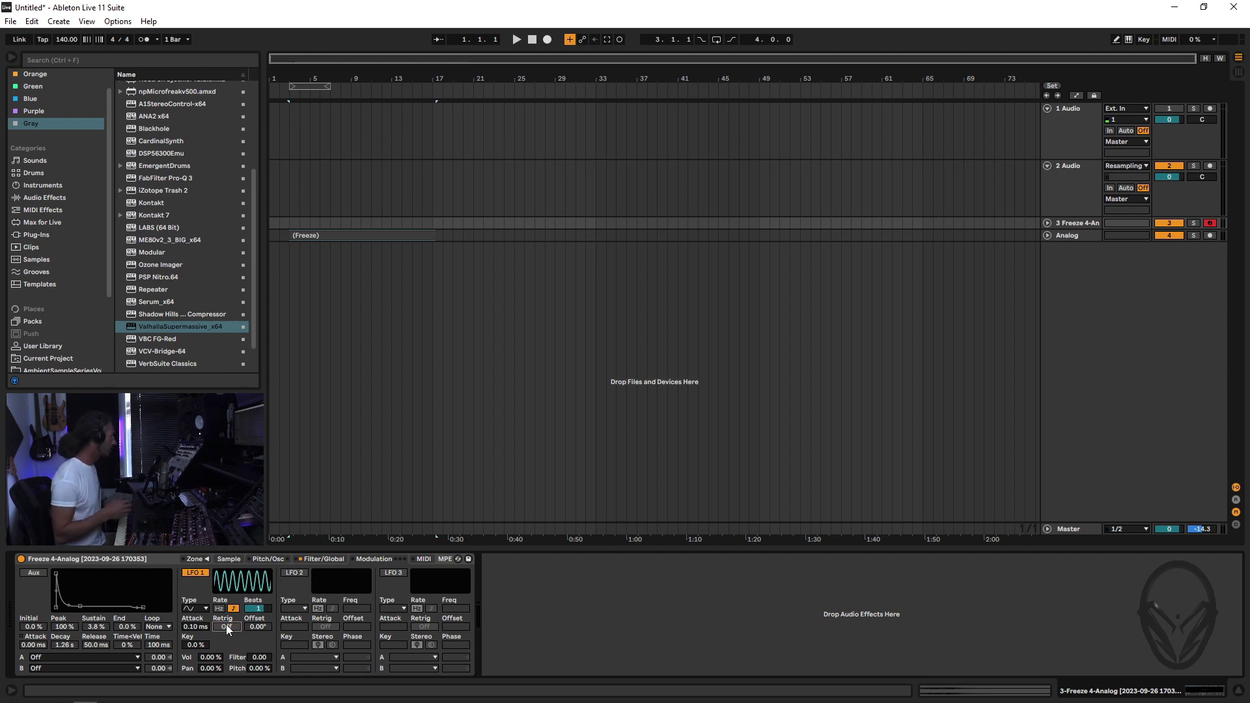
click(226, 627)
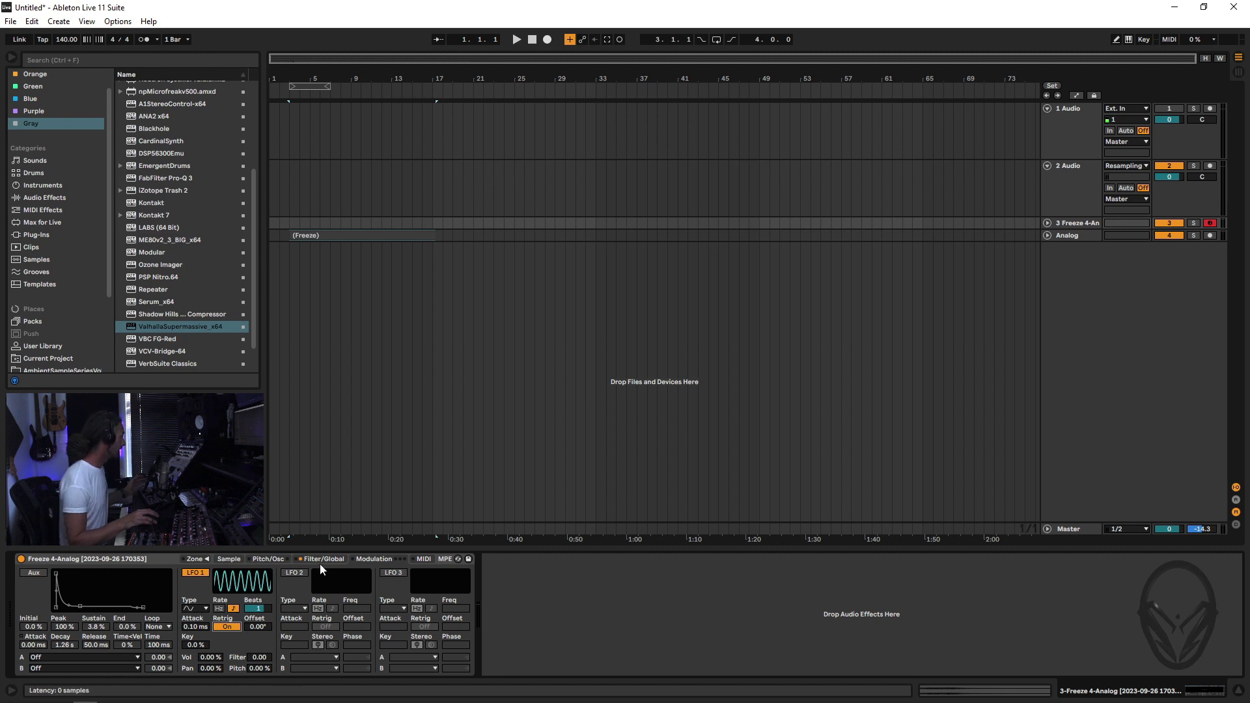
Step: Set LFO 1's filter modulation amount to 24 and lower the Sampler's filter frequency to about 90 Hz
drag(259, 658, 260, 625)
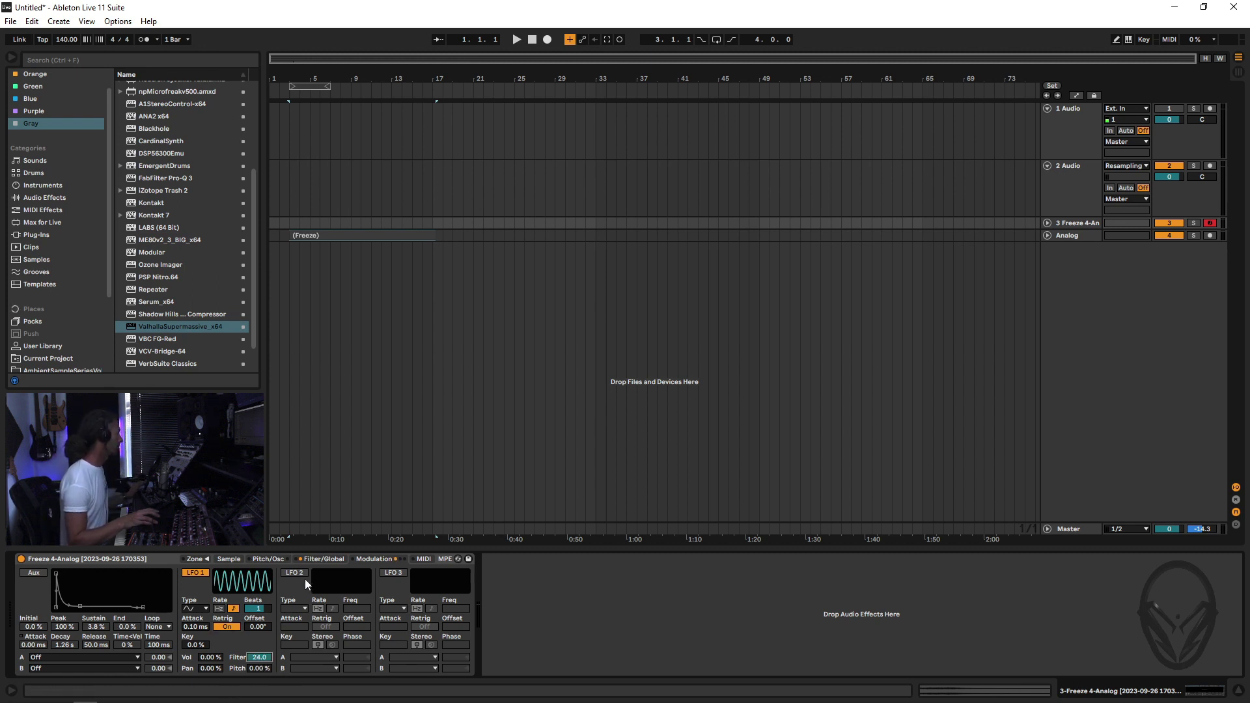
click(325, 559)
drag(137, 604, 69, 600)
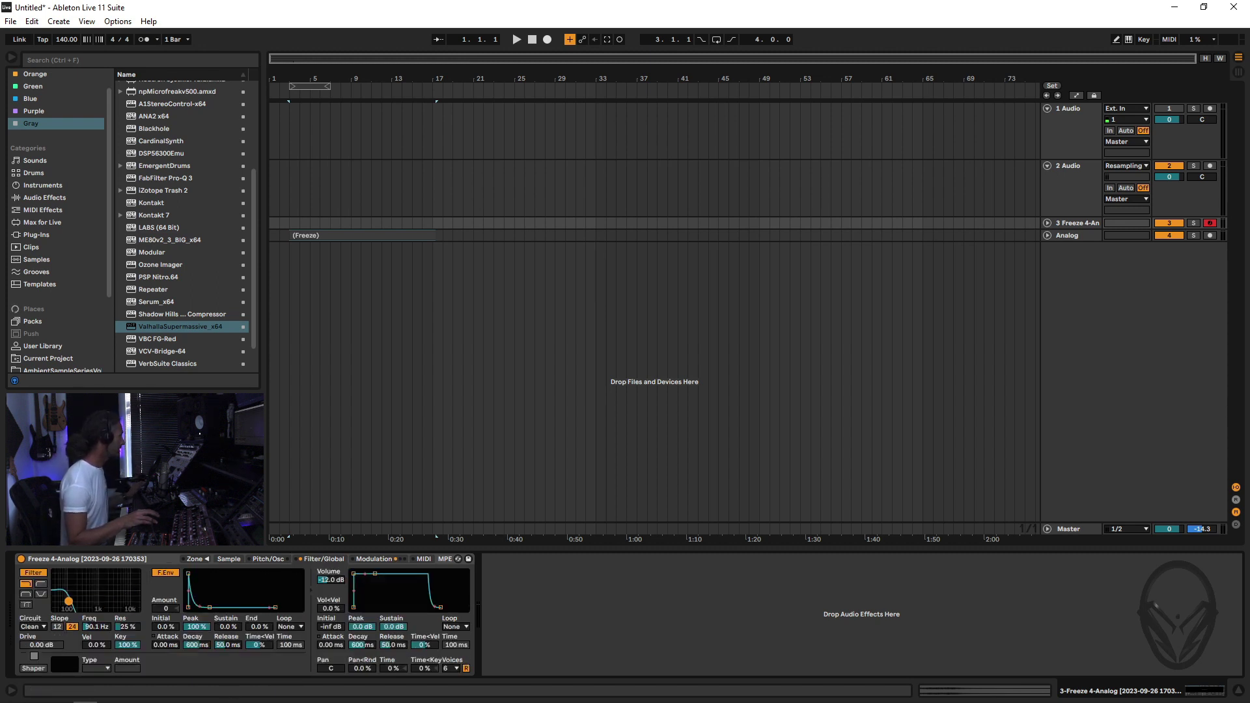
click(359, 558)
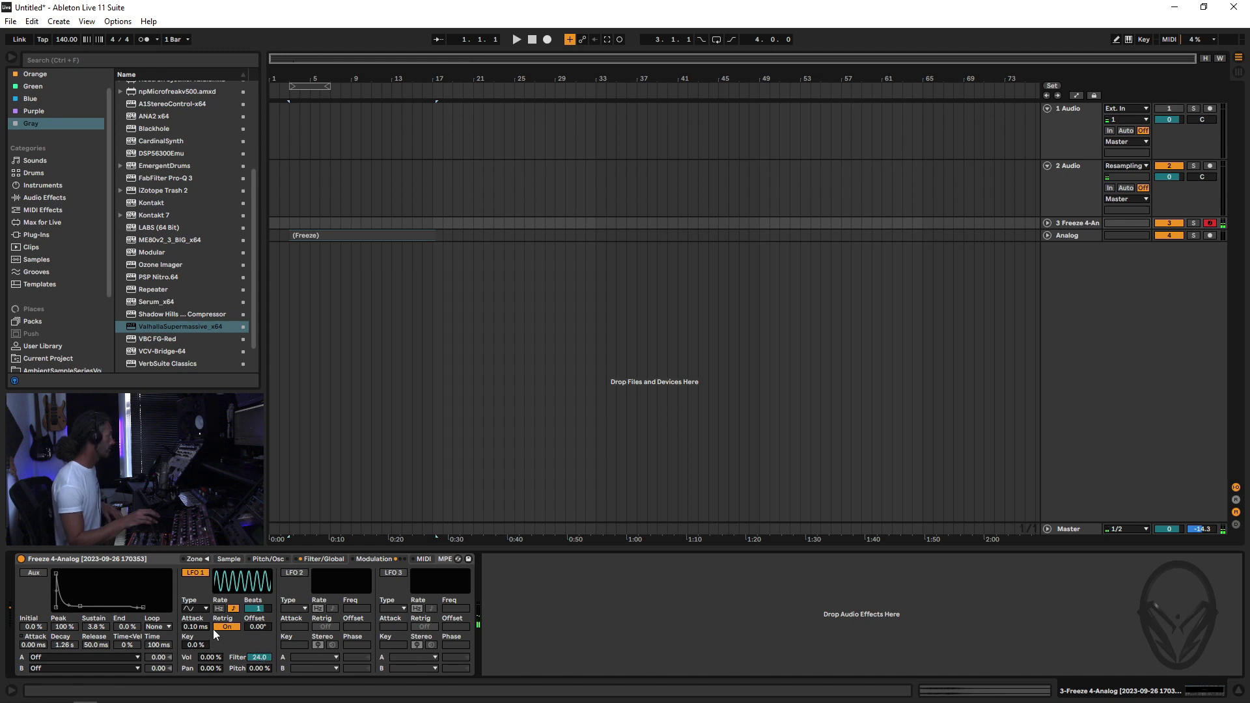
Step: Try a longer attack on LFO 1, and switch its retrigger off and back on
drag(196, 629, 197, 573)
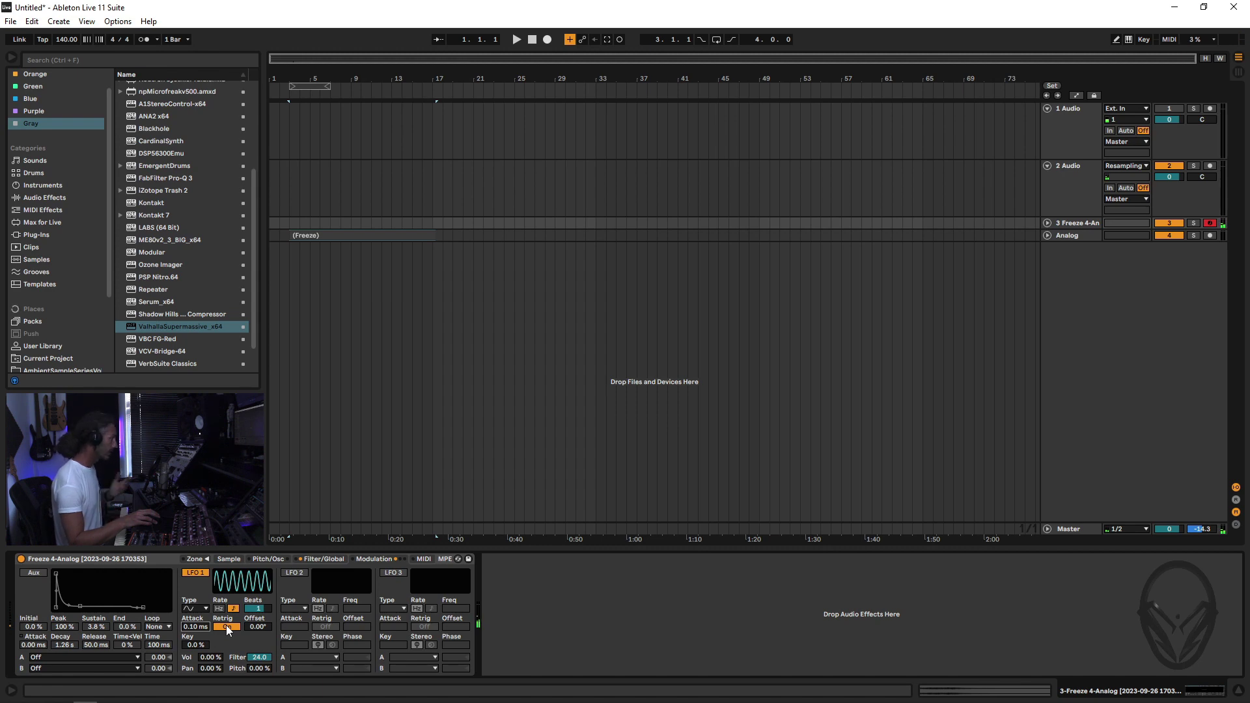
click(225, 626)
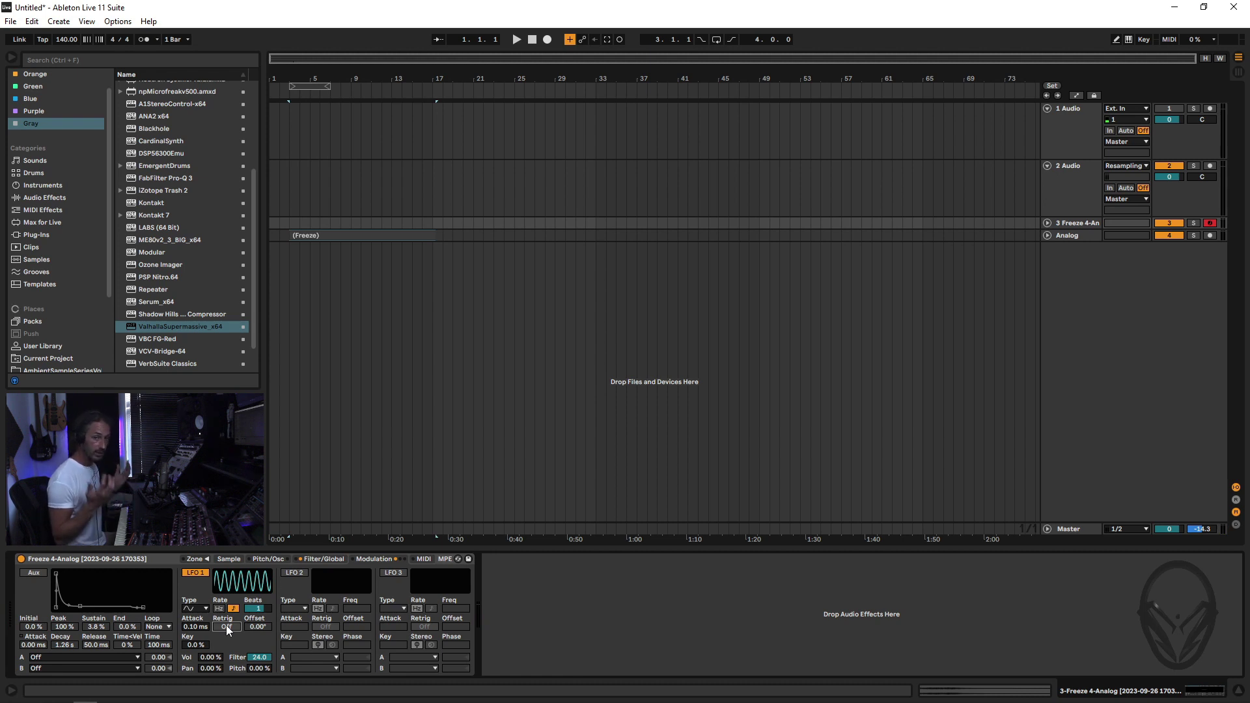
click(225, 626)
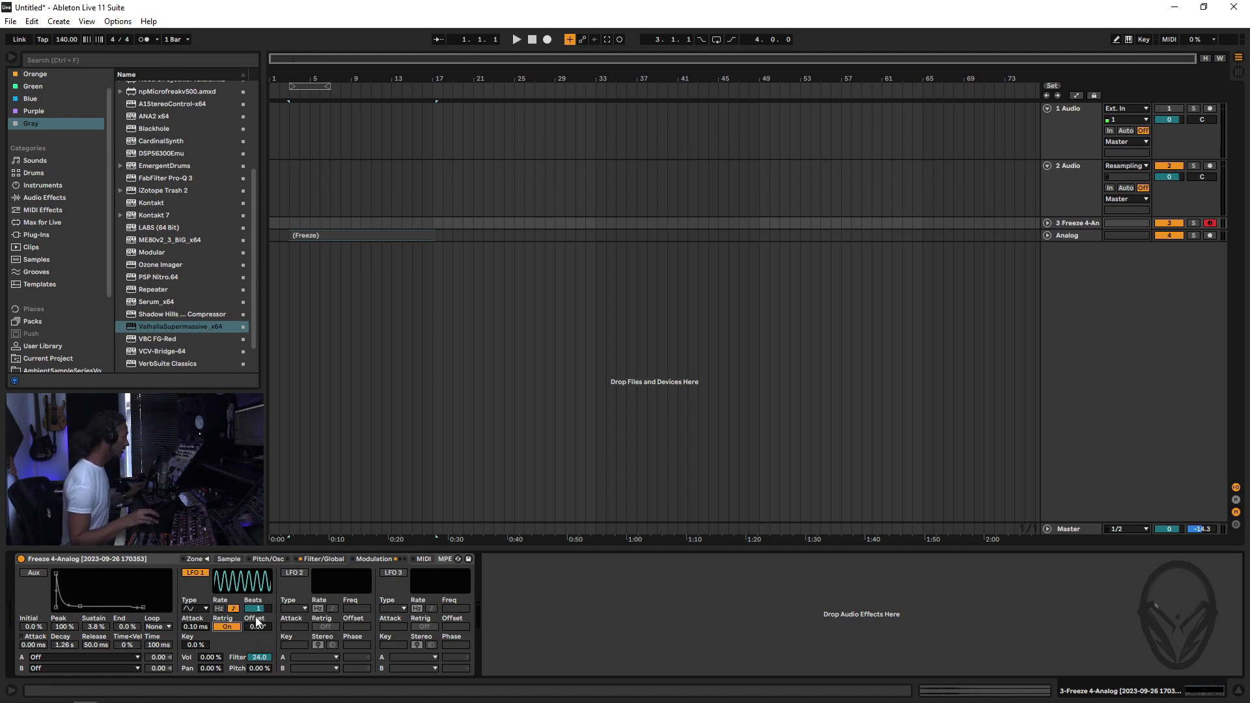
Step: Try a 180° offset on LFO 1, slow its synced rate to 8 beats, and reset the offset to 0°
drag(255, 625, 256, 585)
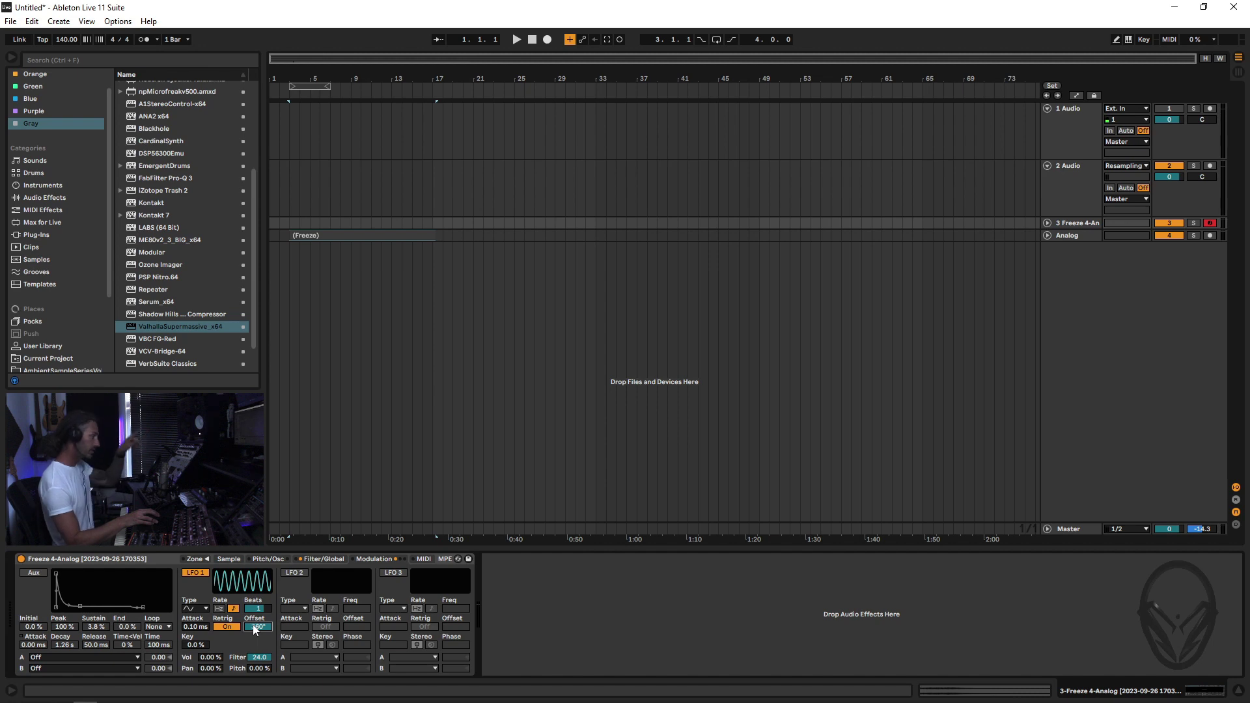
drag(255, 629, 260, 642)
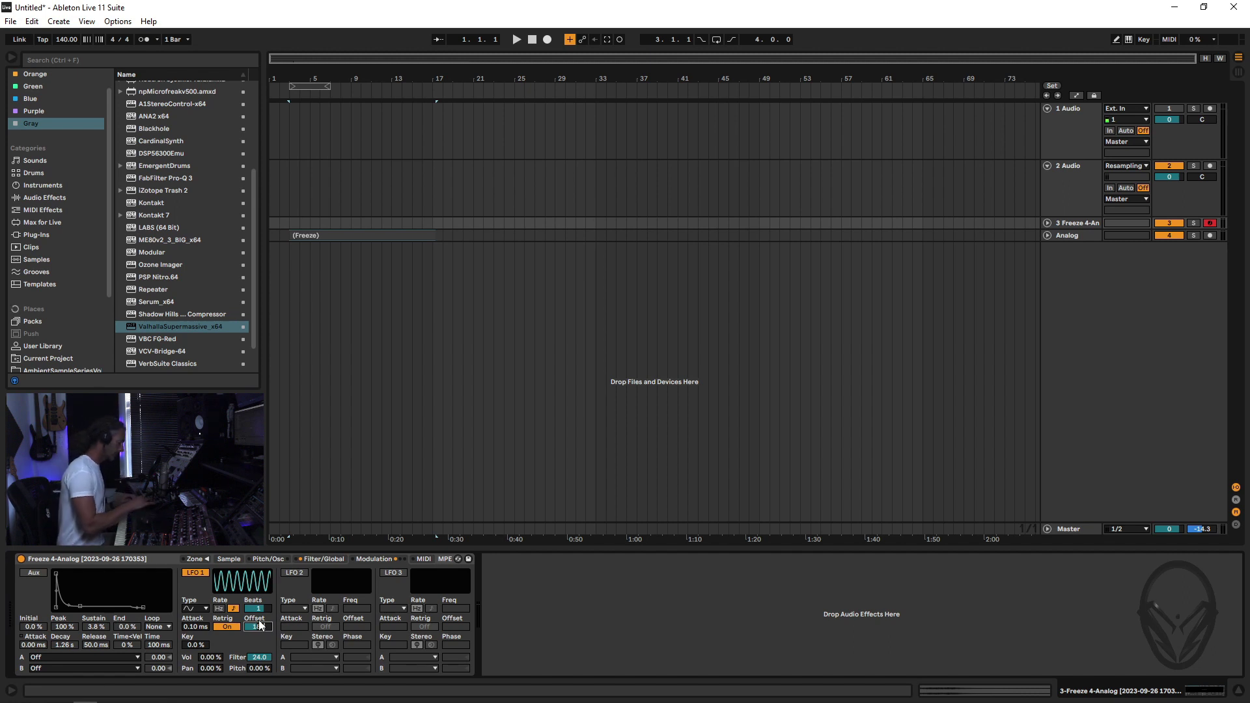
drag(259, 626, 257, 600)
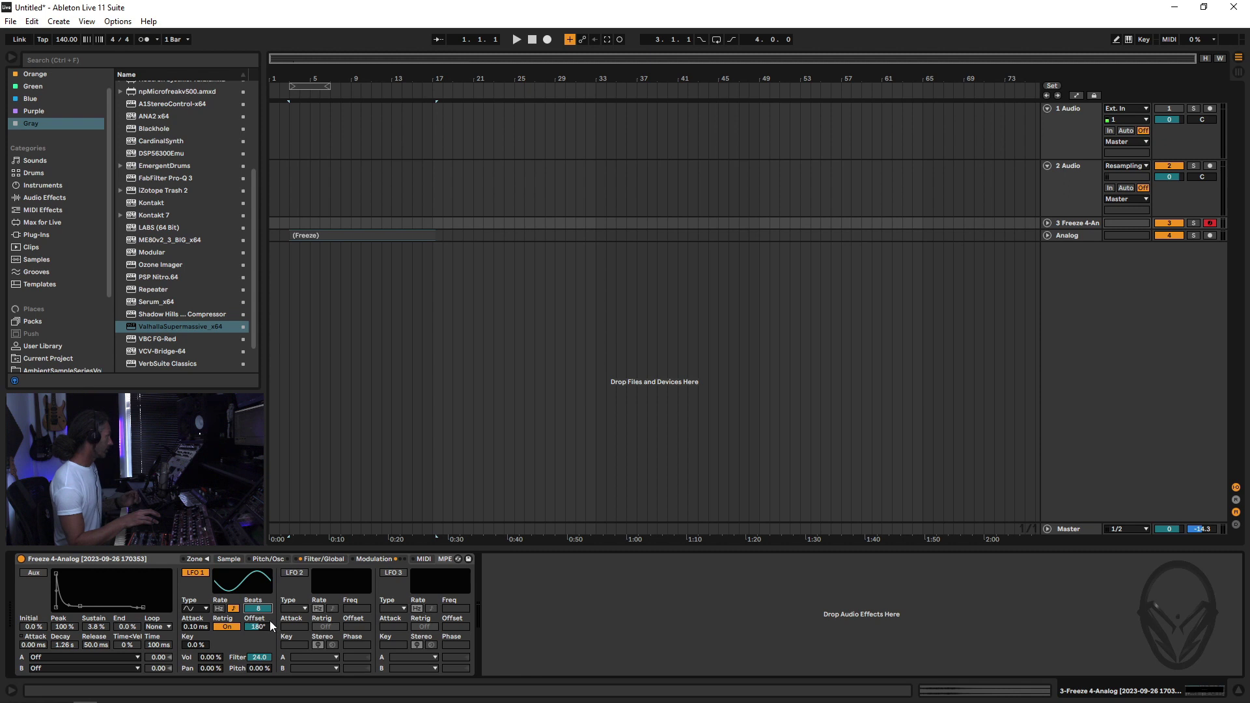
key(Delete)
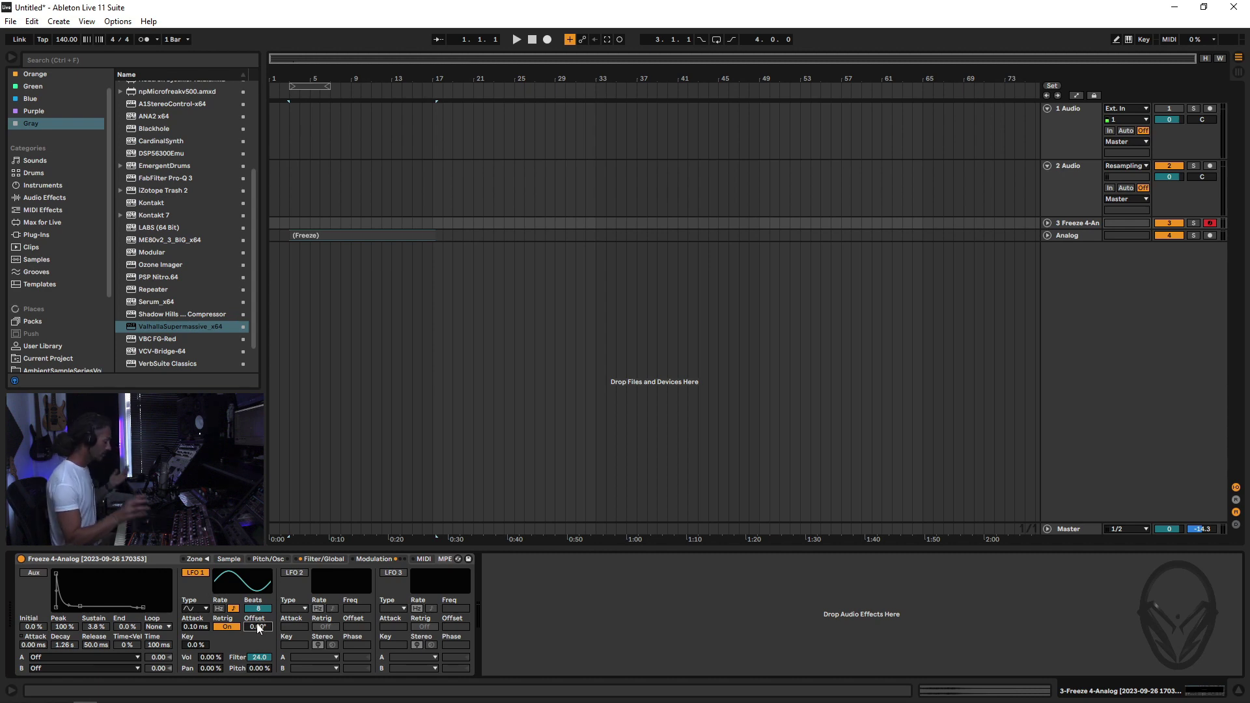
Step: Try LFO 1 offsets of 180°, 90° and 270°, and return the offset to 0°
drag(260, 629, 258, 626)
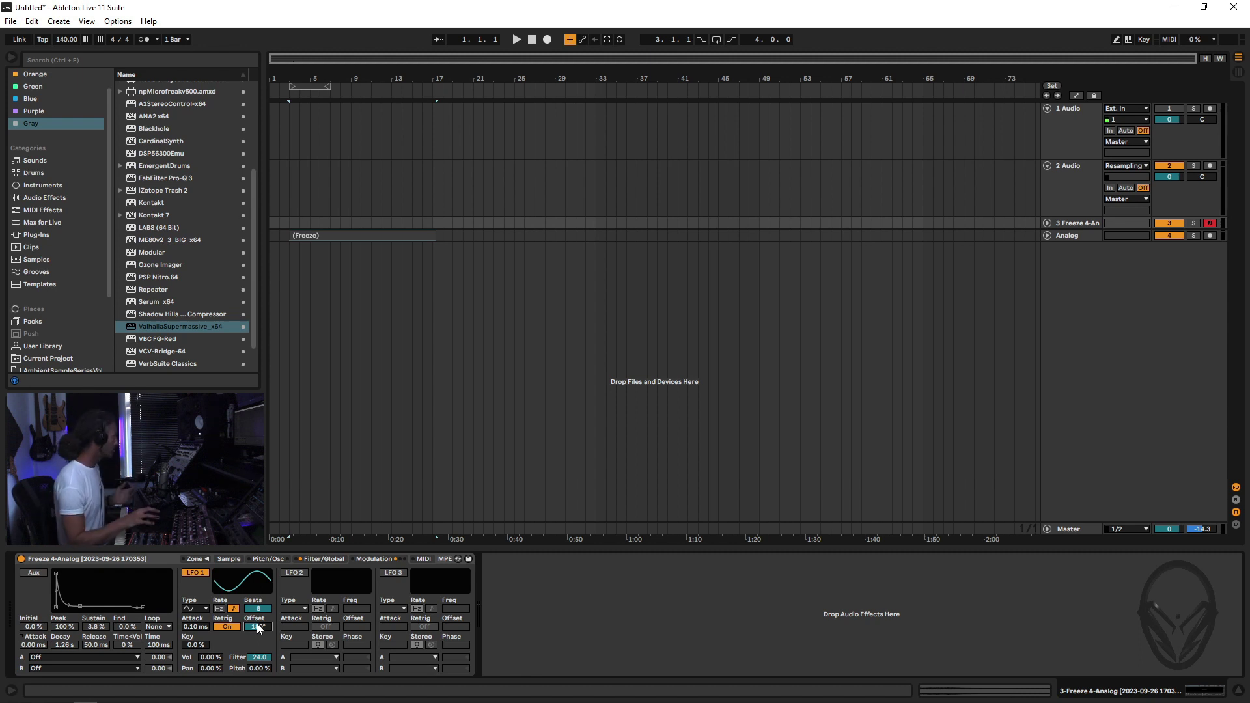
text(90)
key(Return)
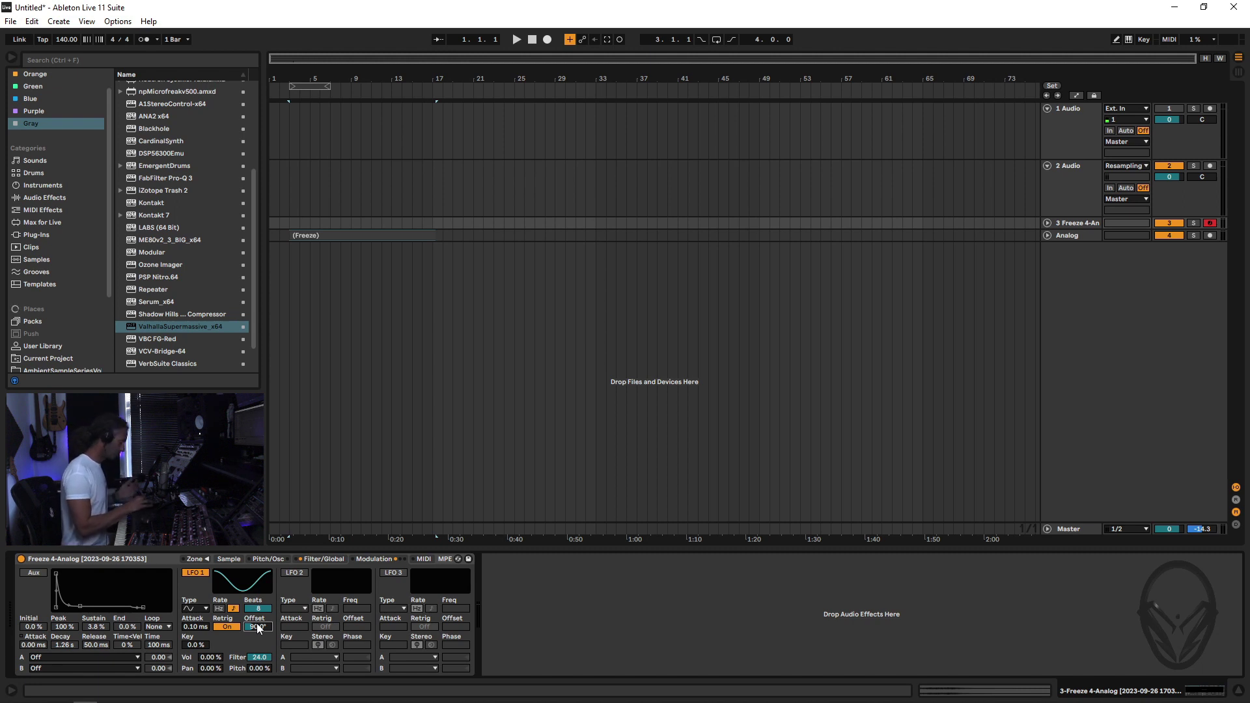
text(270)
key(Return)
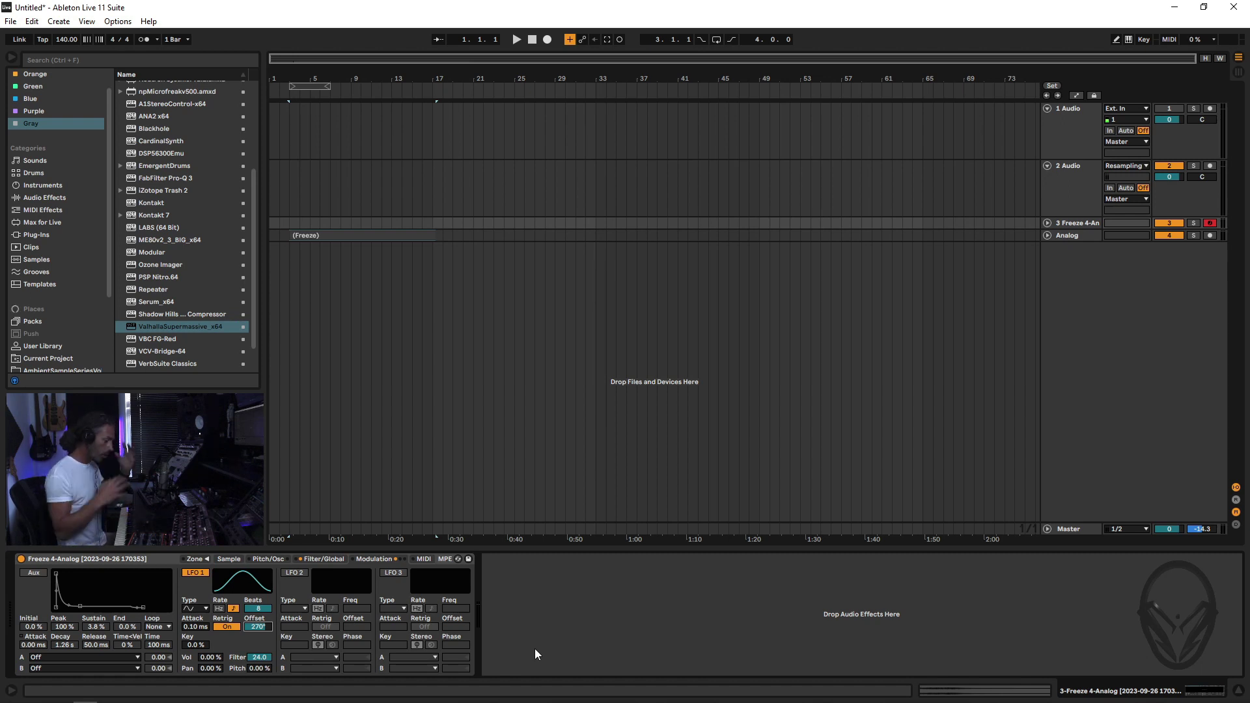
drag(262, 627, 262, 680)
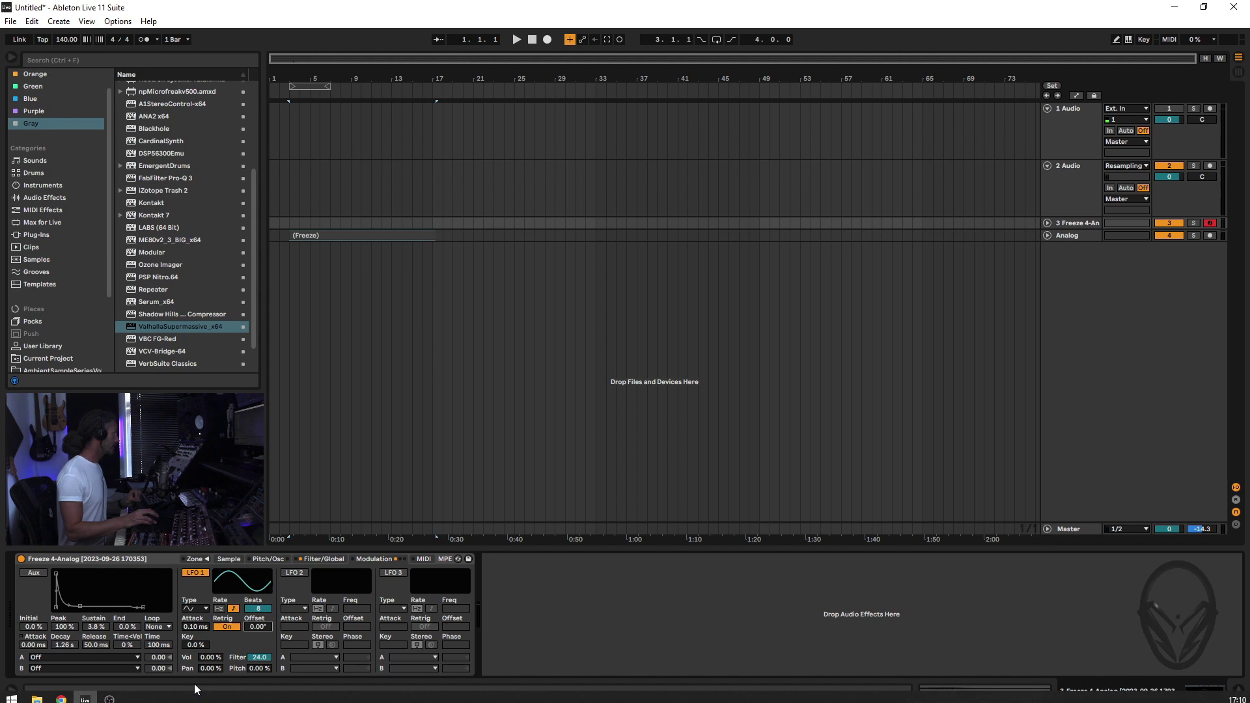
Step: Reset LFO 1's filter modulation amount to 0 and disable LFO 1
click(259, 656)
key(Delete)
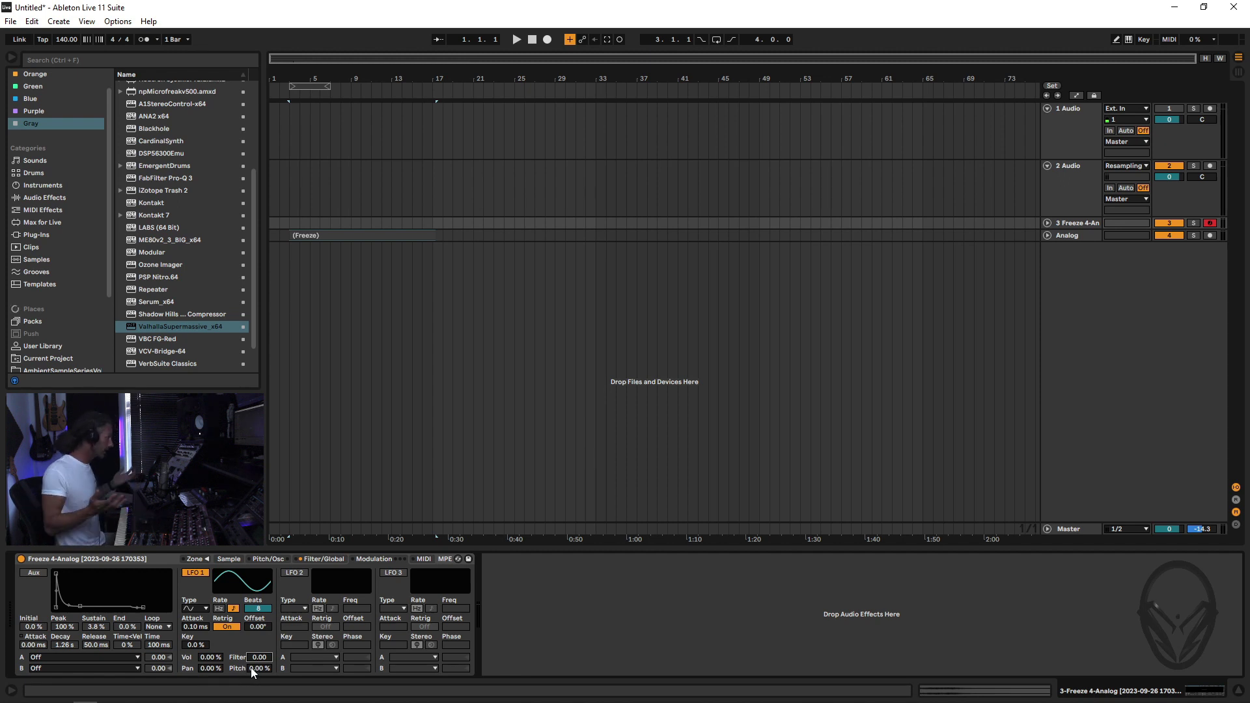
click(191, 573)
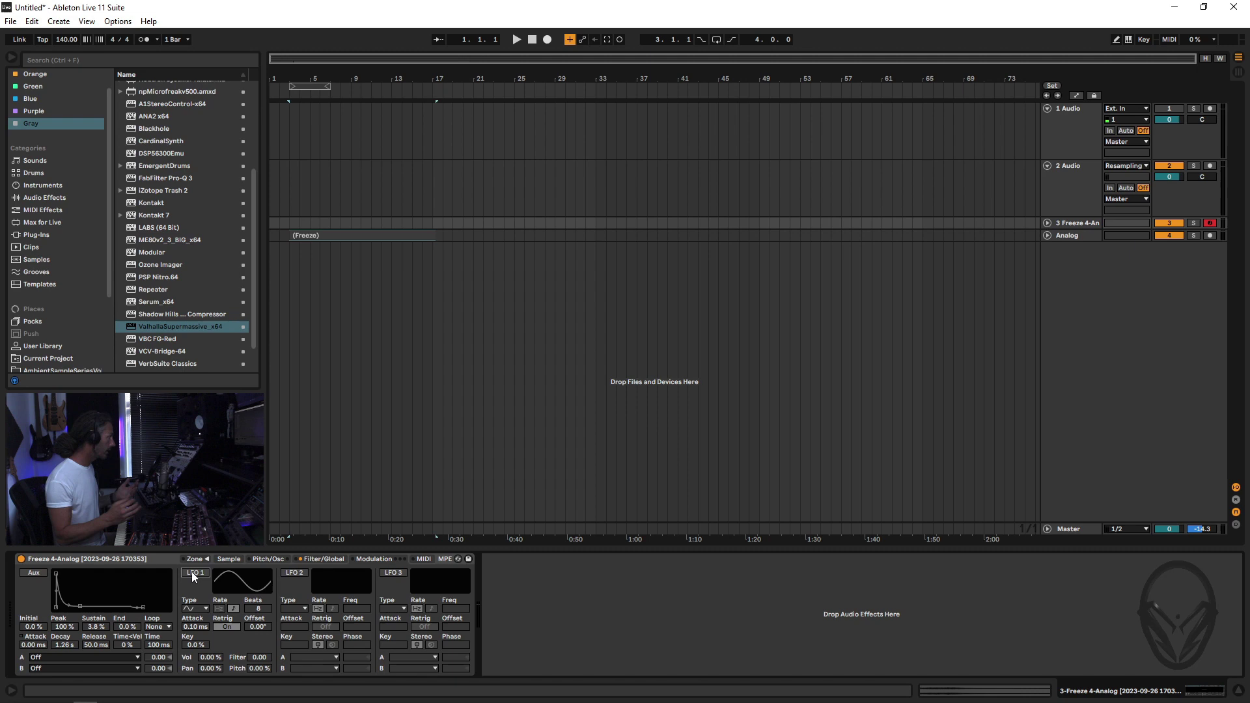
Step: Enable LFO 2 with a tempo-synced rate of 1/2 beat and assign its destination A to Sample Offset
click(294, 572)
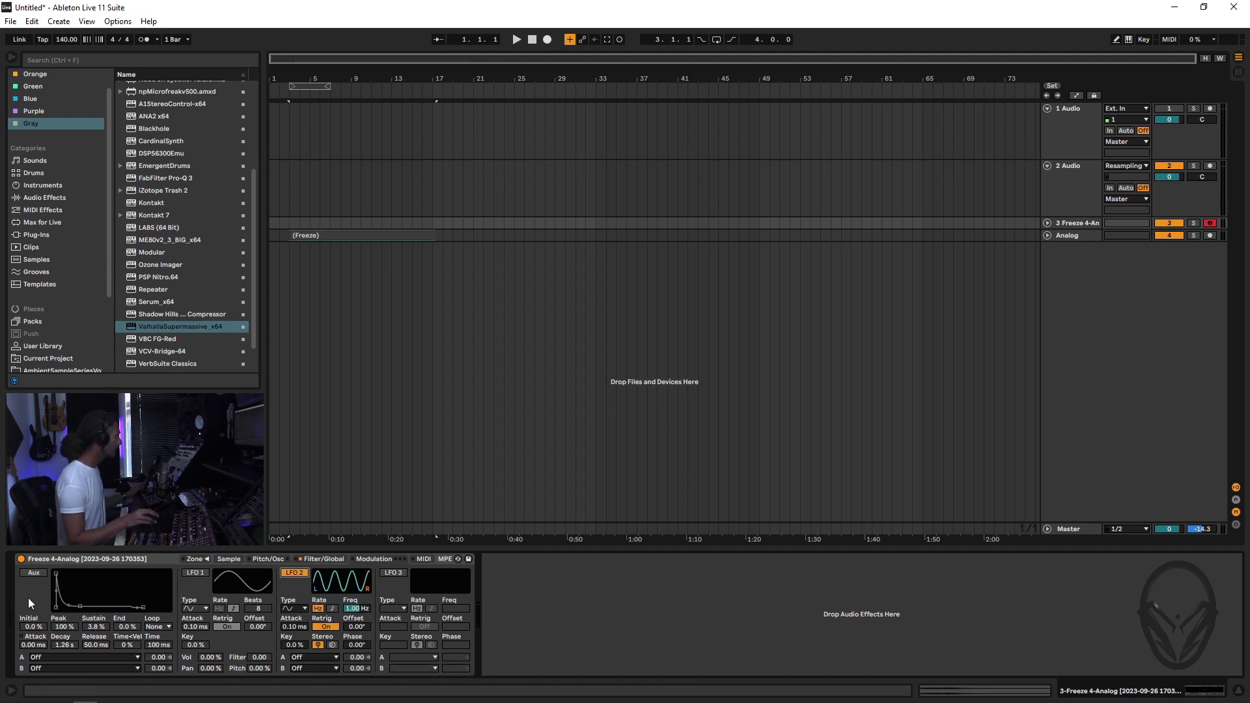
click(318, 657)
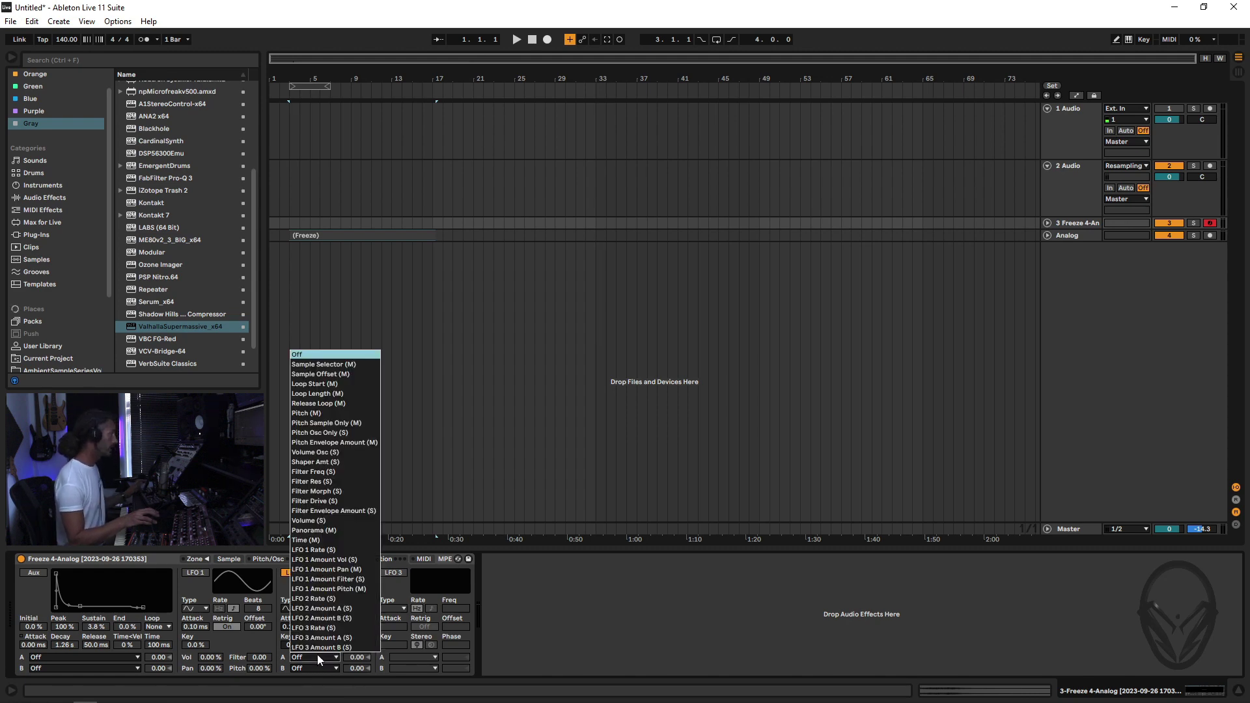
click(341, 374)
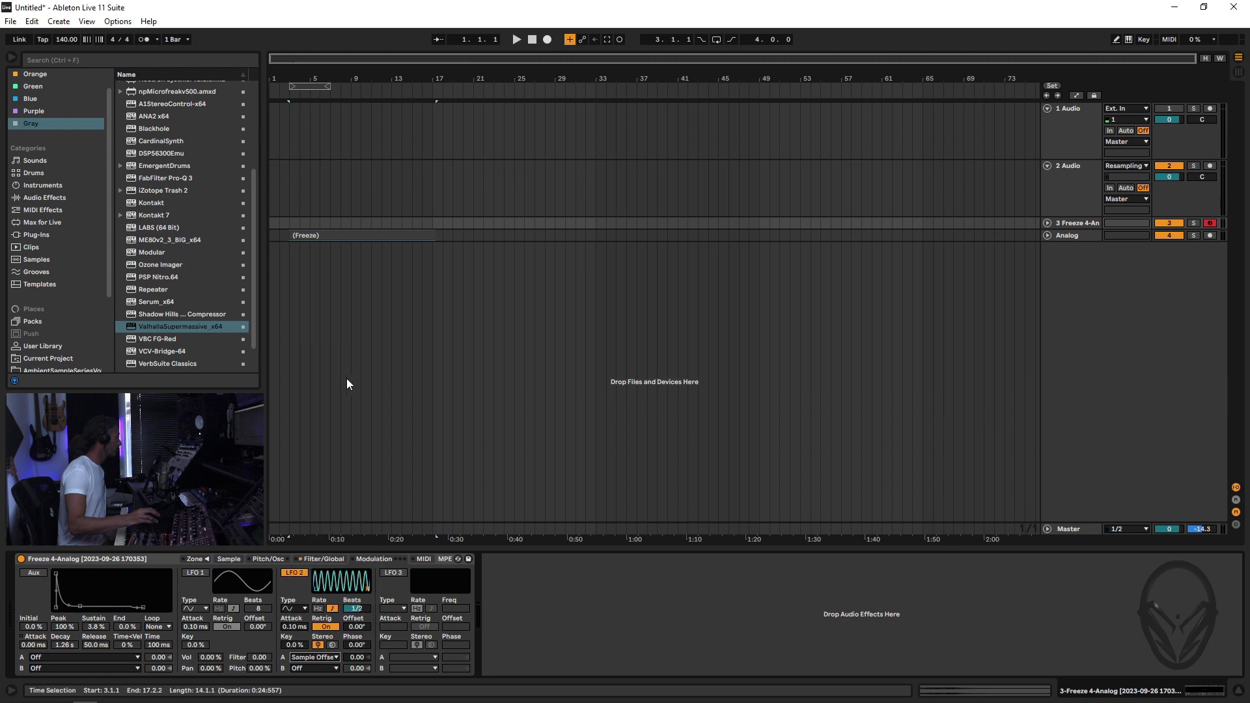
Step: Set LFO 2's Sample Offset modulation amount to 100 and switch off LFO 2's retrigger
click(229, 561)
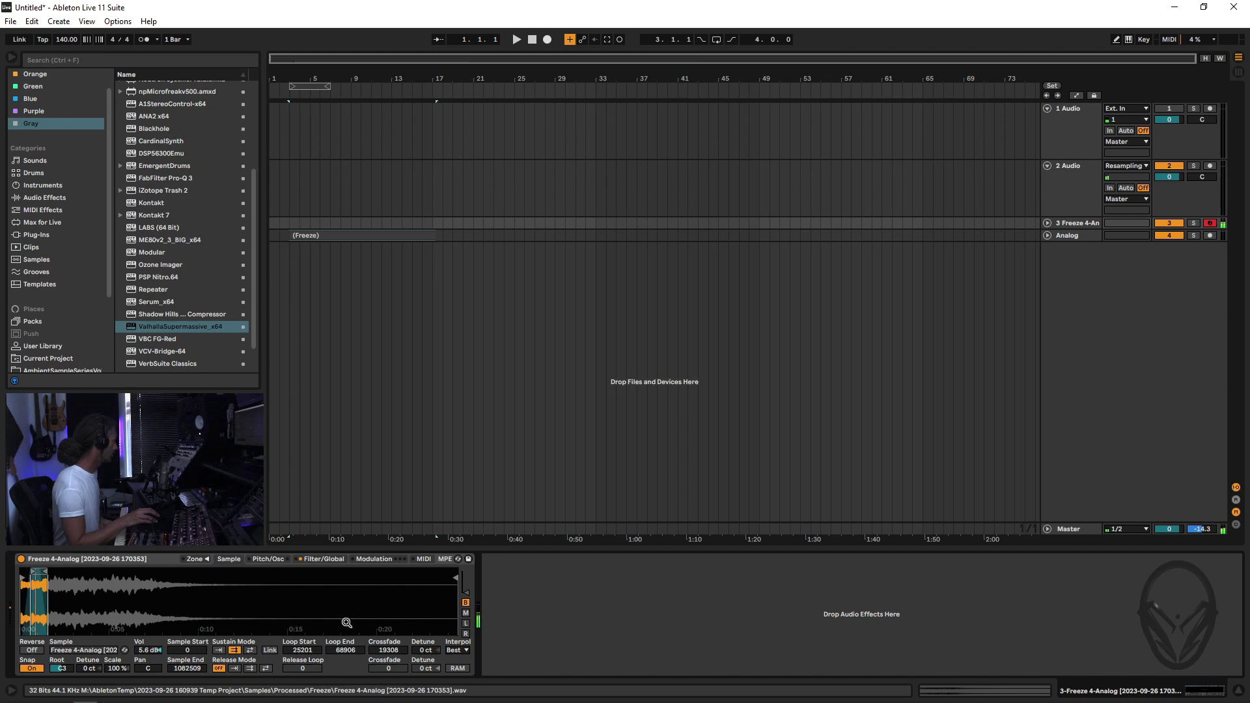
click(330, 557)
click(377, 559)
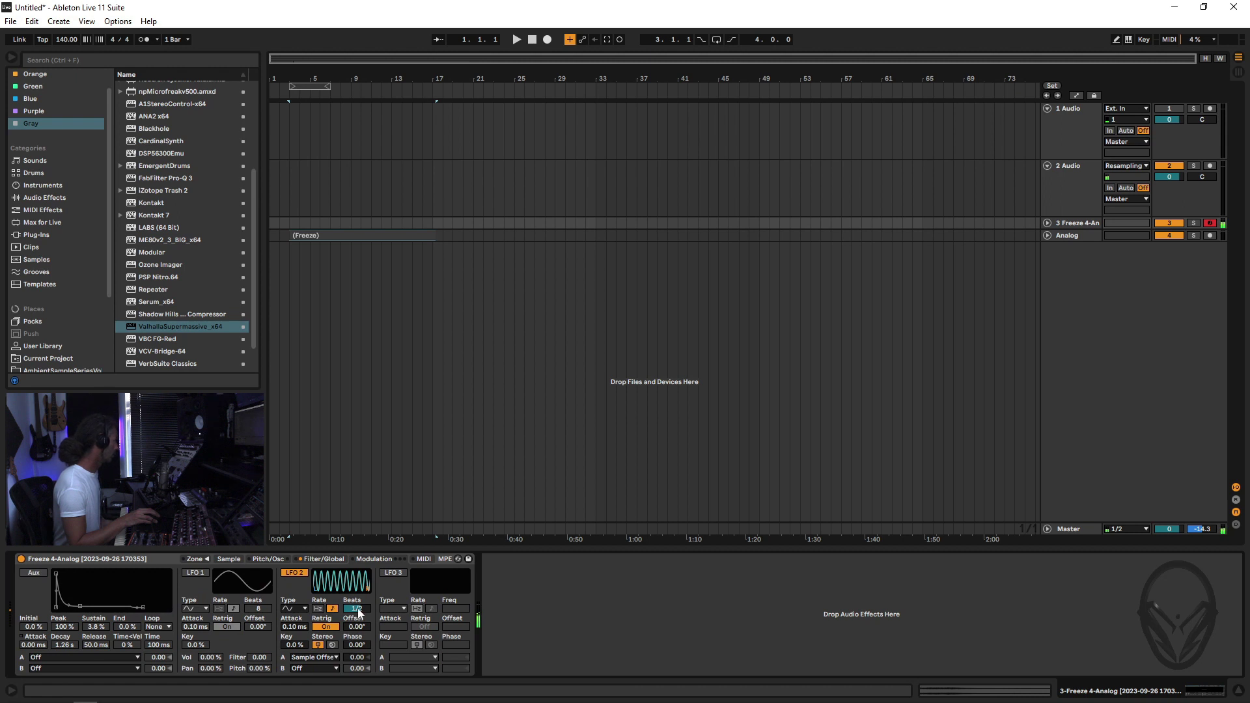
drag(357, 659, 358, 619)
click(326, 626)
Step: Set the sample's sustain mode to no loop and shorten the sample end to 324083
click(221, 561)
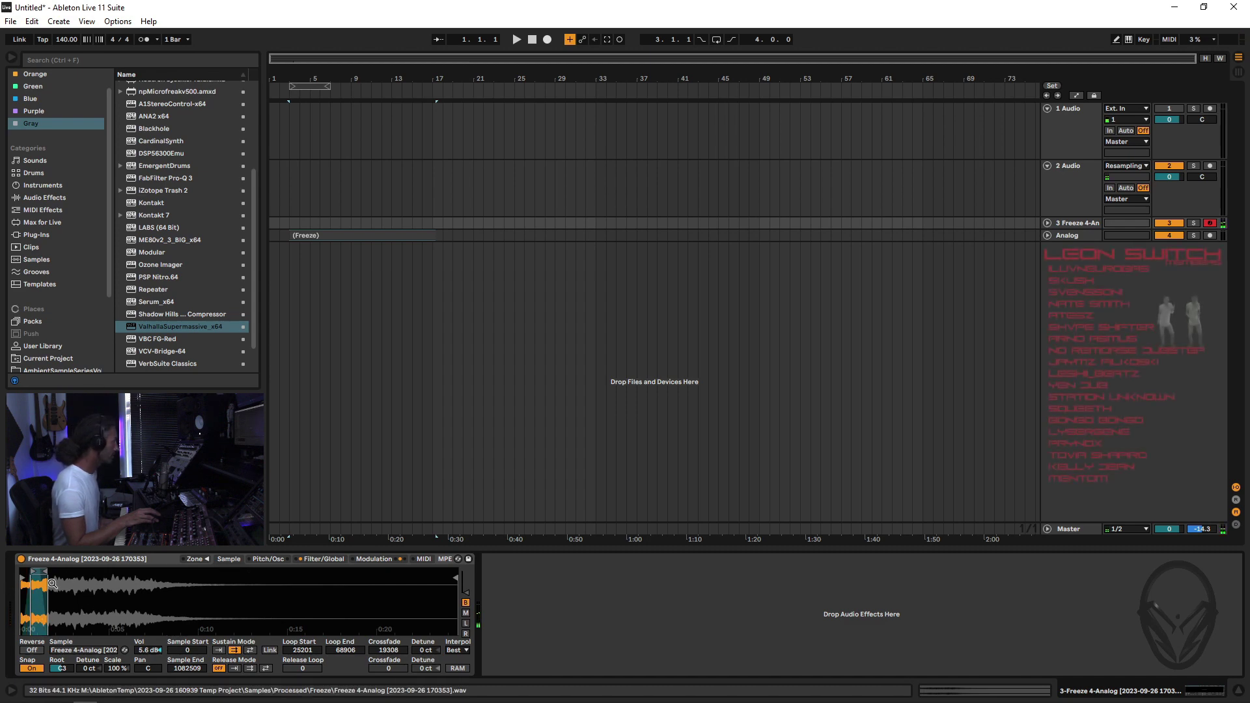
click(219, 649)
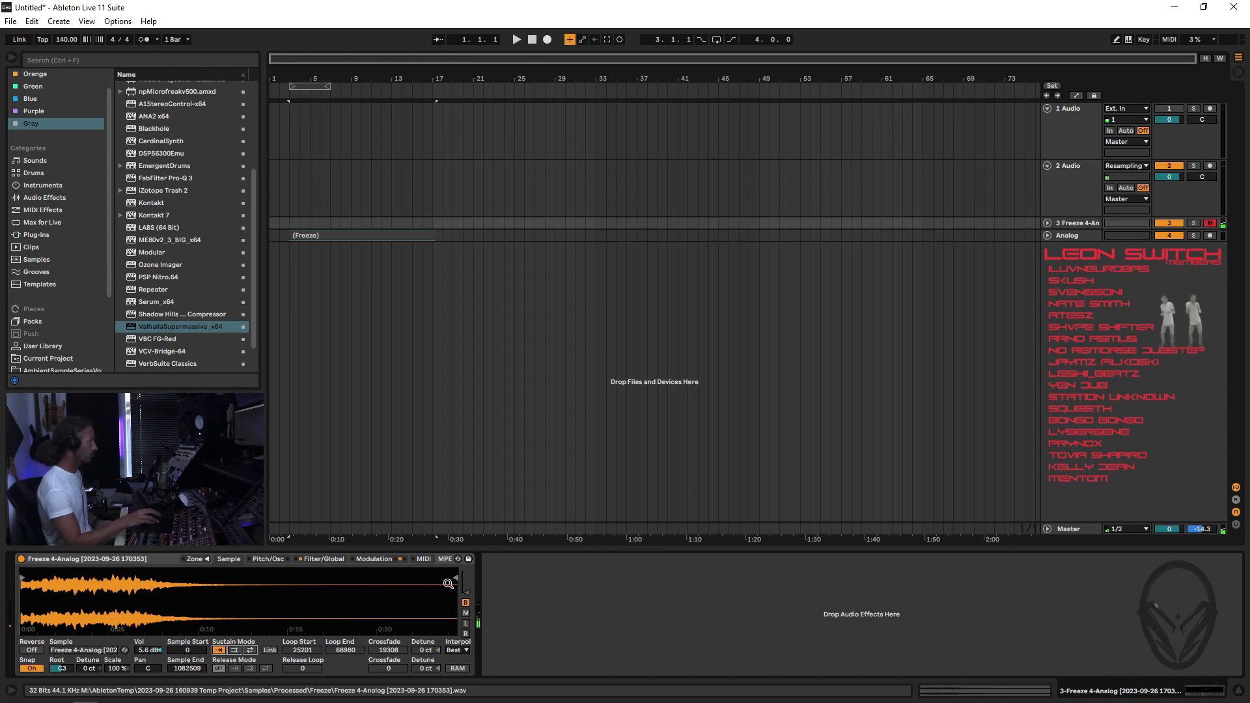
mouse_move(453, 580)
mouse_down()
mouse_move(231, 583)
mouse_move(145, 599)
mouse_up()
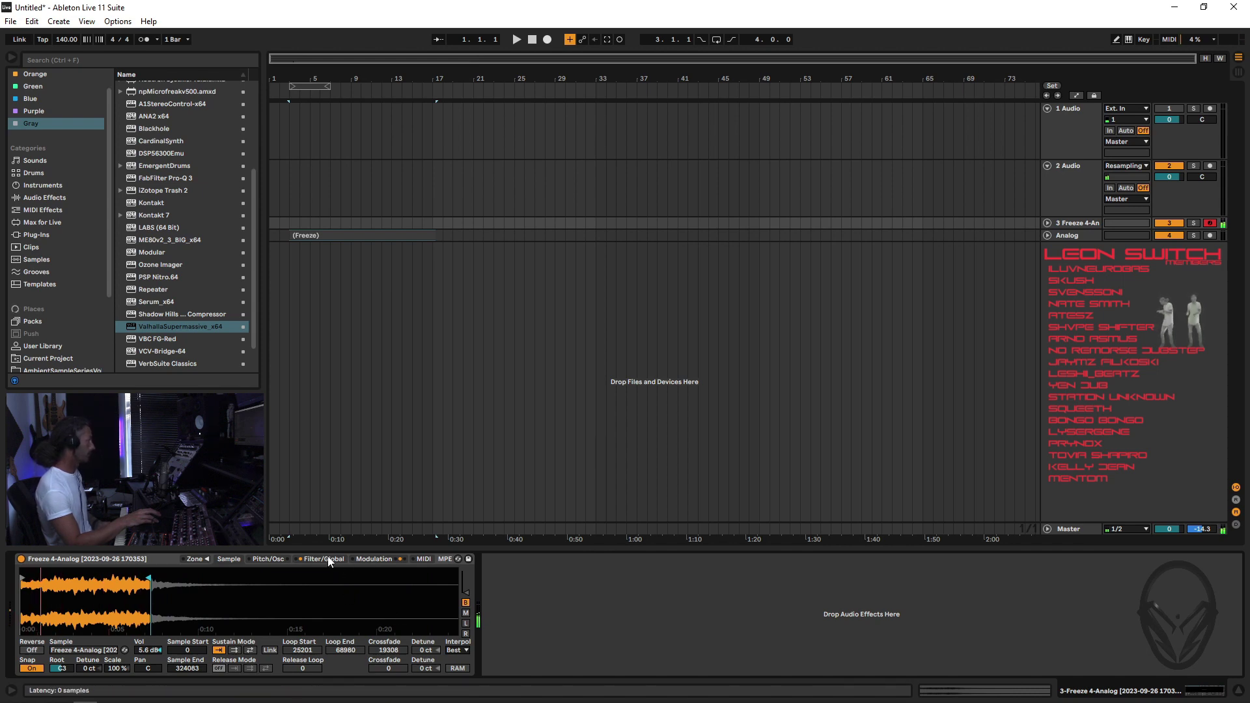
Step: Set LFO 2's synced rate to 1/32 beat and check the modulated playback on the sample waveform
click(373, 557)
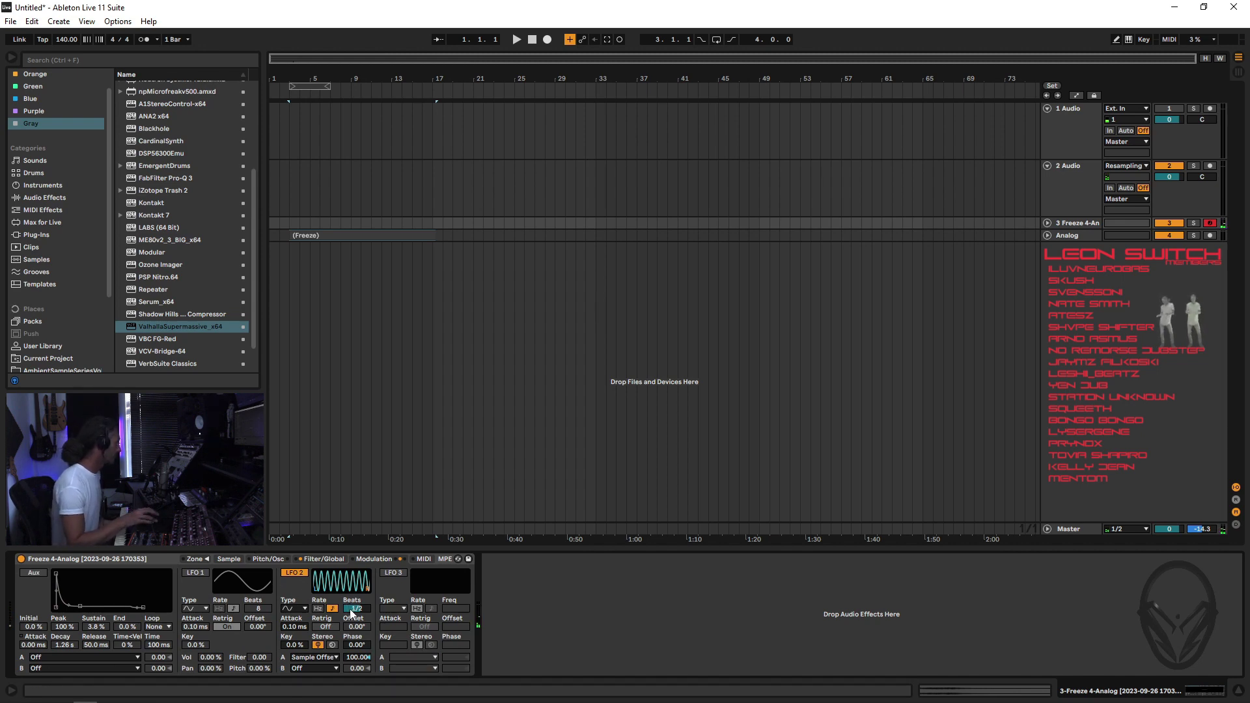
drag(355, 611, 356, 641)
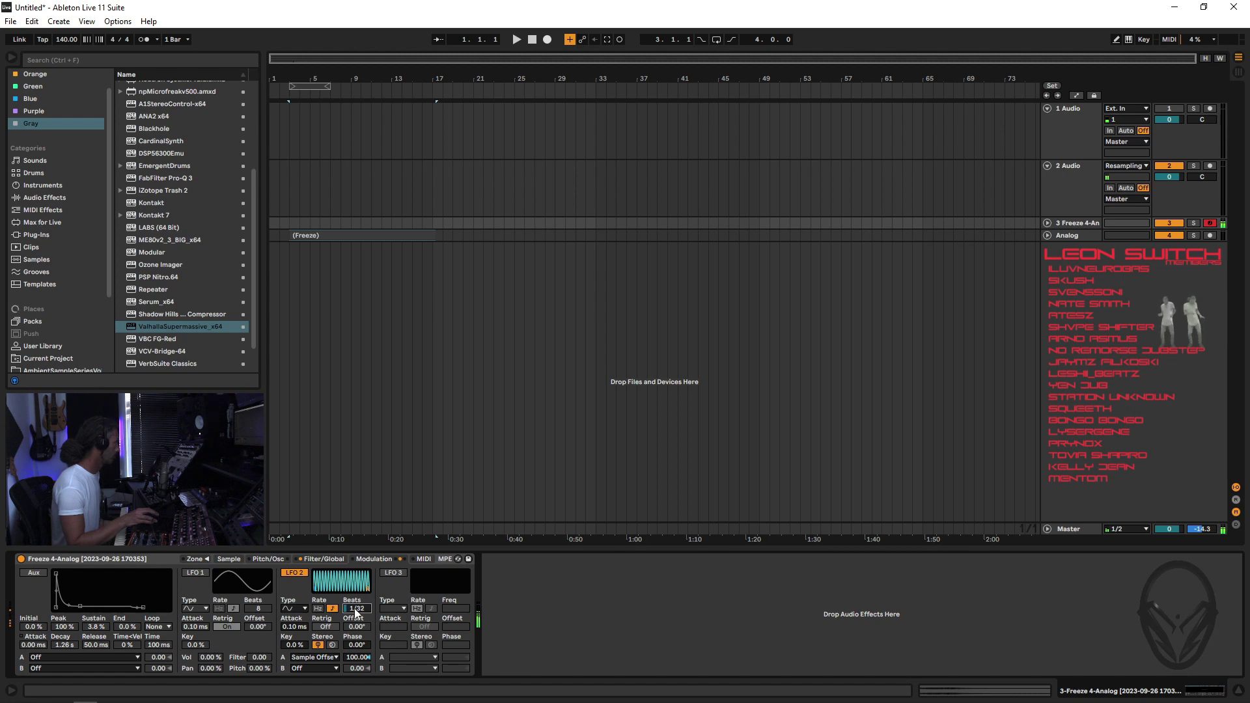
click(229, 559)
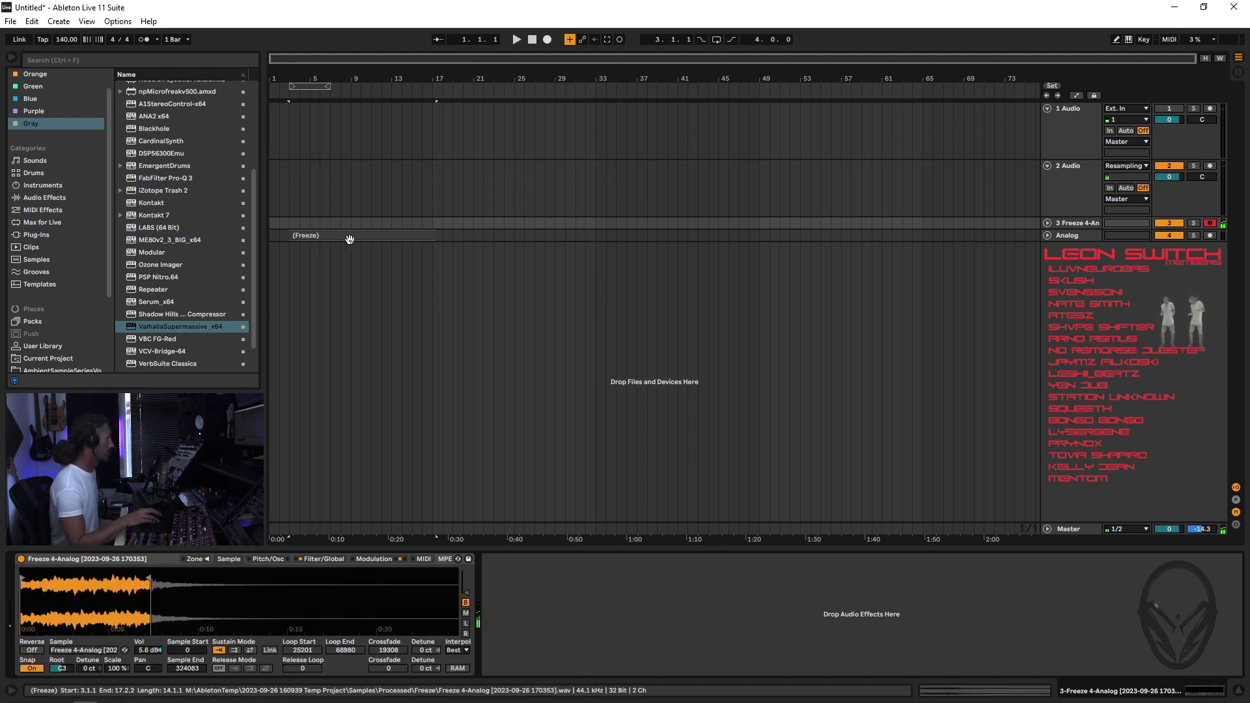
Step: Insert a four-bar MIDI clip at bar 3 on the Sampler track, loop that range, and mute the Analog track
drag(292, 224, 327, 225)
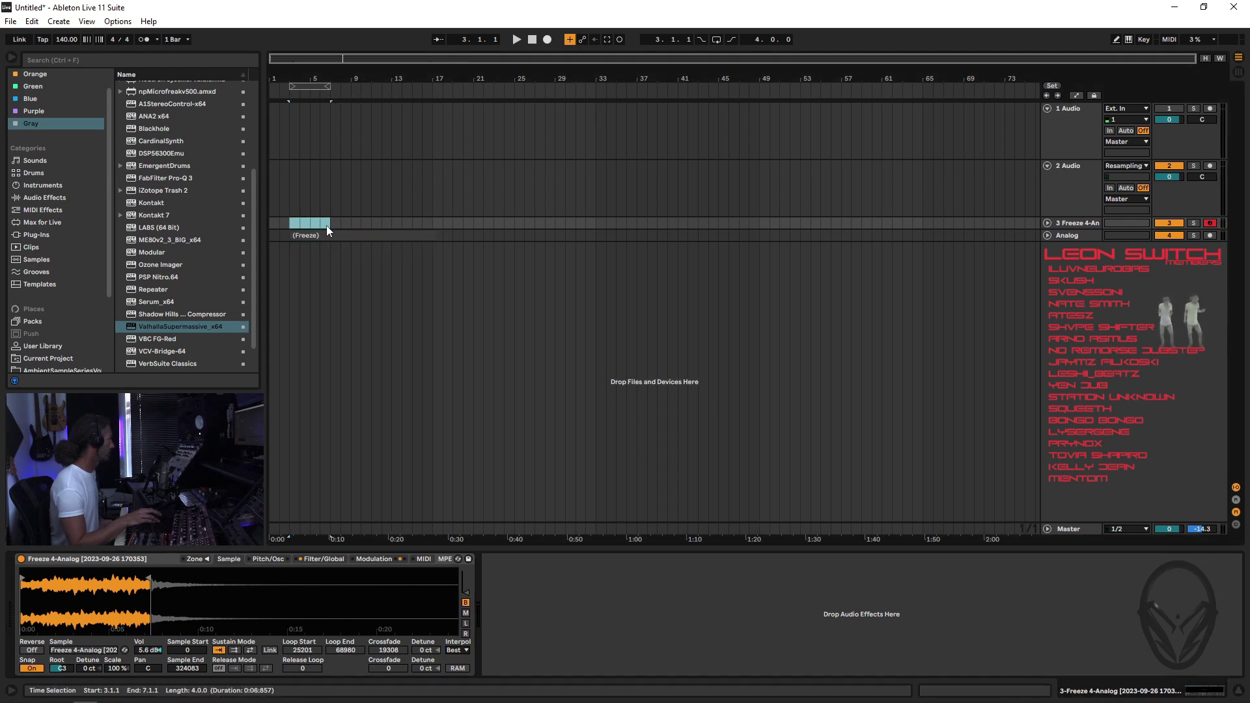
right_click(312, 225)
click(341, 321)
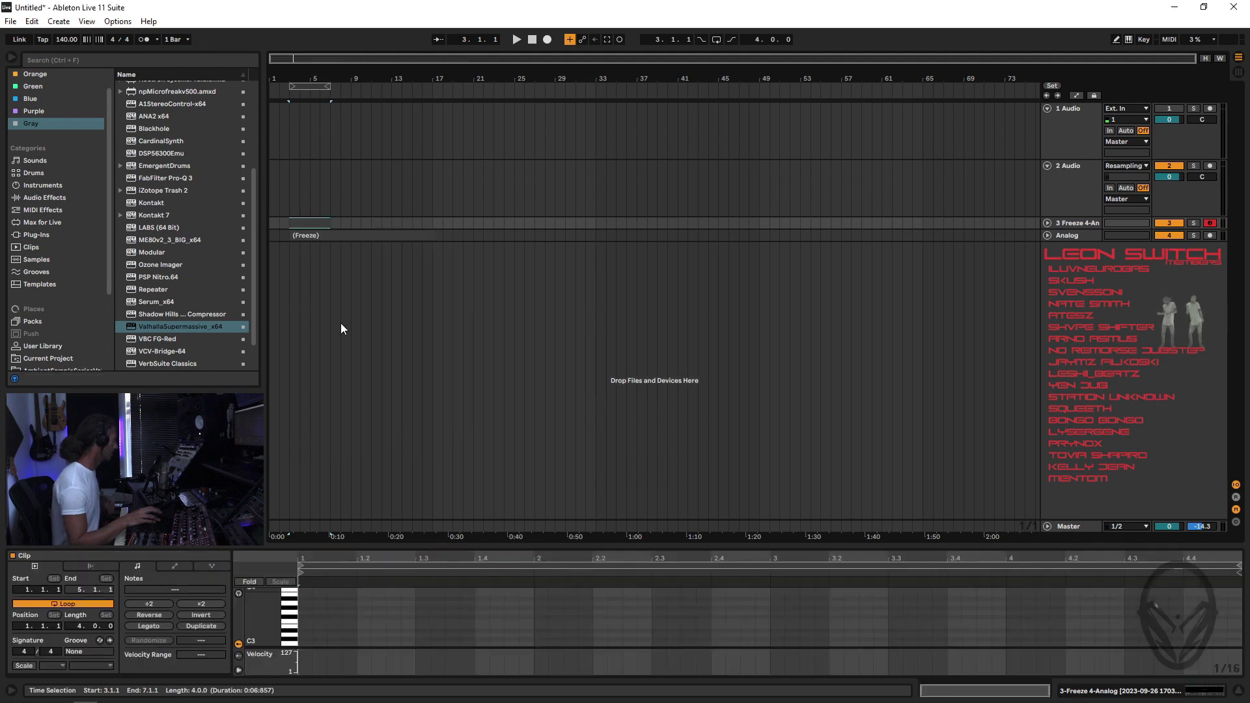
key(ctrl+l)
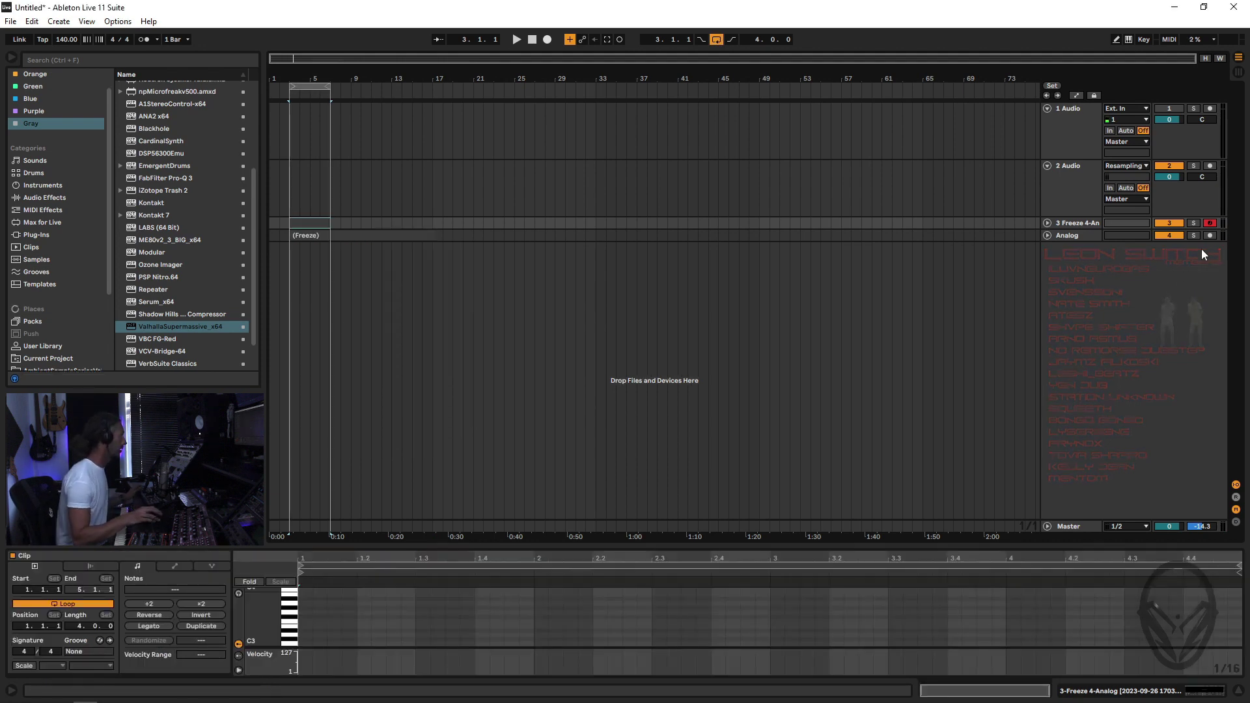
click(1169, 236)
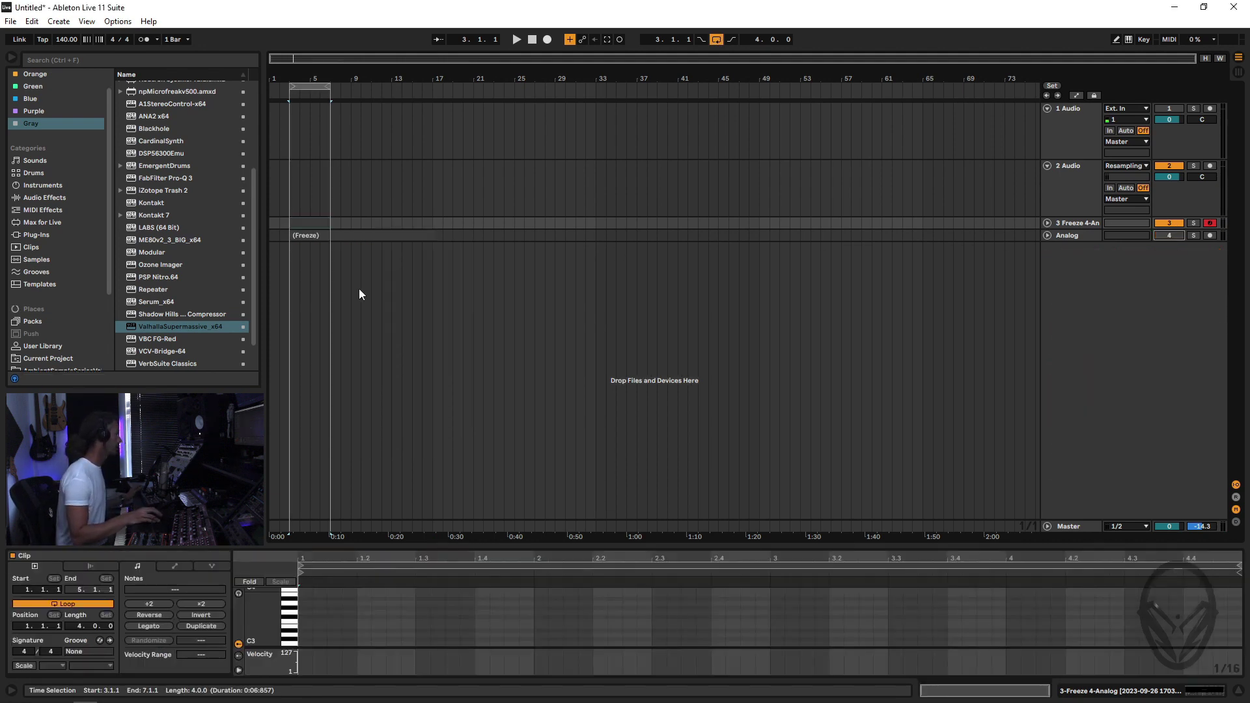
Step: Add four sixteenth-length C3 notes spaced an eighth note apart at the start of the clip
double_click(304, 641)
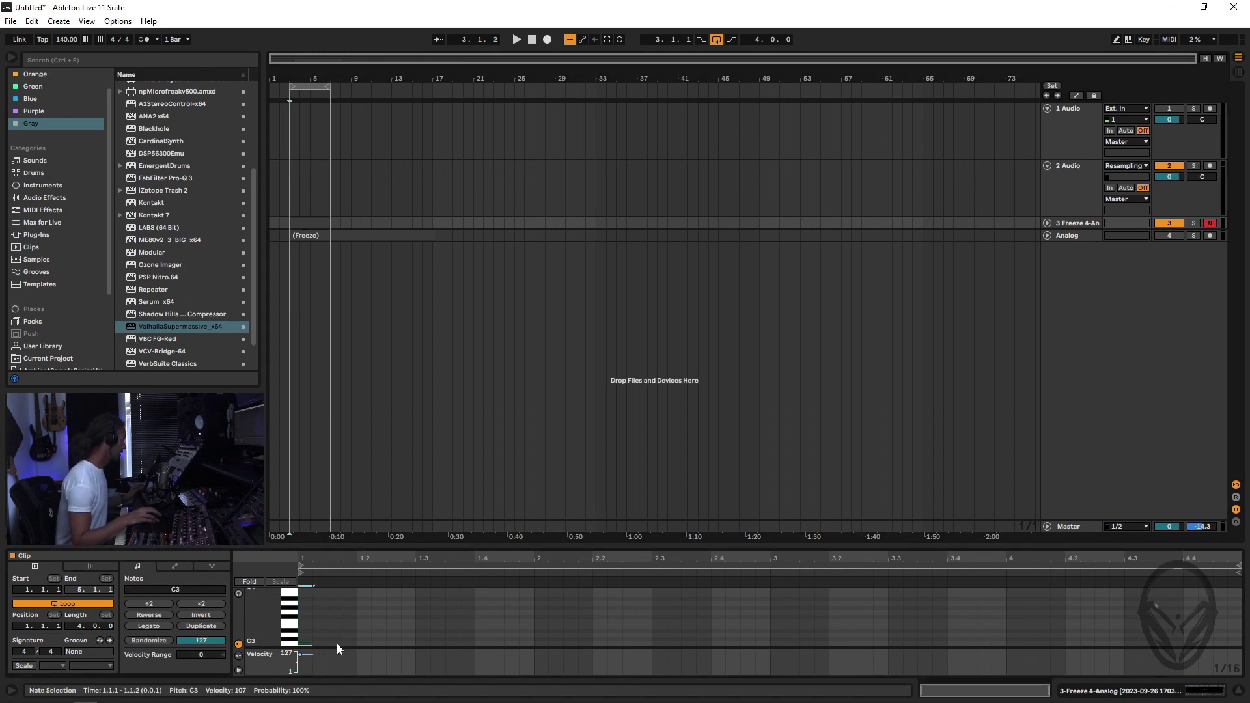
double_click(337, 644)
double_click(365, 643)
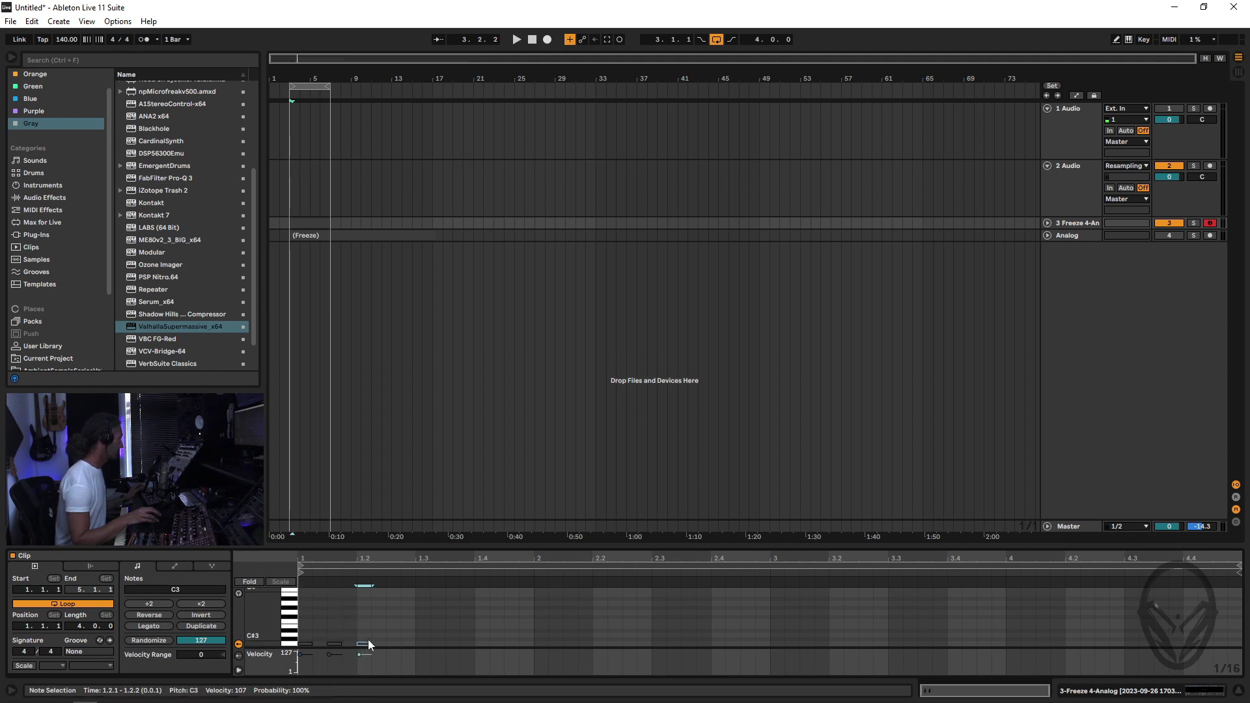
double_click(394, 643)
Step: Duplicate the four C3 notes repeatedly until they fill the four-bar clip
drag(416, 616, 312, 647)
key(ctrl+d)
key(ctrl+d)
key(ctrl+d)
key(ctrl+d)
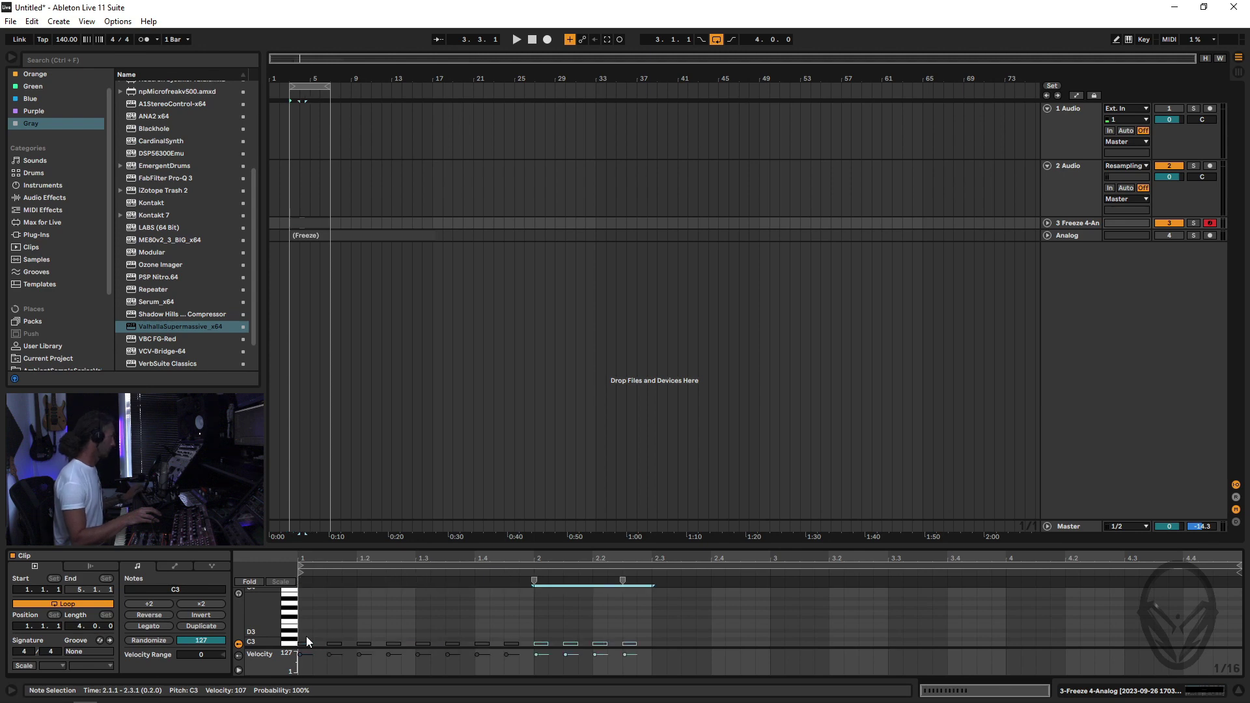
key(ctrl+d)
key(ctrl+d)
key(ctrl+d)
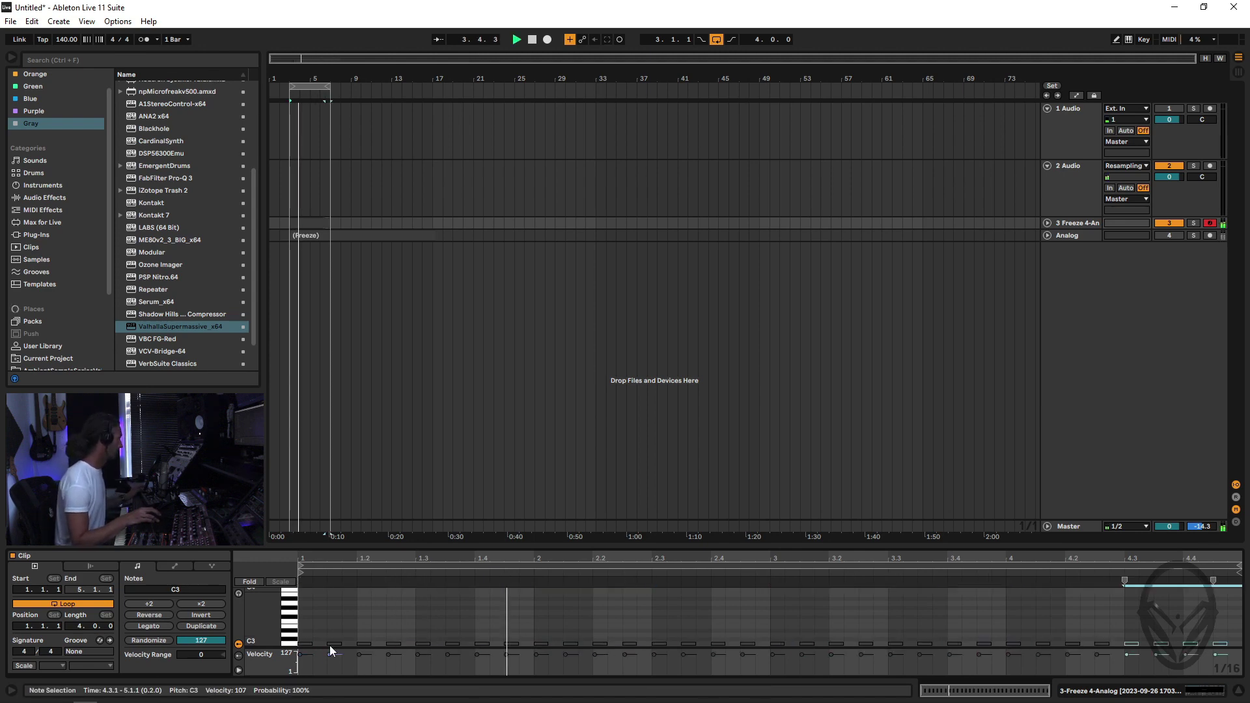
Step: Copy all the C3 notes one sixteenth later so the four-bar clip holds continuous sixteenth notes
drag(307, 619, 1183, 699)
click(348, 626)
click(309, 631)
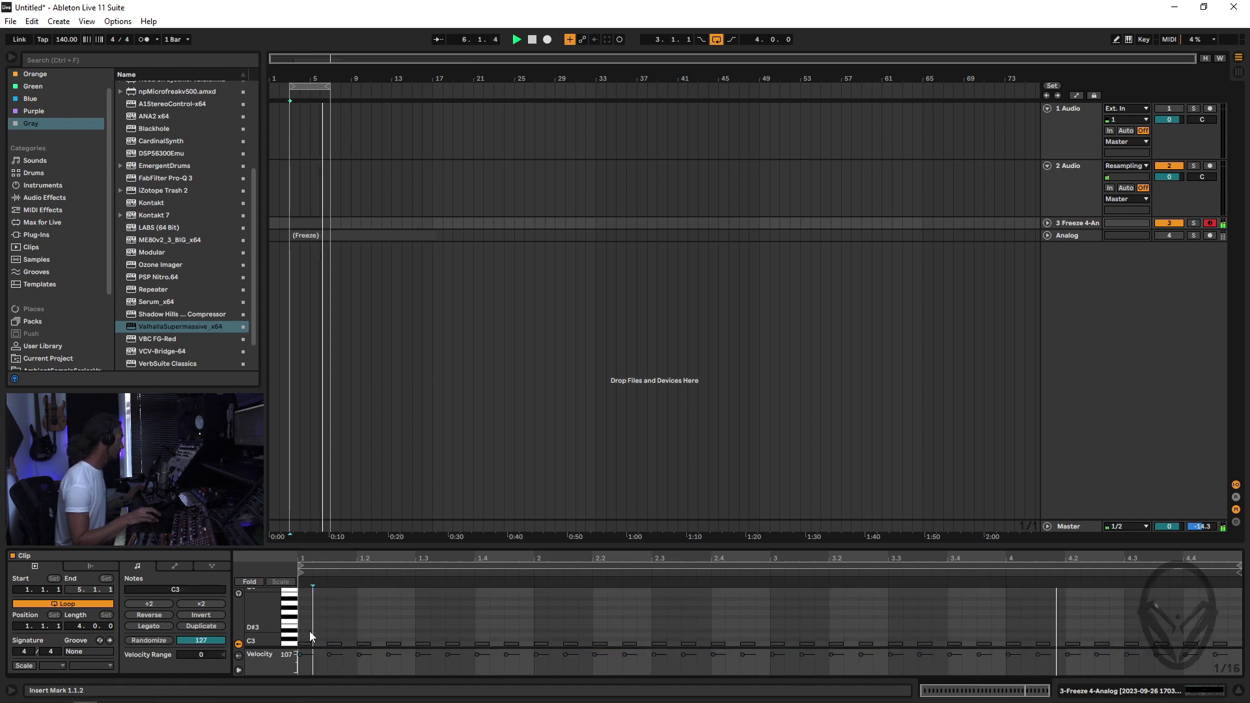
key(shift+End)
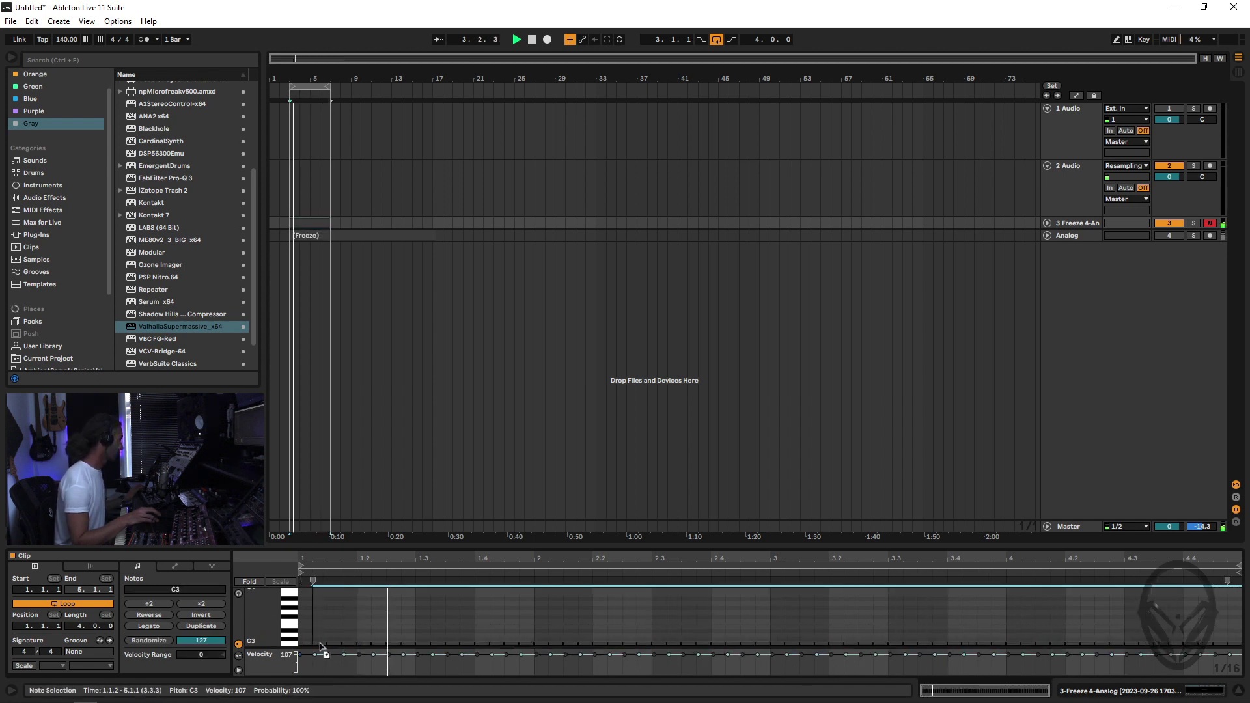
Step: Return to the Sampler's modulation settings and set LFO 2's Sample Offset amount to about 66.42 during playback
click(1077, 223)
double_click(1076, 223)
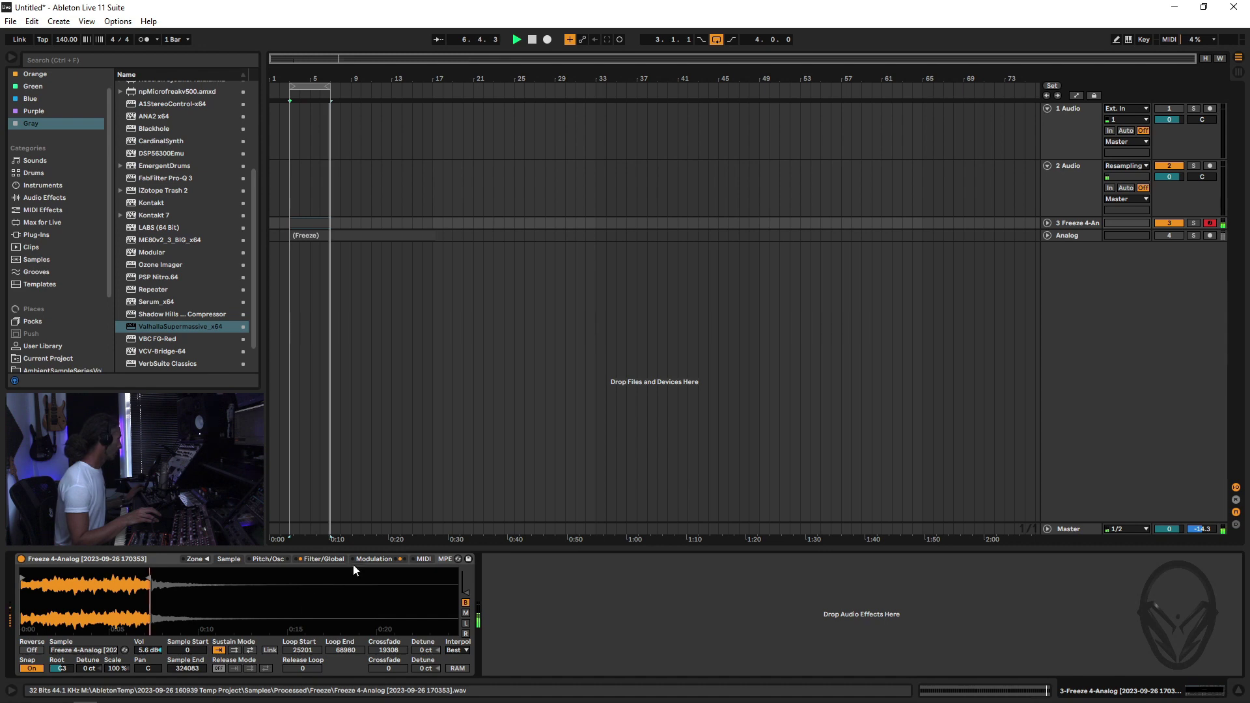
click(384, 560)
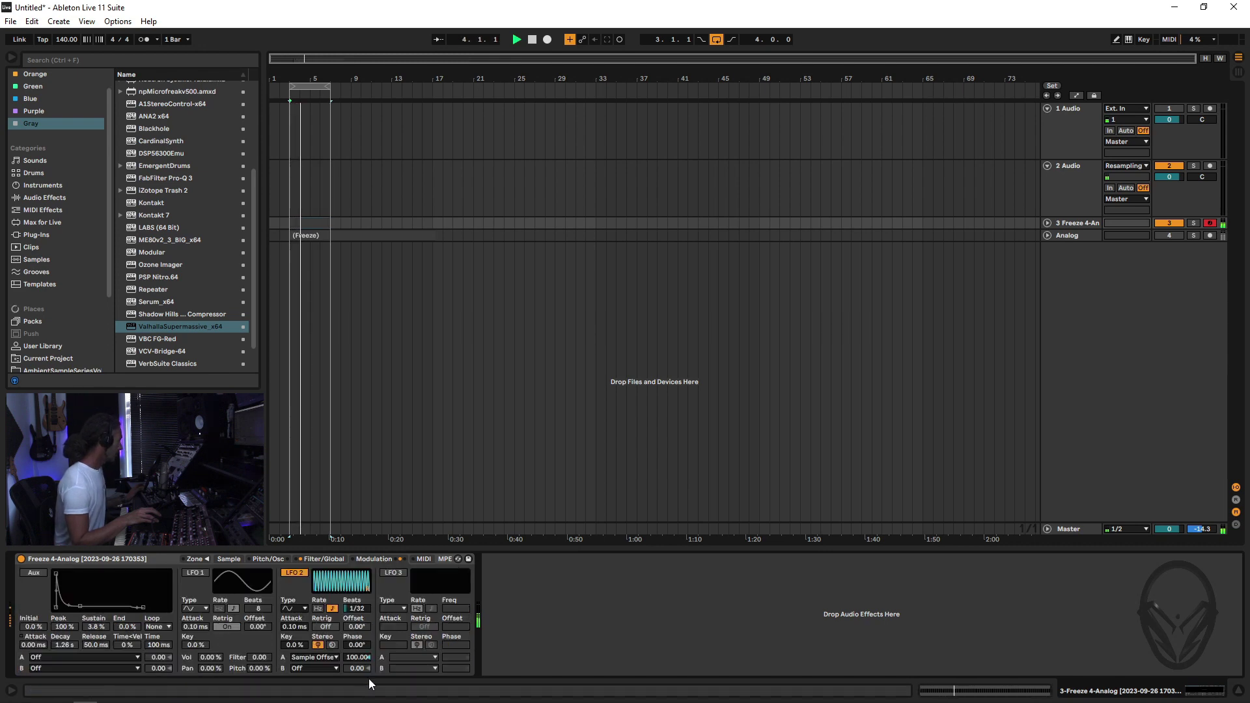
mouse_move(366, 669)
mouse_down()
mouse_move(365, 700)
mouse_move(357, 647)
mouse_up()
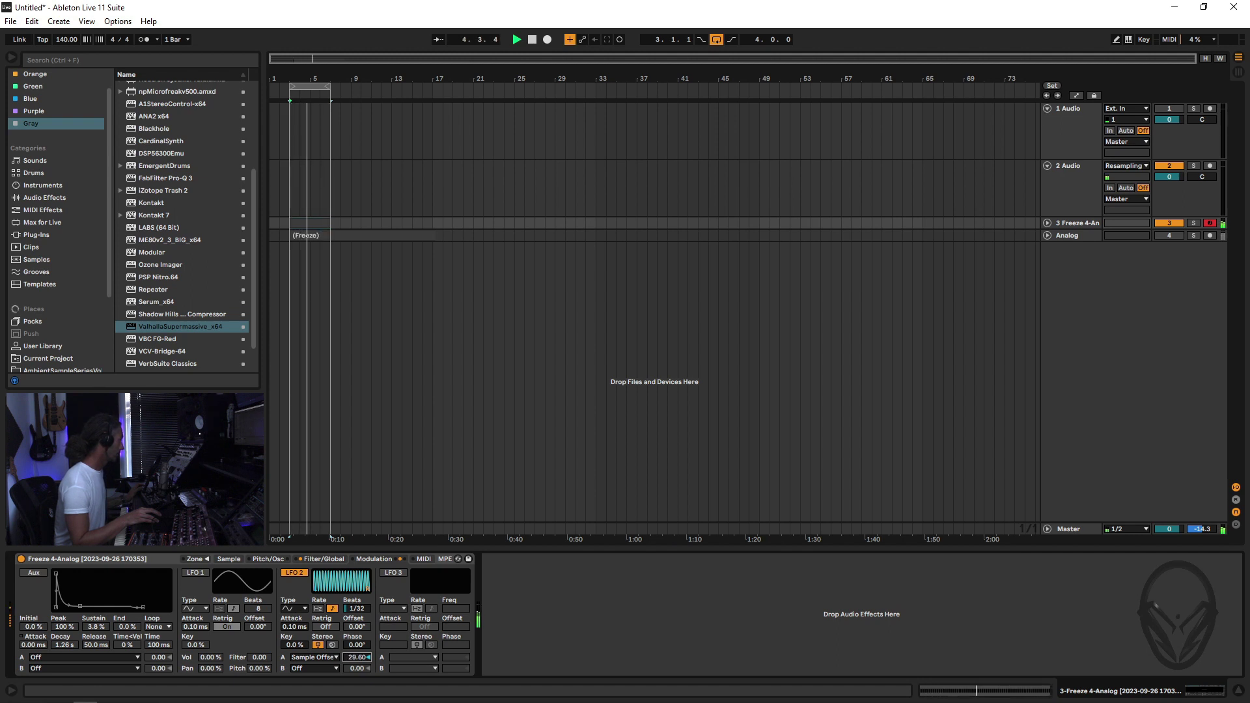
drag(357, 647, 357, 636)
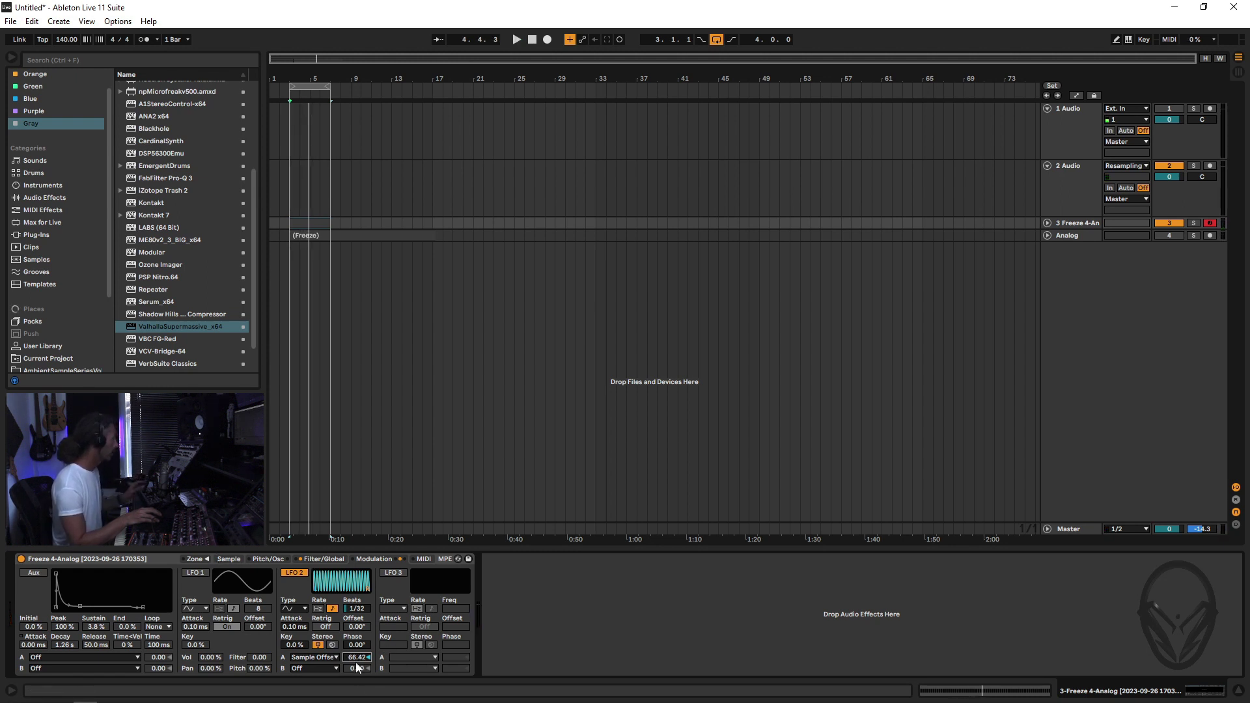
Step: Audition slower synced rates and retrigger on LFO 2, ending at 2 beats with retrigger off
drag(363, 611, 357, 599)
key(space)
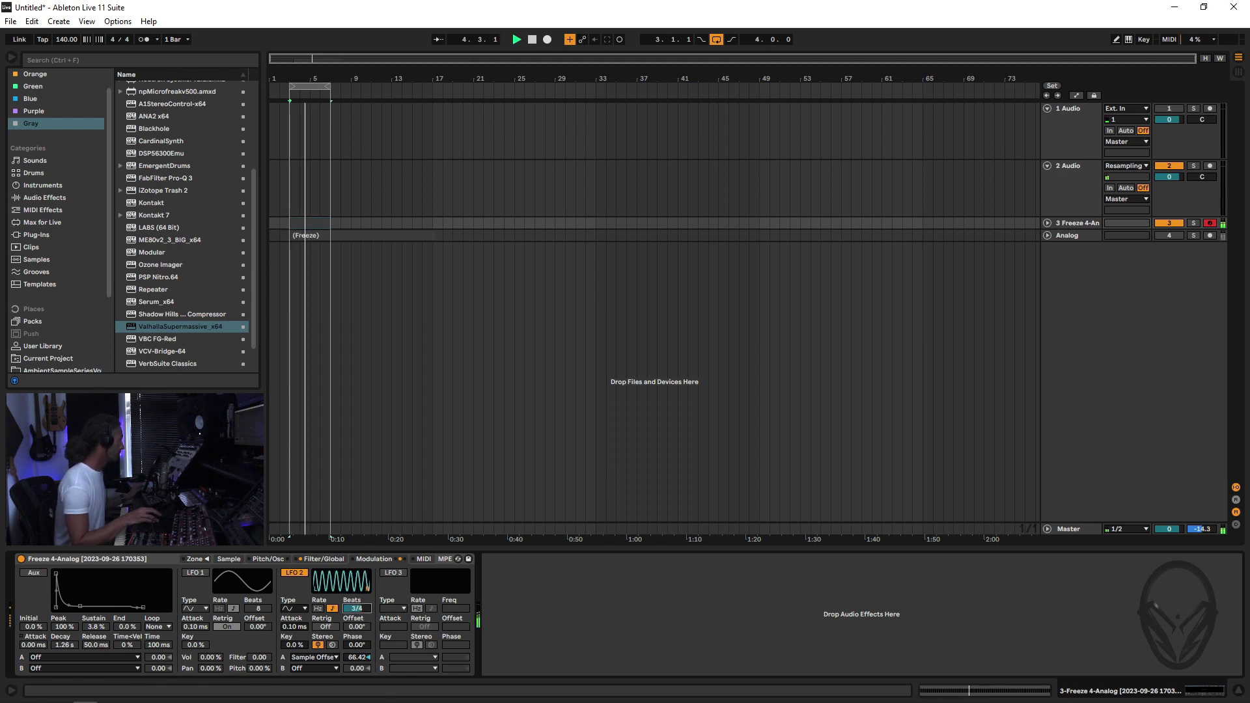
drag(357, 608, 357, 603)
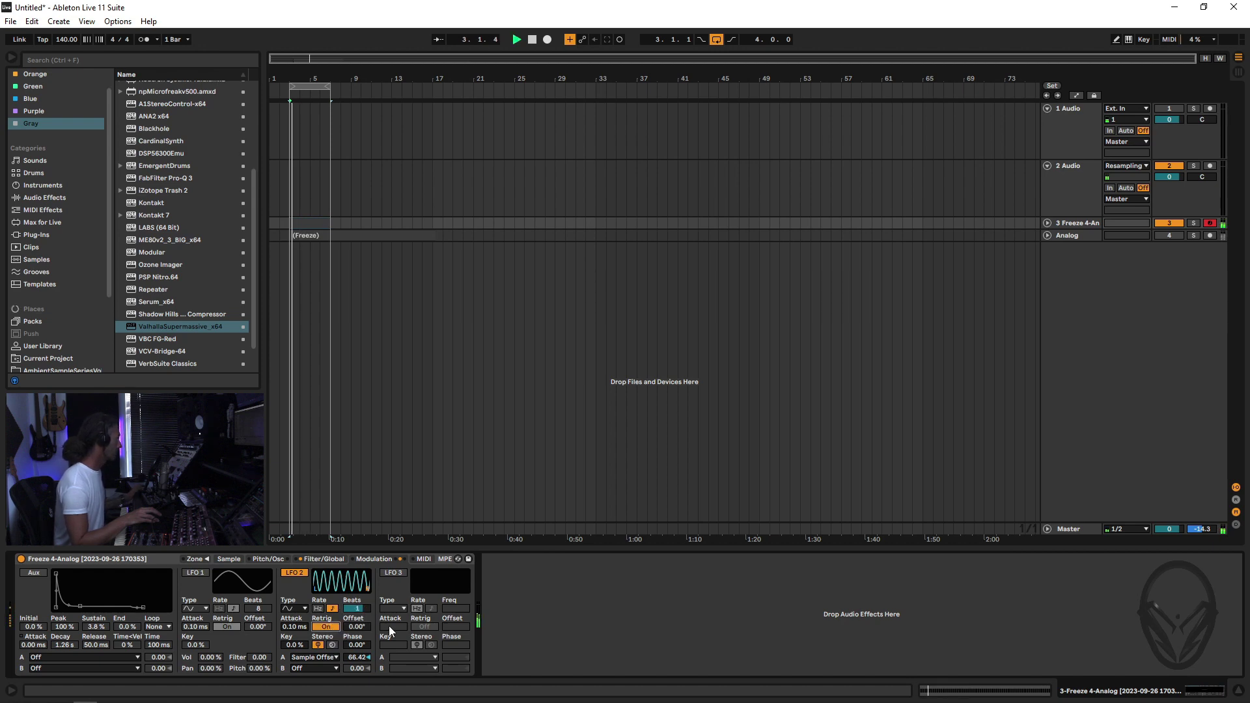
click(326, 626)
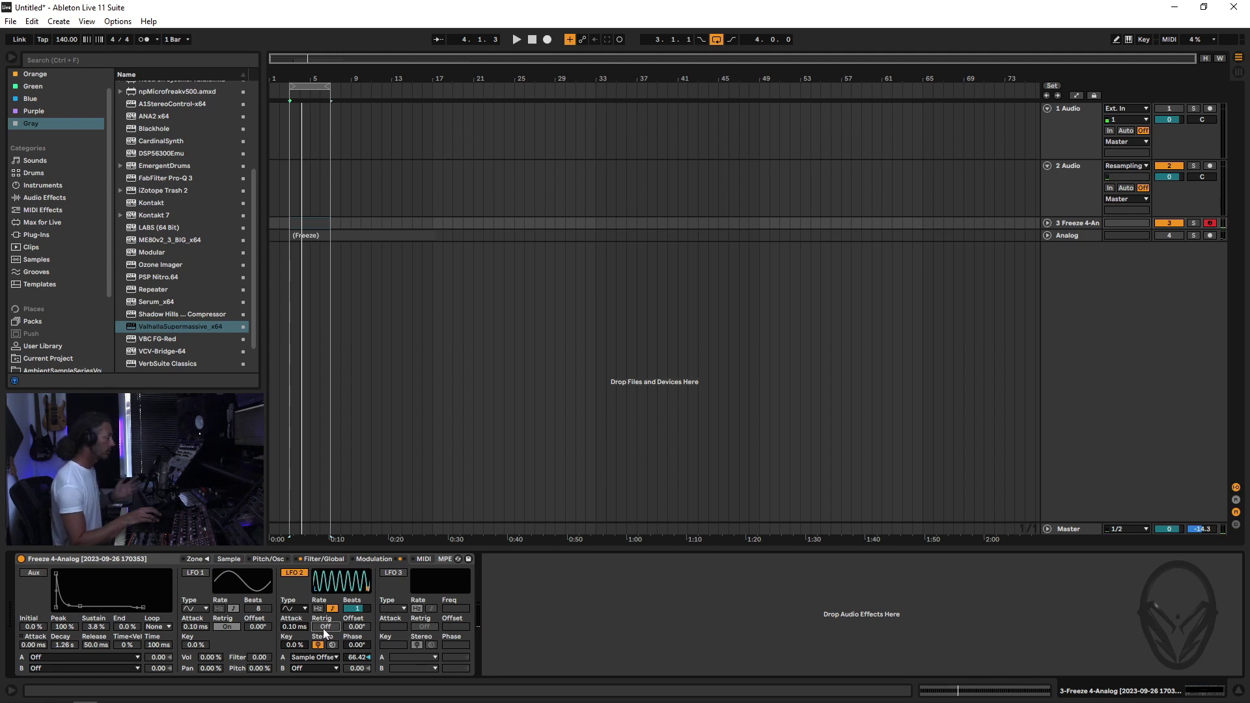
key(space)
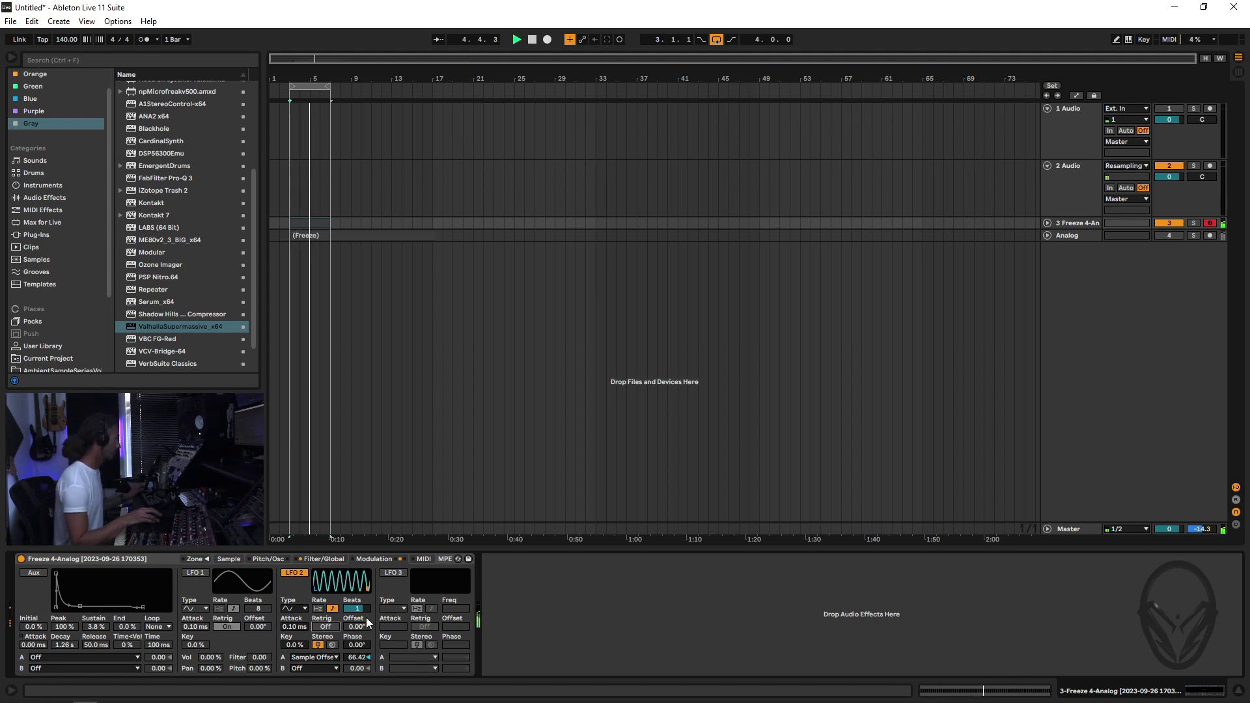
drag(356, 608, 357, 599)
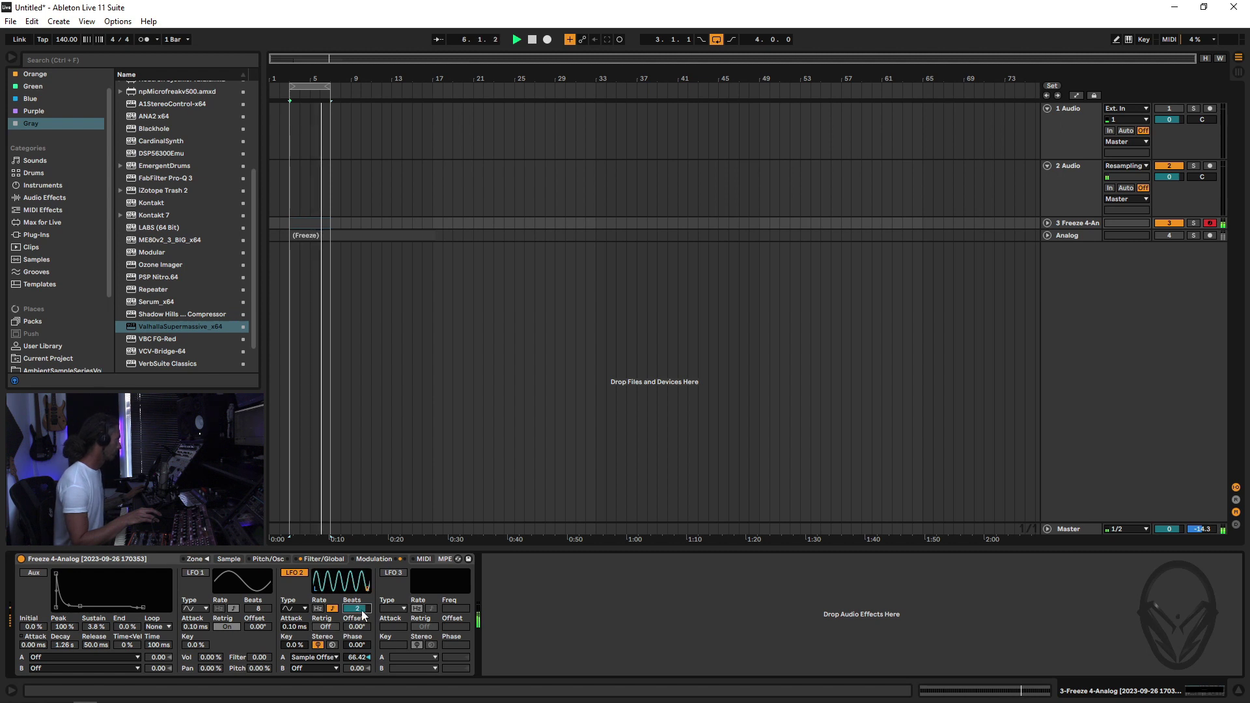
Step: Restrict the sample to its reverb tail, from start 340818 to end 493393, and raise the sample volume to 11 dB
click(229, 559)
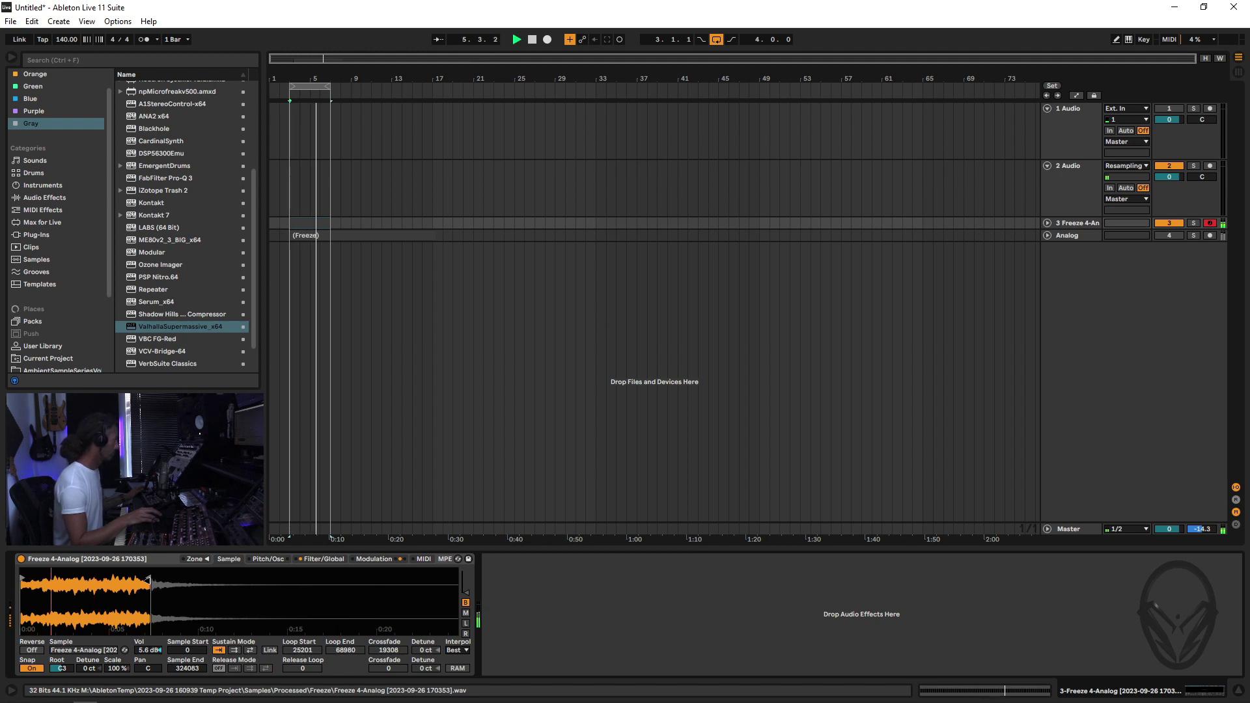
drag(149, 578, 218, 577)
mouse_move(27, 579)
mouse_down()
mouse_move(189, 582)
mouse_move(165, 587)
mouse_up()
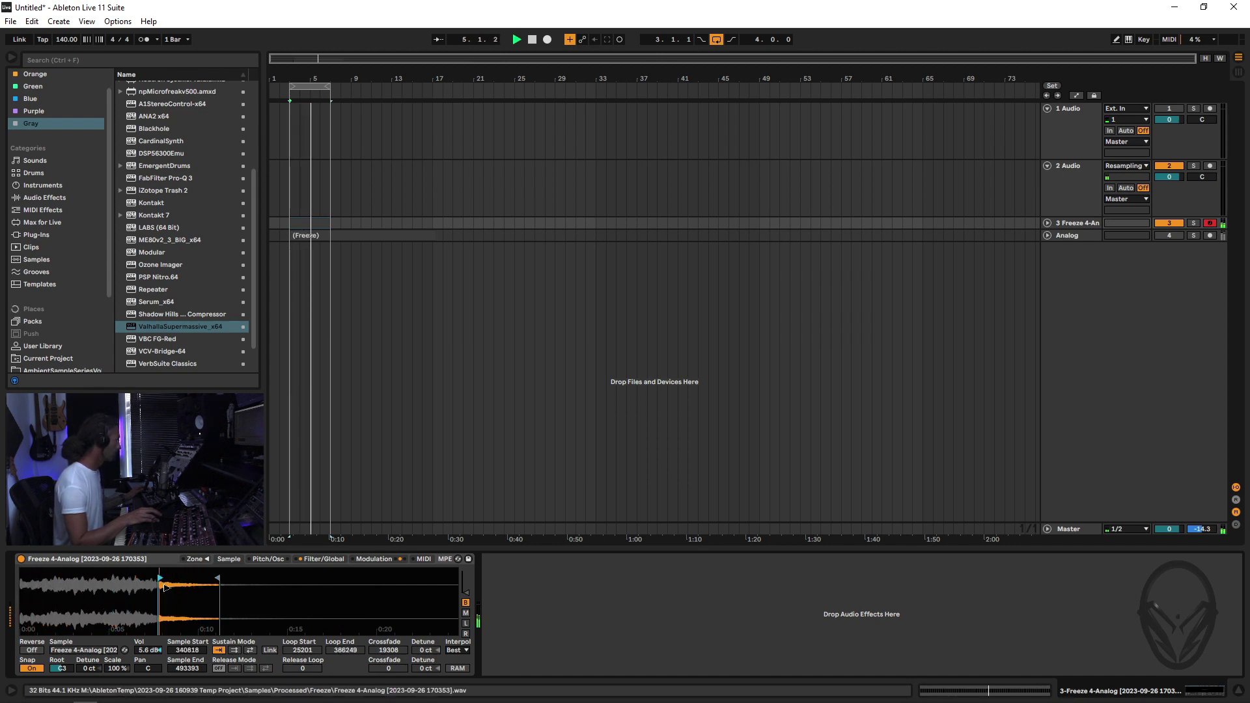
drag(149, 649, 149, 635)
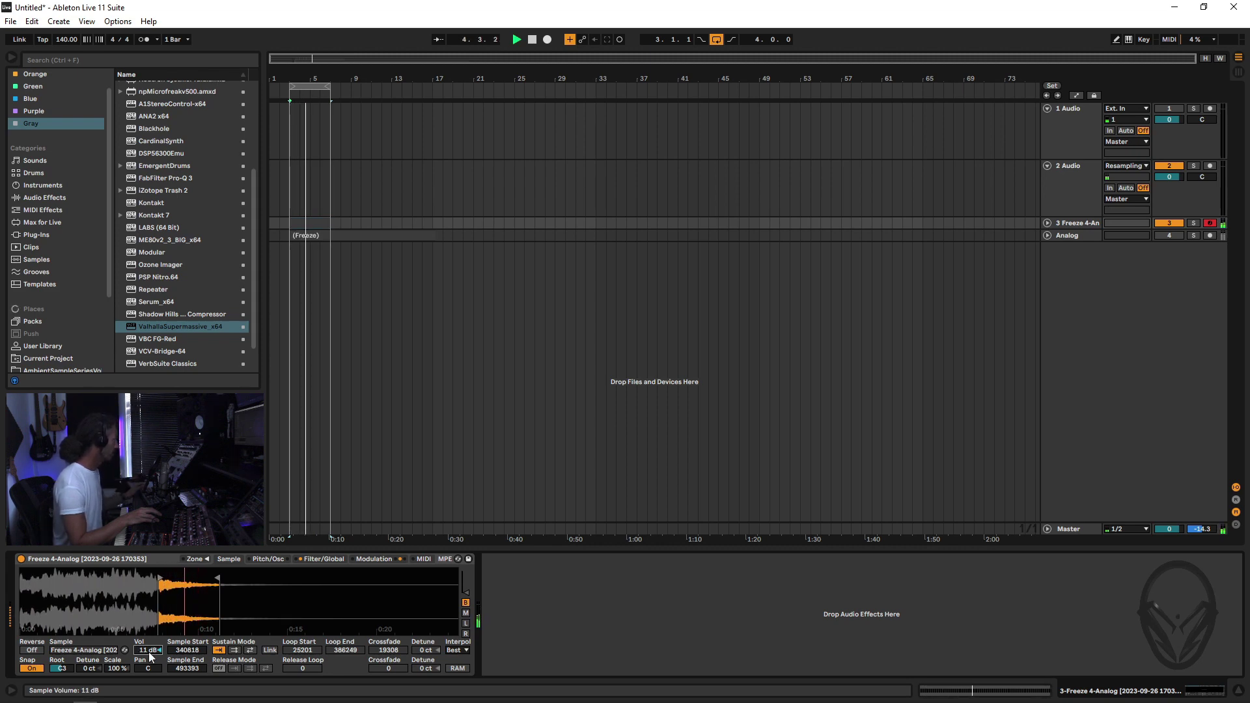
Step: Set the volume envelope's attack to 0.45 ms and release to 2.72 s, with voice retrigger off
click(320, 559)
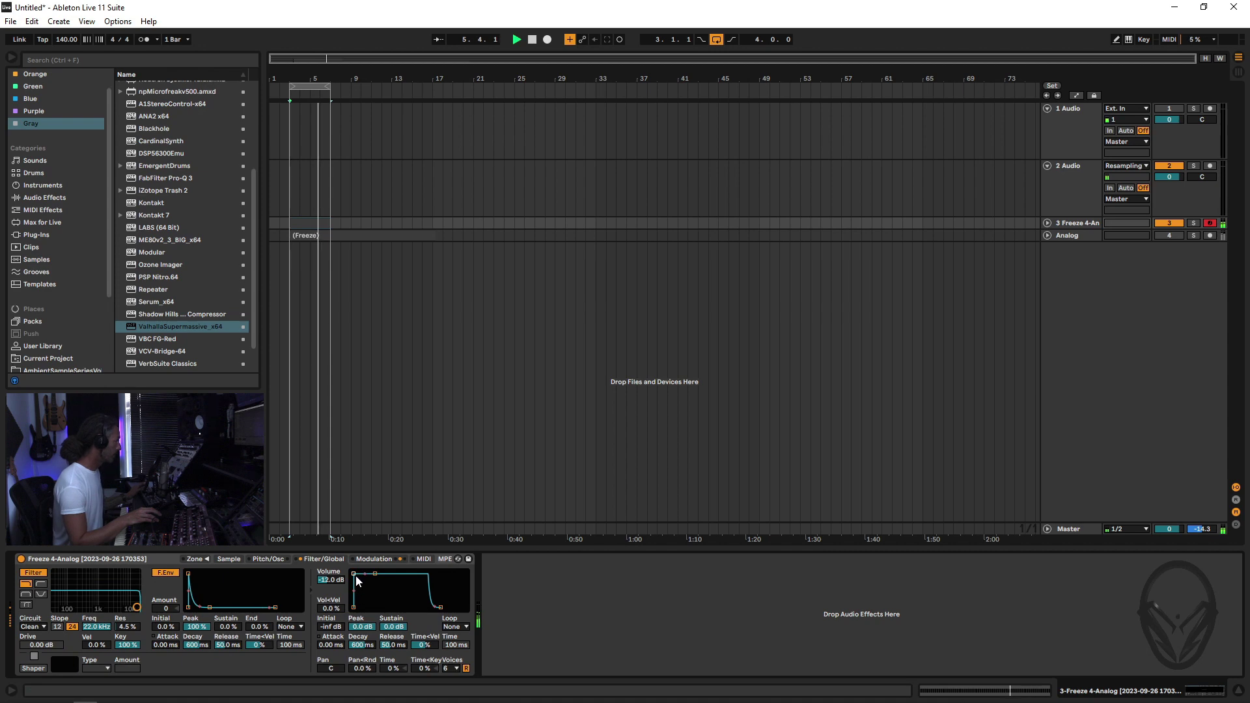
drag(354, 575, 358, 576)
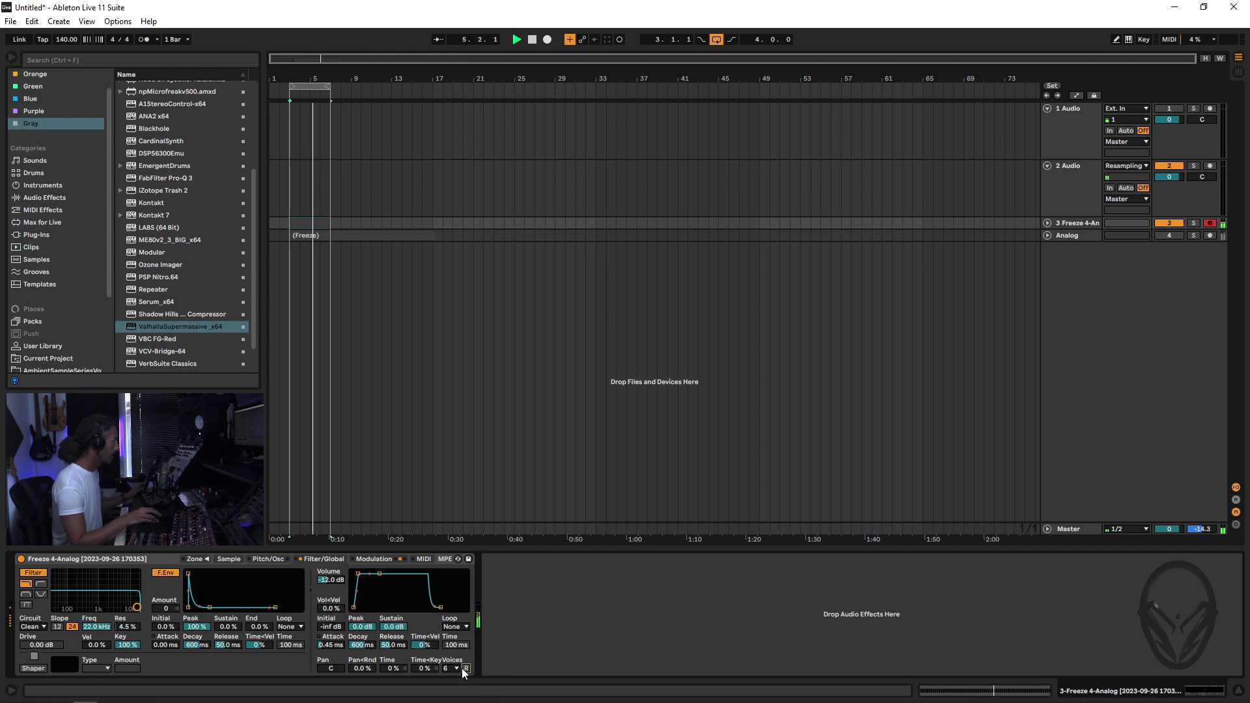
drag(390, 645, 391, 602)
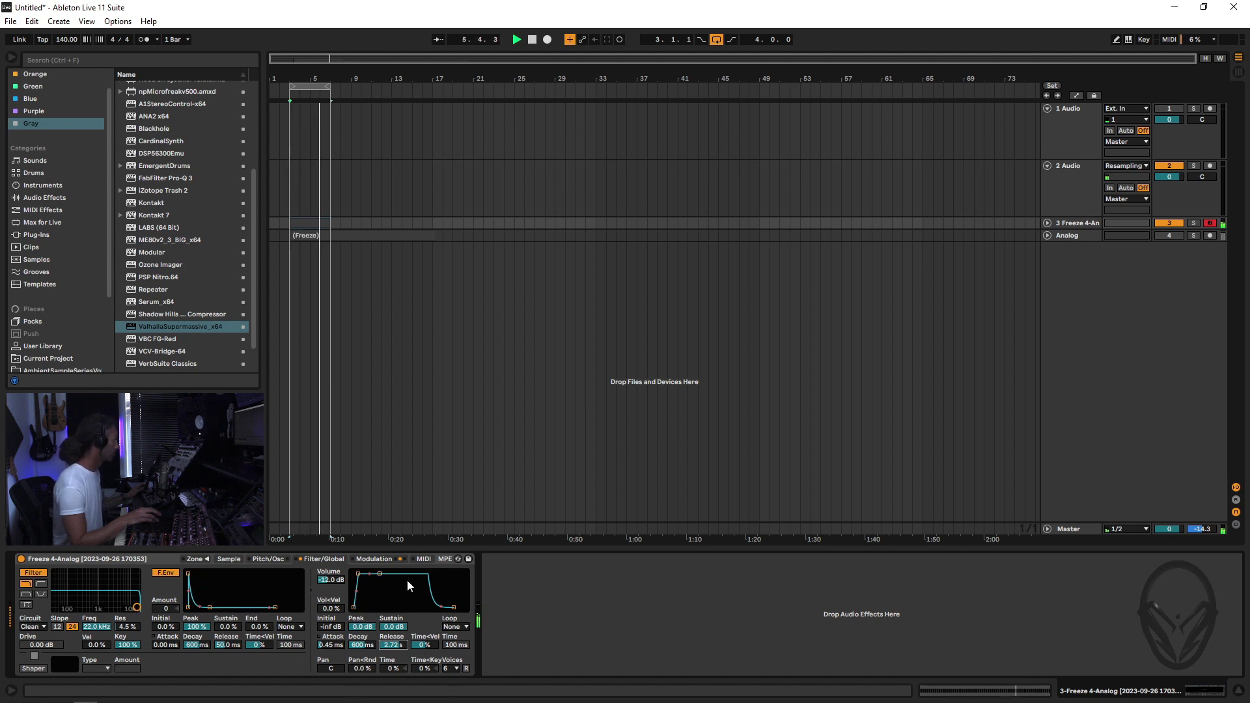
Step: Enable LFO 3, route its destination A to LFO 2 Amount A at about 16.17, and sync its rate to 2 beats
click(374, 559)
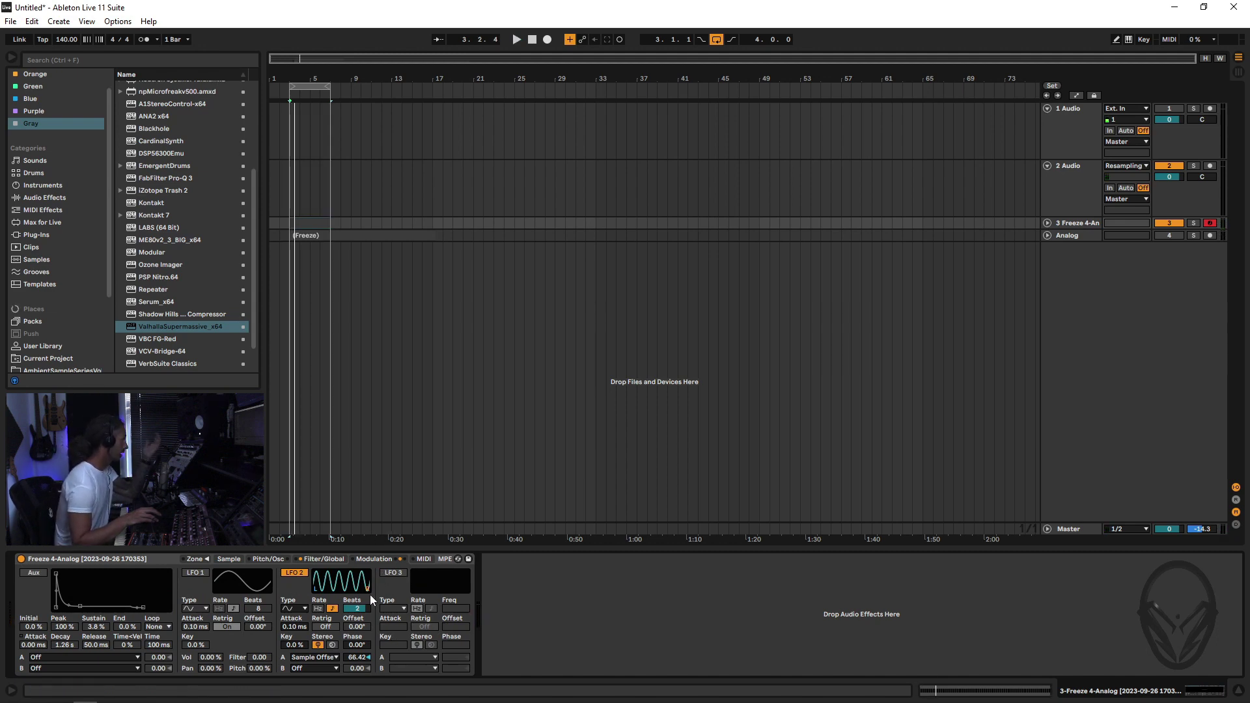
click(394, 572)
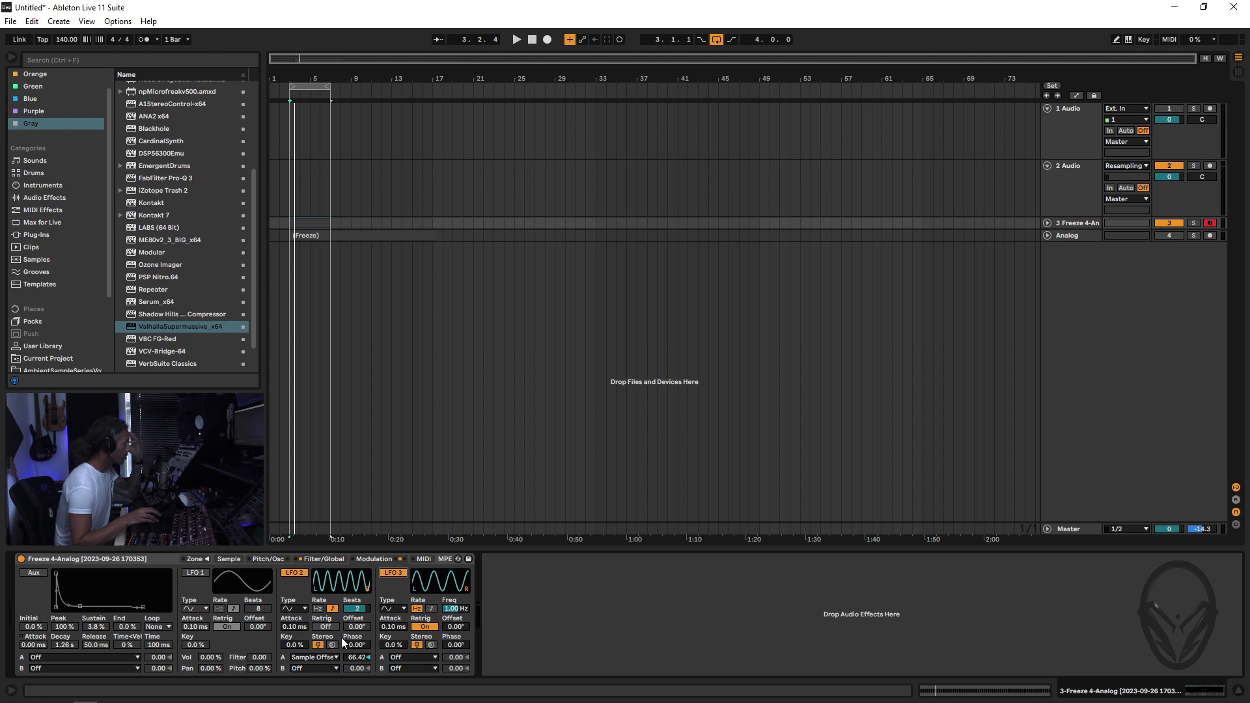
click(420, 656)
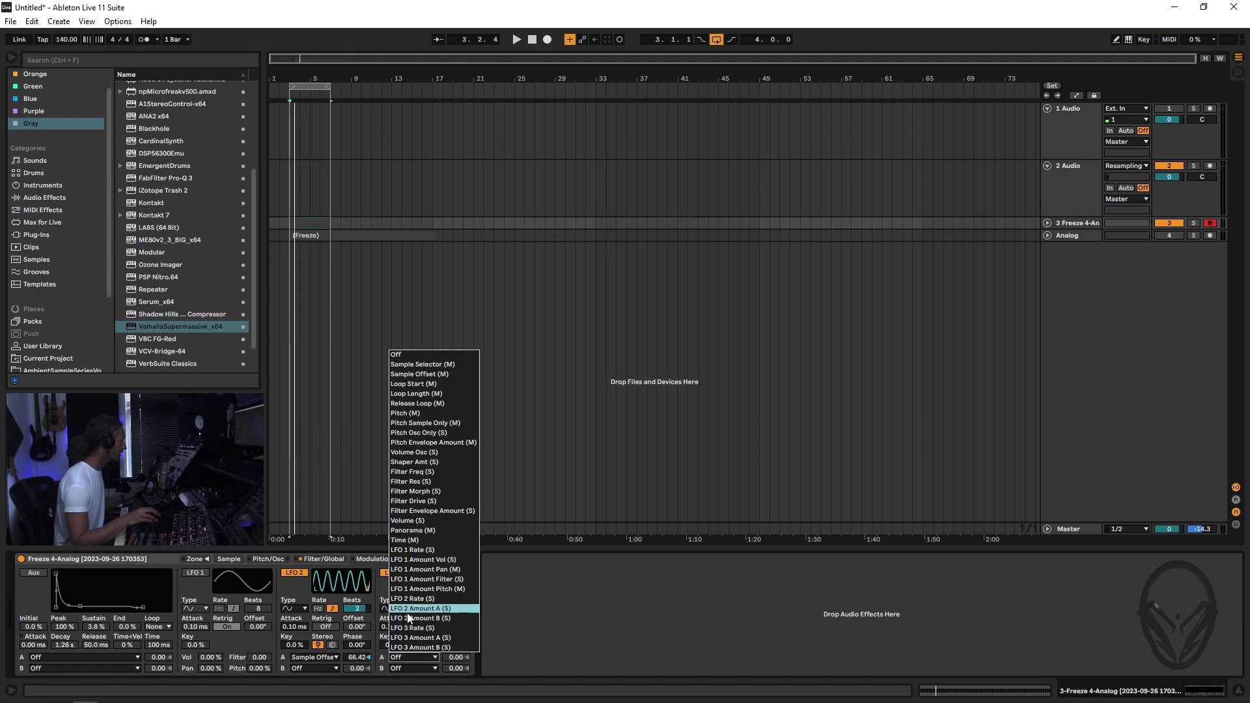
click(428, 609)
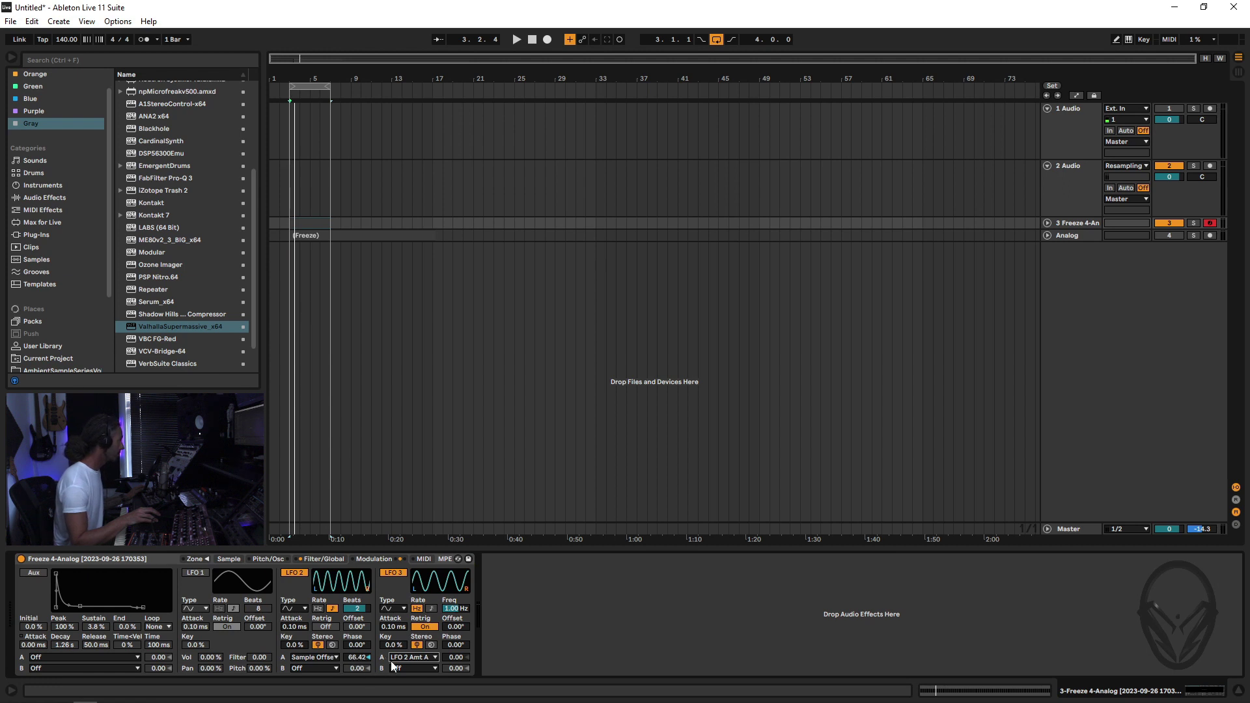
drag(466, 662, 458, 581)
click(431, 608)
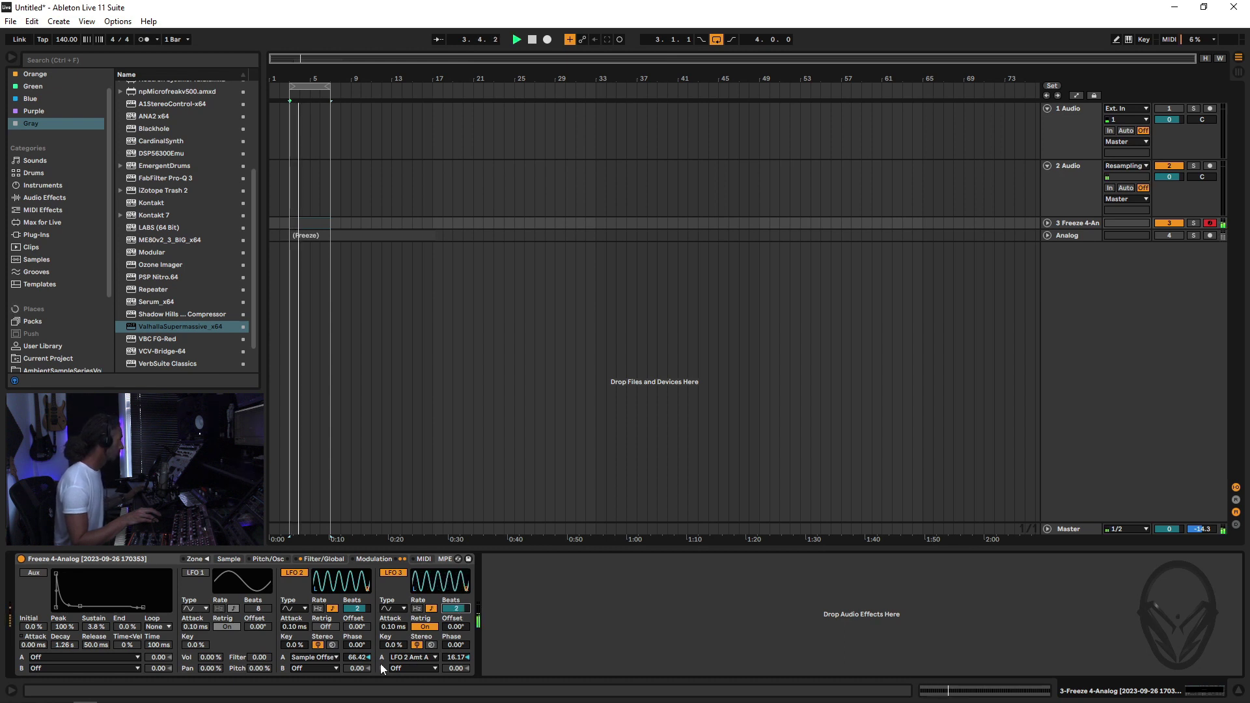
Step: Raise LFO 3's modulation of LFO 2 Amount A to 59.45, with a 1/3-beat rate and retrigger off
click(229, 559)
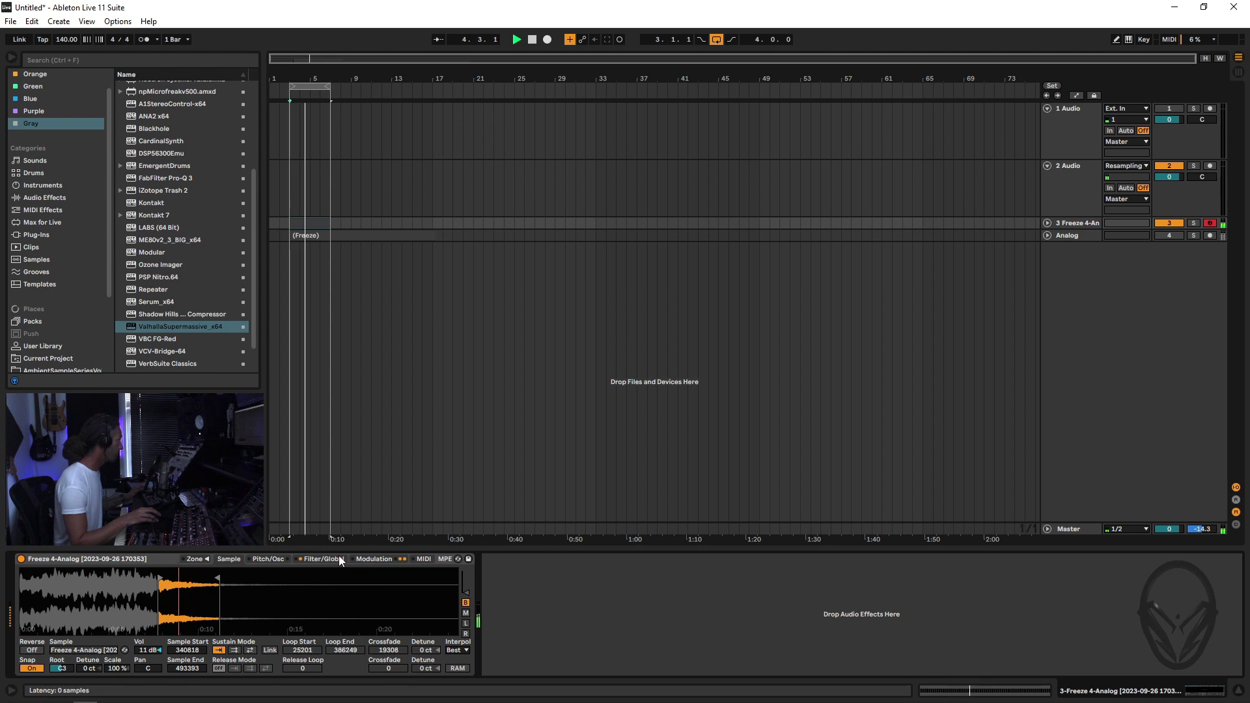
click(382, 559)
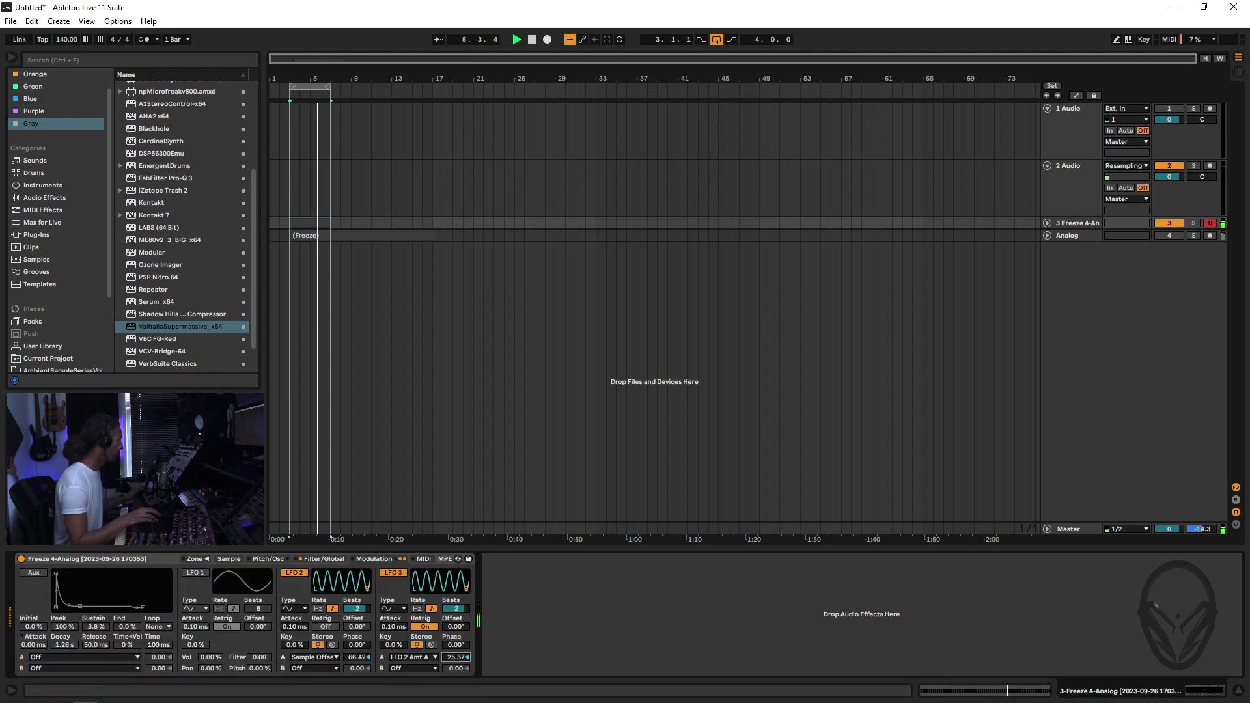
drag(456, 657, 456, 614)
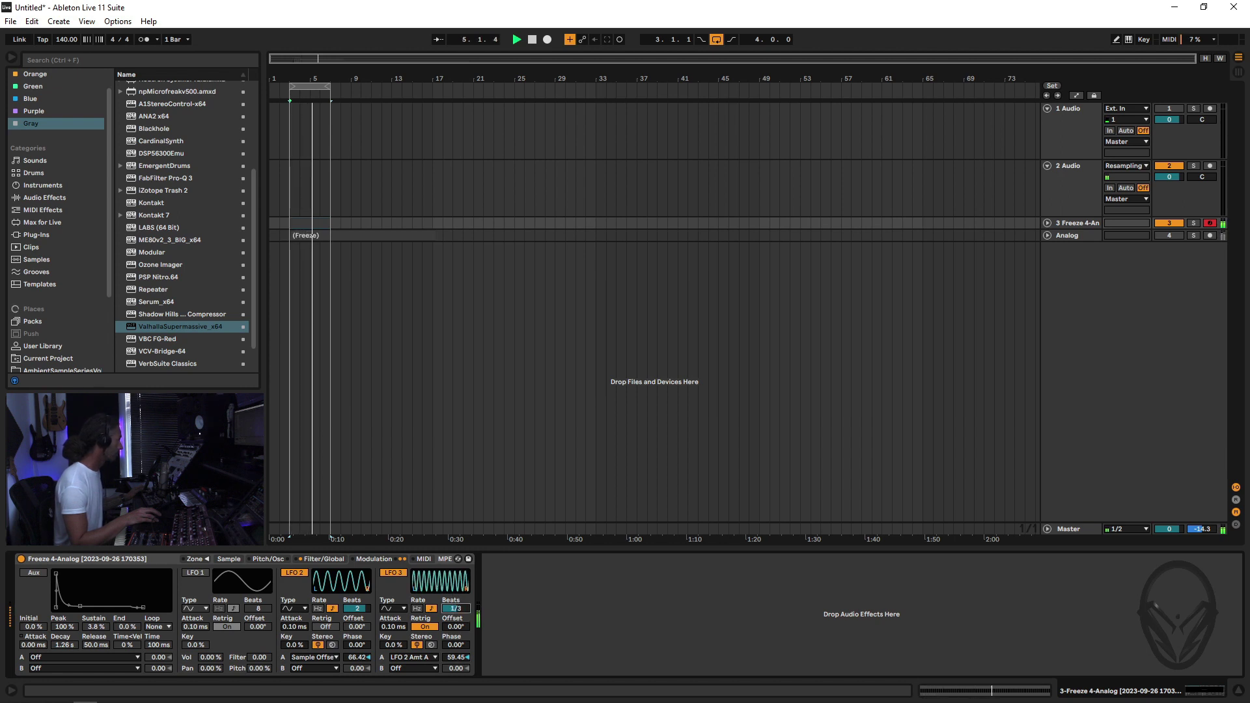
click(424, 626)
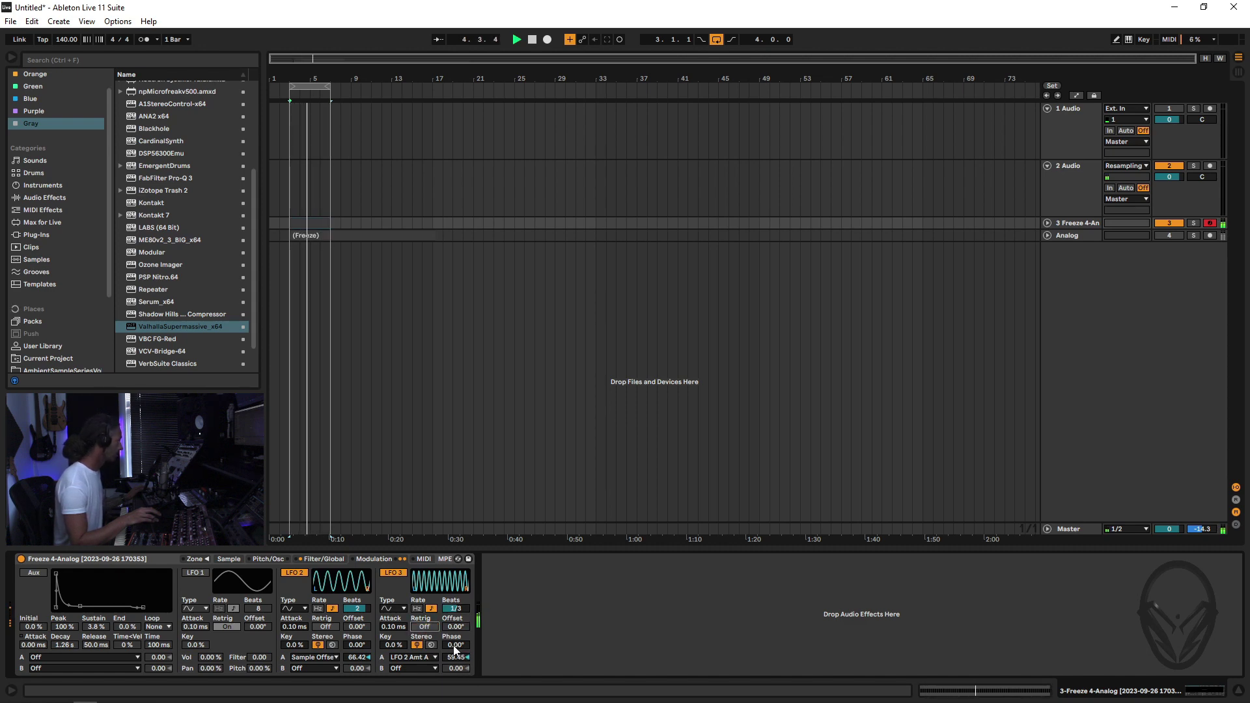
Step: Check playback on the waveform, then set LFO 3's LFO 2 Amount A modulation to 47.01 and its rate to 2 beats
click(228, 558)
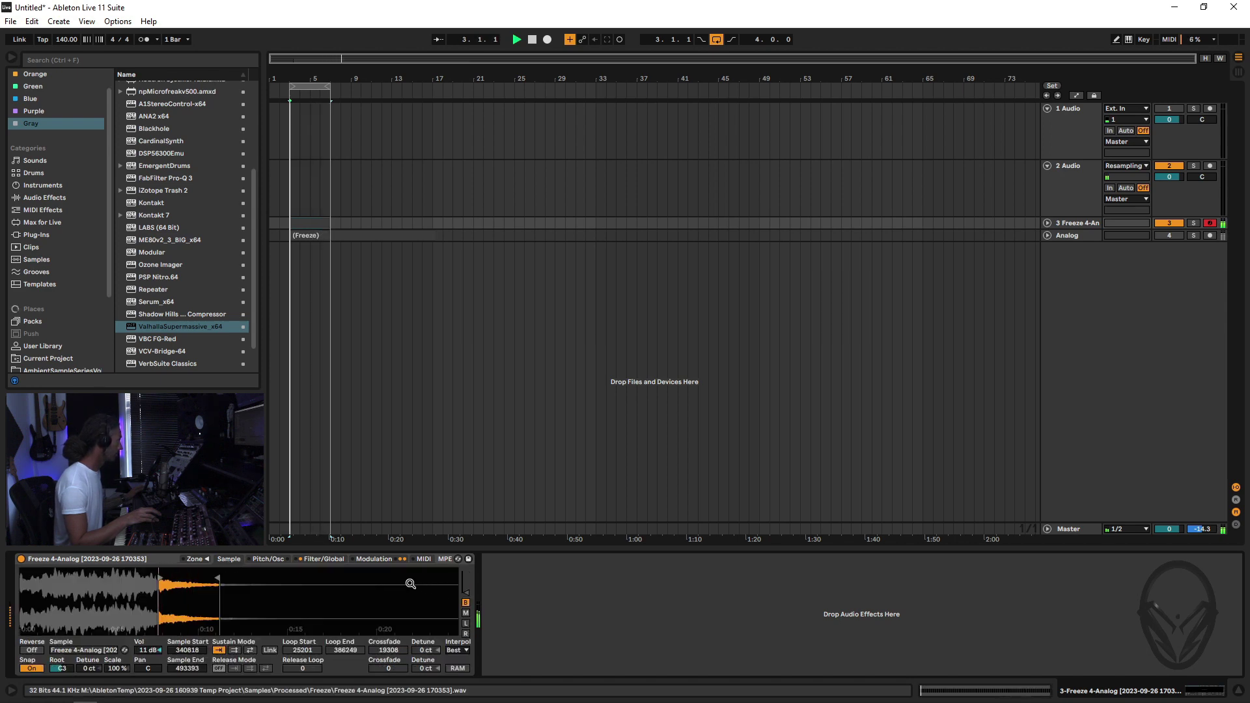
click(375, 558)
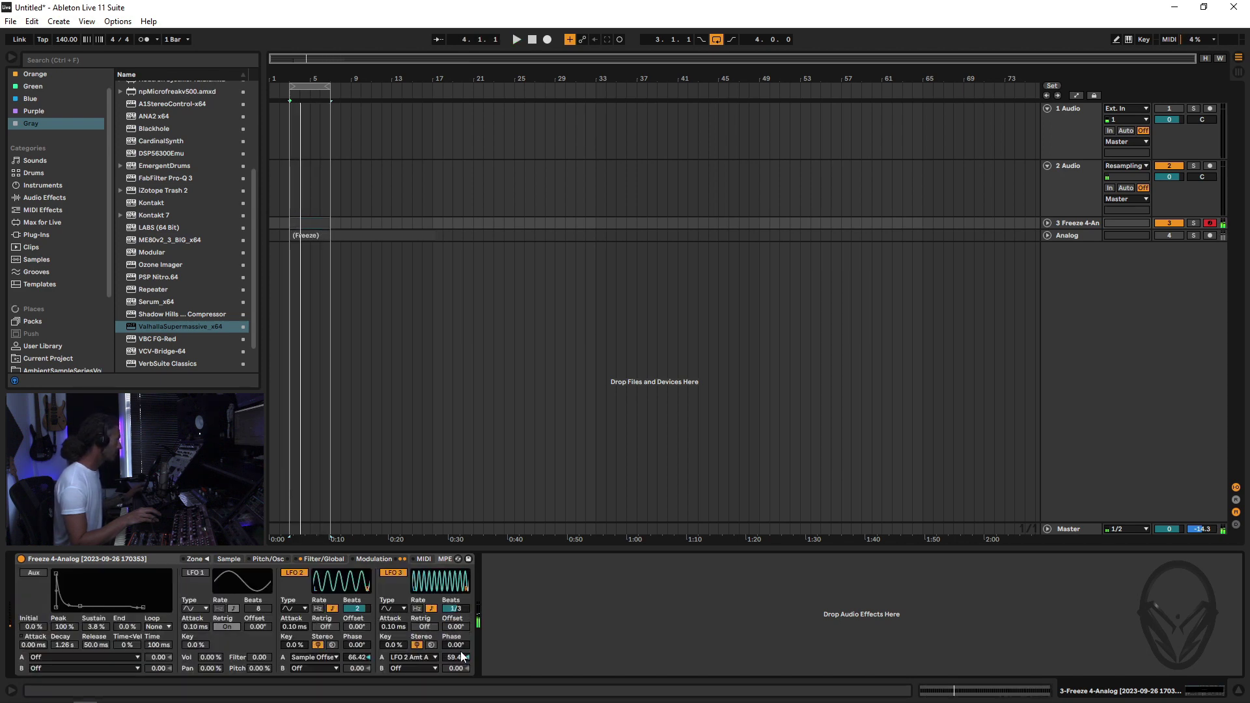
drag(455, 657, 456, 670)
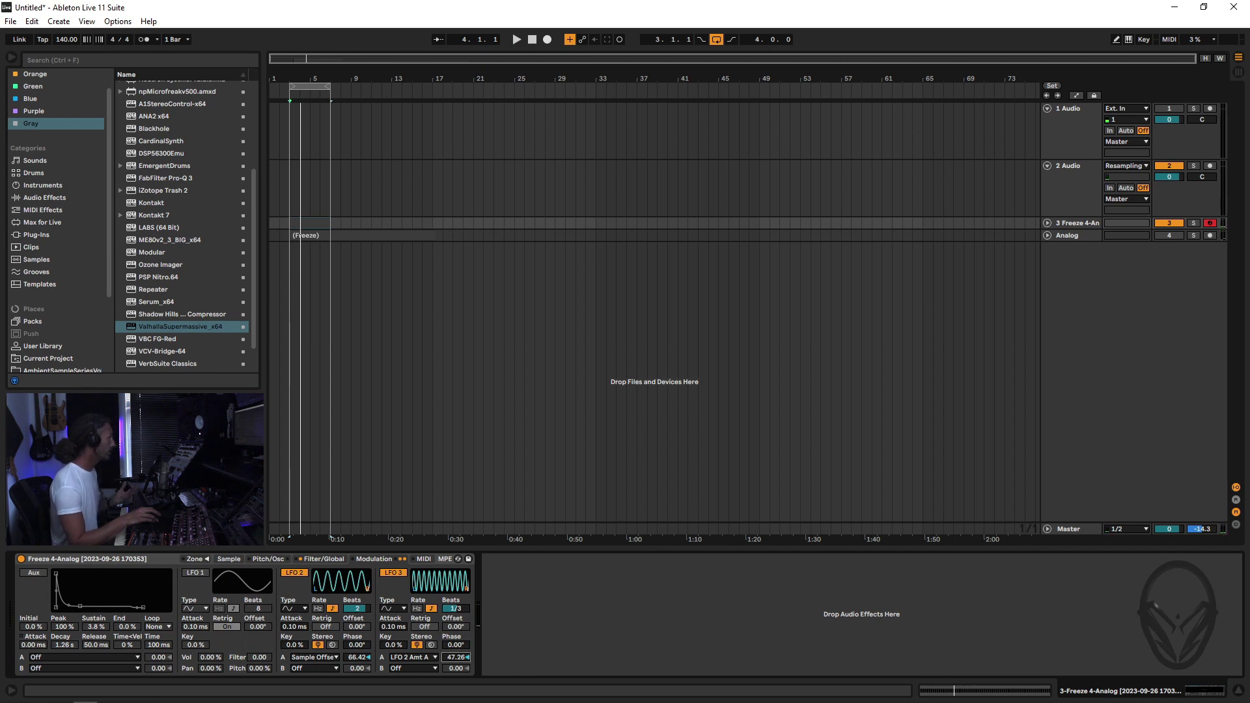
key(space)
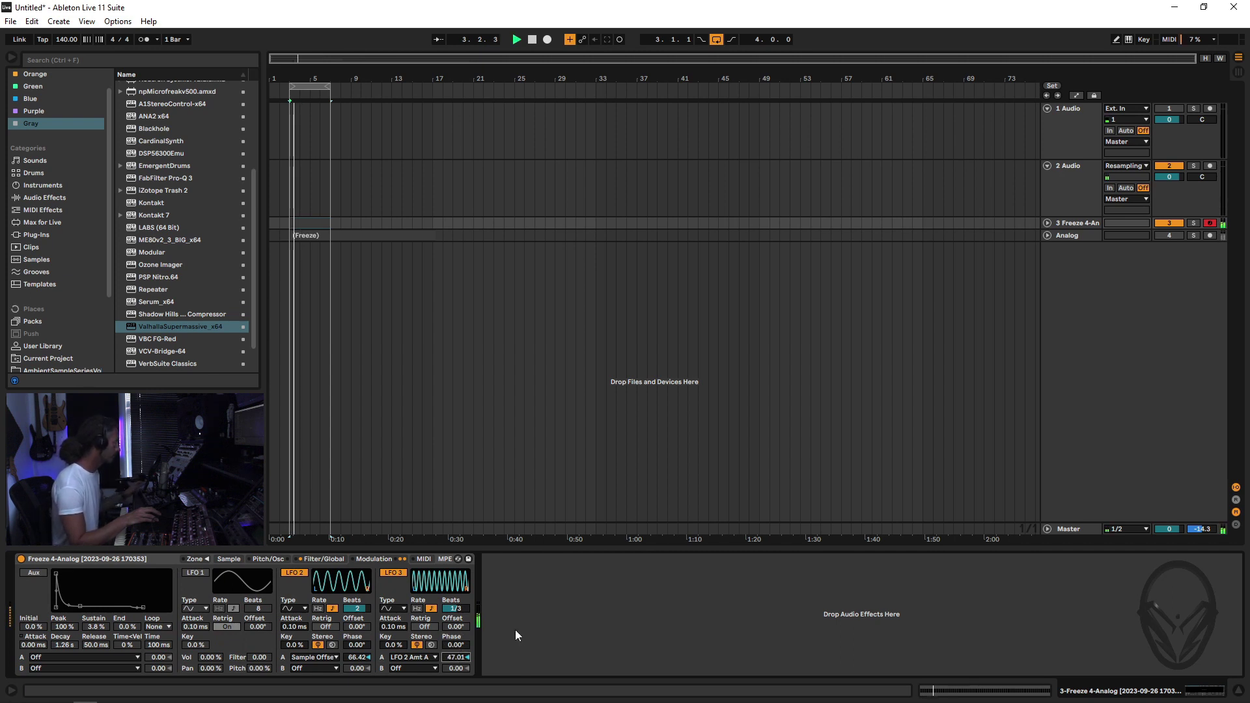
mouse_move(454, 609)
mouse_down()
mouse_move(454, 595)
mouse_move(456, 609)
mouse_up()
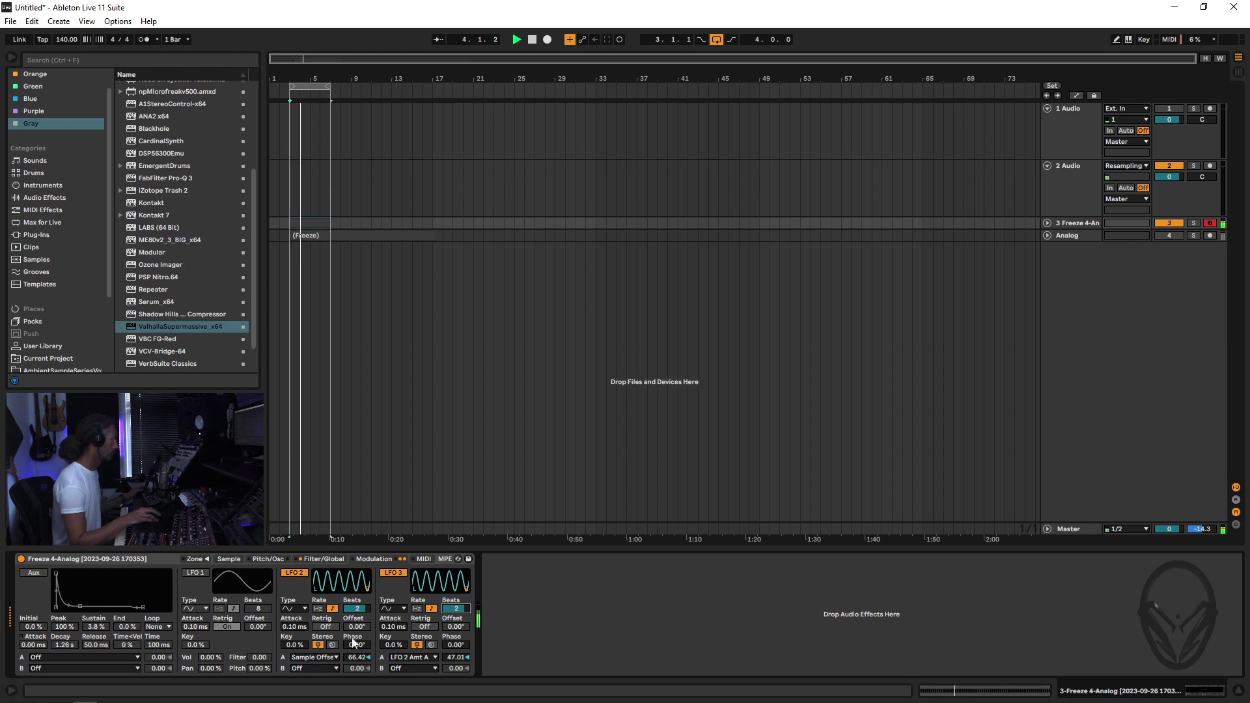
Step: Set LFO 2's attack to 3.27 s and check the modulated playback on the sample waveform
drag(298, 629, 298, 606)
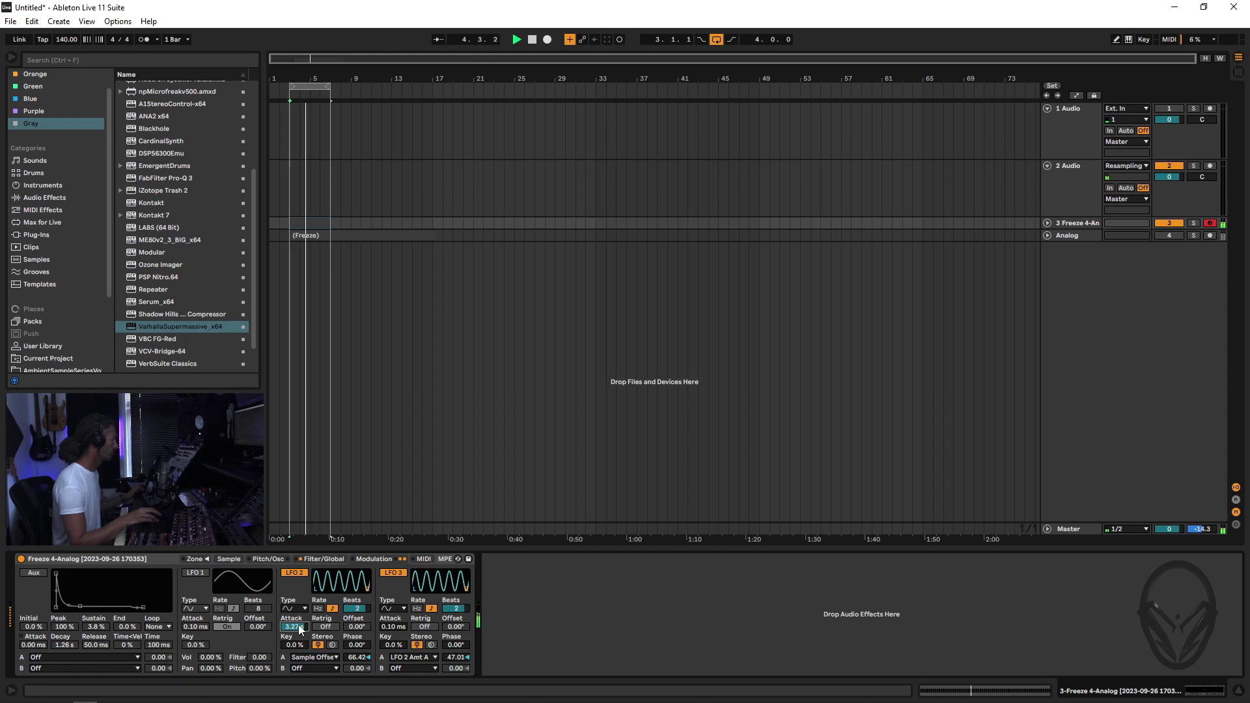
click(229, 559)
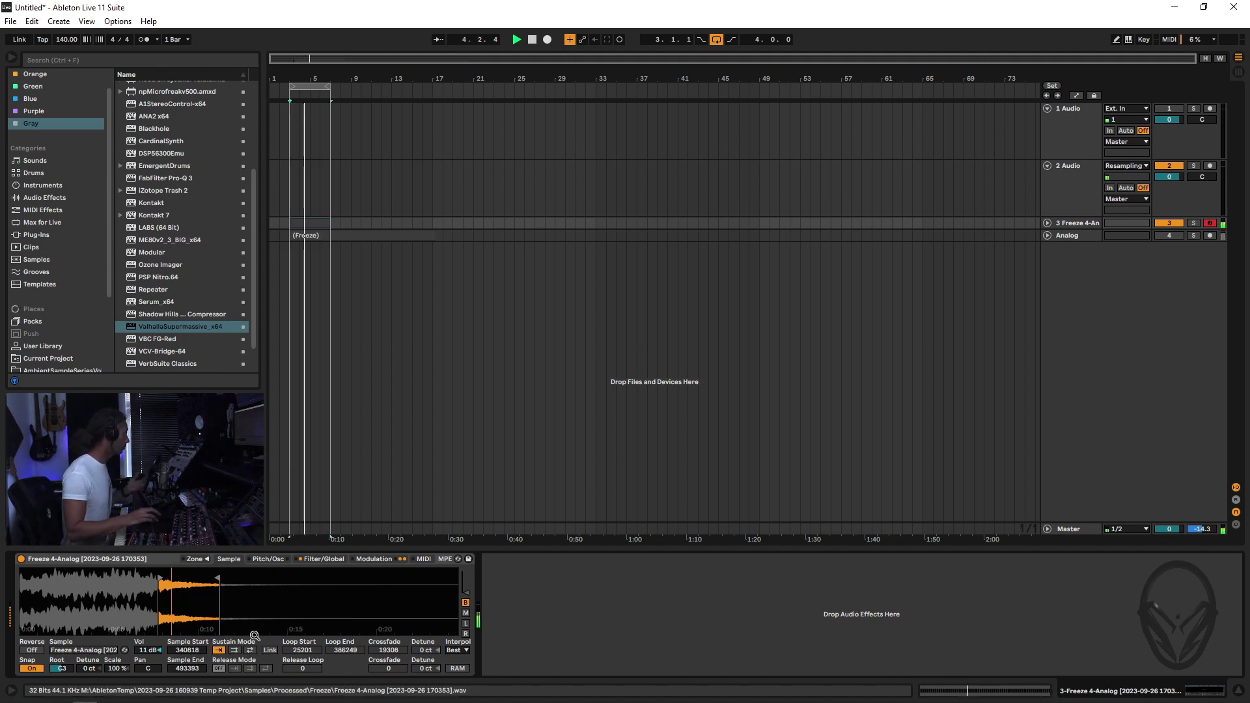
Step: Route LFO 3's destination B to Filter Freq with an amount of about 30.60
click(382, 559)
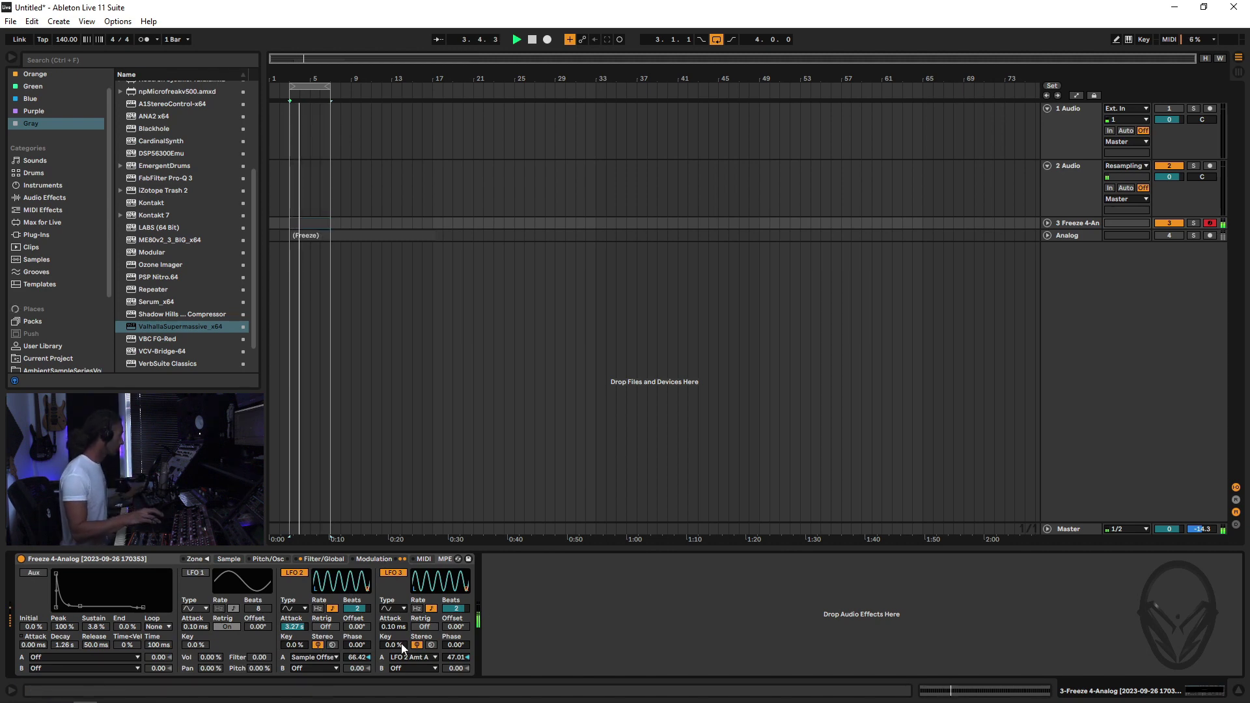
click(423, 670)
click(407, 484)
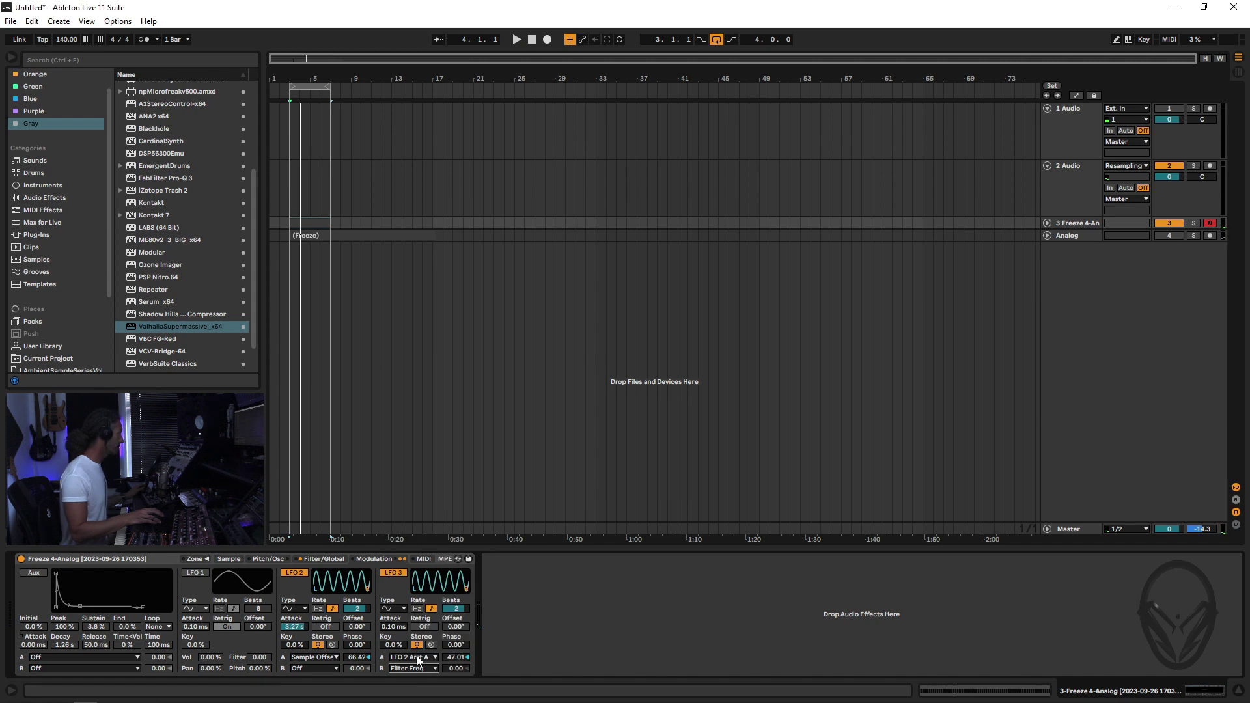
drag(447, 667, 447, 644)
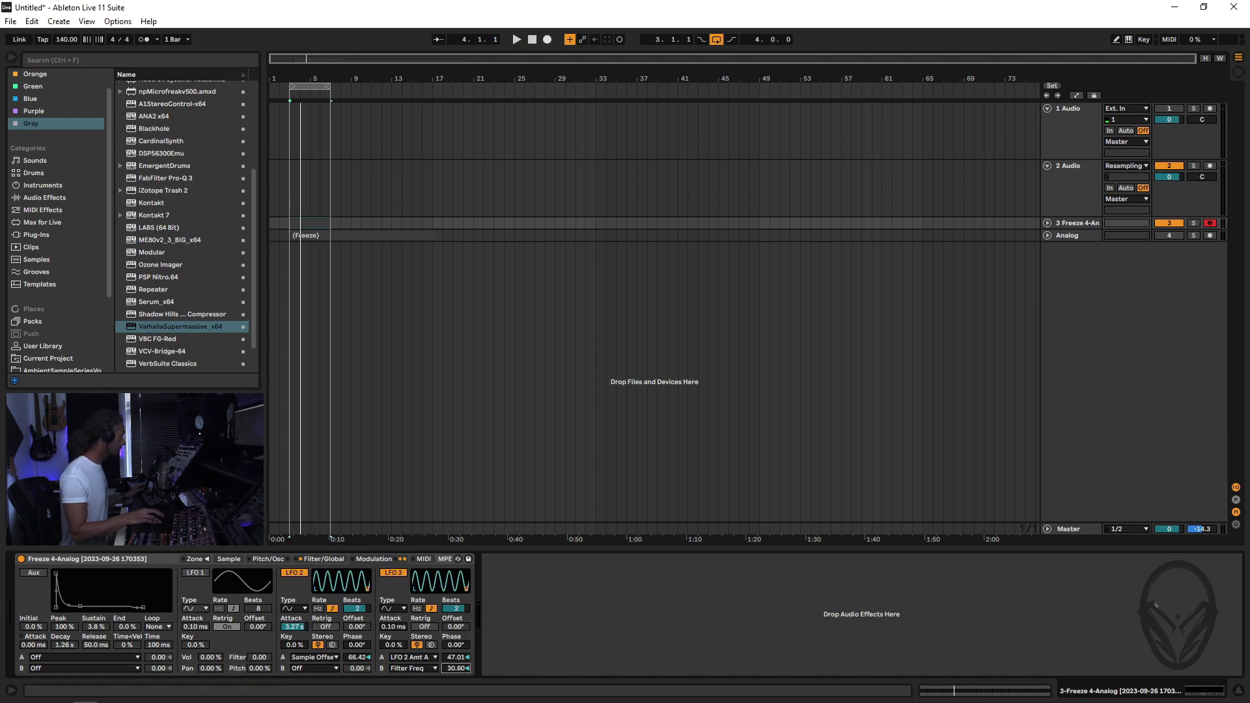
Step: Set the filter frequency to 1.11 kHz and its resonance to 0.0%
click(324, 559)
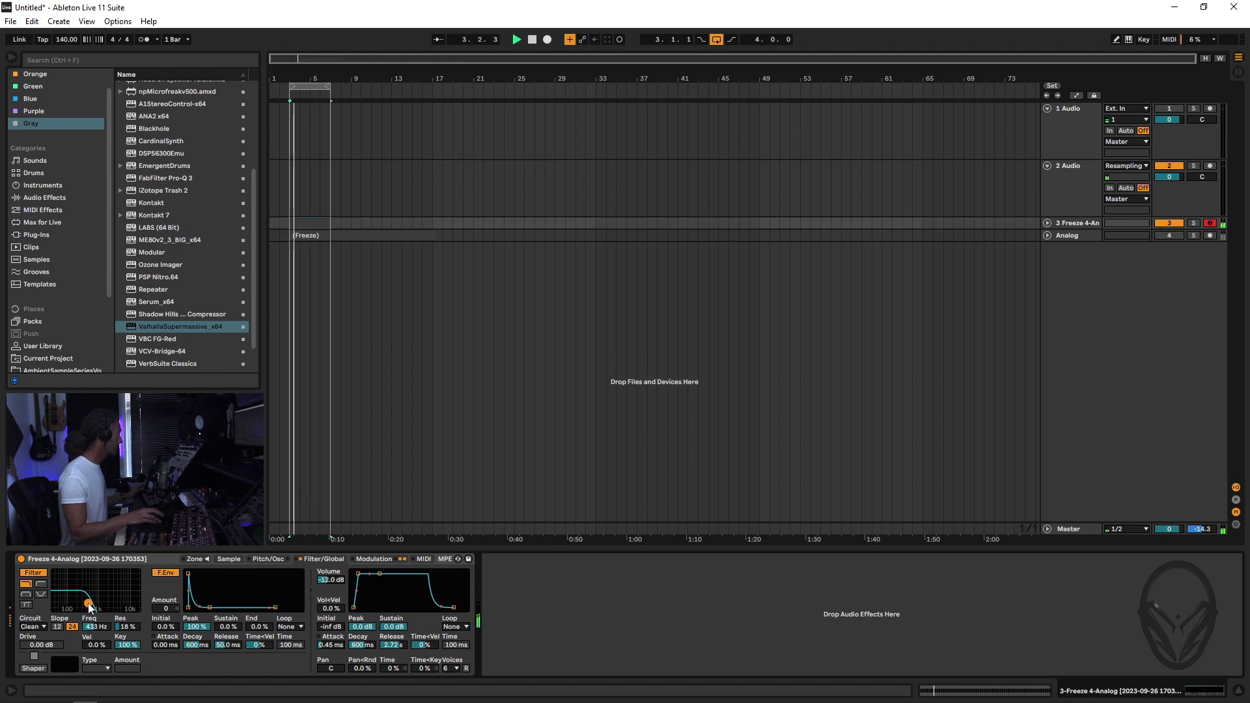
drag(94, 626, 101, 612)
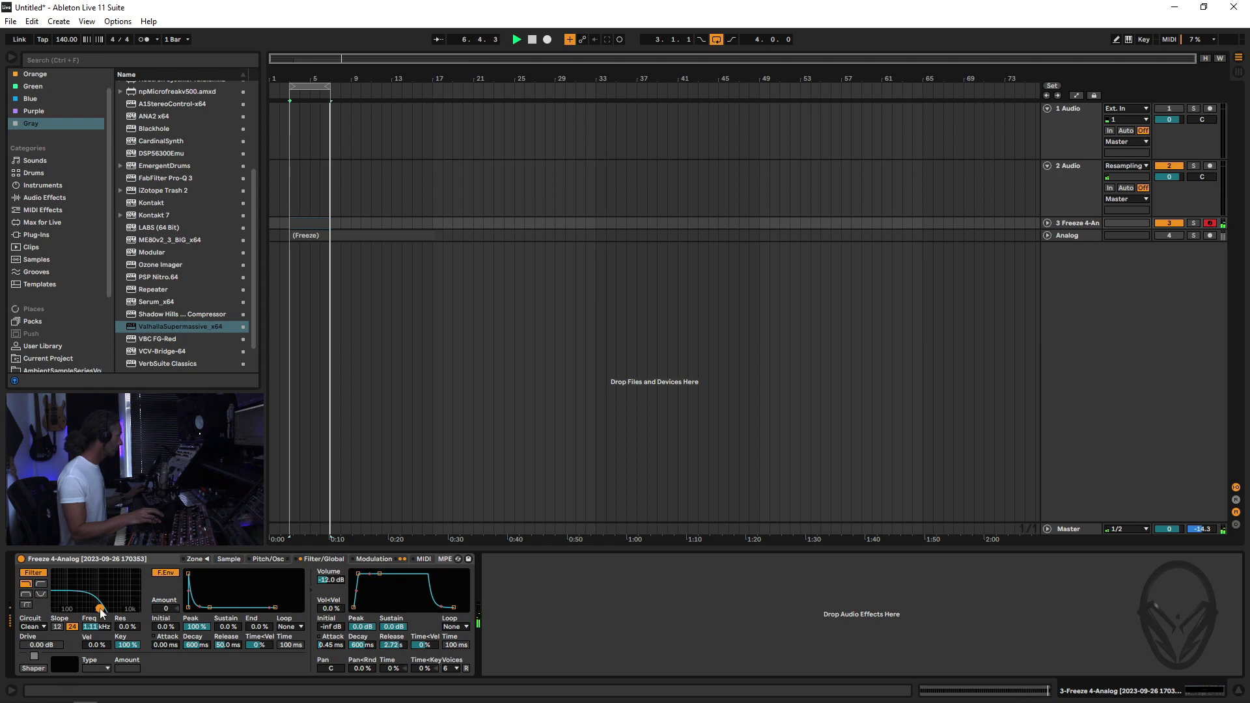
Step: Turn off LFO 3's destination B modulation
click(374, 558)
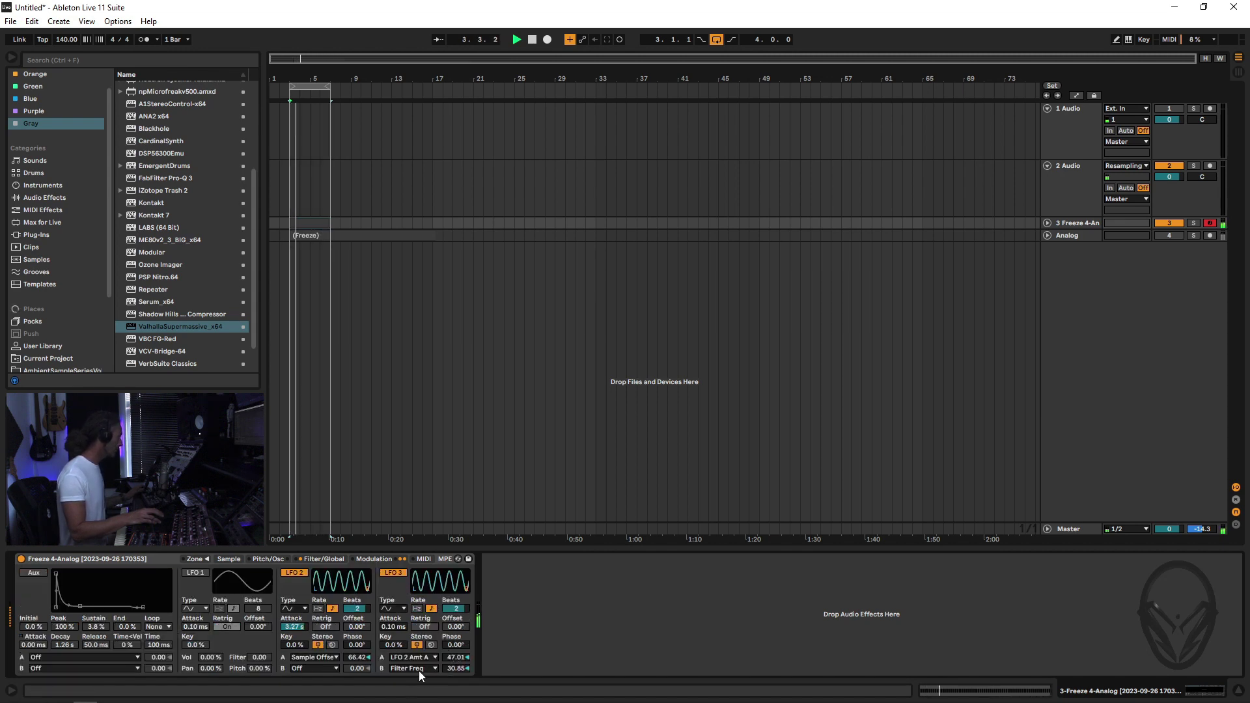
click(435, 667)
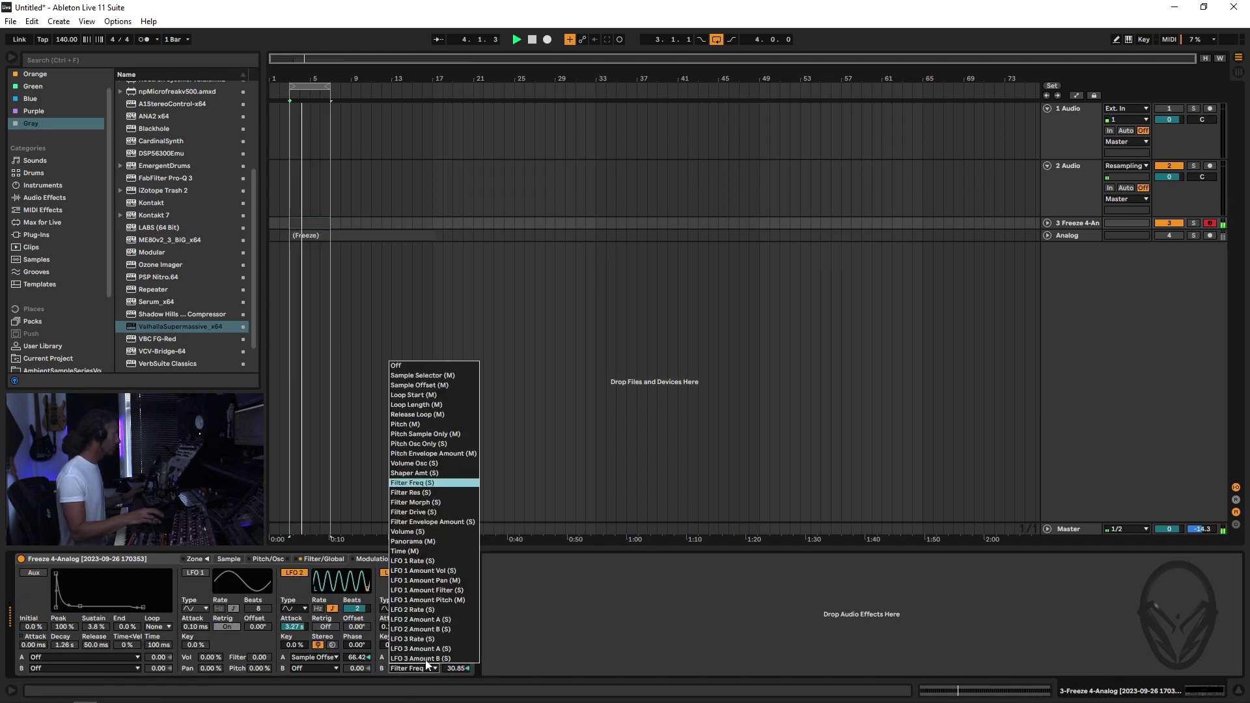
click(398, 366)
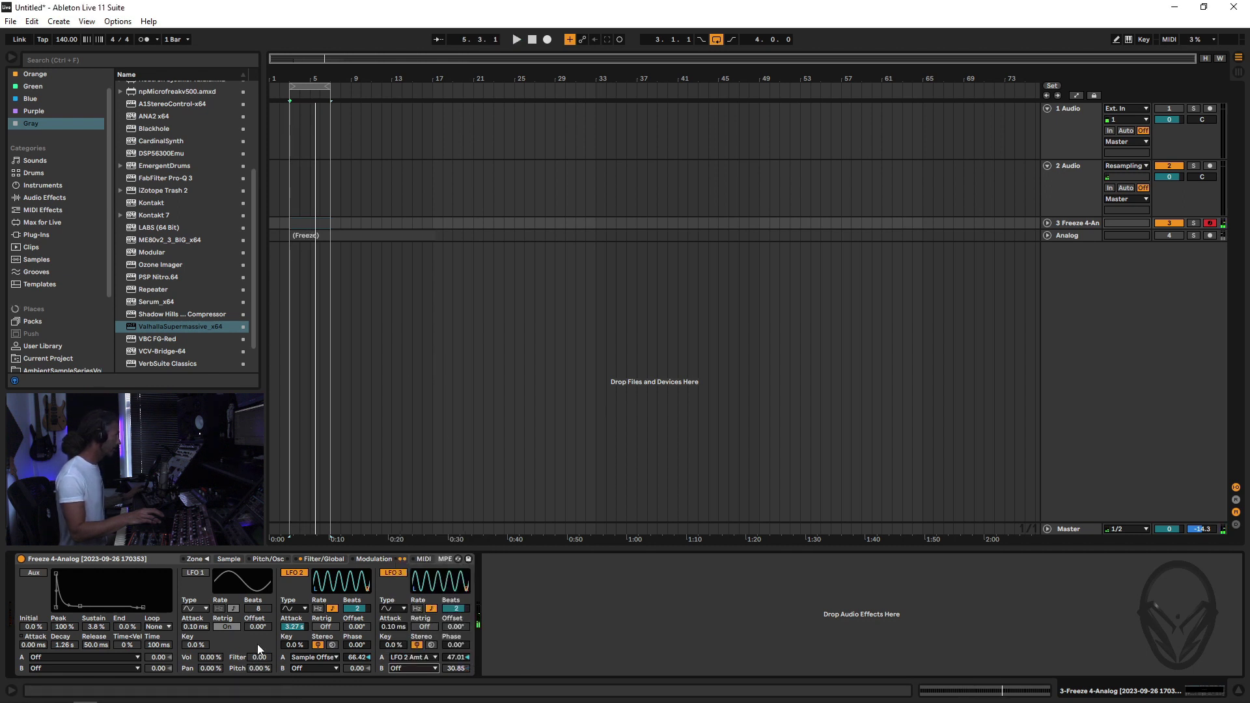
Step: Enable LFO 1 with a random waveform at a 1/8-beat rate and set its filter modulation to about 24
click(193, 572)
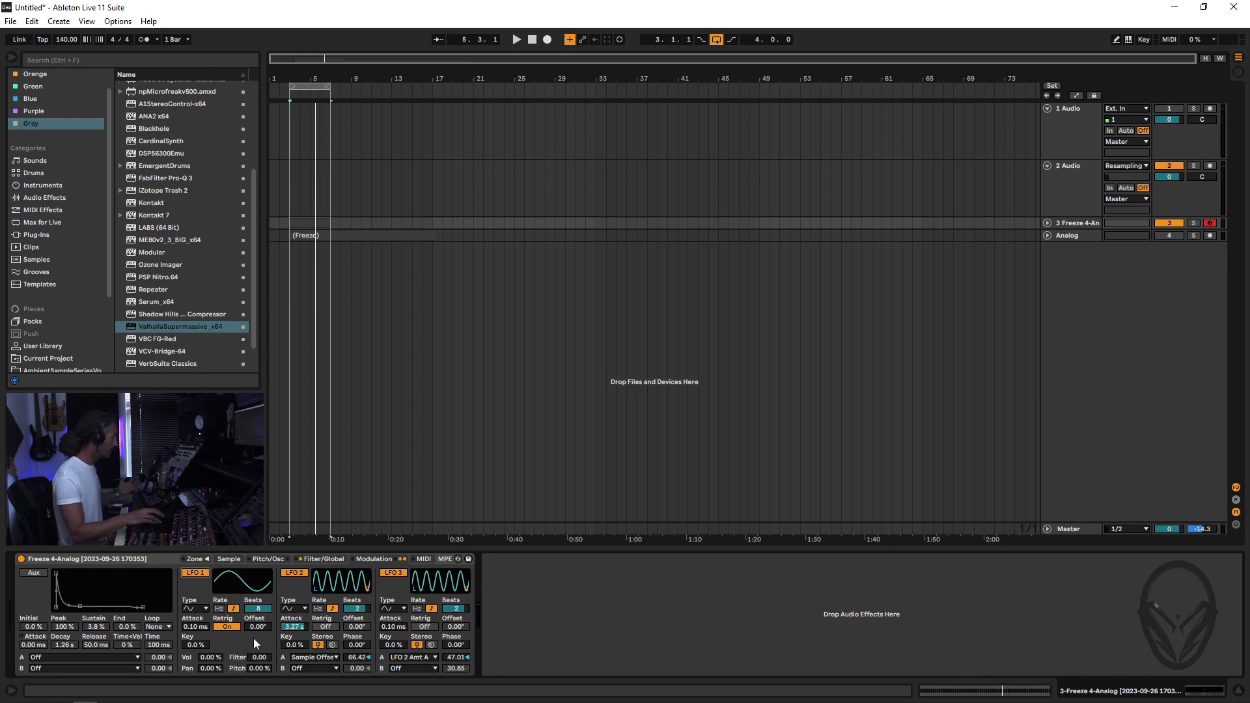
click(205, 609)
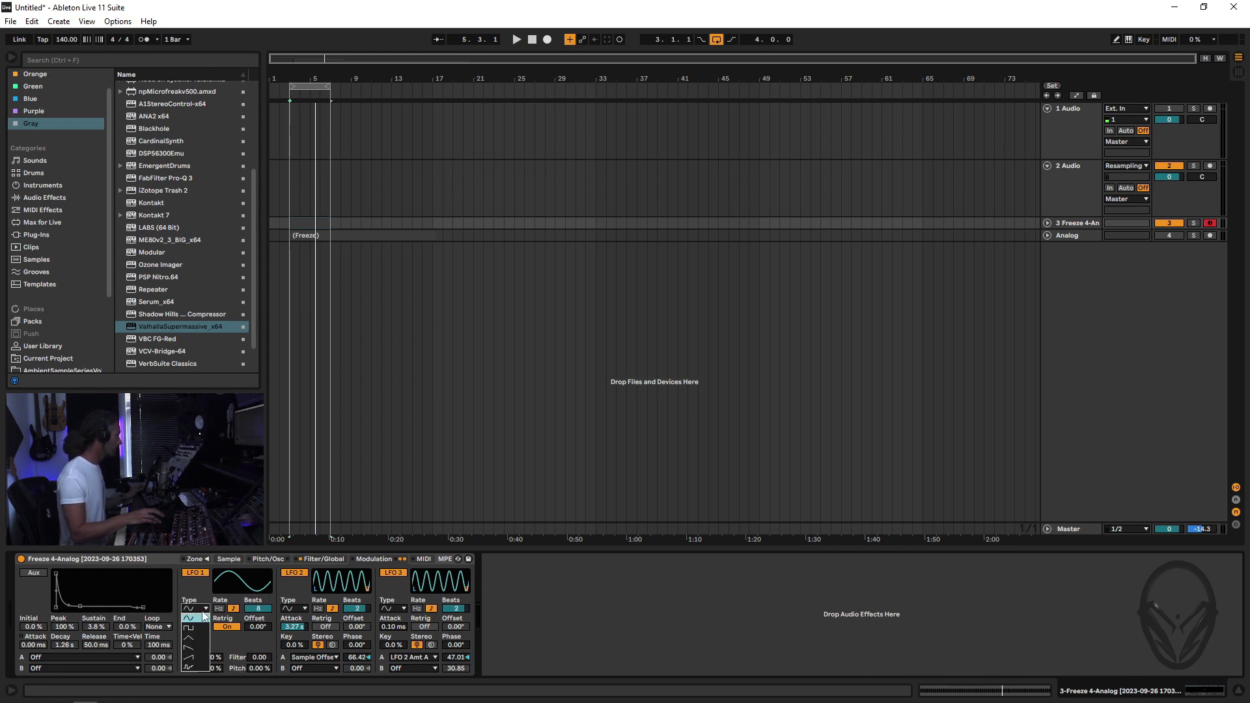
click(191, 668)
drag(256, 608, 256, 651)
key(space)
drag(259, 657, 259, 642)
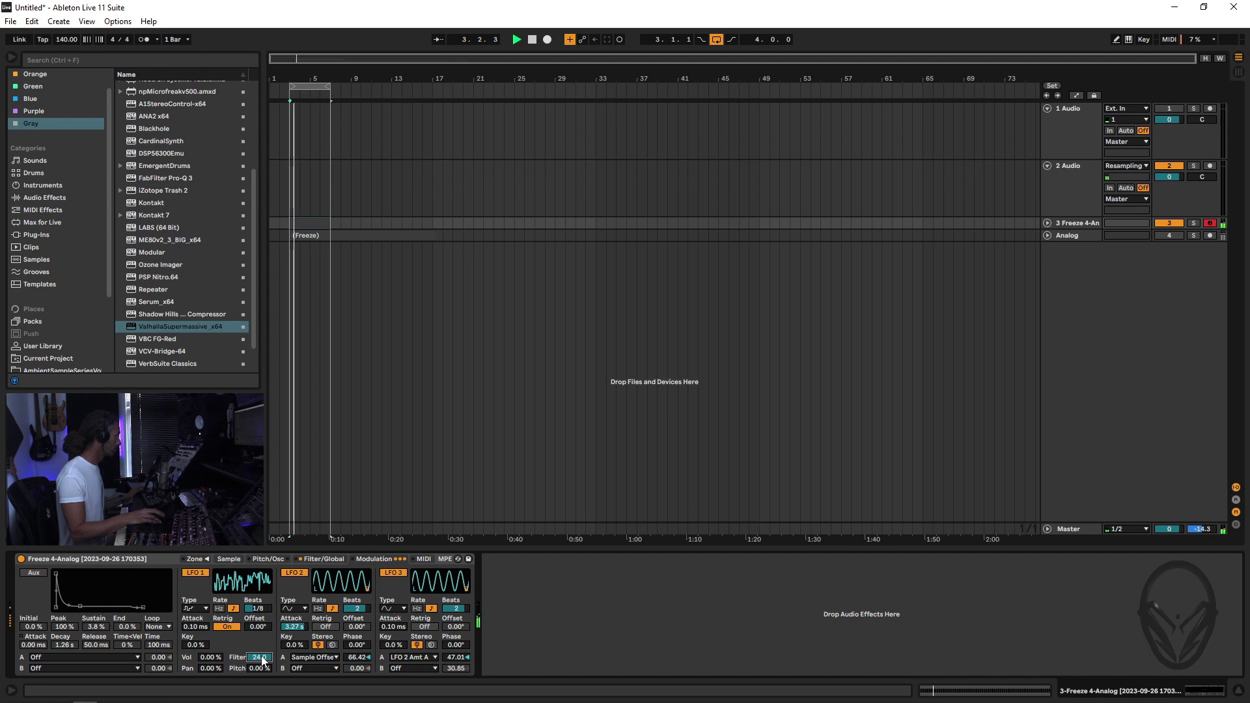
Step: Set the filter envelope amount to 69 and its decay to 125 ms, with the filter frequency at 317 Hz
click(319, 559)
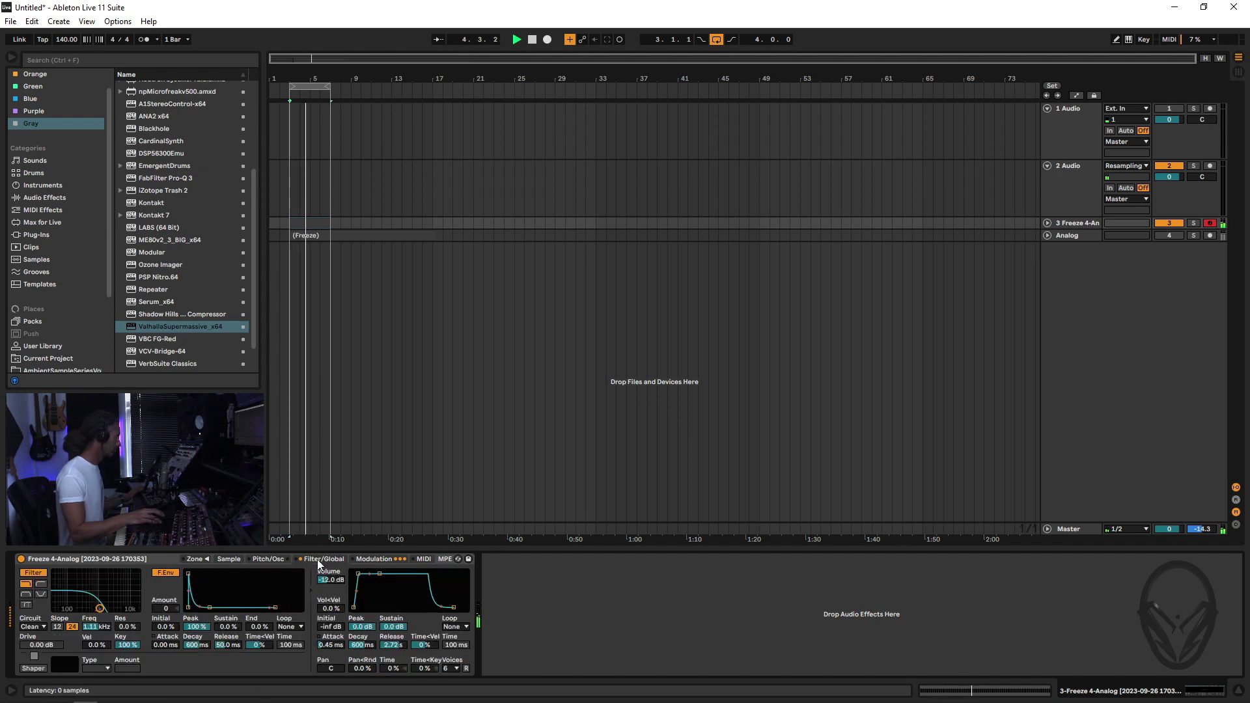
drag(100, 609, 112, 608)
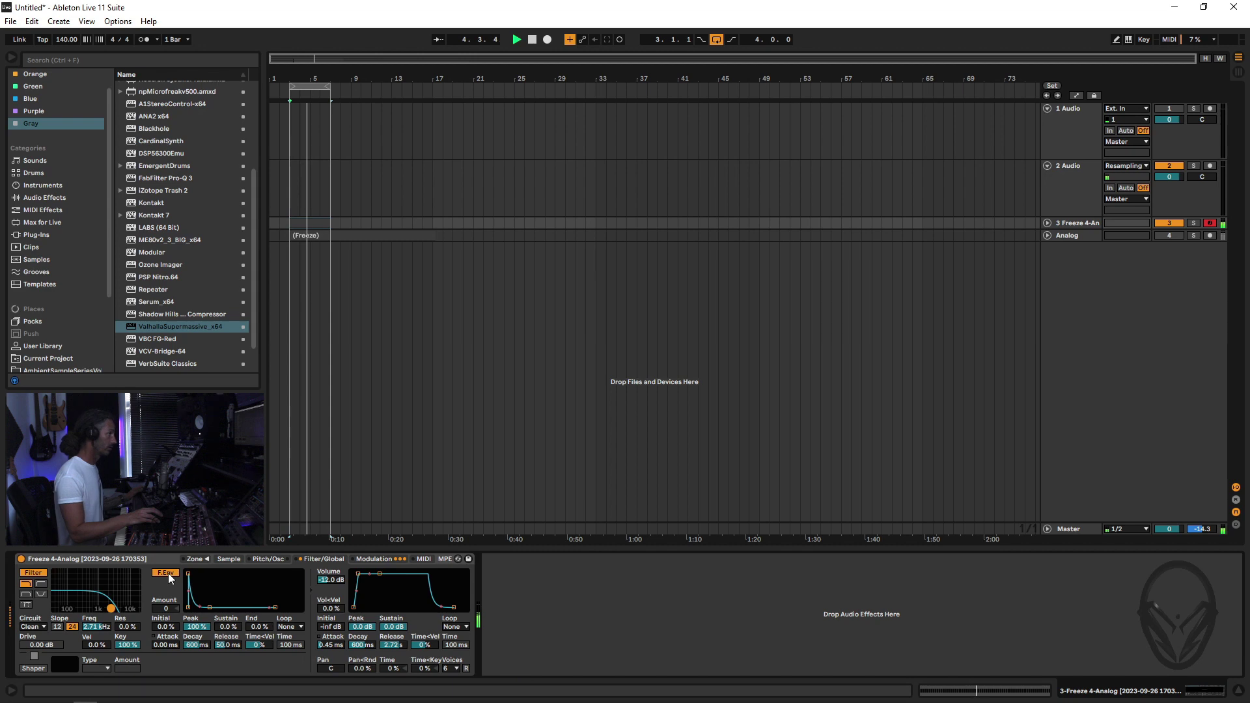
drag(167, 611, 167, 577)
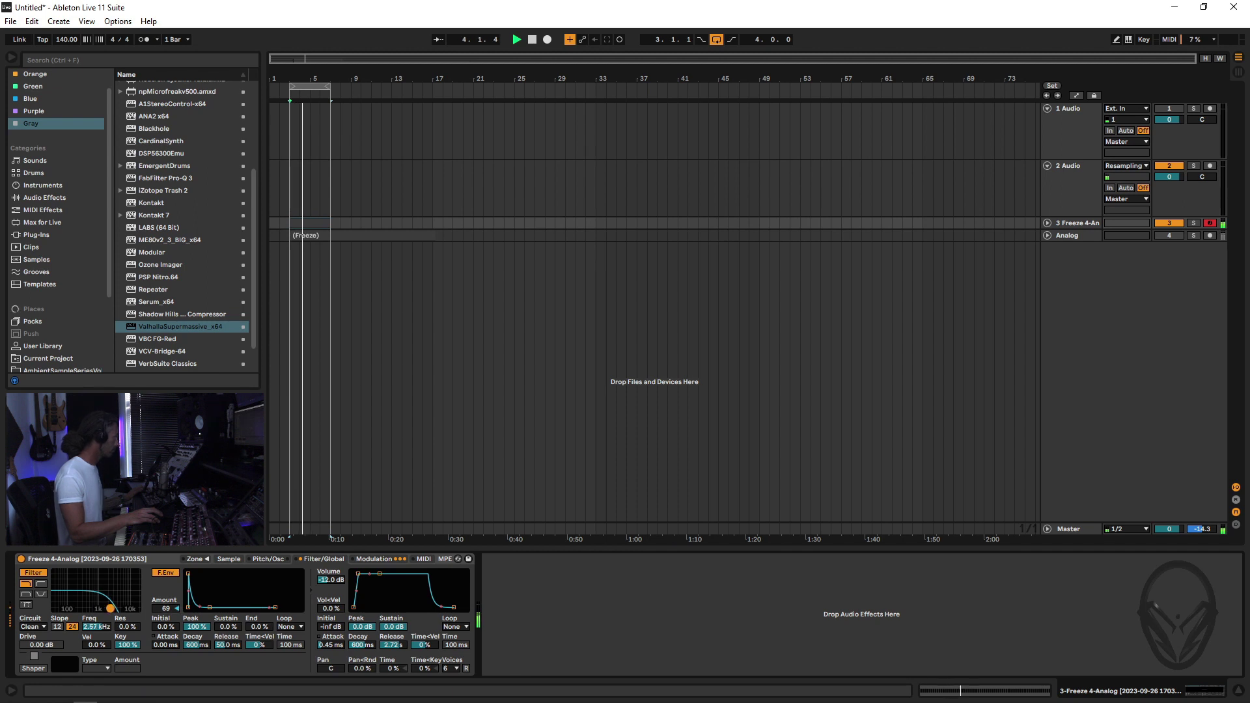
drag(94, 626, 94, 632)
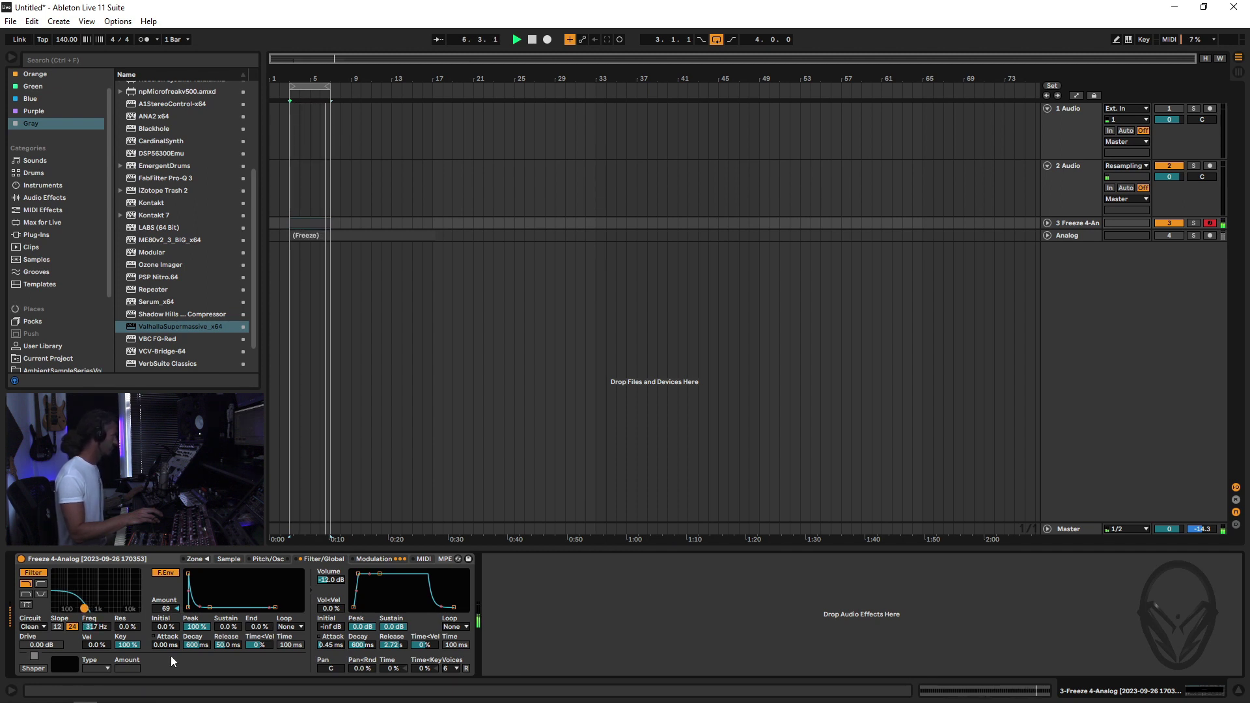
drag(209, 609, 204, 609)
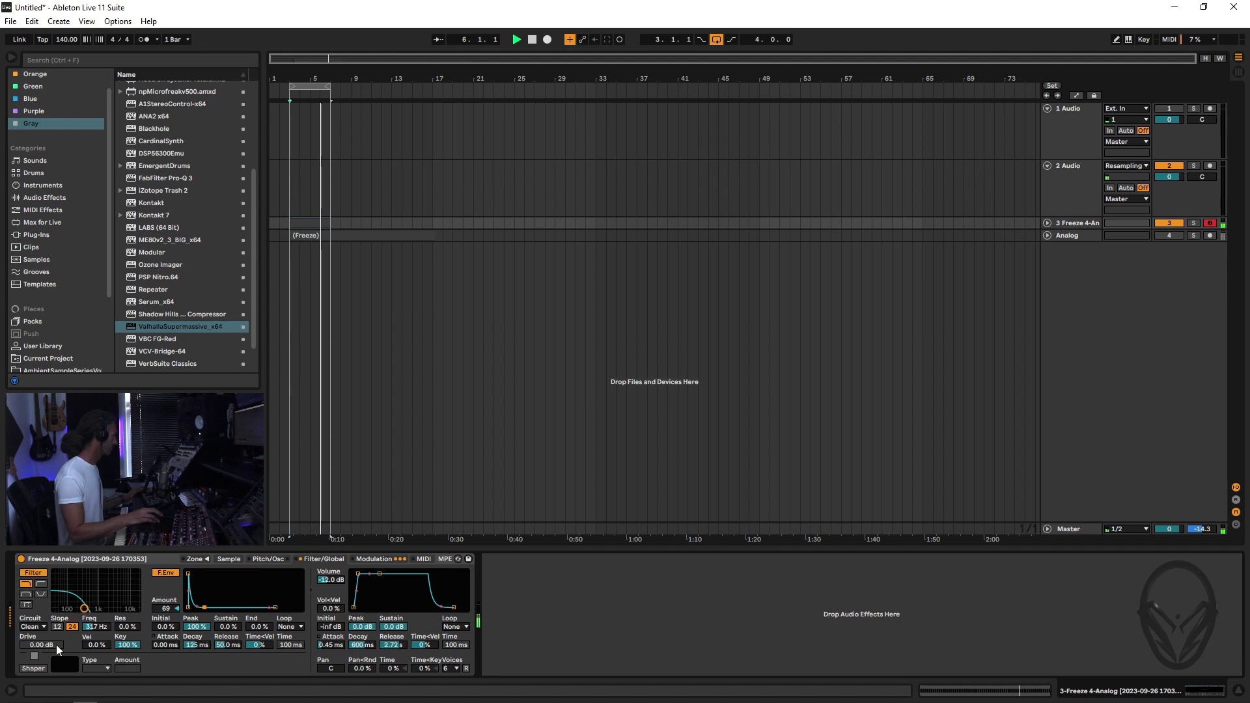
Step: Change the filter circuit to OSR and set its drive to 6.75 dB
click(36, 626)
click(37, 645)
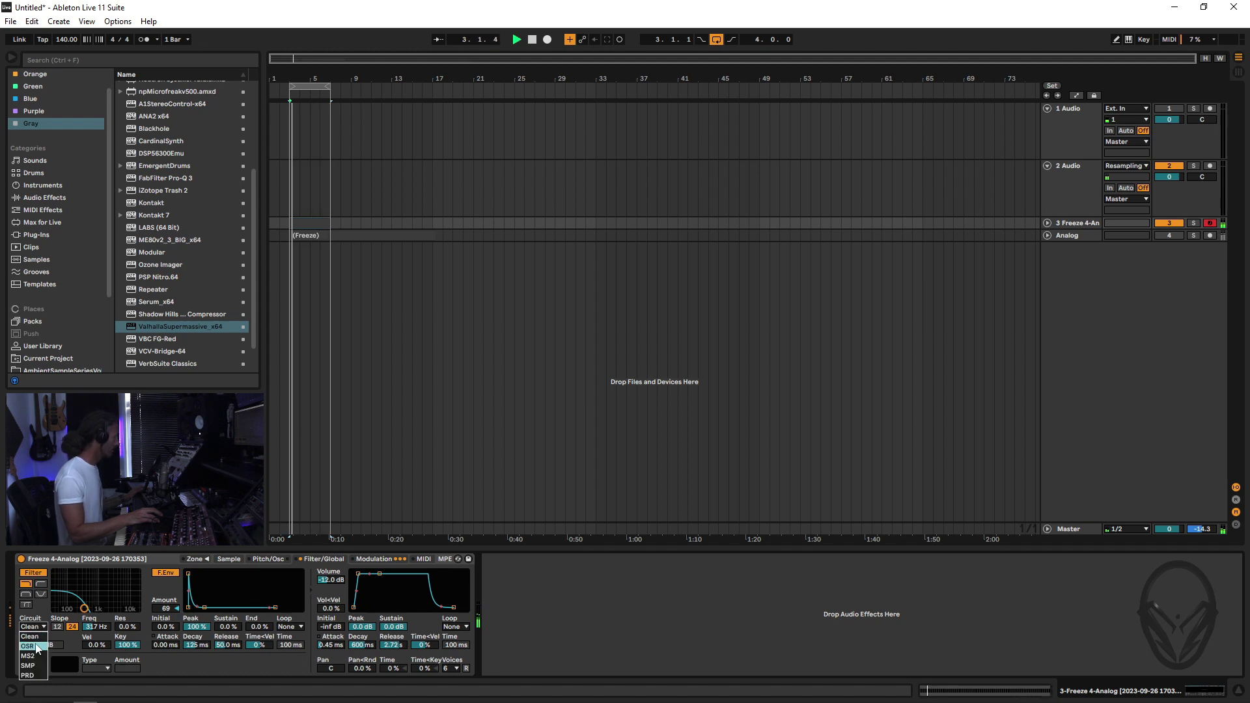
drag(37, 646, 37, 628)
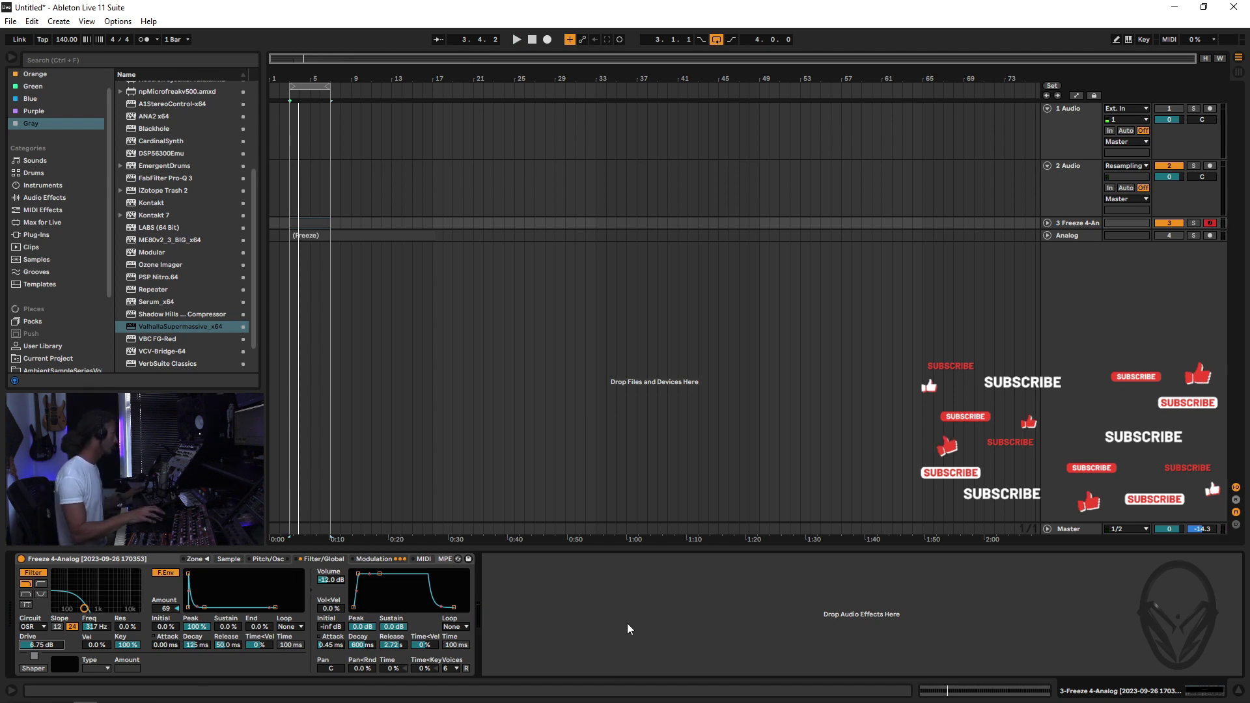
Step: Try extending the sample end to 527299 during playback
click(229, 558)
key(space)
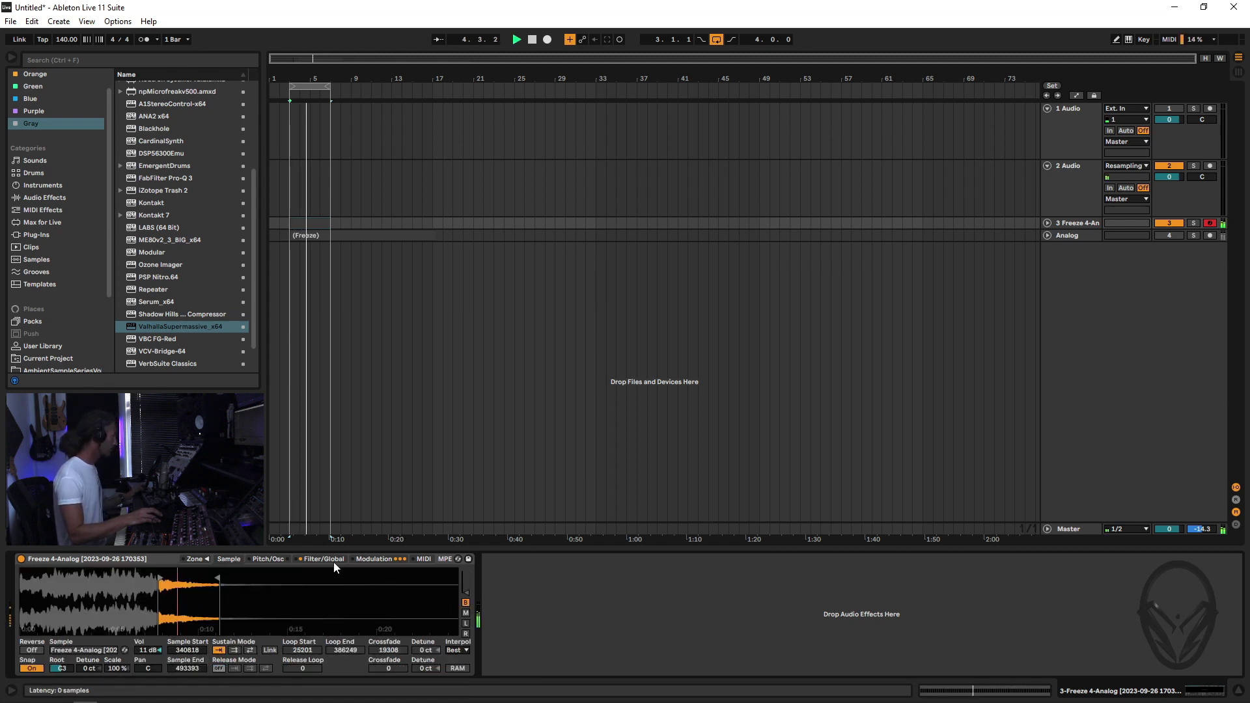
drag(218, 578, 231, 579)
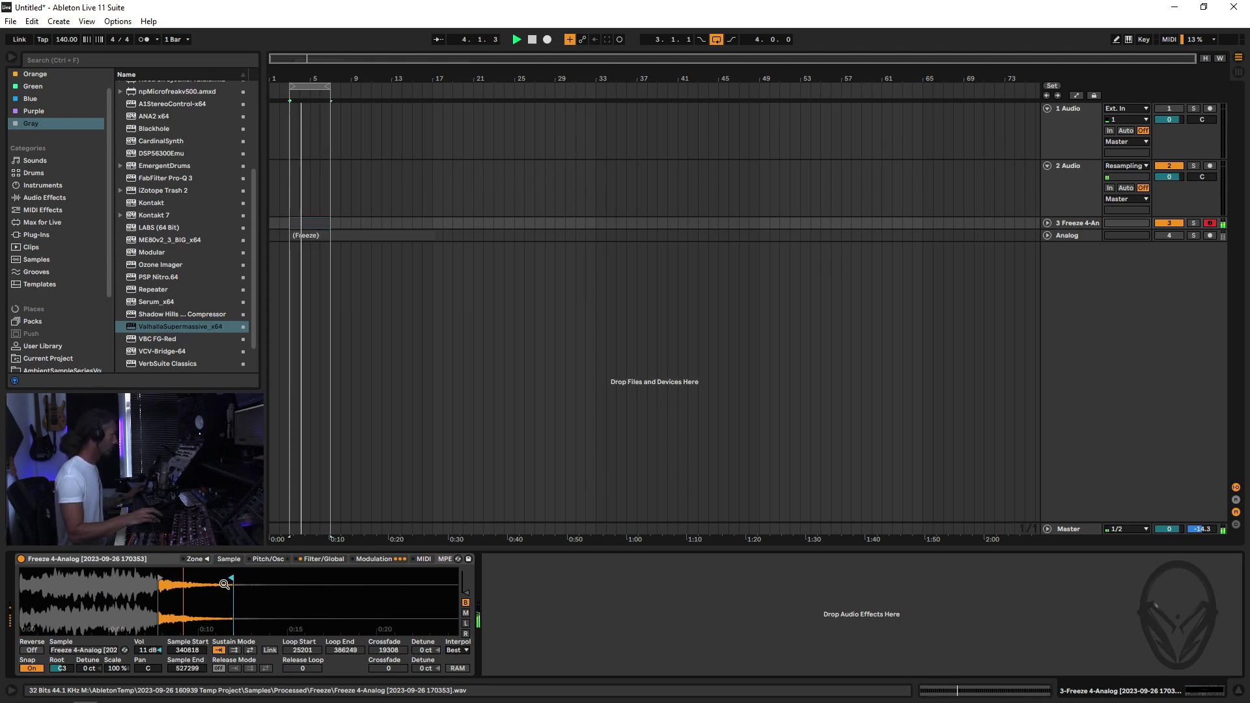
key(space)
Step: Try reversed sample playback with the sample end at 468151, and restore forward playback
click(32, 650)
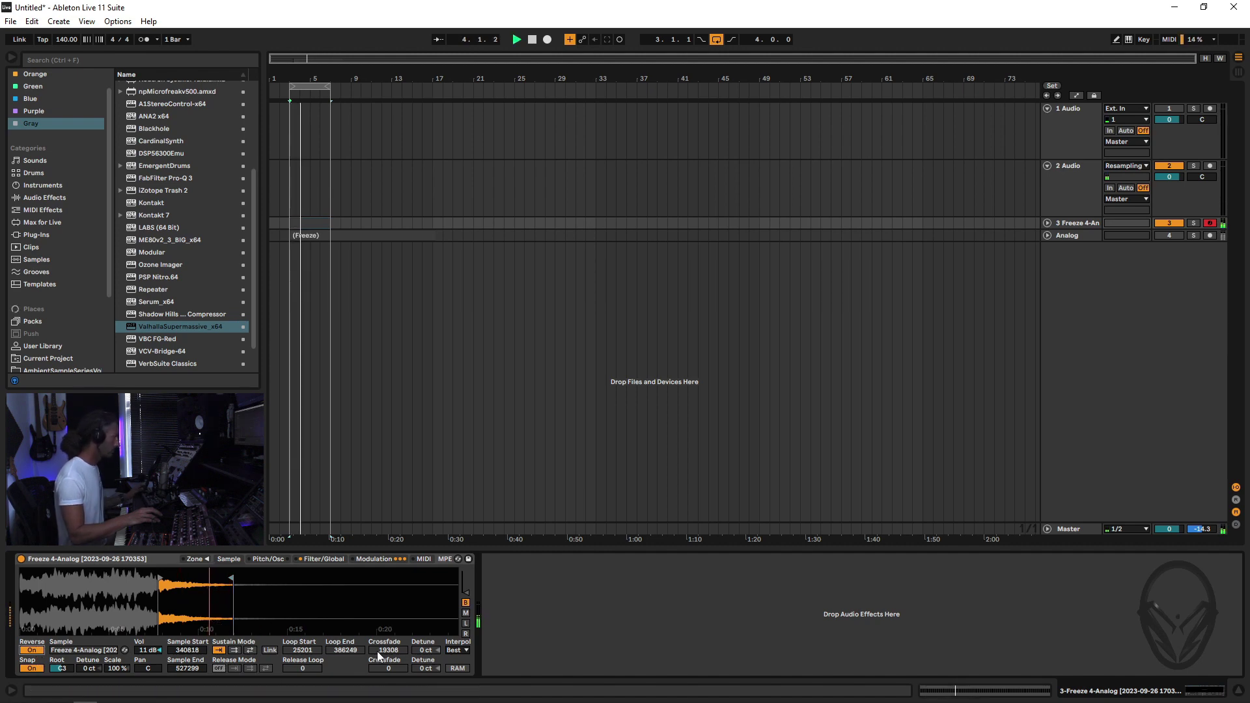
drag(218, 572, 209, 576)
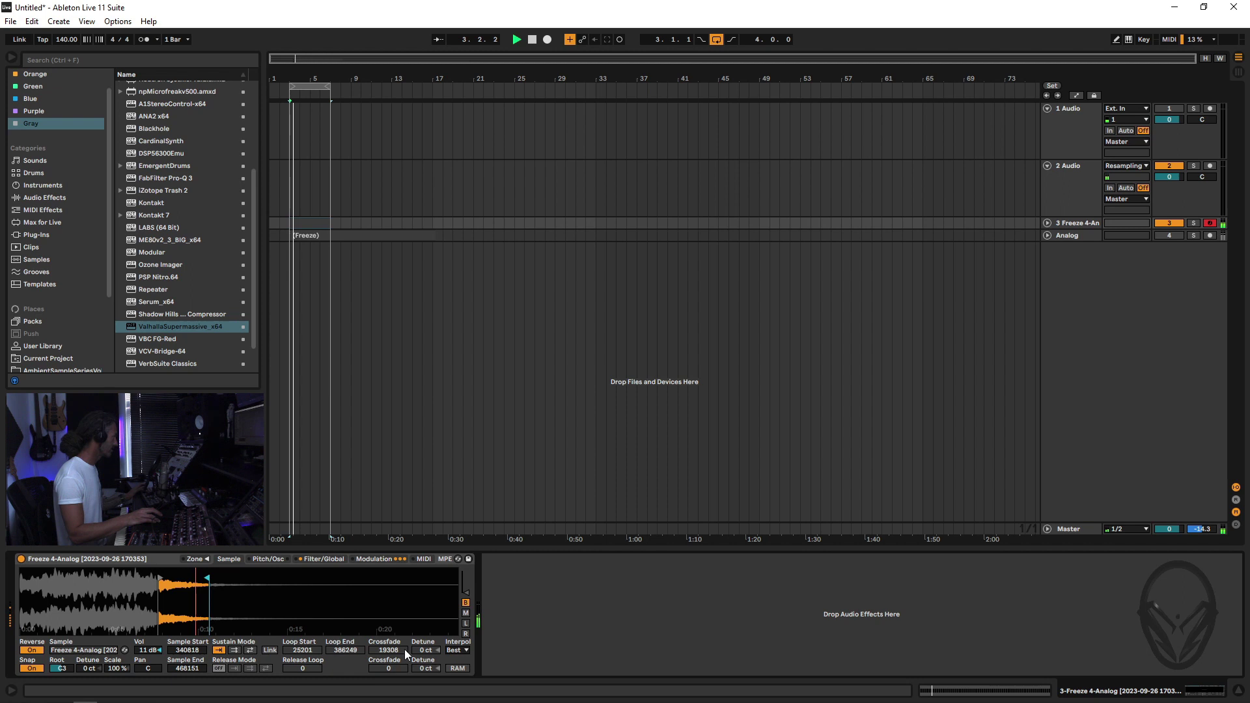
click(31, 650)
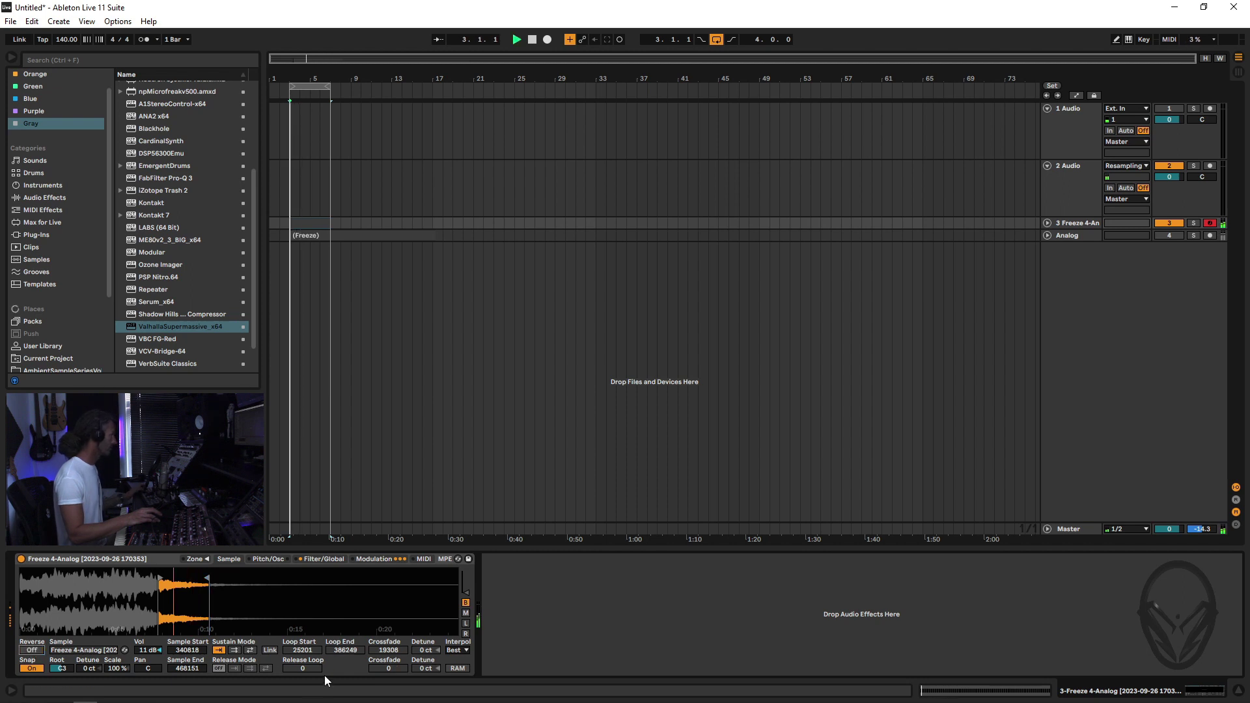
Step: Set the sample end to 536507 and check the filter settings
drag(208, 577, 235, 578)
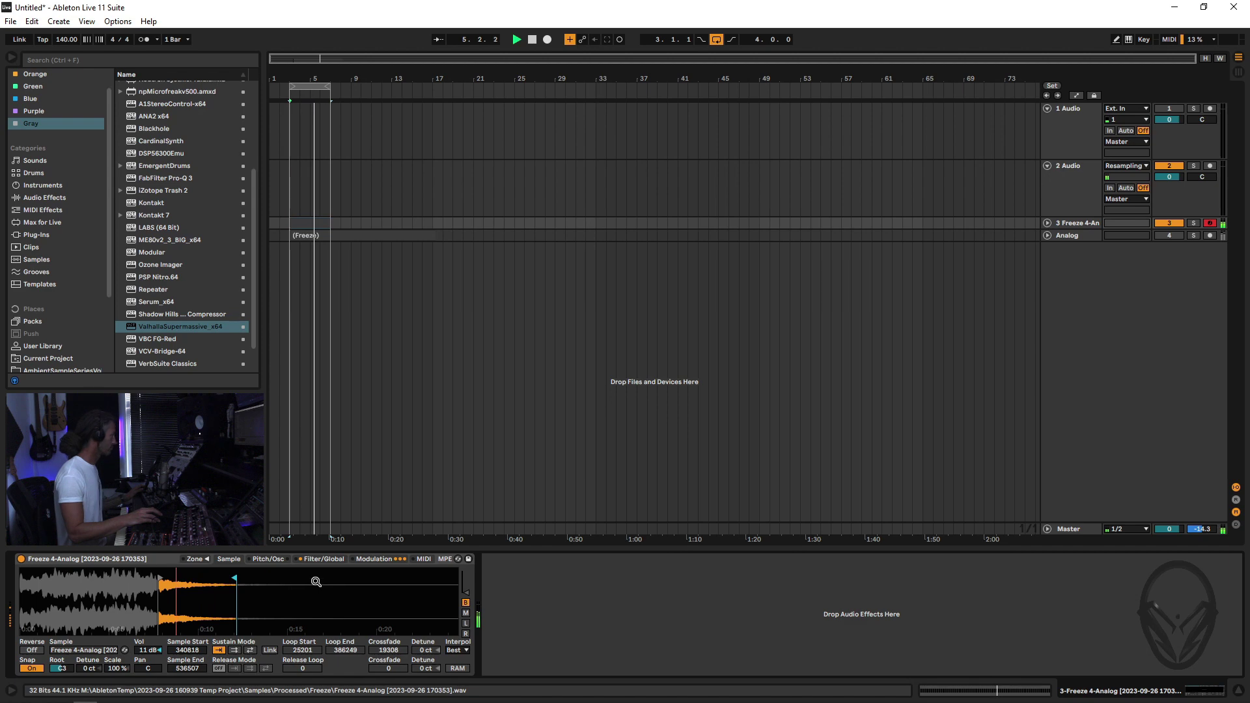
click(323, 558)
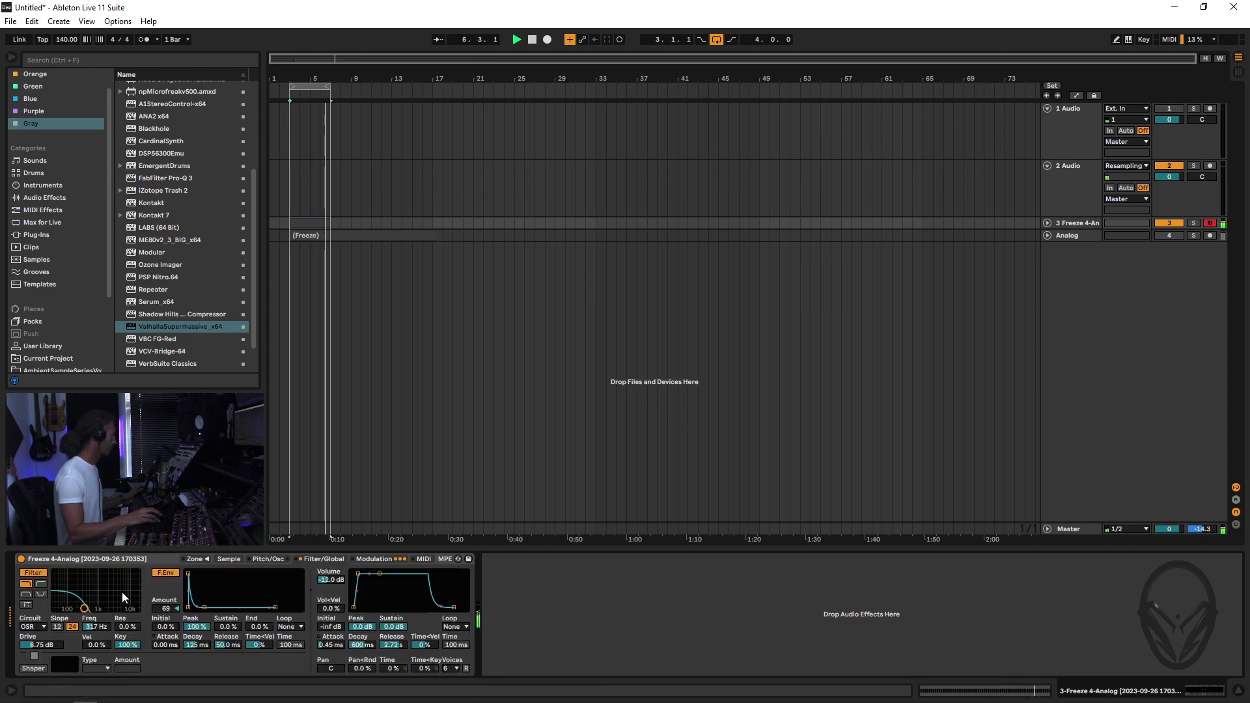
Step: Enable the auxiliary envelope, route destination A to Filter Morph at 38.31, and set its attack to 2.23 s, adjusting its decay
click(375, 558)
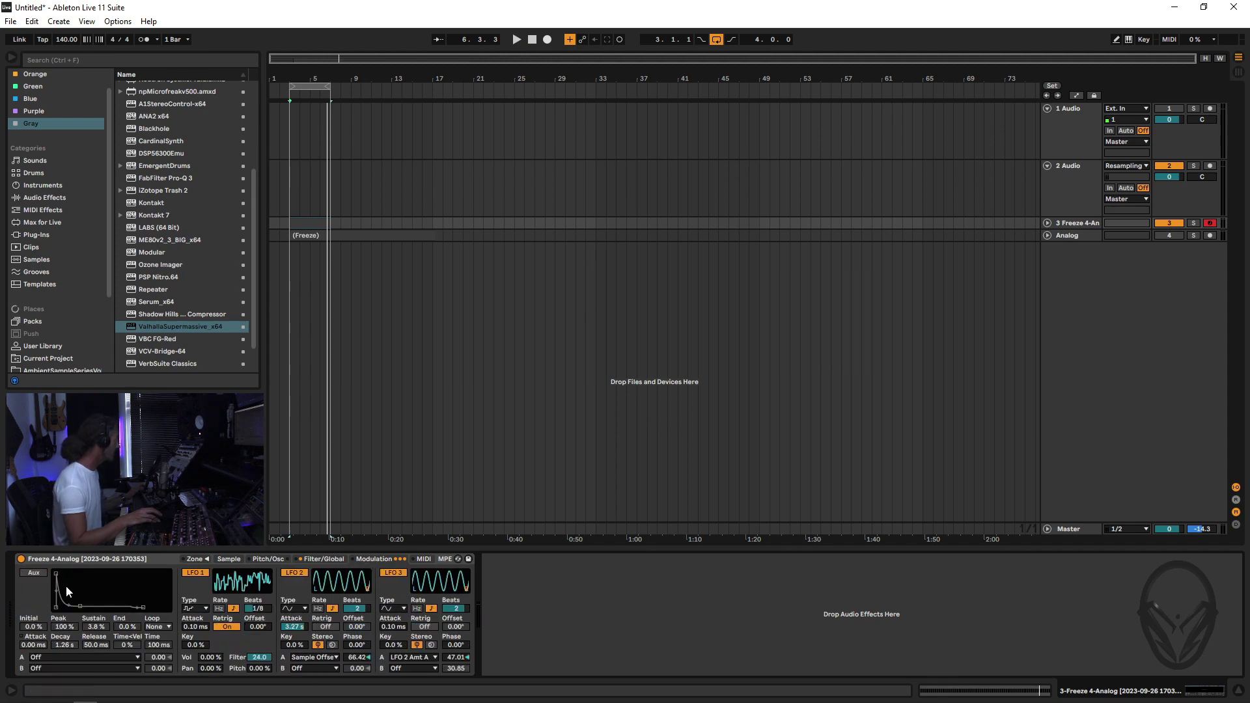
click(33, 573)
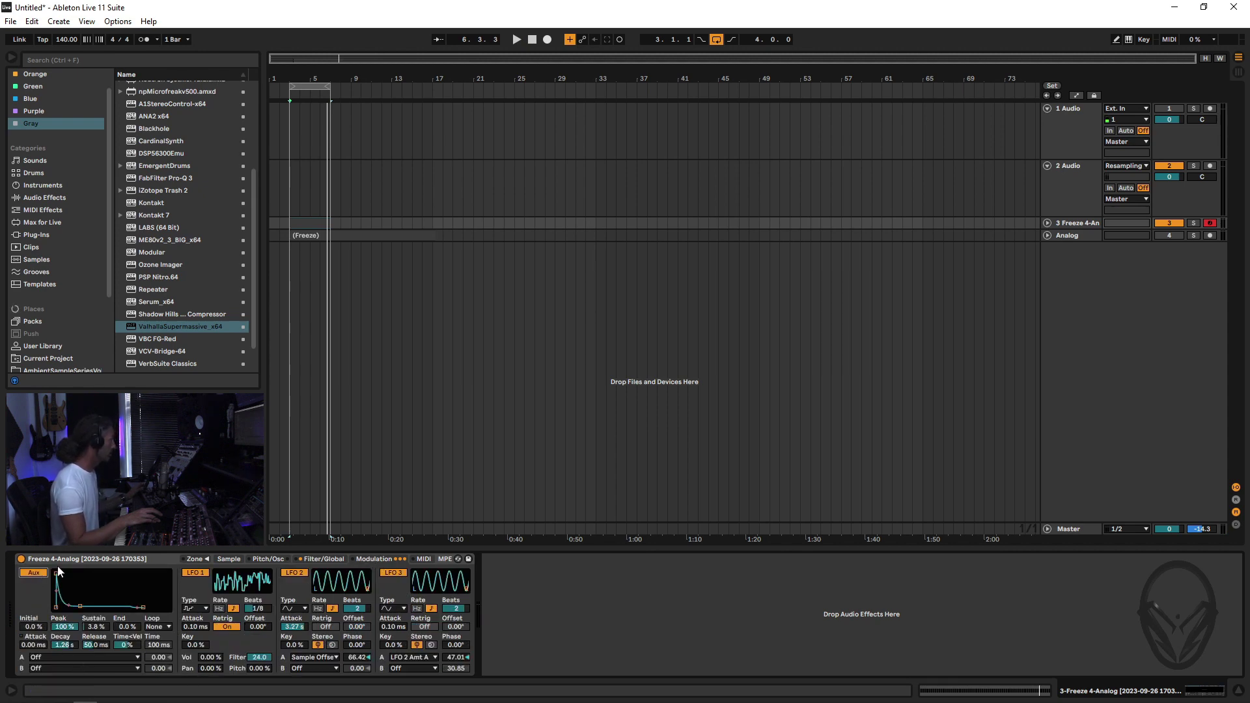
click(103, 658)
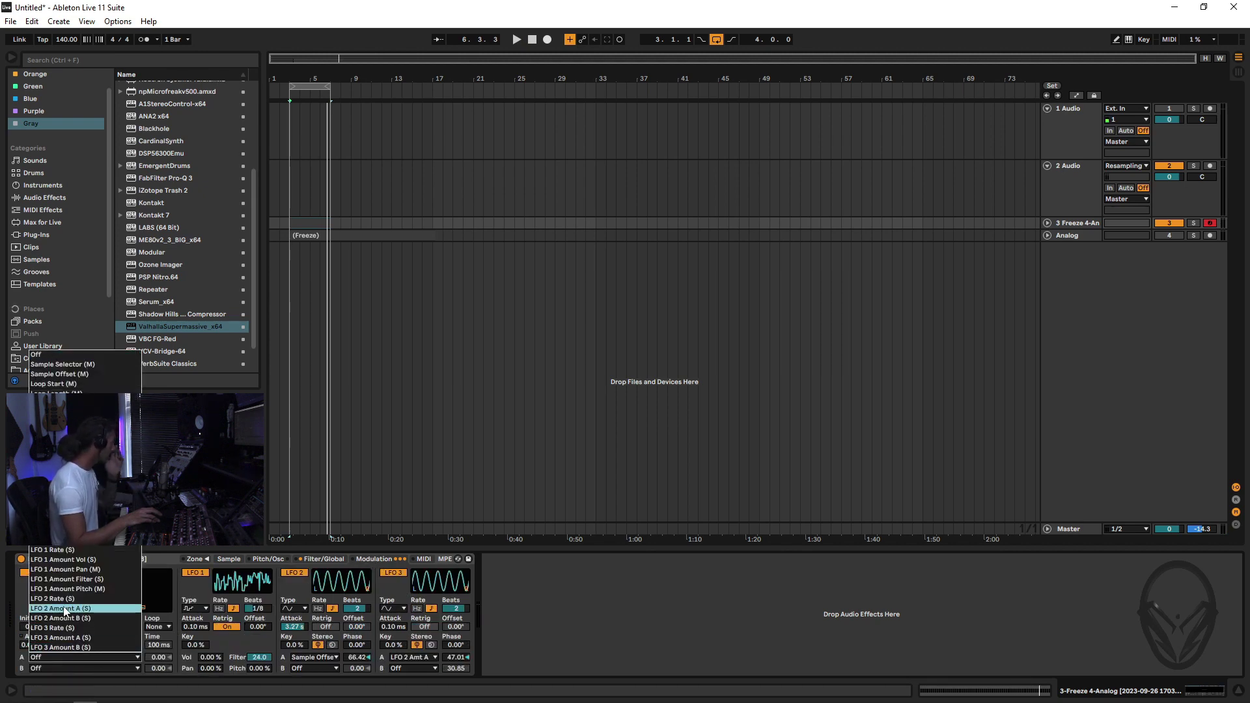
click(67, 506)
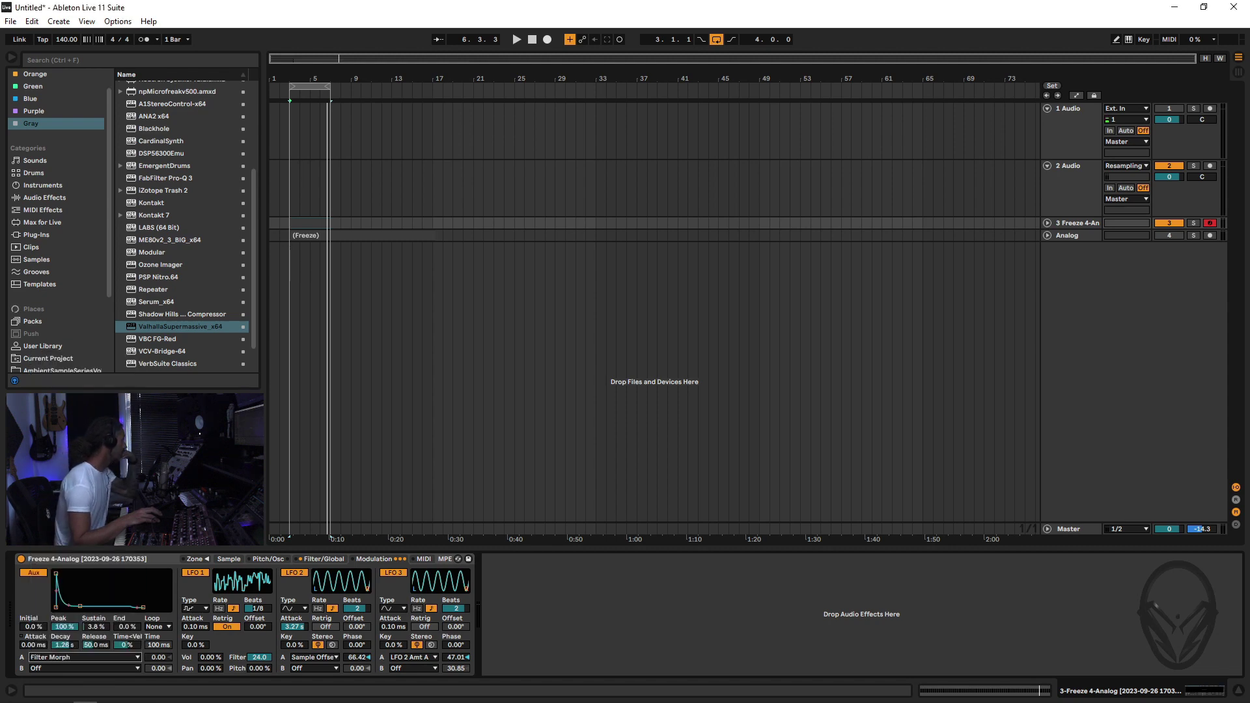
drag(164, 660, 164, 635)
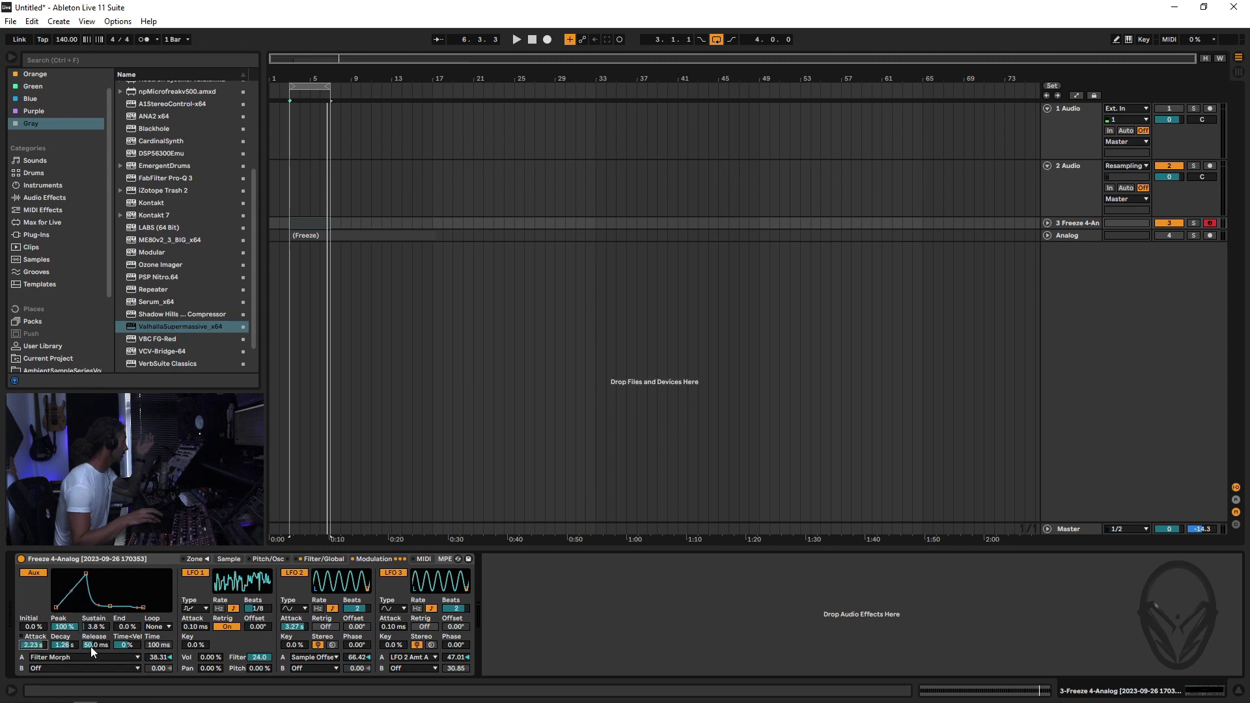
drag(71, 647, 71, 640)
Step: Switch the filter to the Morph type with the OSR circuit and set Morph to 50 hp/no during playback
click(322, 560)
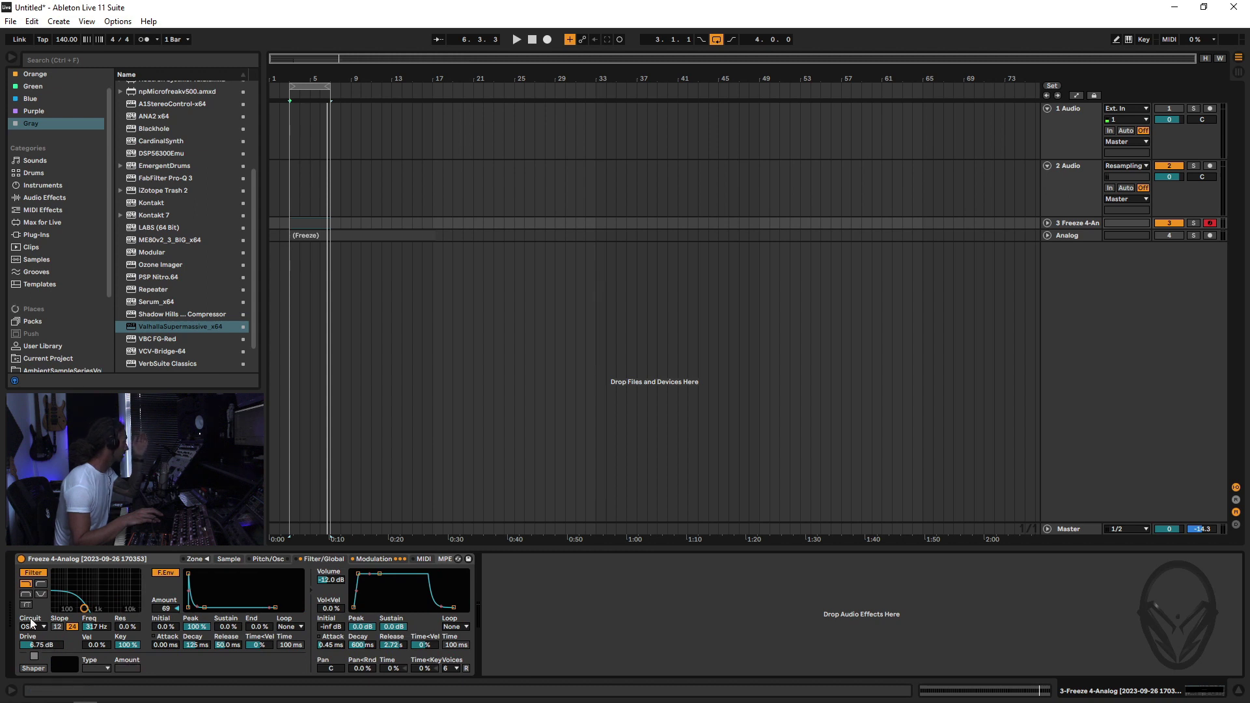
click(26, 604)
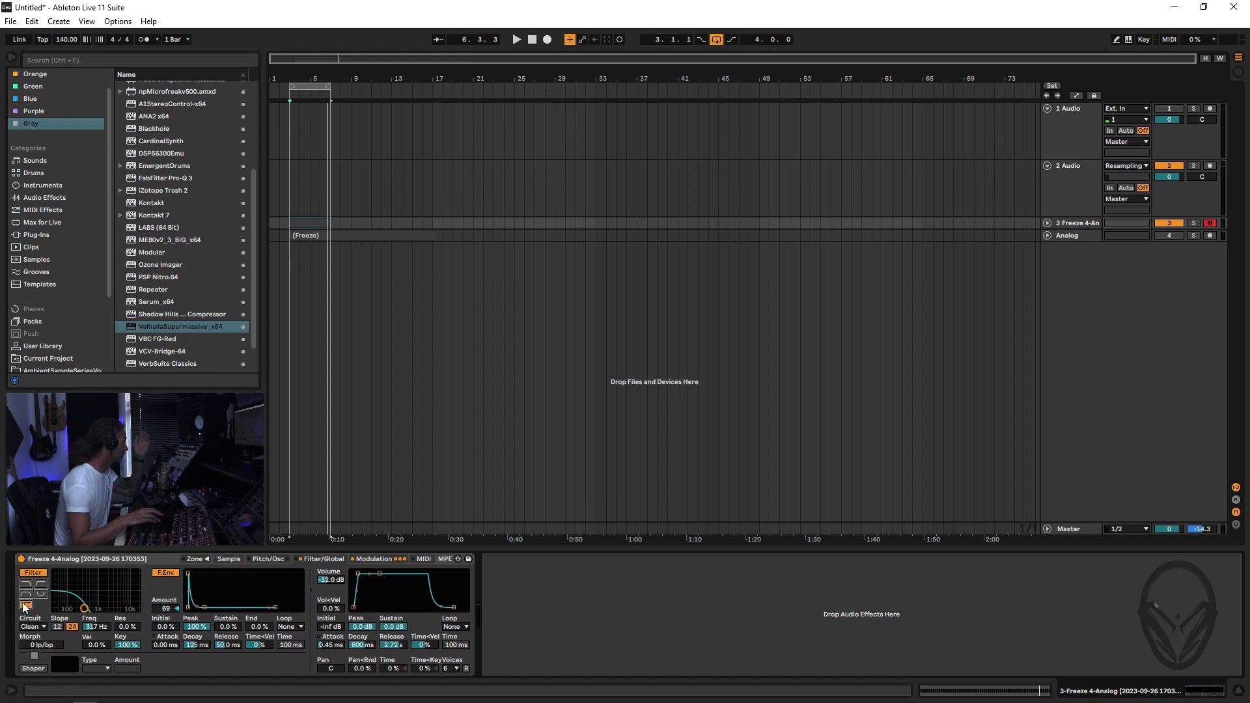
click(36, 626)
click(34, 648)
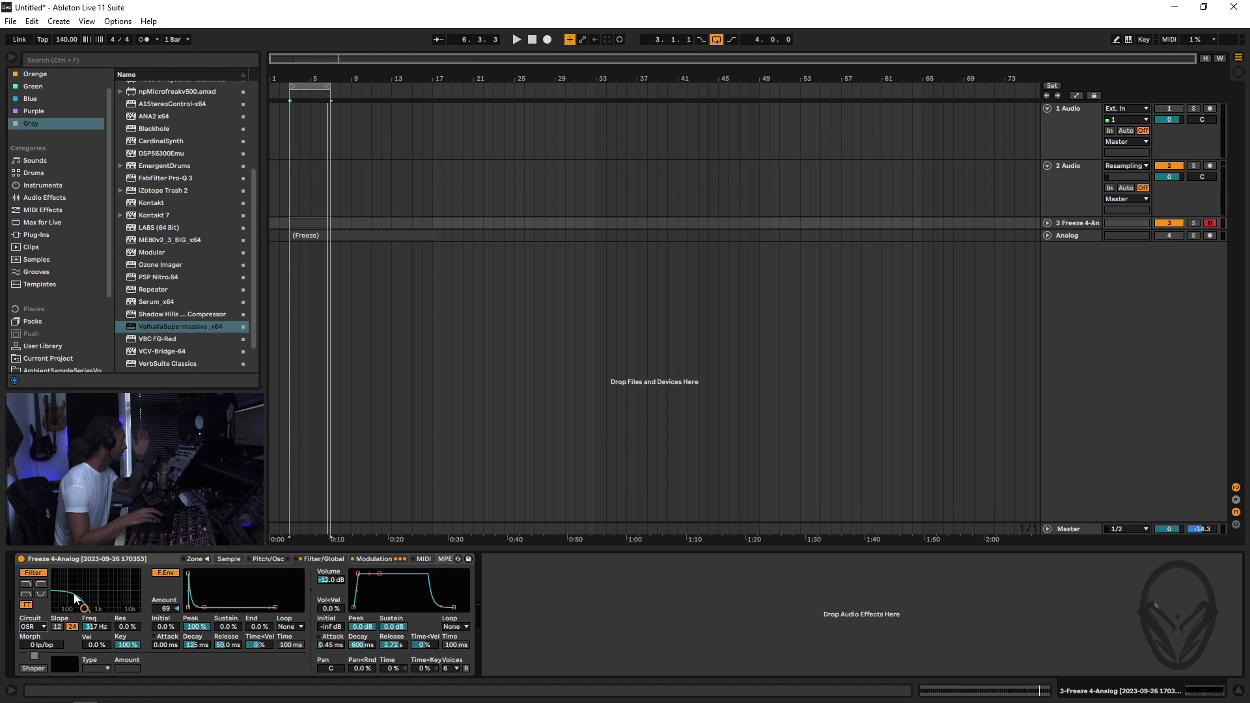
key(space)
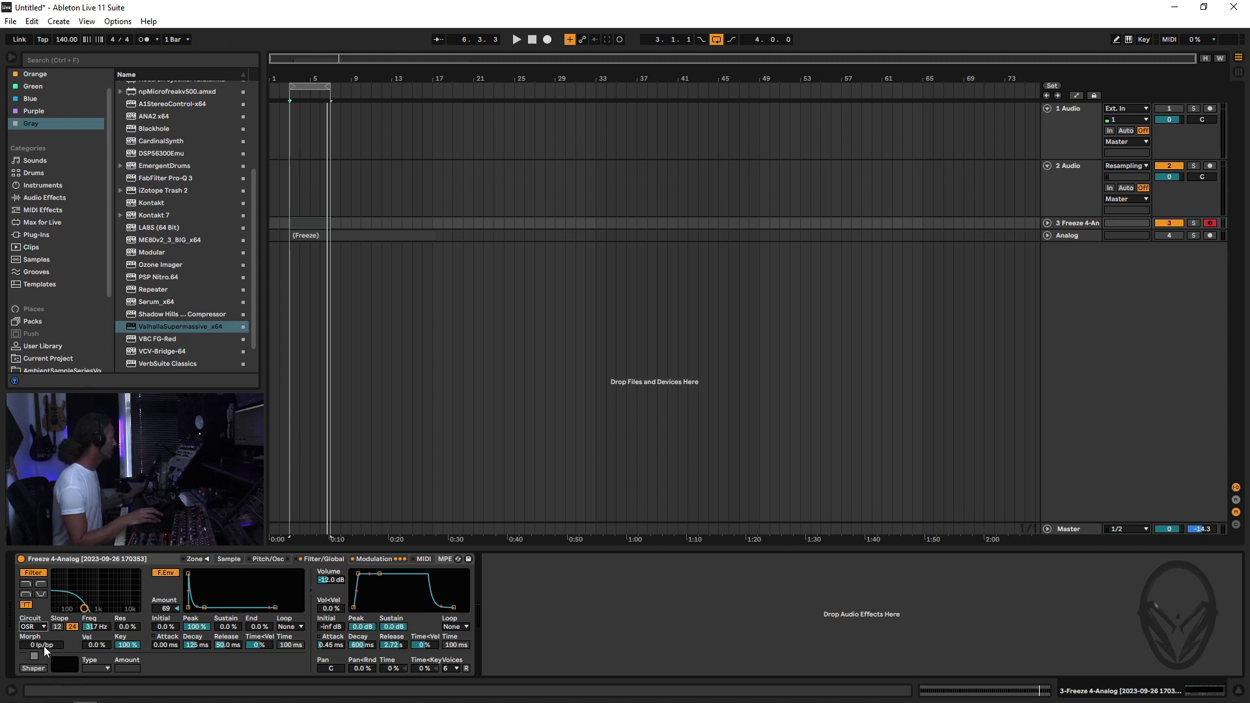
drag(32, 646, 32, 574)
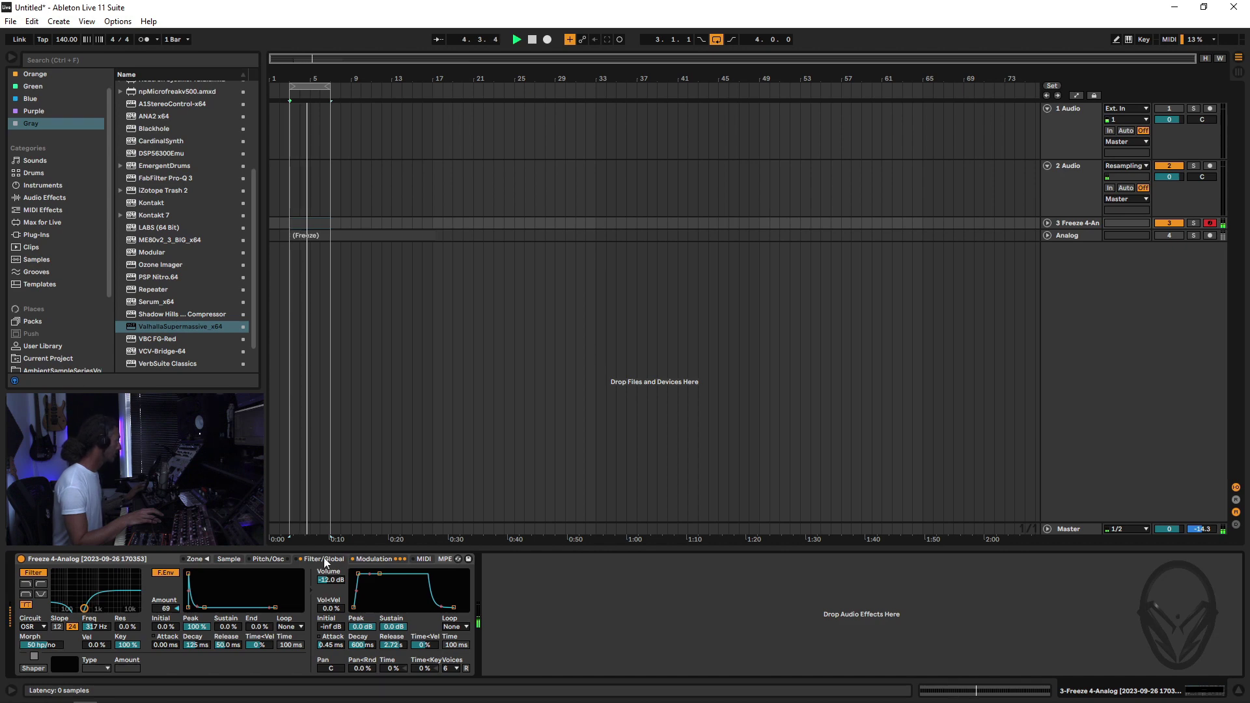
Step: Shape the auxiliary envelope with a 47.5 ms decay and 65% sustain, and set the Filter Morph amount to 100
click(373, 558)
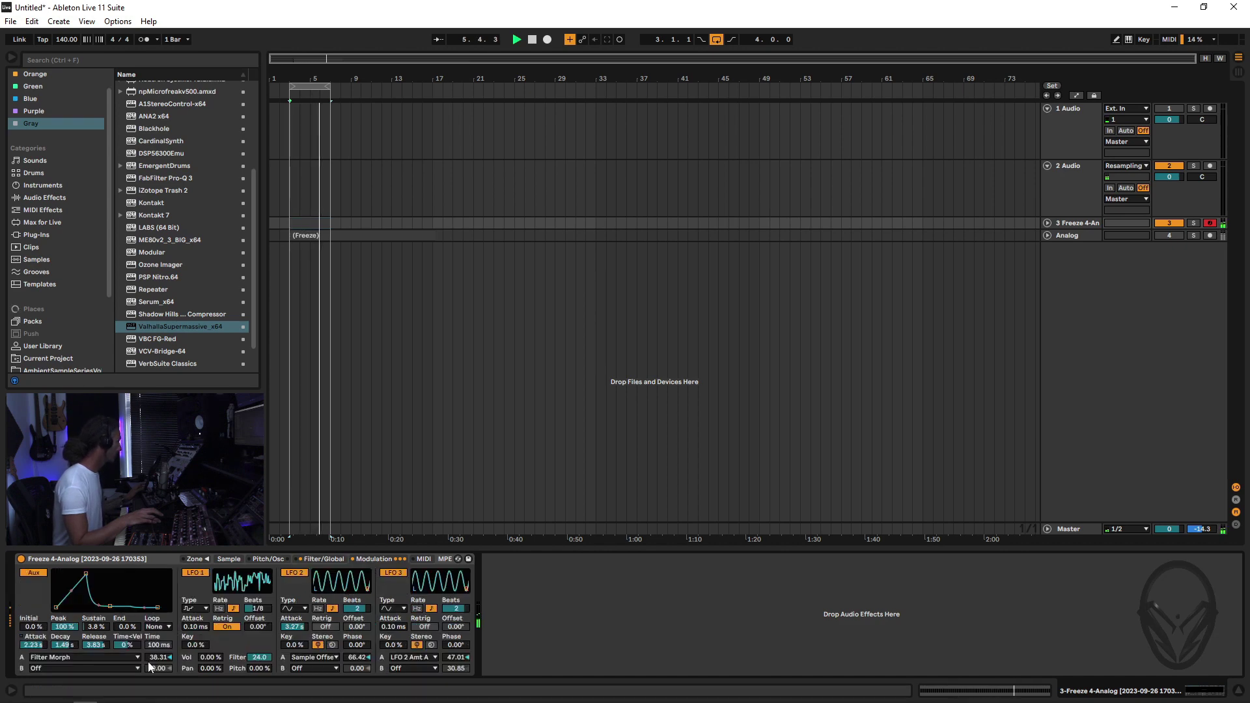
drag(158, 657, 158, 625)
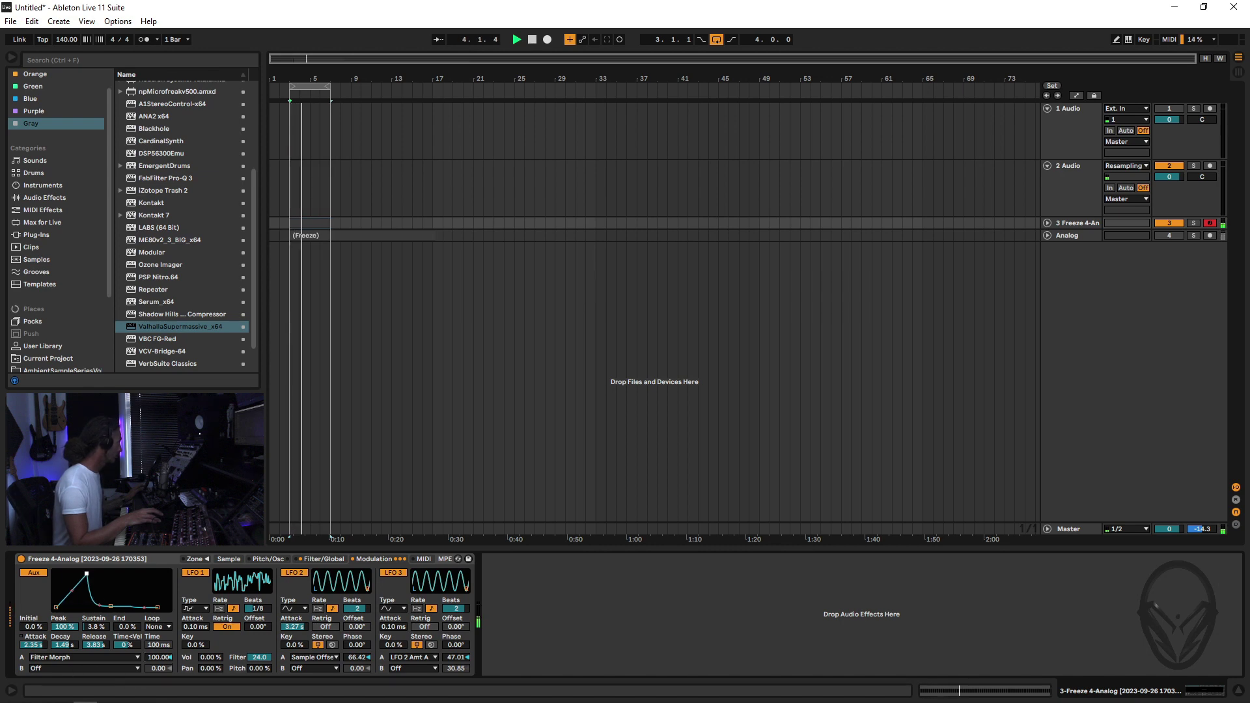
mouse_move(87, 573)
mouse_down()
mouse_move(58, 573)
mouse_move(71, 604)
mouse_move(70, 583)
mouse_up()
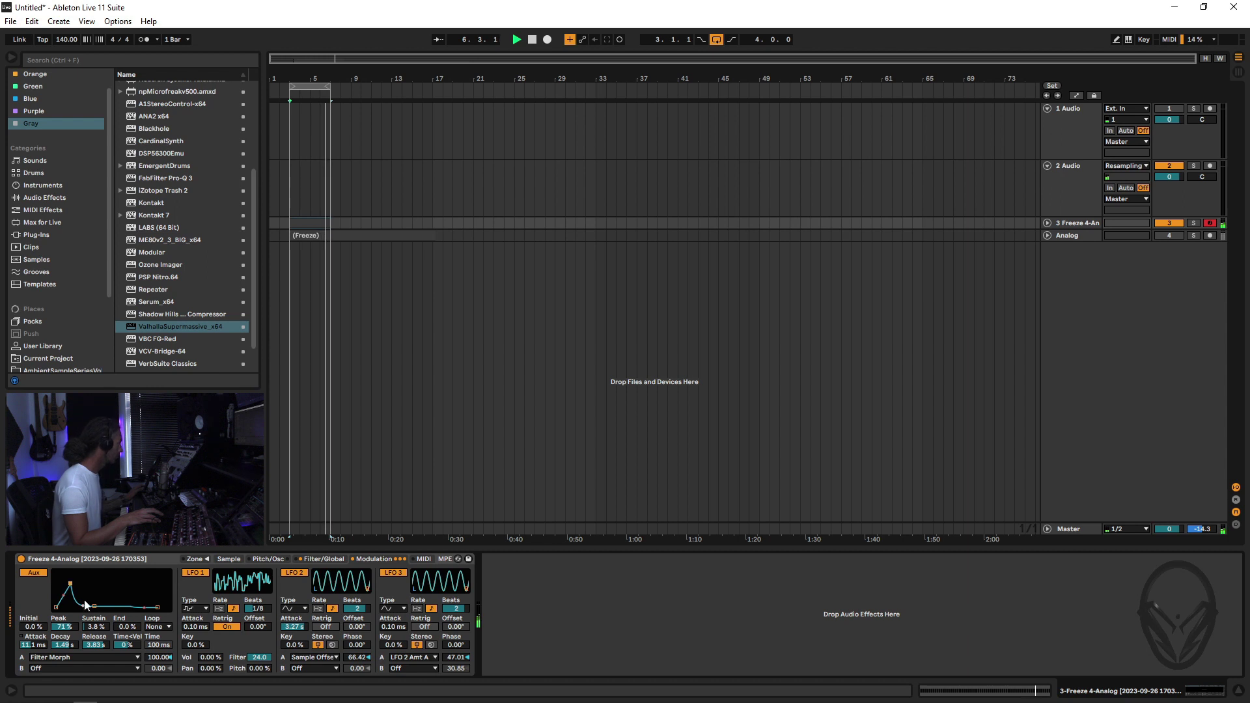
mouse_move(95, 606)
mouse_down()
mouse_move(101, 586)
mouse_move(76, 599)
mouse_move(90, 607)
mouse_move(83, 574)
mouse_move(83, 585)
mouse_up()
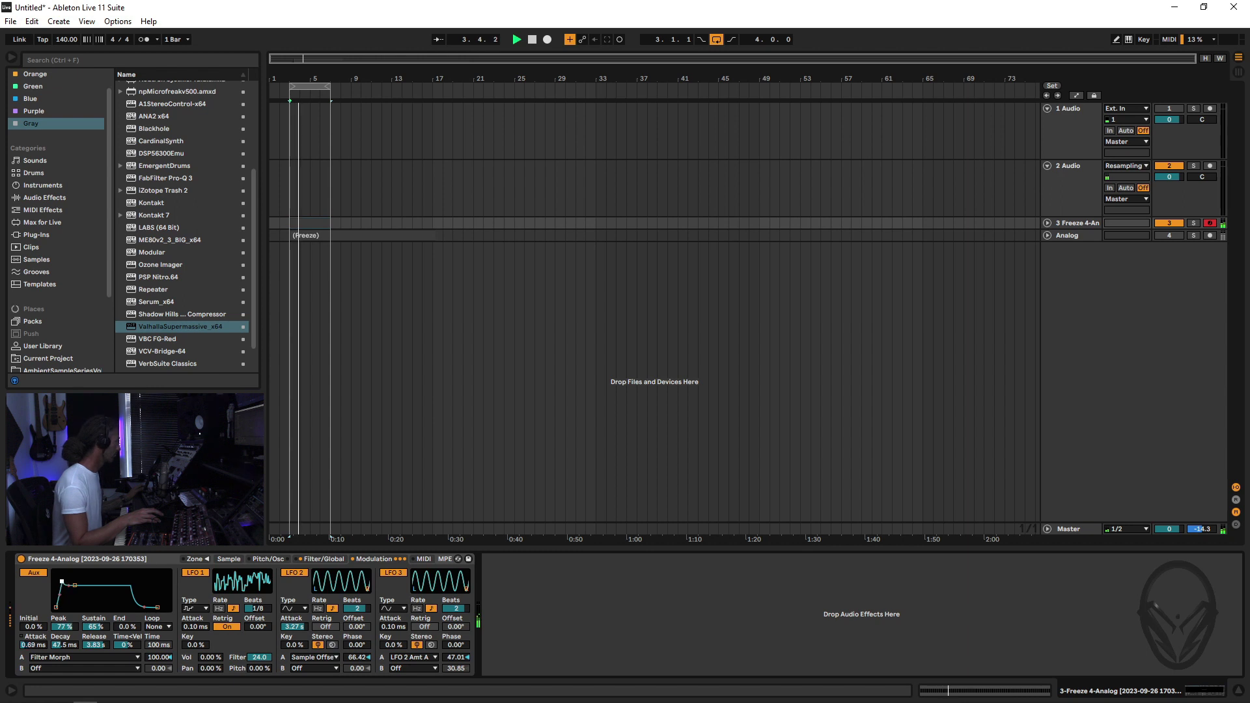
Step: Set the auxiliary envelope's Filter Morph amount to -100, with its peak at 100% and attack at 2.00 ms
drag(156, 659, 157, 690)
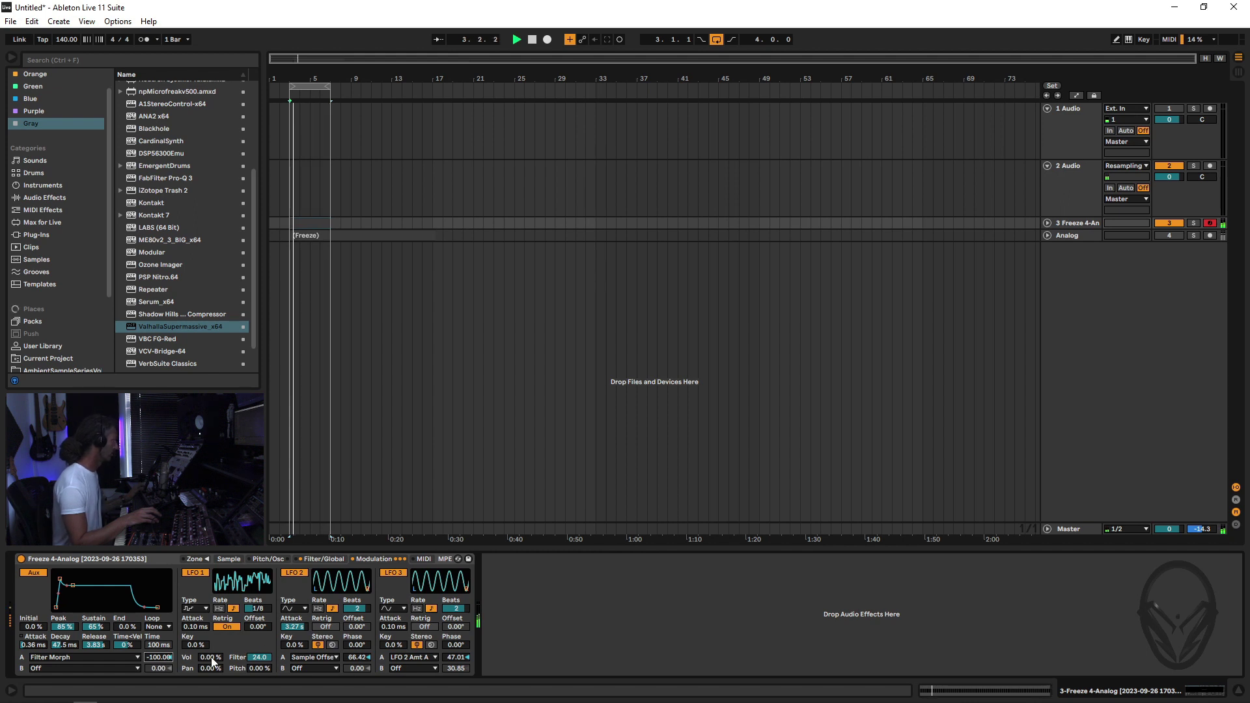
drag(60, 578, 61, 573)
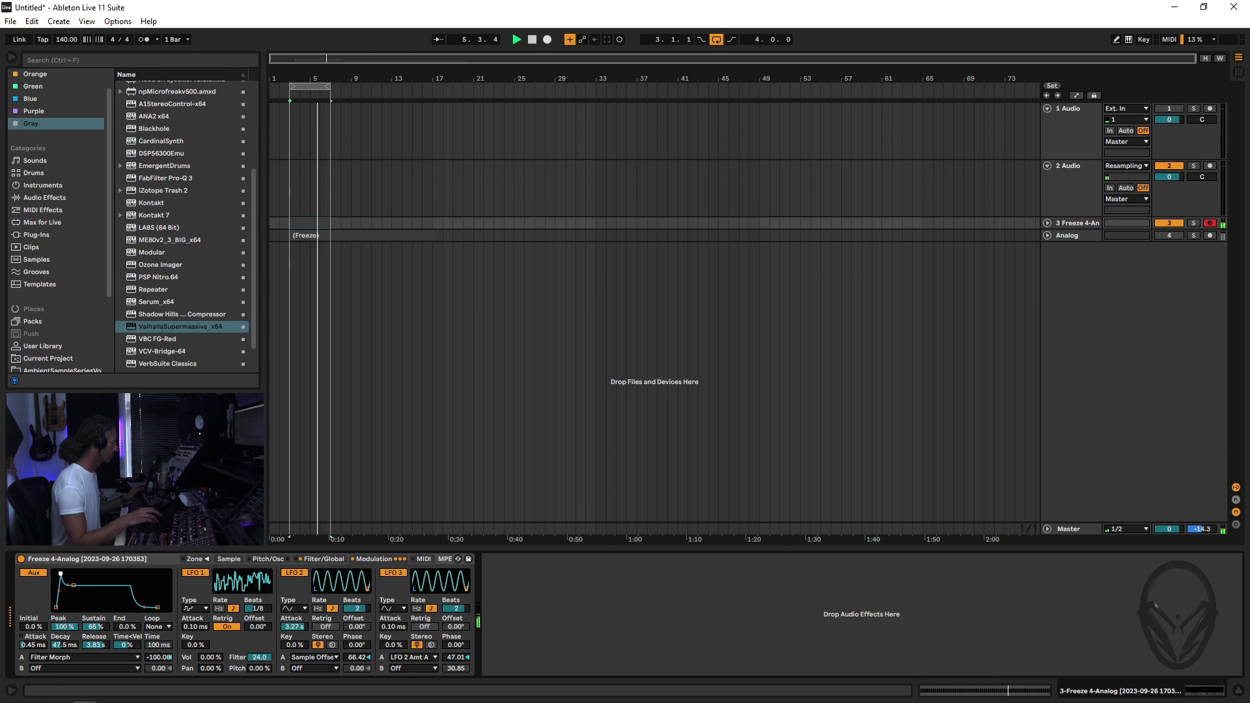
drag(60, 573, 65, 574)
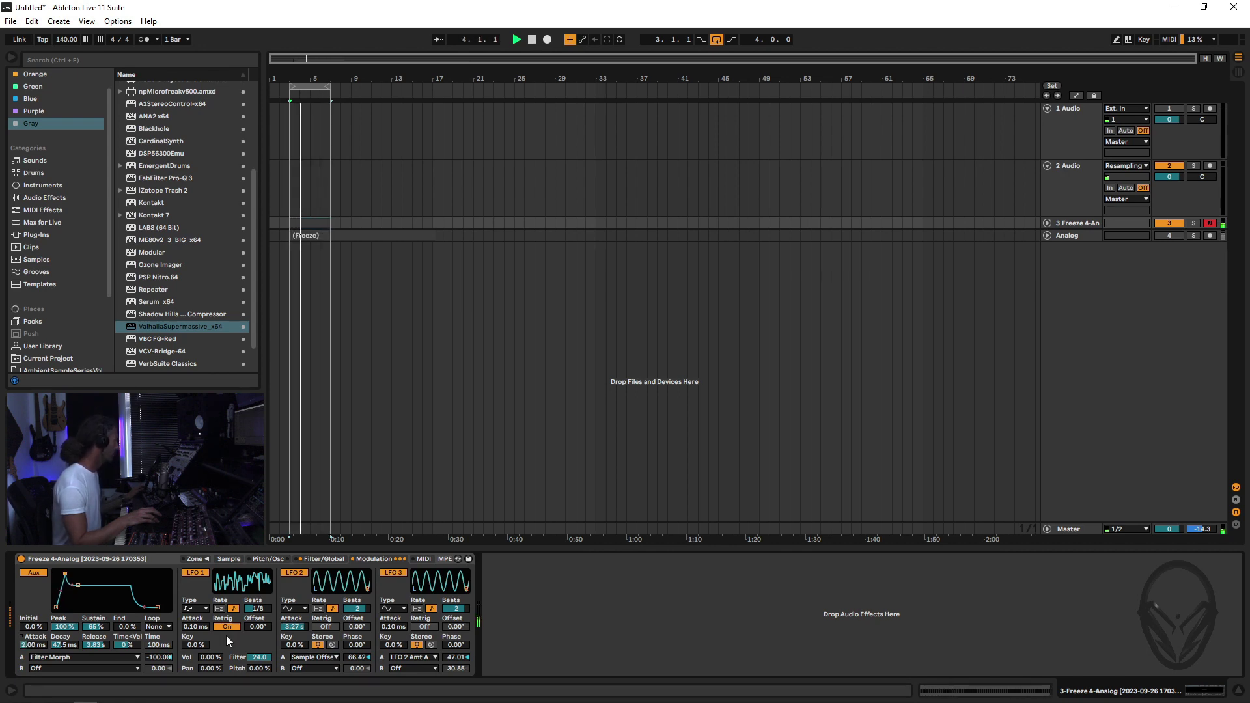
Step: Check the mixer levels and sample settings, and set the sampler's volume to 0.00 dB
key(Tab)
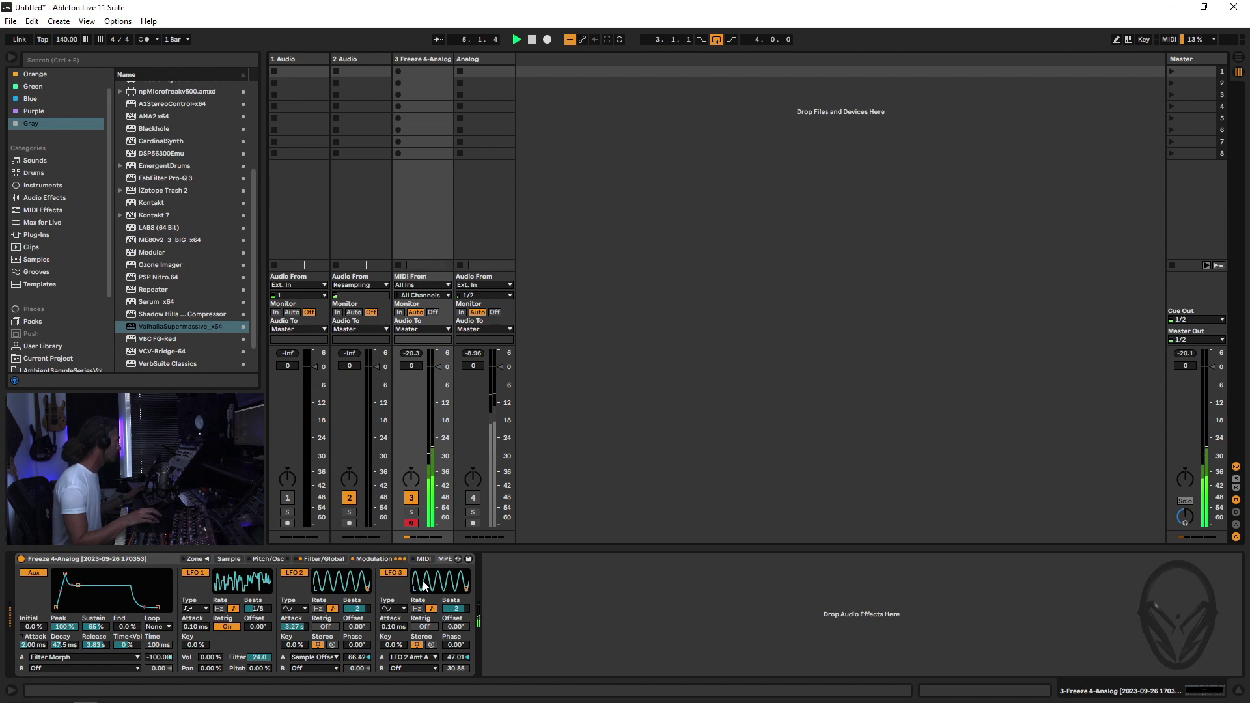
key(Tab)
click(229, 558)
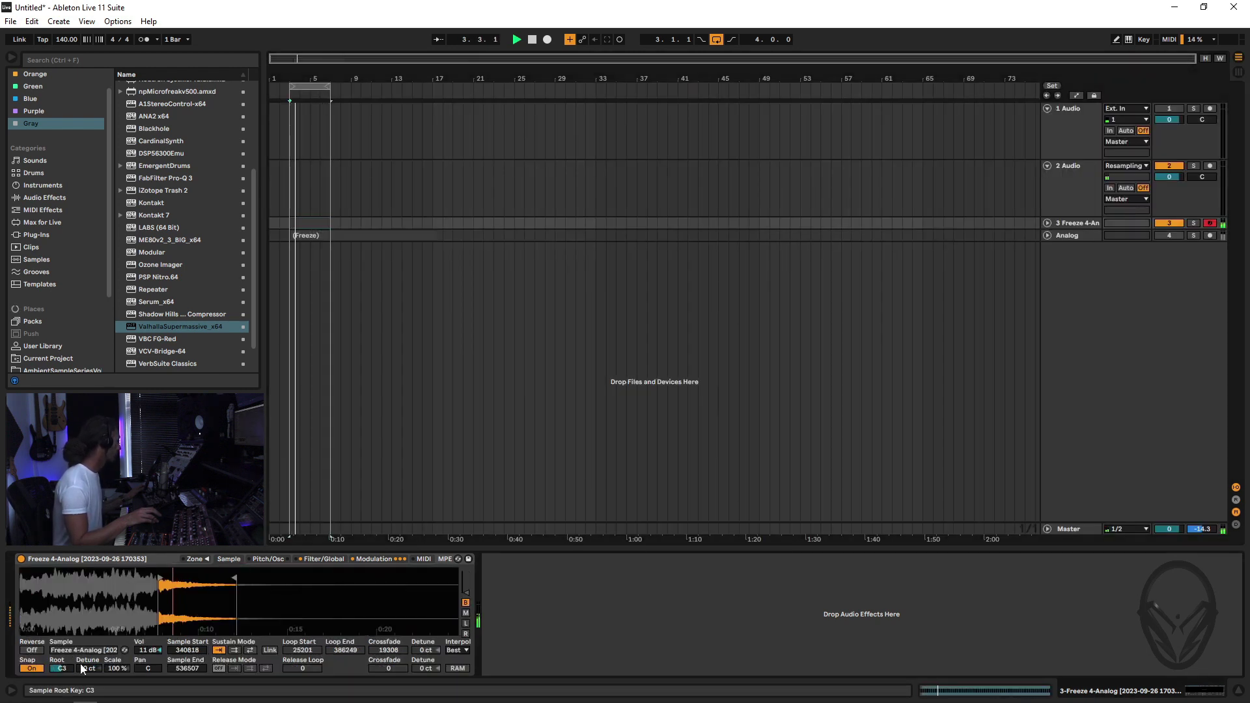
click(323, 559)
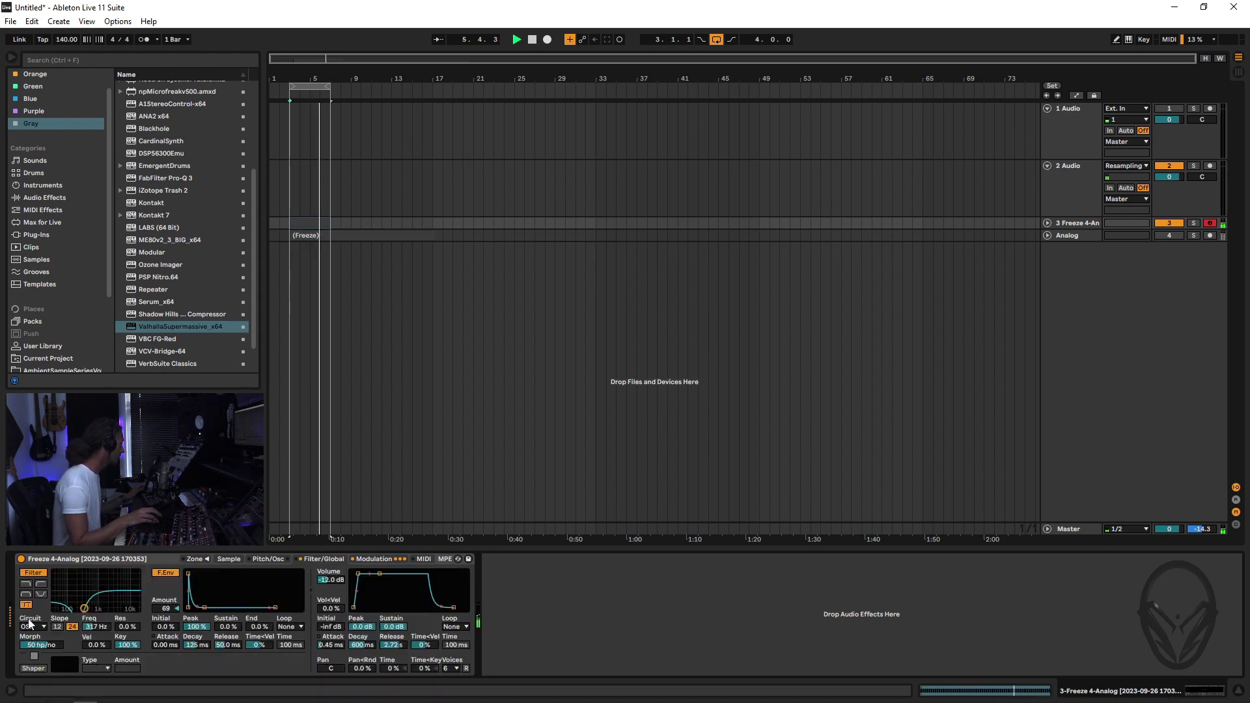
drag(331, 581, 479, 616)
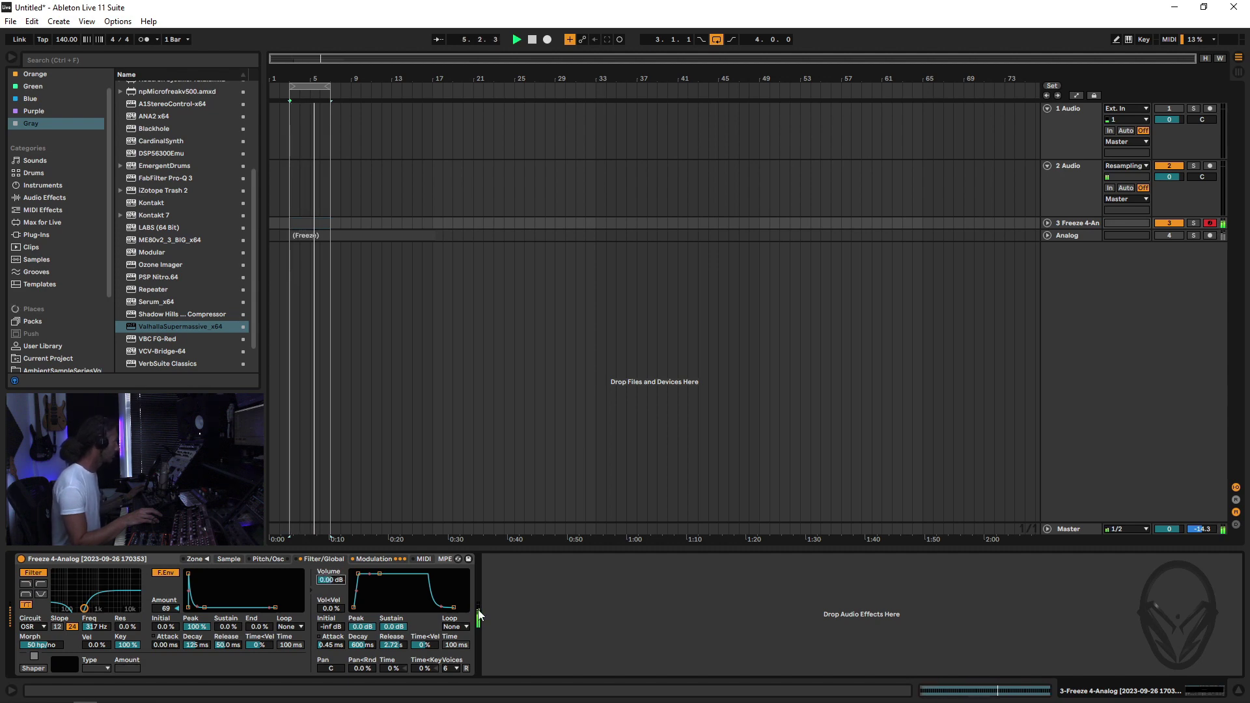
Step: Try ValhallaSupermassive after the sampler on the Freeze track, loading its user preset Default
key(Tab)
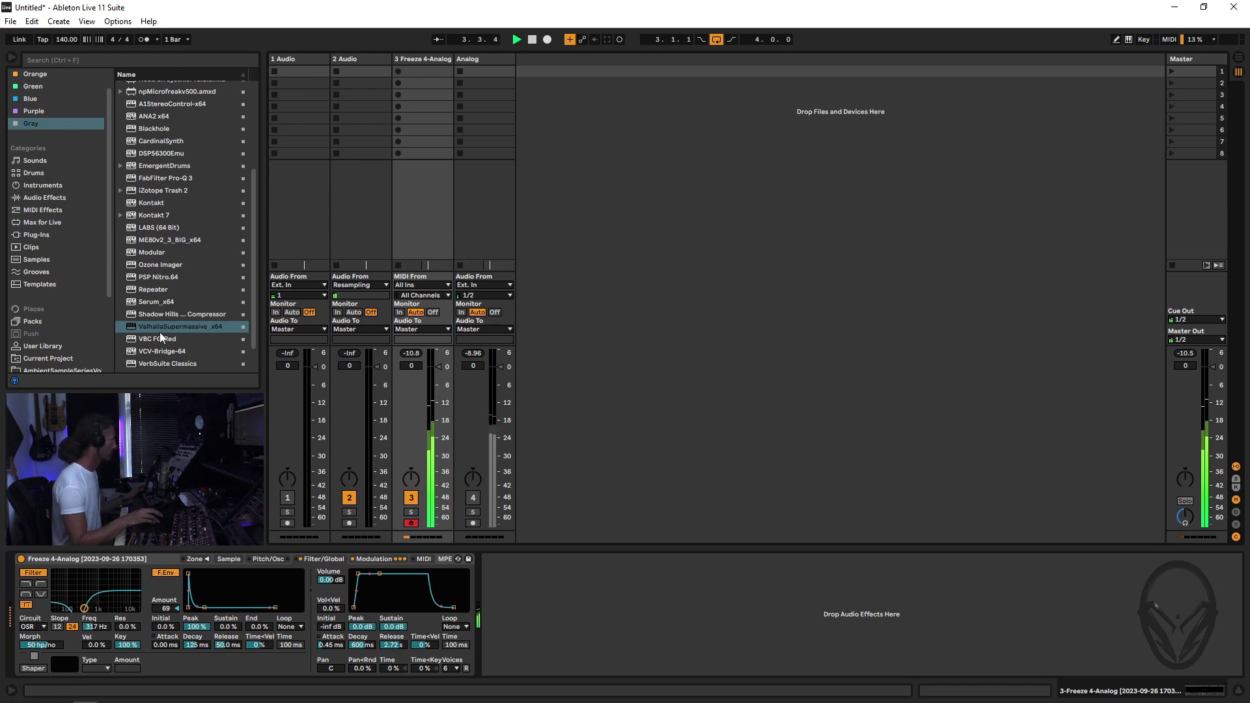
drag(181, 327, 651, 590)
click(511, 558)
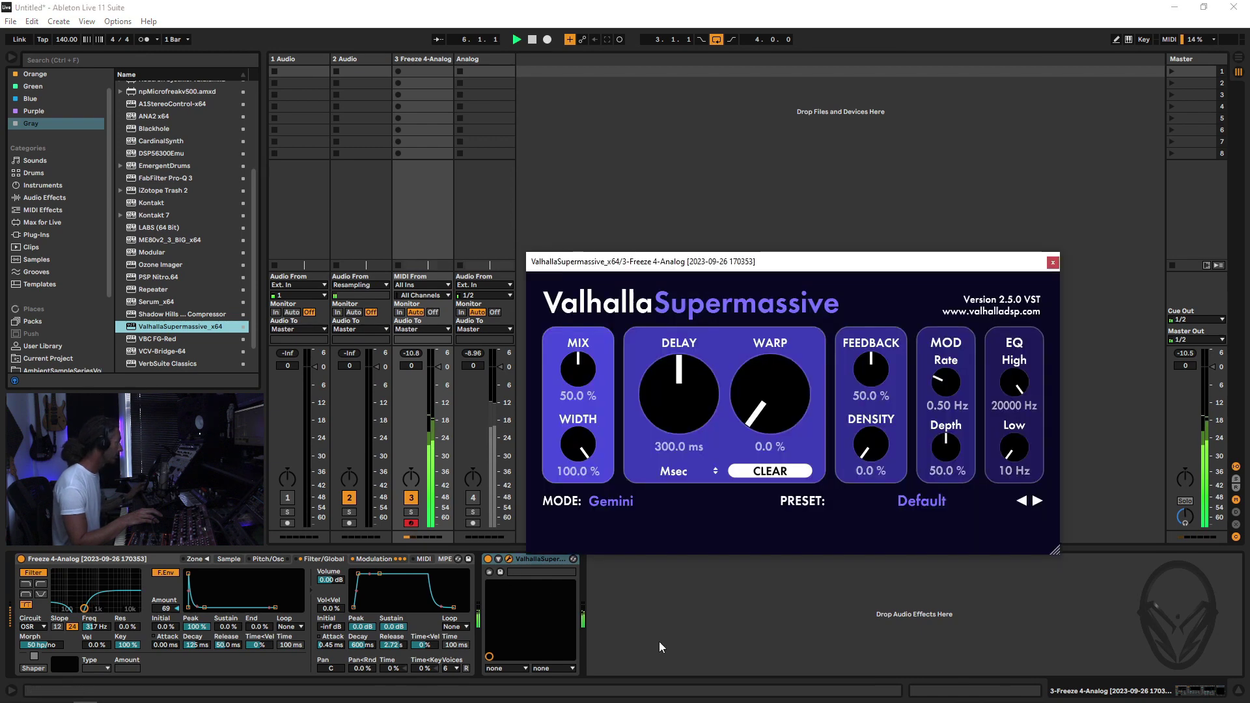
click(952, 499)
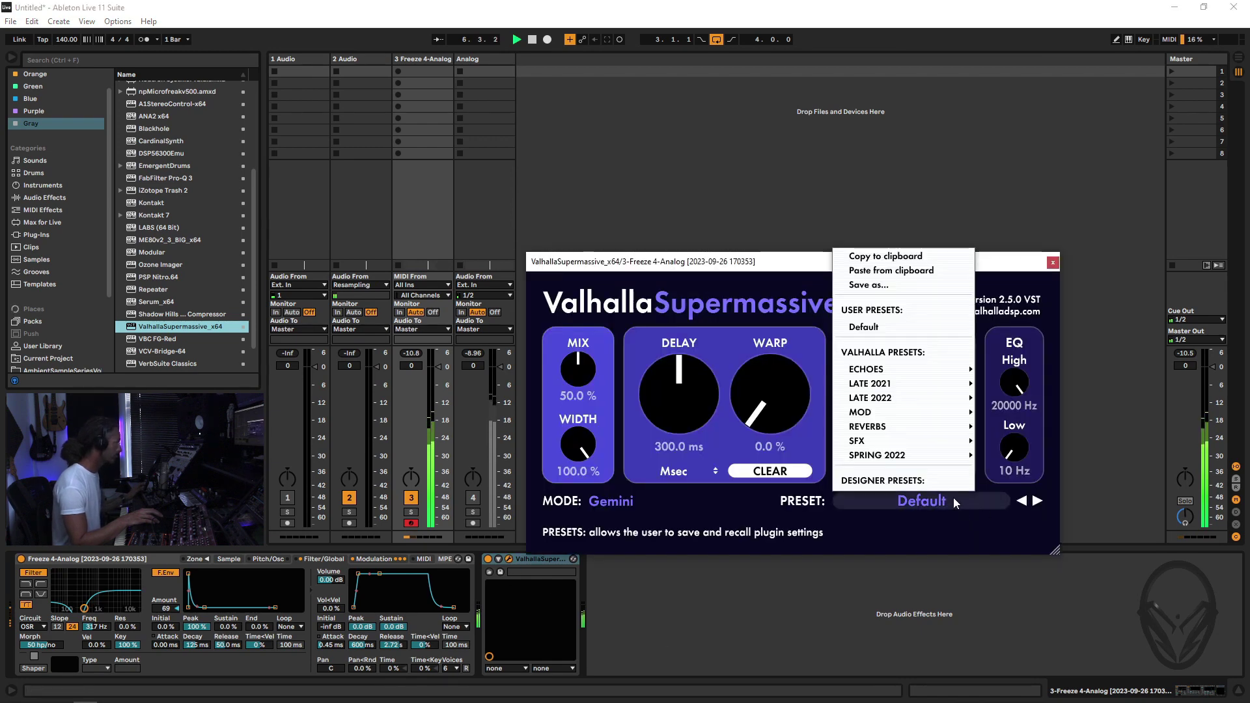
click(905, 324)
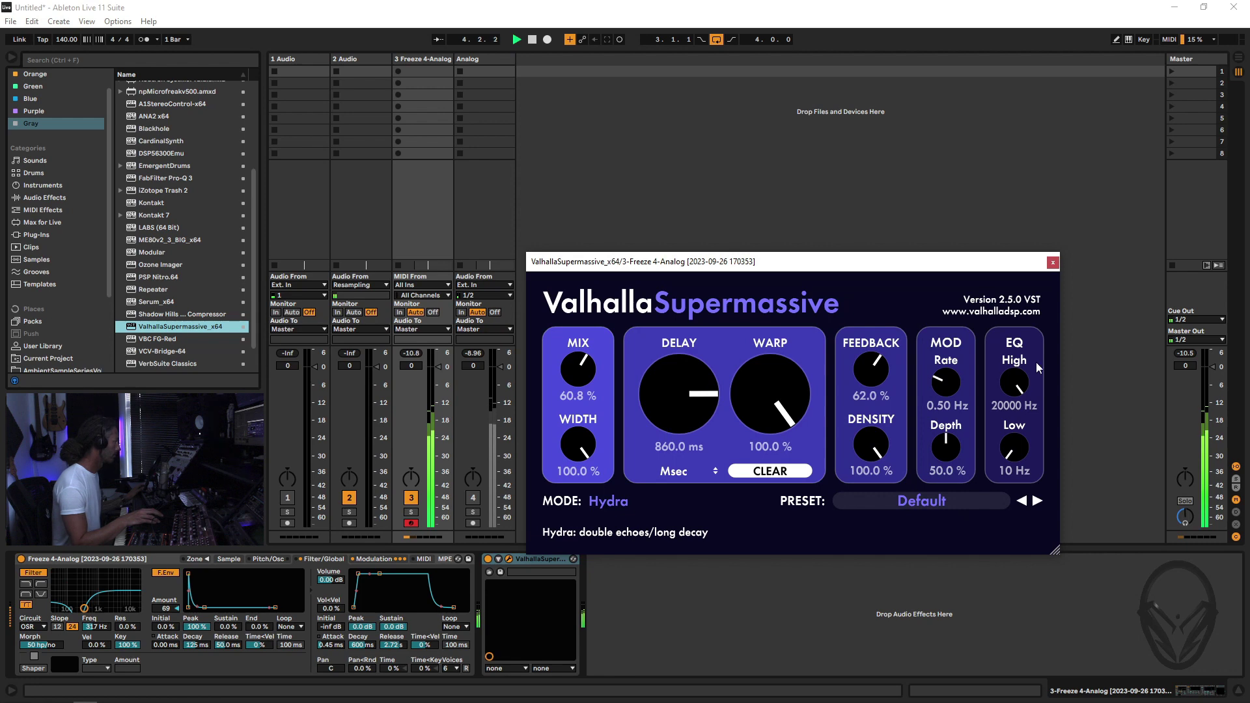
Step: Try the reverb at a 12.0% mix with its low cut at 250 Hz
click(584, 377)
drag(584, 378, 578, 436)
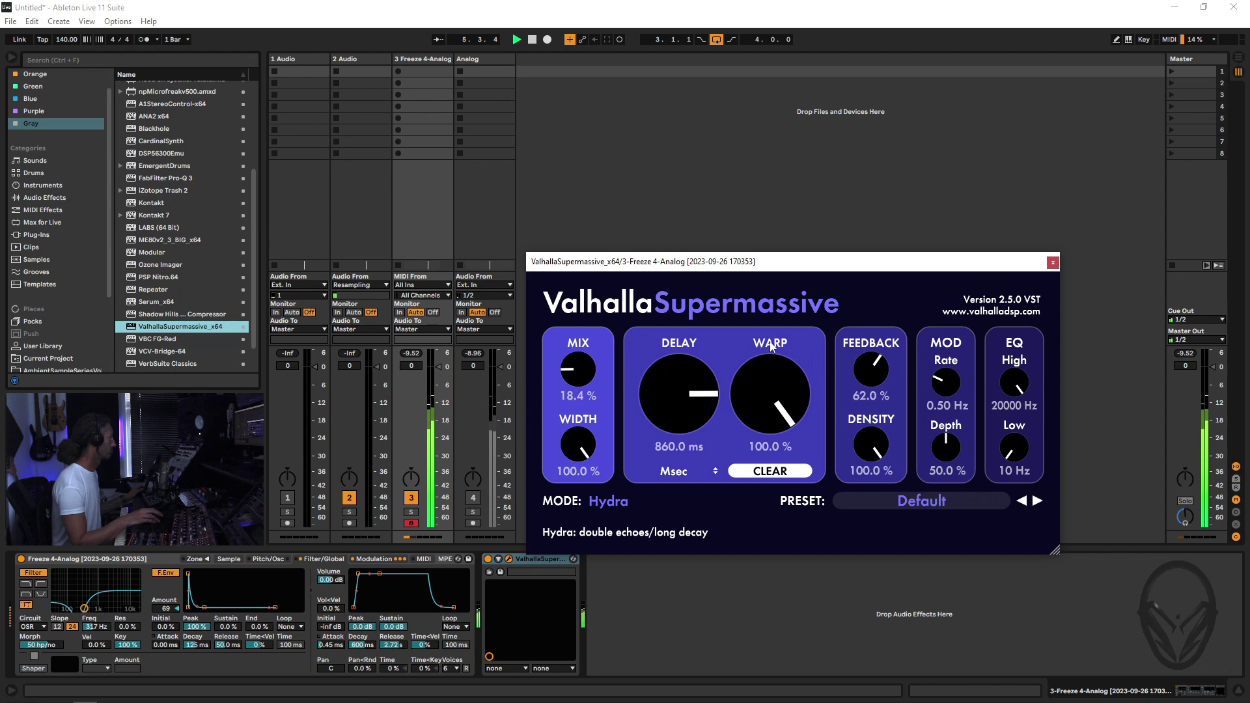
drag(1024, 461, 1017, 446)
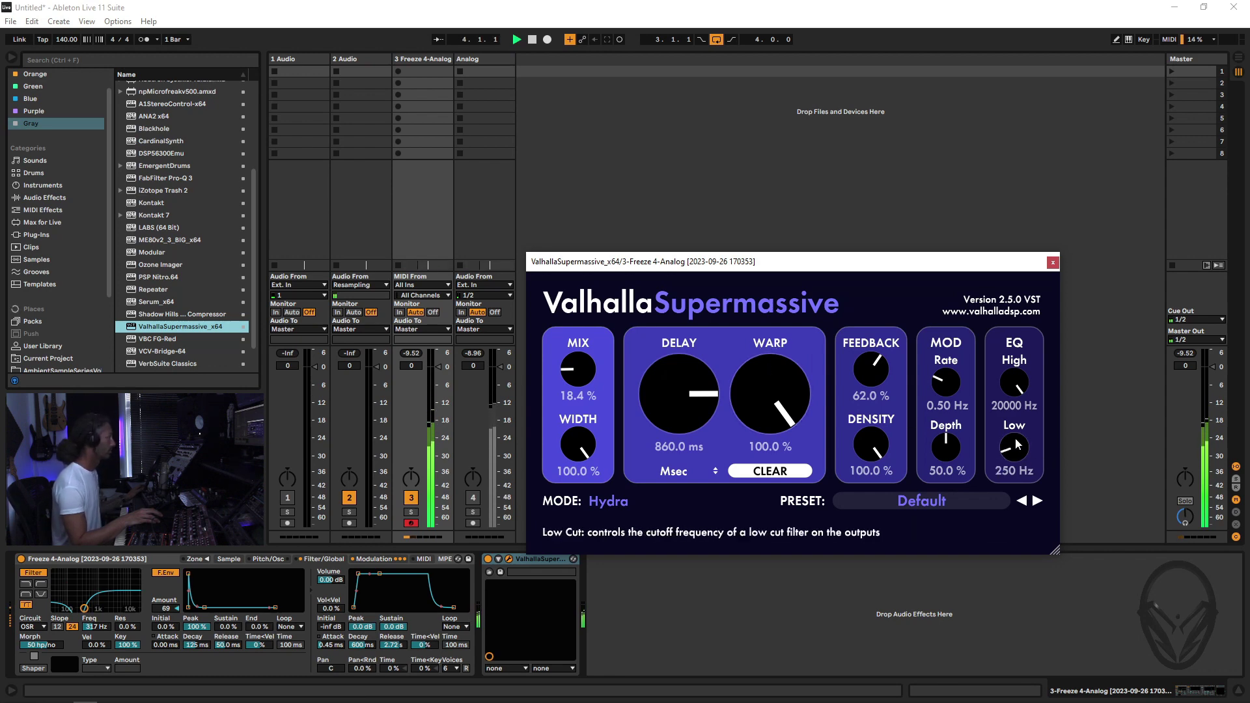
drag(588, 381, 589, 385)
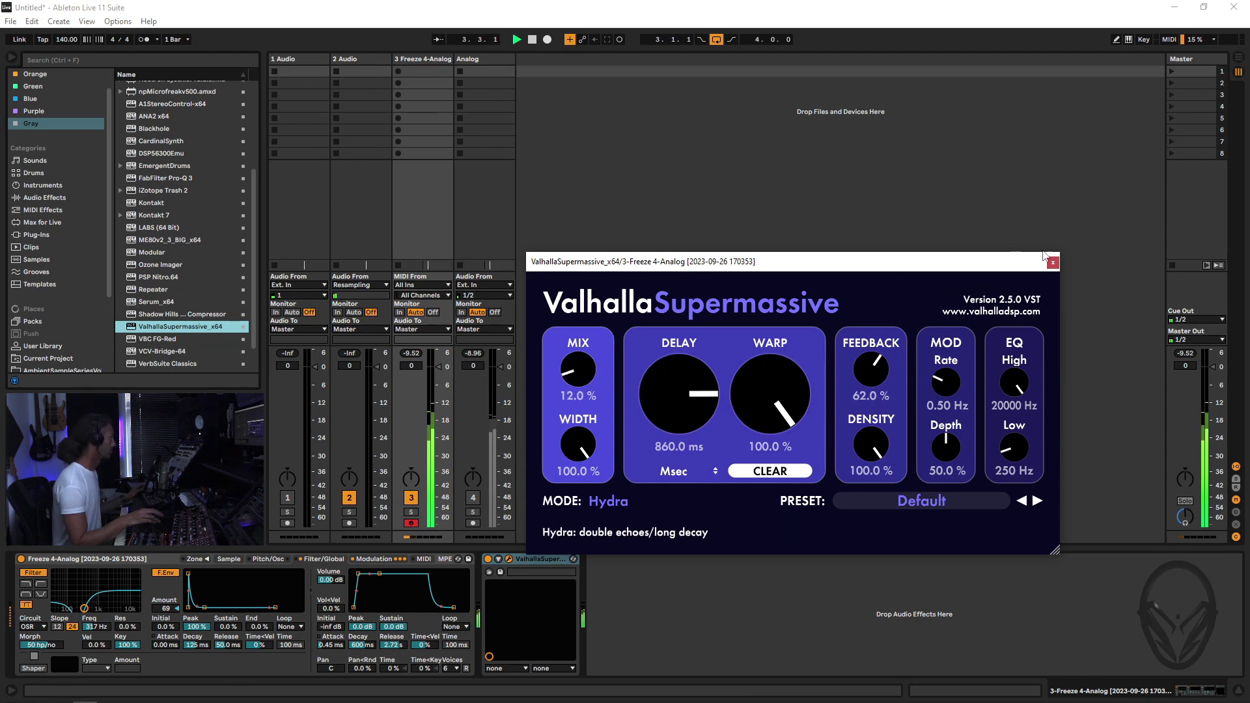
Step: Close the ValhallaSupermassive window and remove the effect from the Freeze track
click(1053, 263)
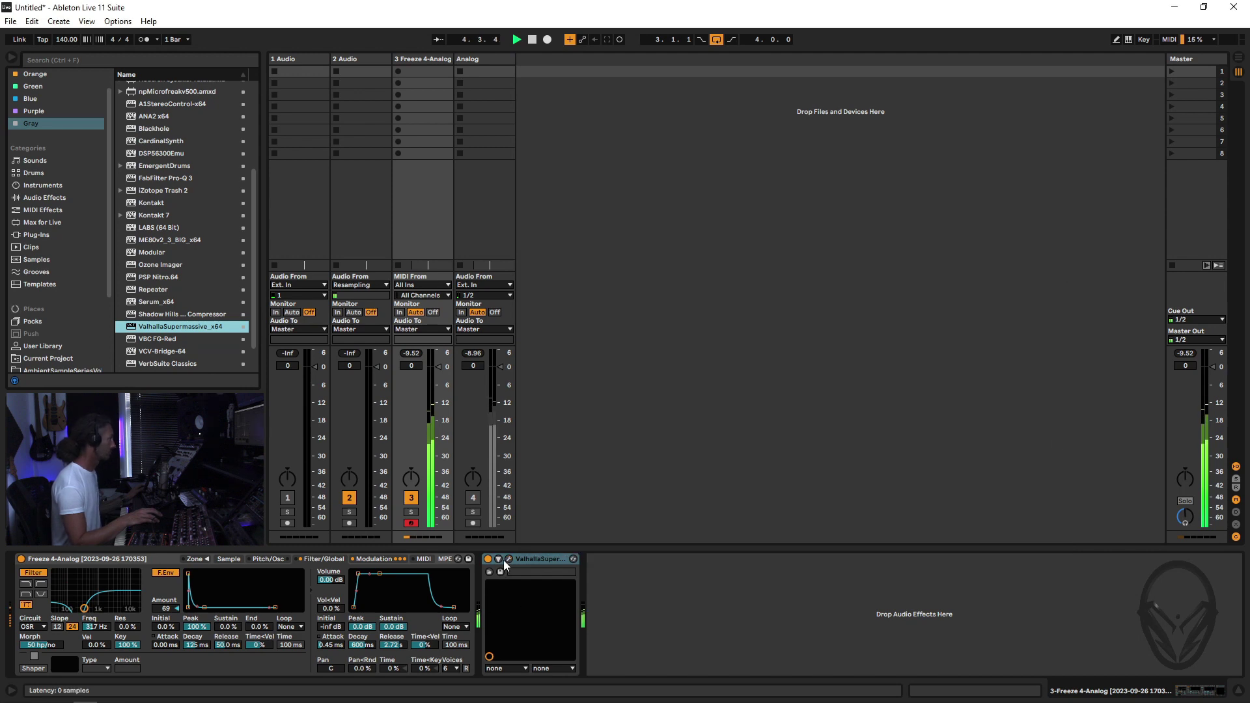
click(534, 560)
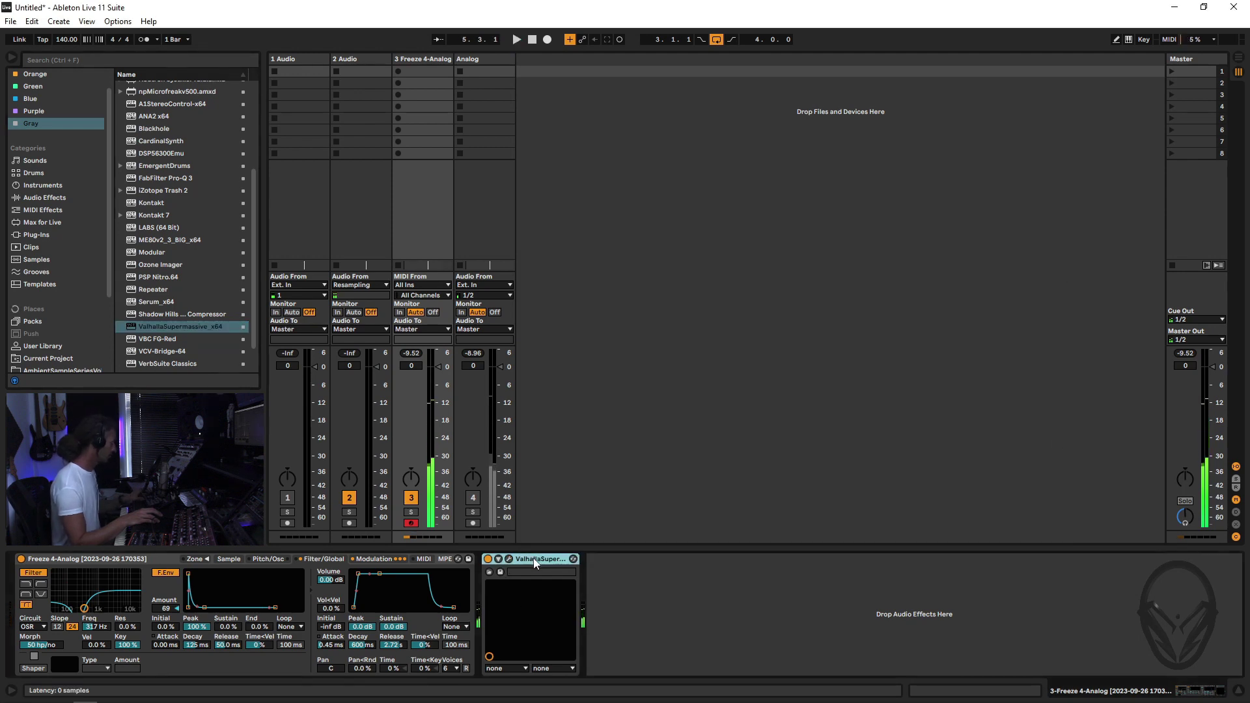
key(Delete)
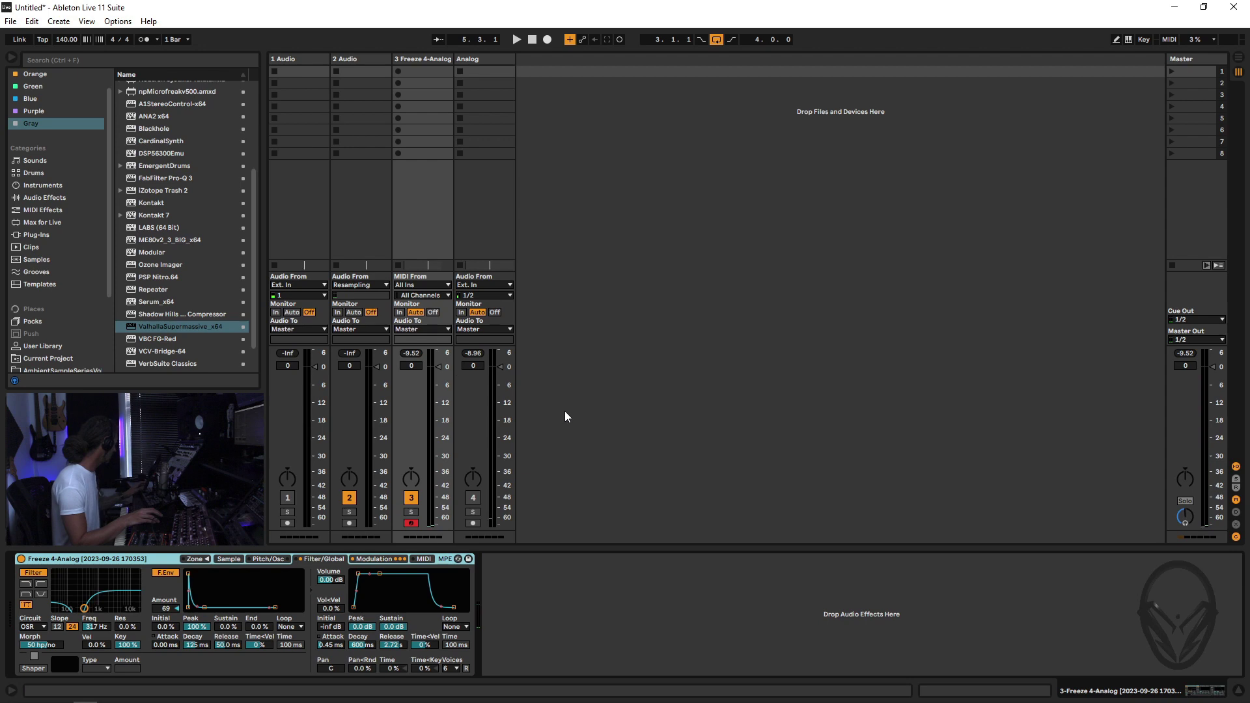
Step: Transpose all notes in the Freeze track's MIDI clip down an octave to C2 and start playback
click(431, 57)
key(Tab)
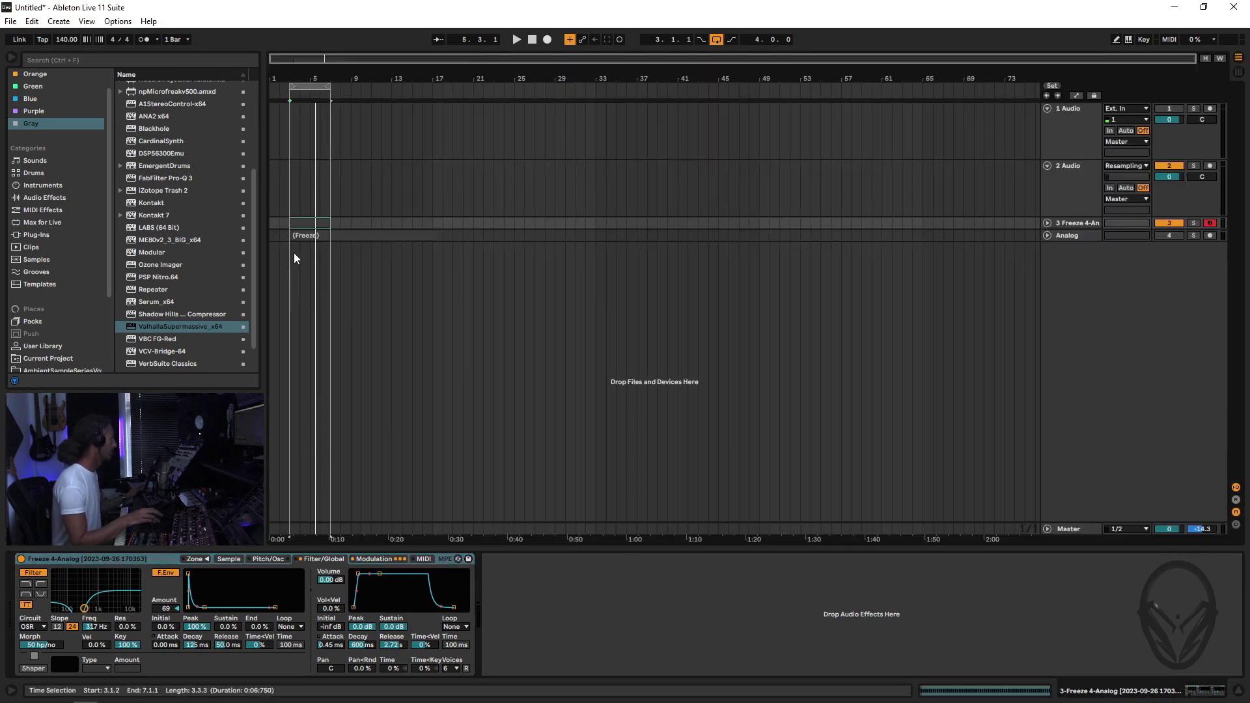
double_click(310, 222)
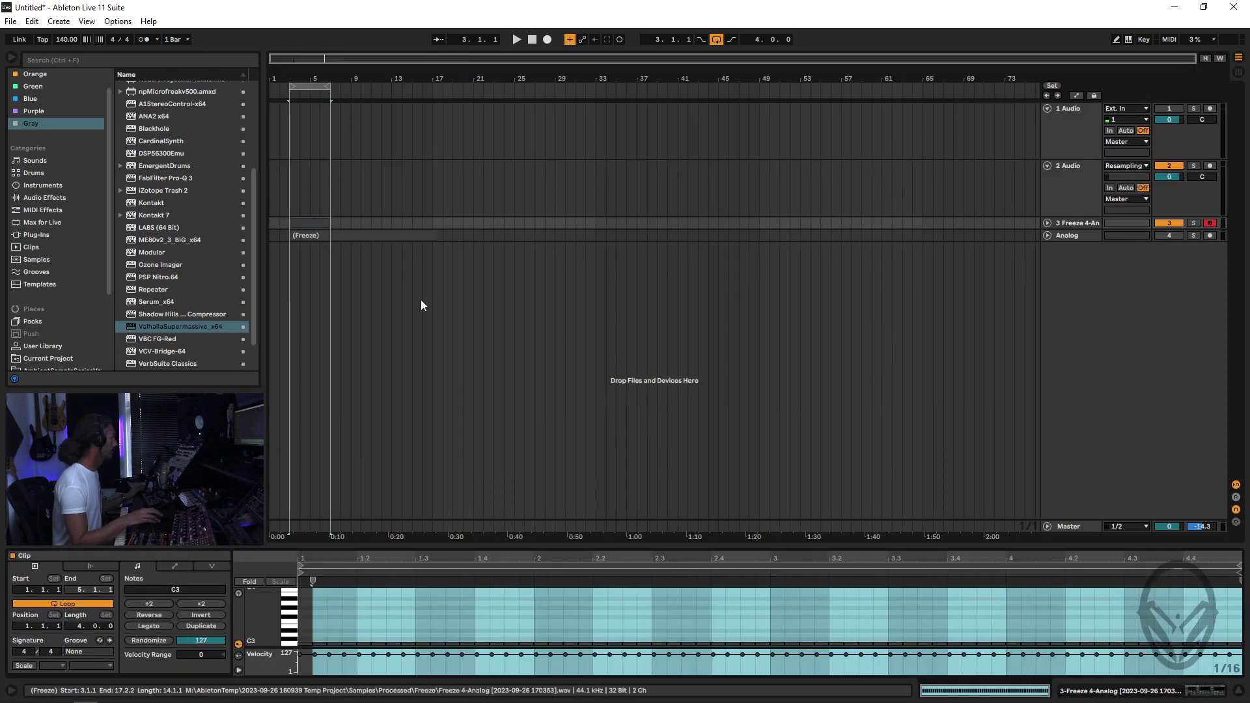
click(407, 615)
key(ctrl+a)
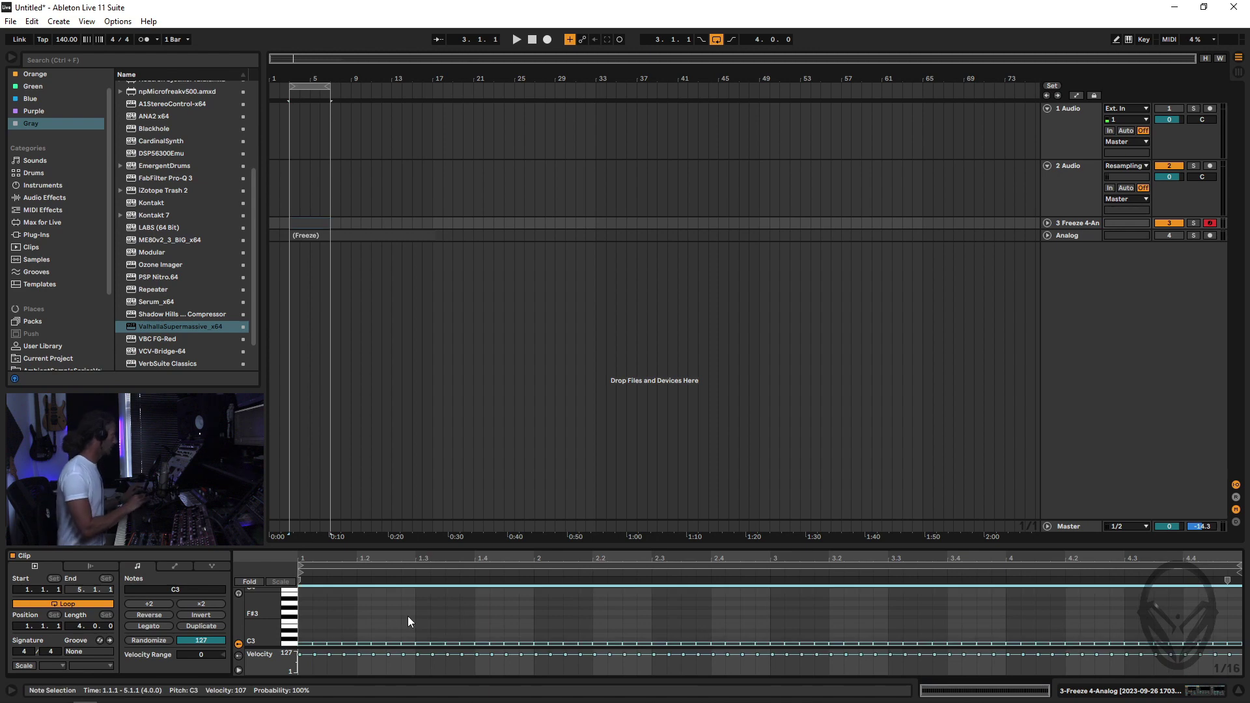
key(space)
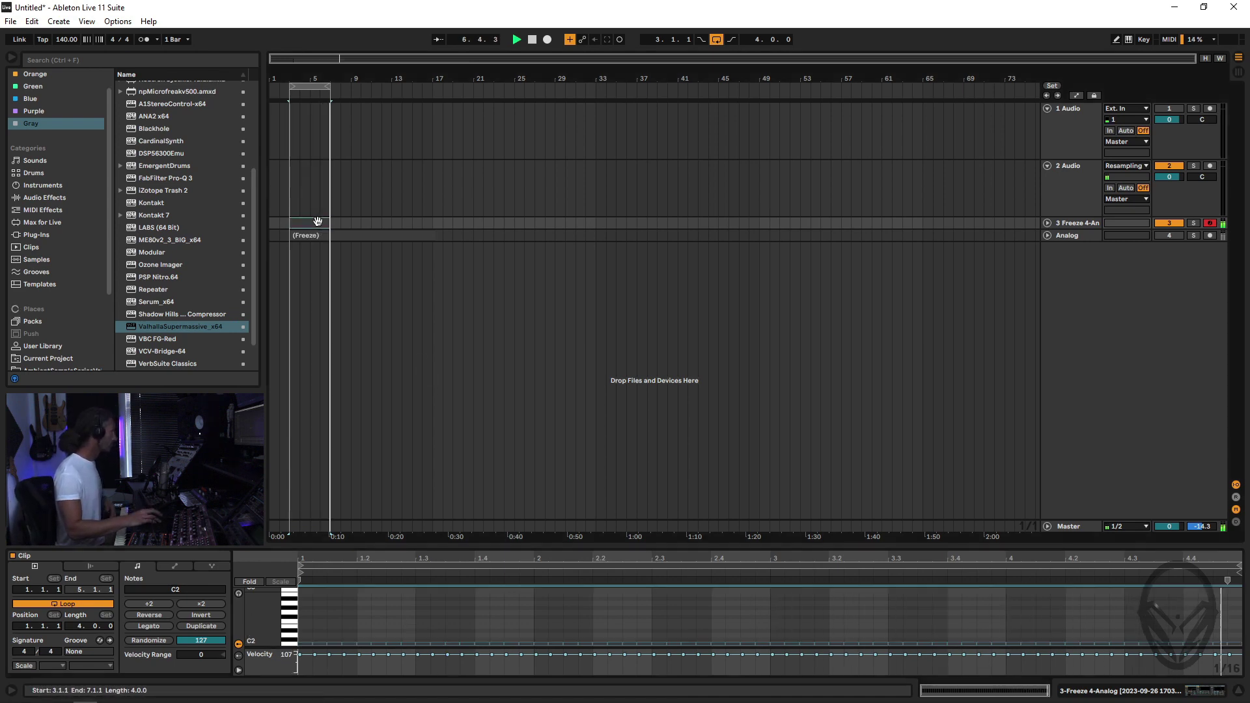
Step: Duplicate the MIDI clip to bar 7 and extend the arrangement loop to 8 bars
key(ctrl+d)
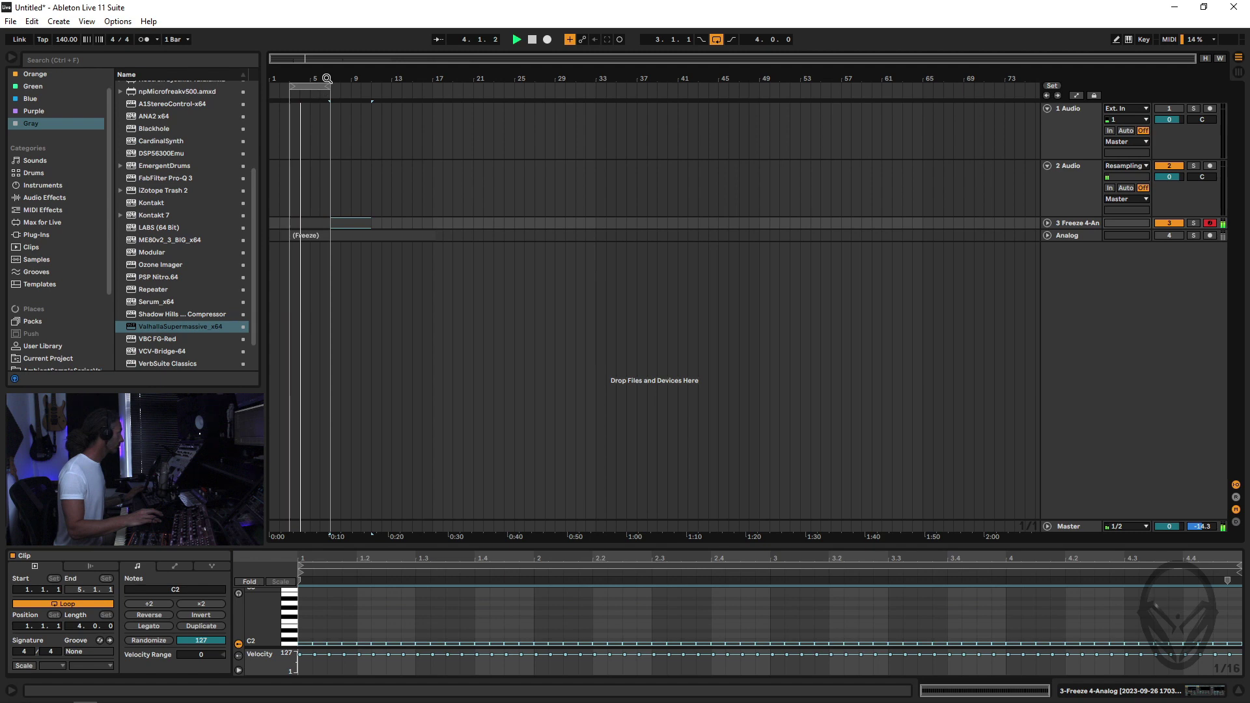
drag(329, 87, 371, 86)
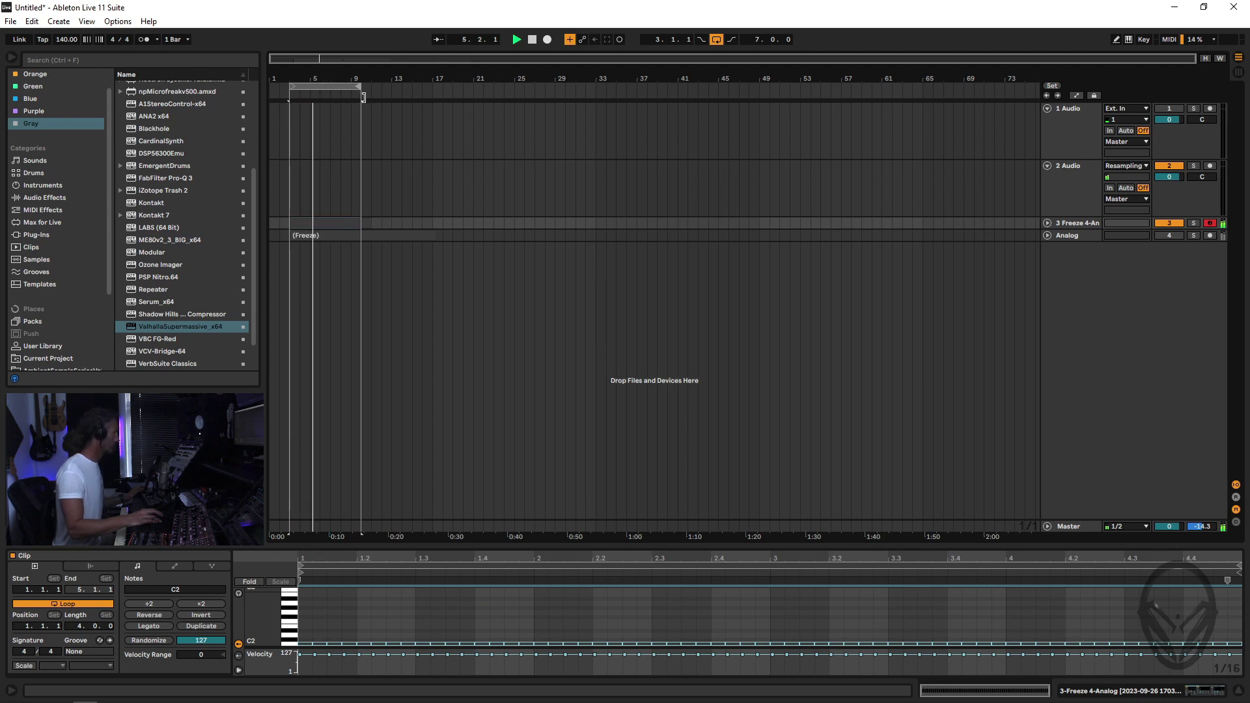
Step: Transpose all notes in the duplicated clip at bar 7 to F2, auditioning different pitches
click(349, 220)
click(442, 617)
key(ctrl+a)
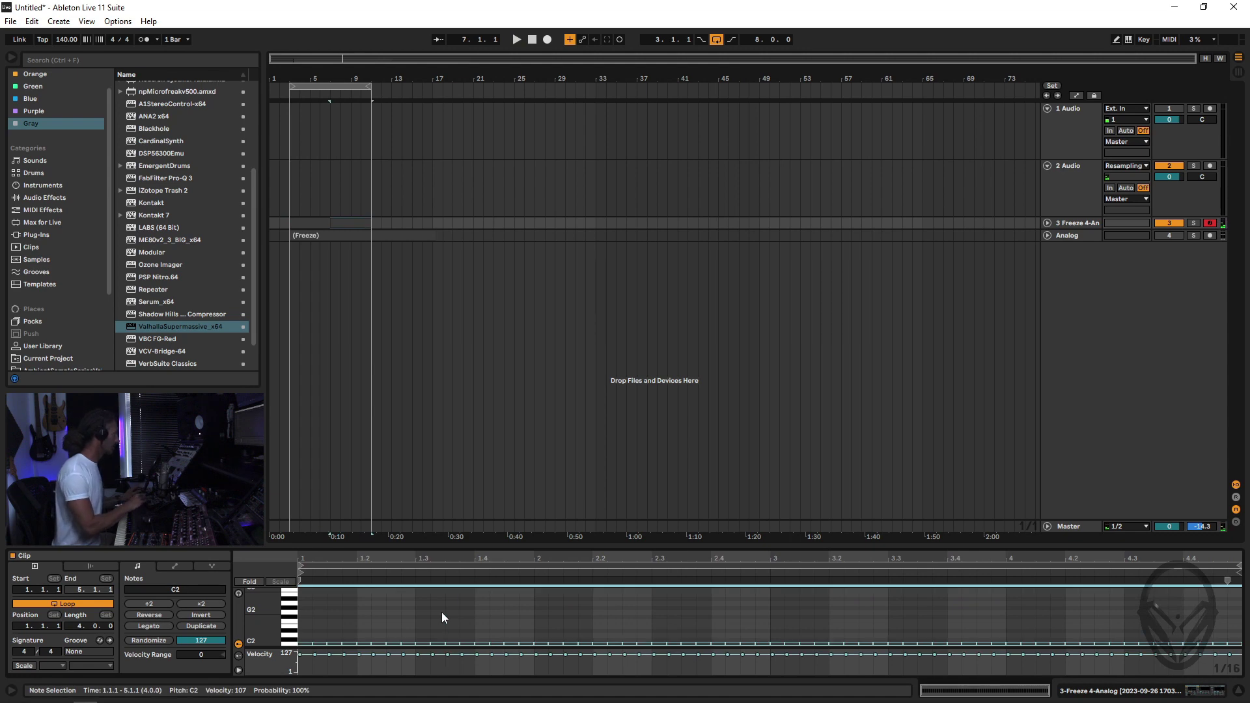
key(Down)
key(Down)
key(space)
key(Down)
key(Down)
key(Up)
key(Up)
key(Up)
key(Up)
key(Up)
key(Up)
key(Up)
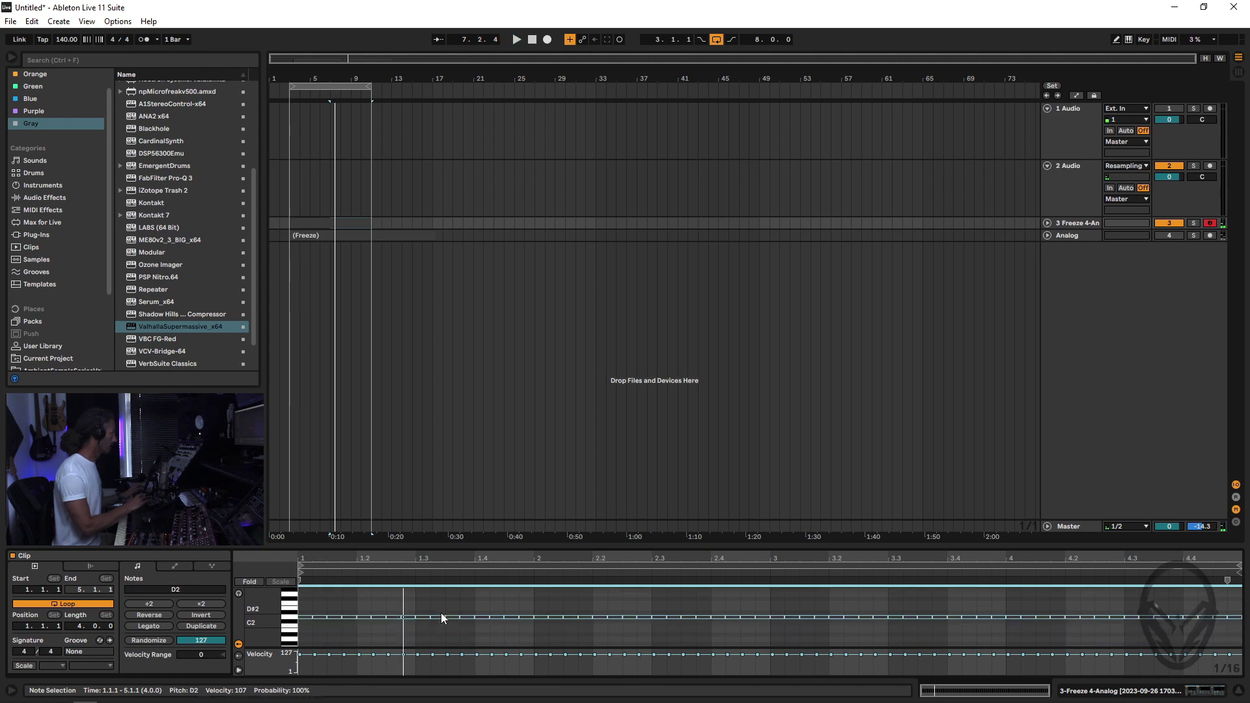
key(Up)
key(Up)
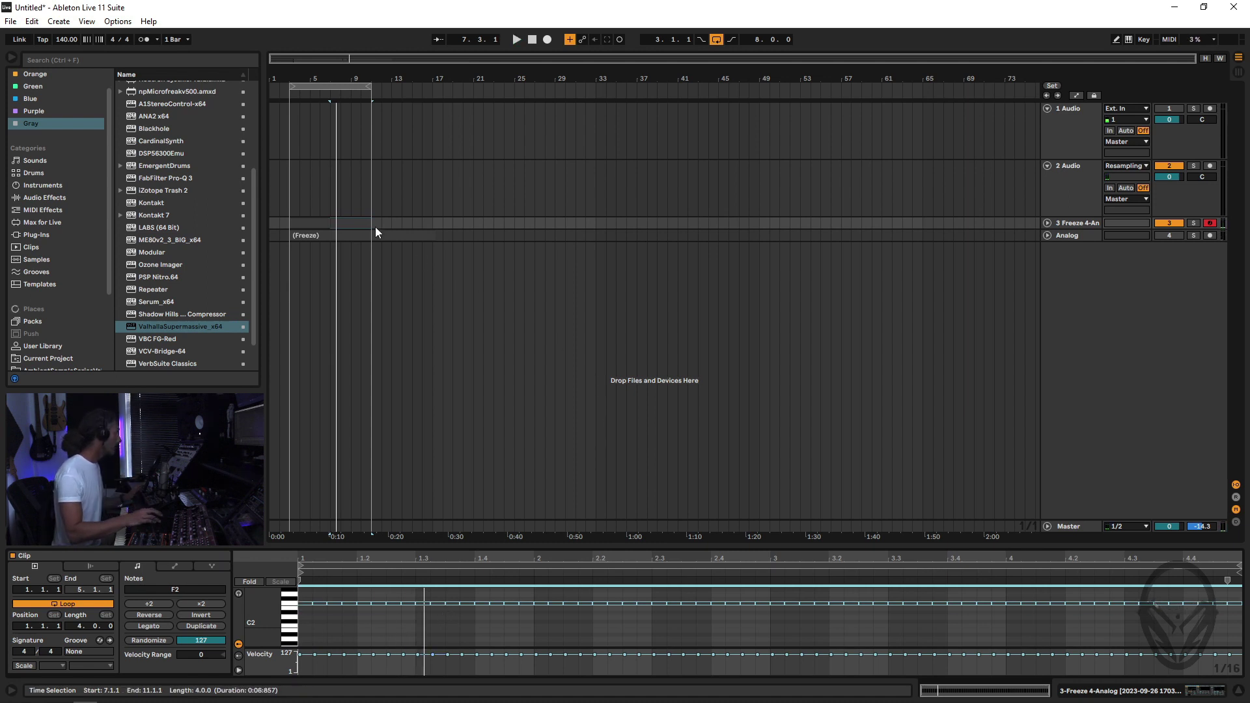
Step: Play the Freeze track's MIDI clip at bar 3, and raise its notes at 2.3.4 and 3.3.3 an octave to C3
click(349, 221)
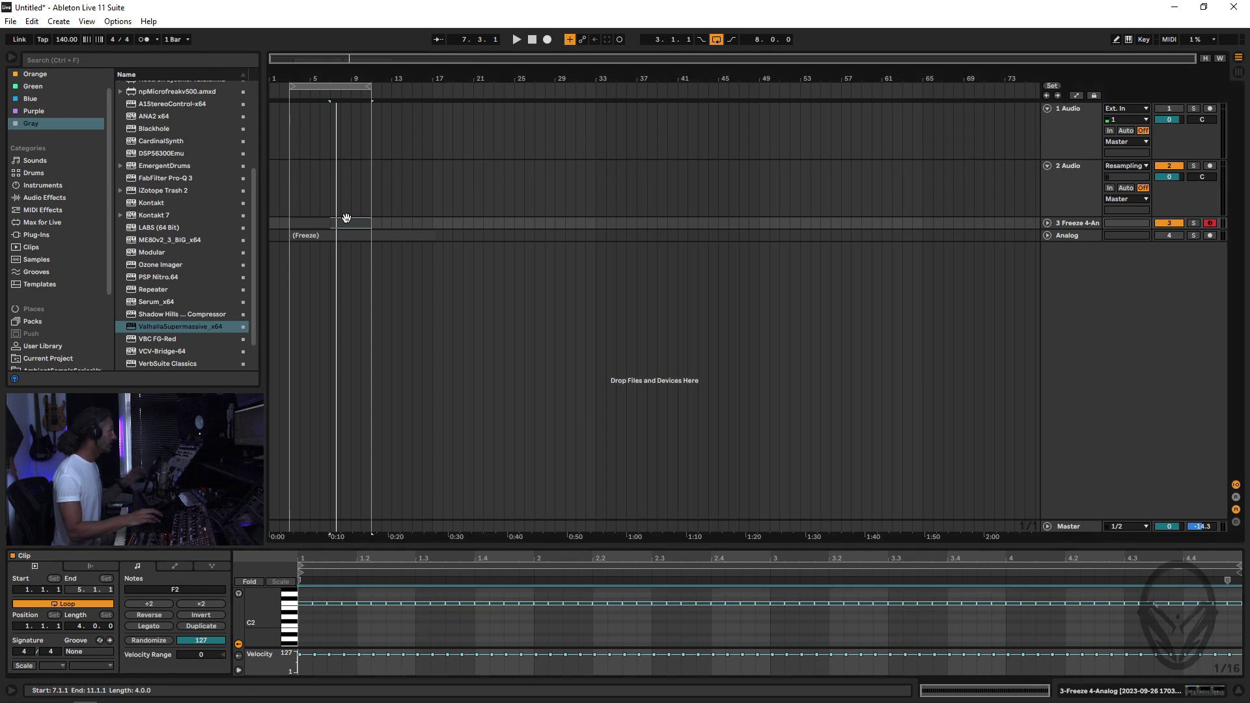
click(303, 219)
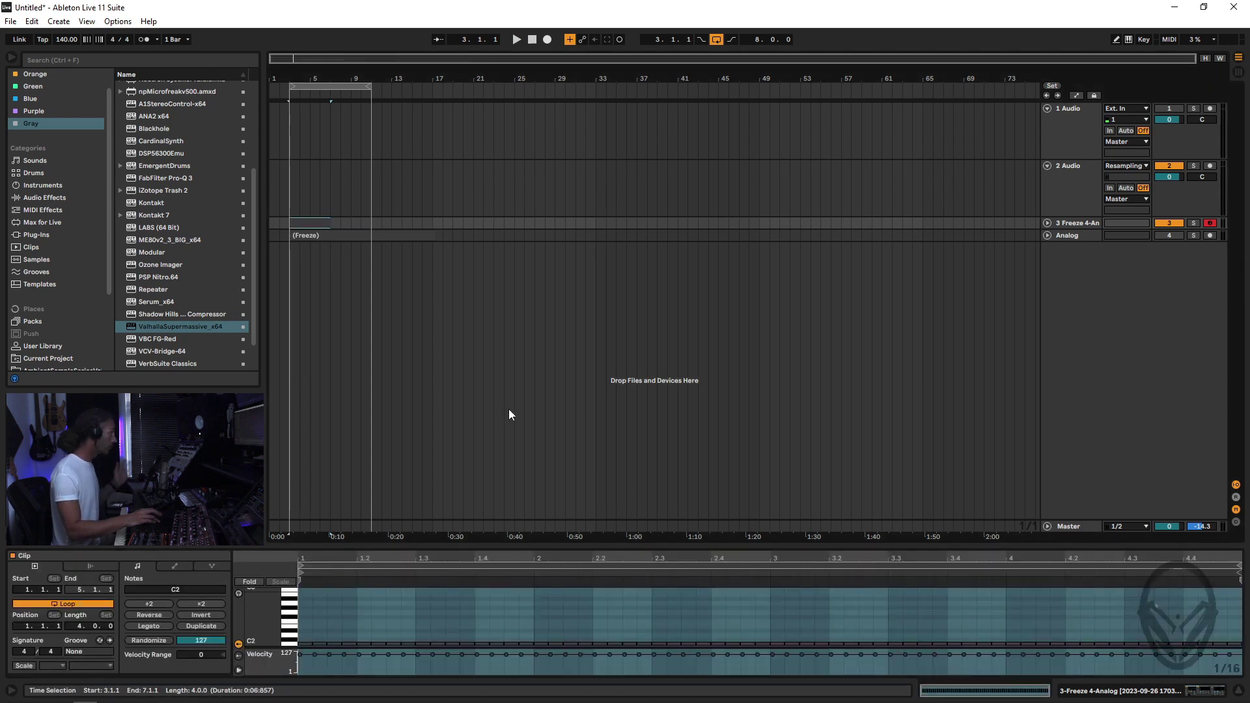
key(space)
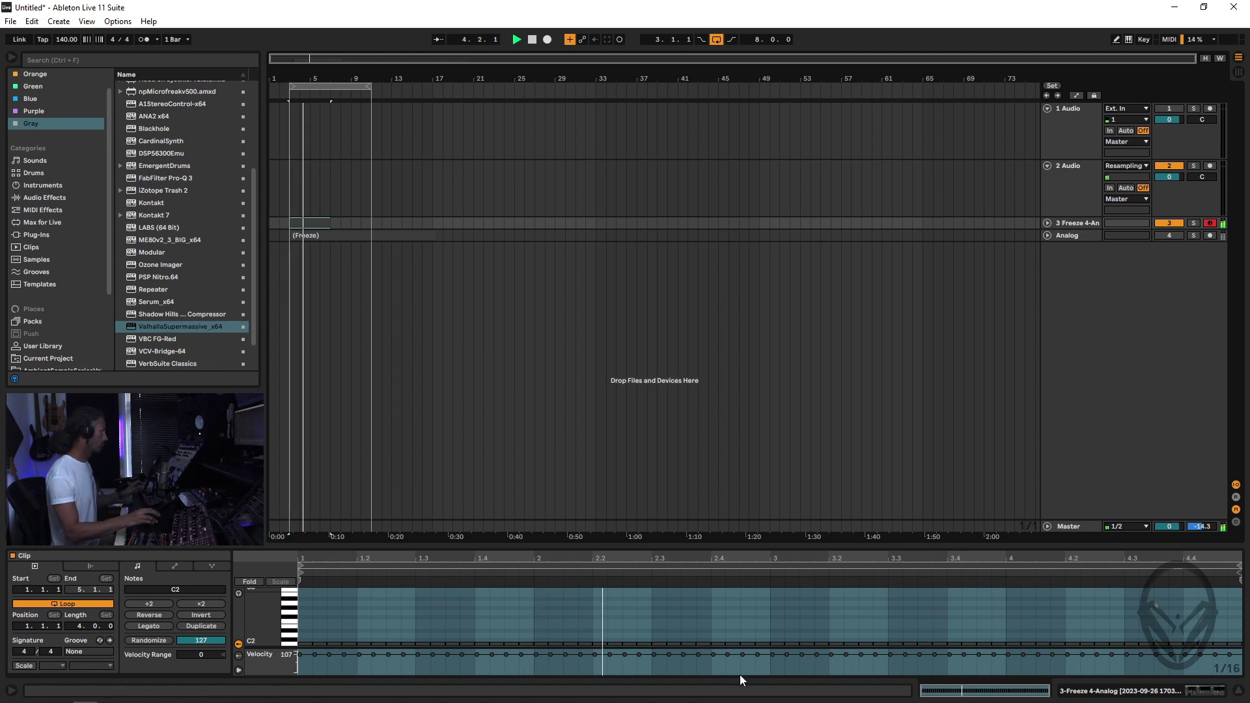
click(801, 627)
key(ctrl+a)
click(705, 644)
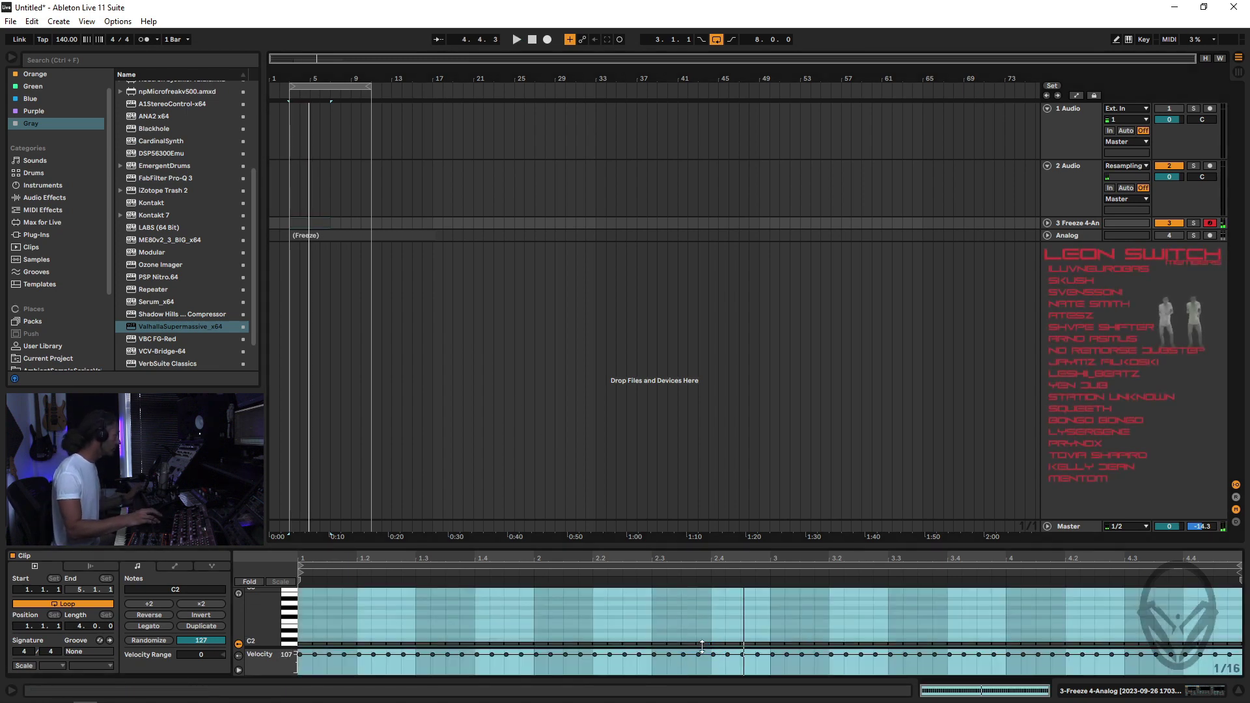
key(shift+Up)
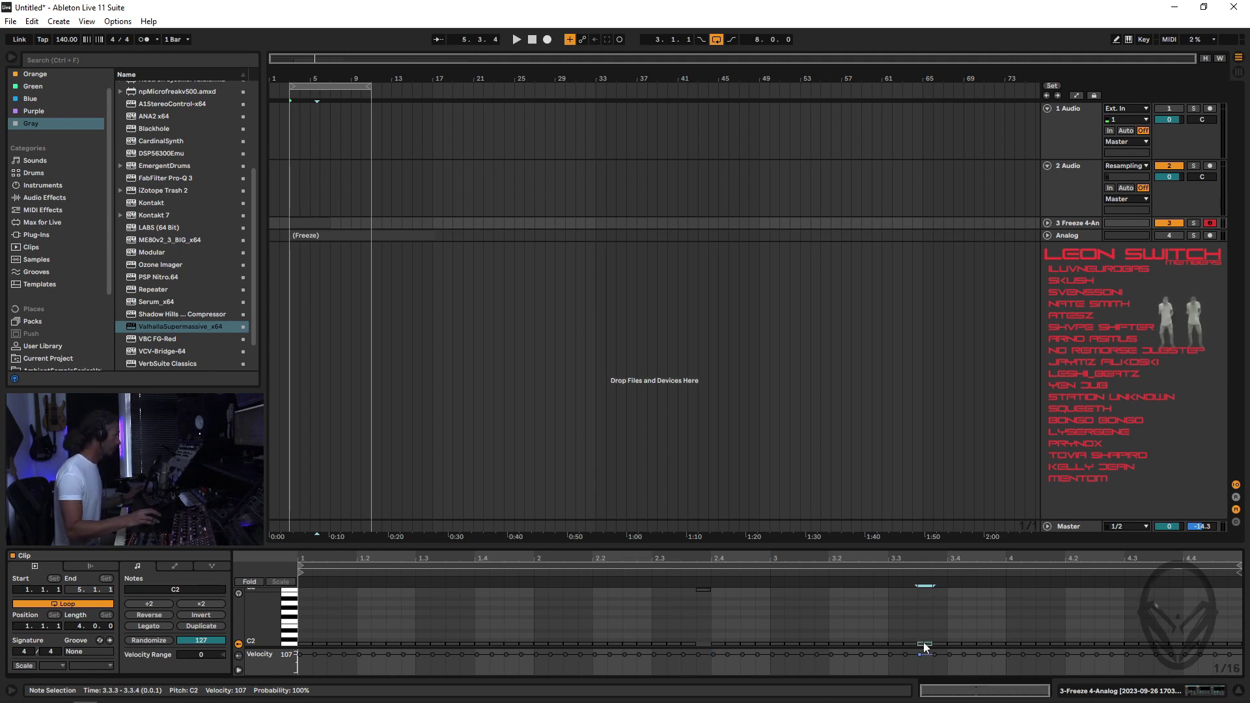
key(shift+Up)
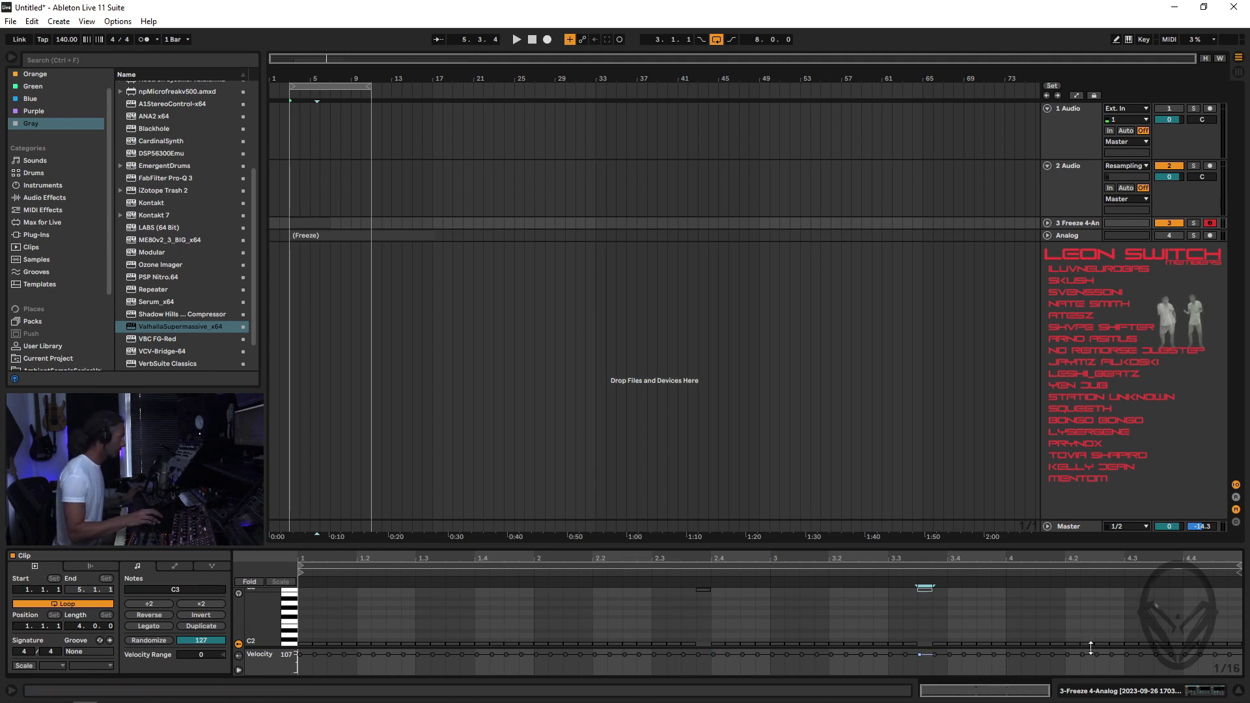
Step: Raise the notes at 4.2.4, 4.4.4 and 1.2.4 in the bar 3 clip an octave to C3
click(1118, 642)
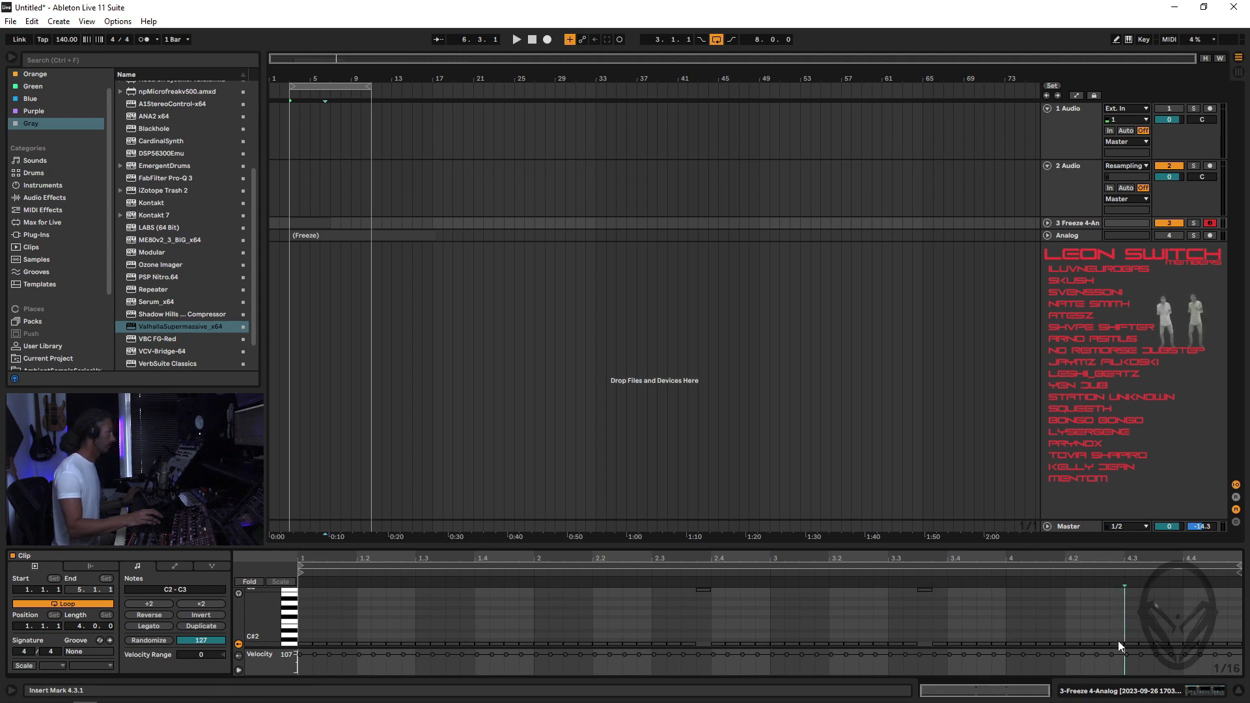
click(1116, 644)
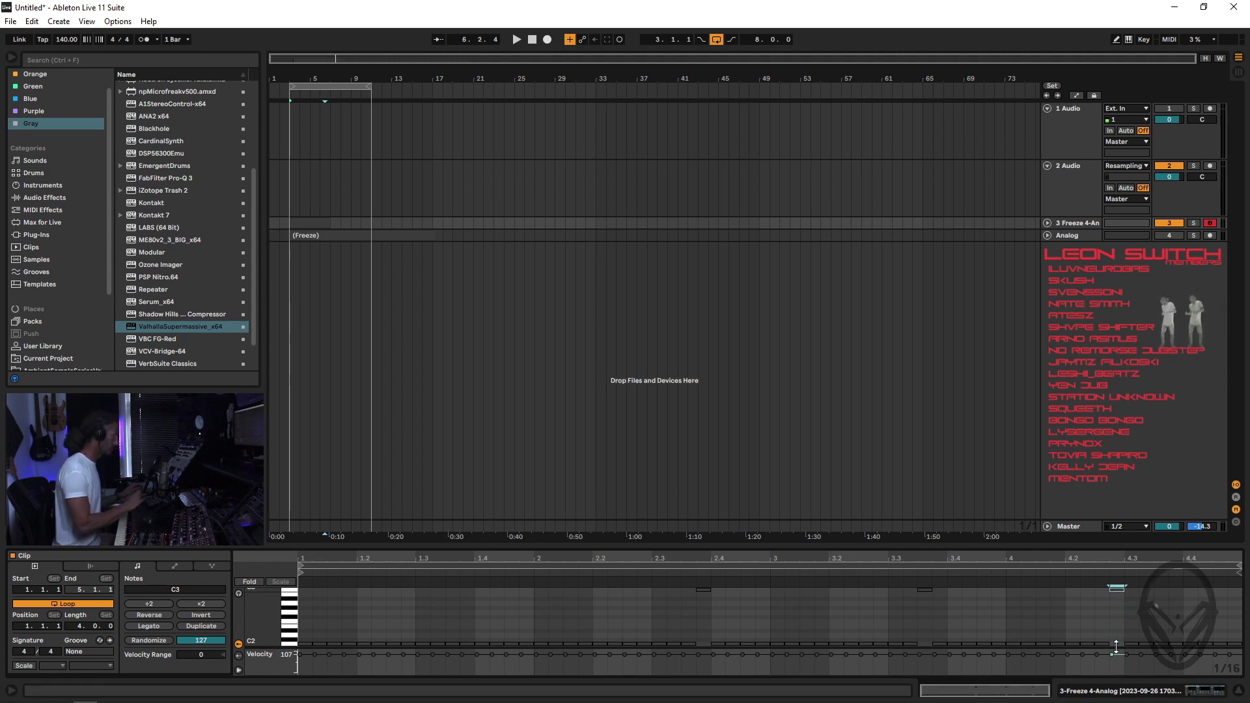
click(1233, 644)
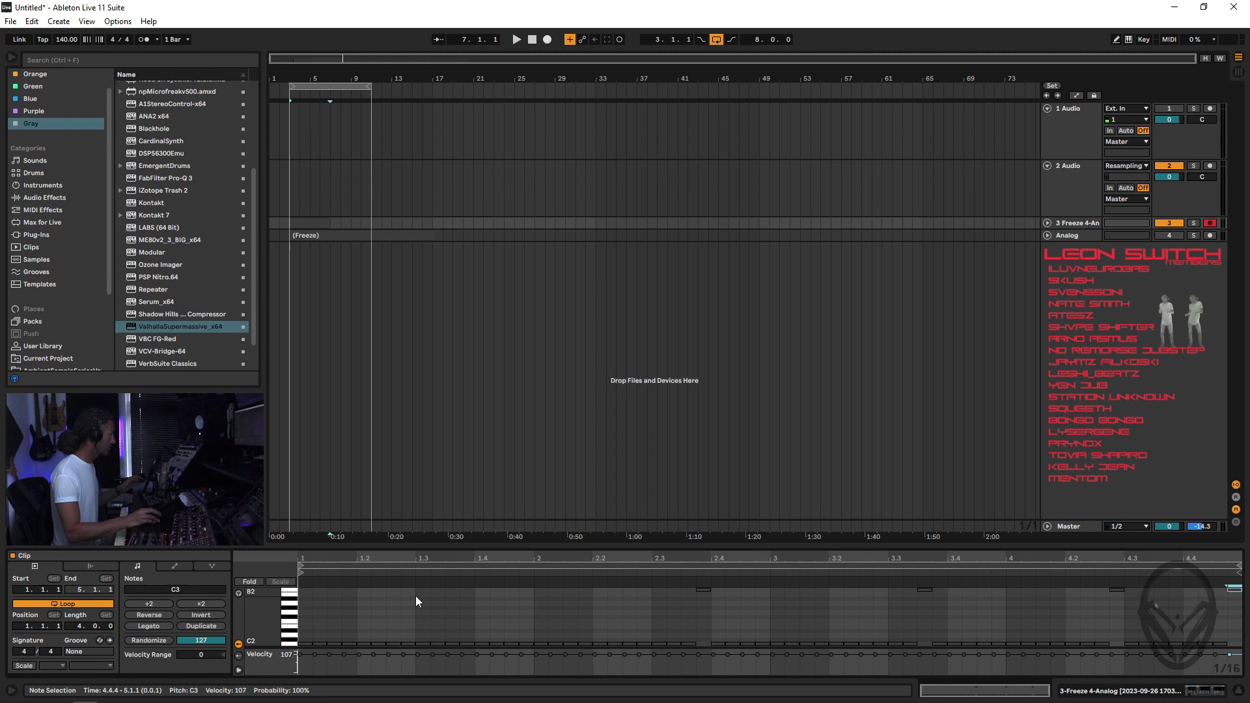
click(408, 644)
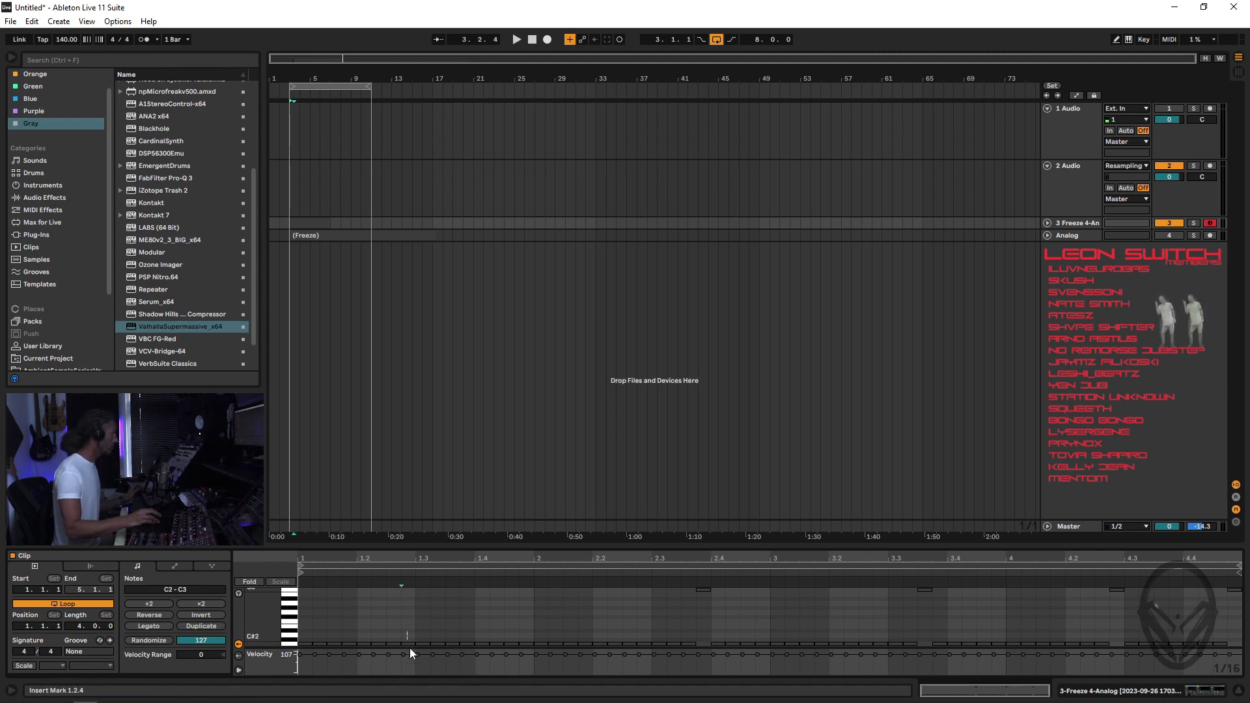
key(shift+Up)
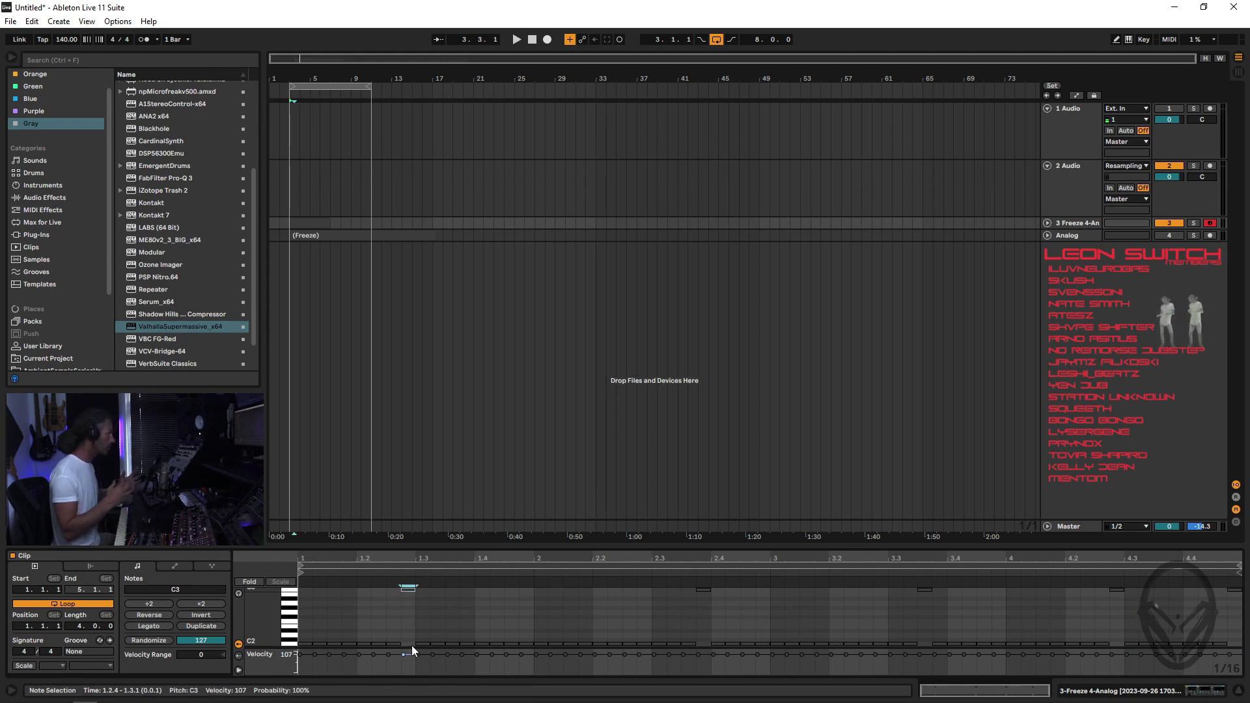
Step: Shorten the arrangement loop to the 4-bar MIDI clip at bar 3 and play it back
key(space)
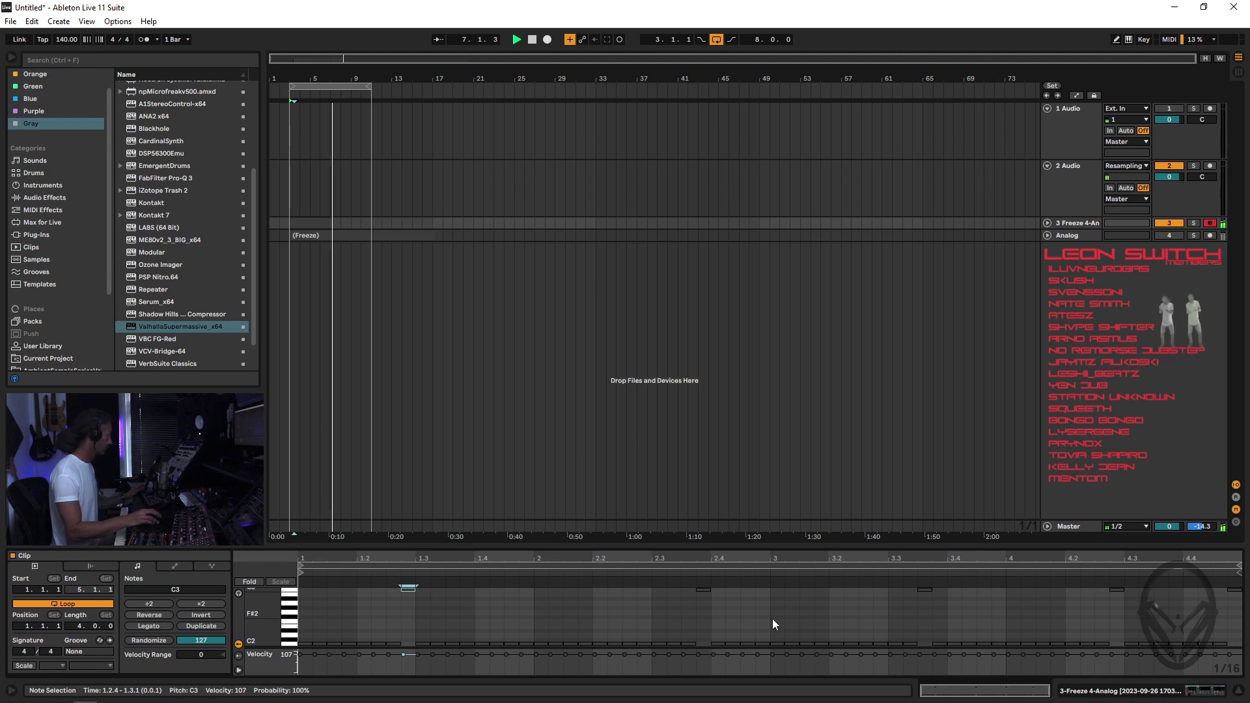
key(space)
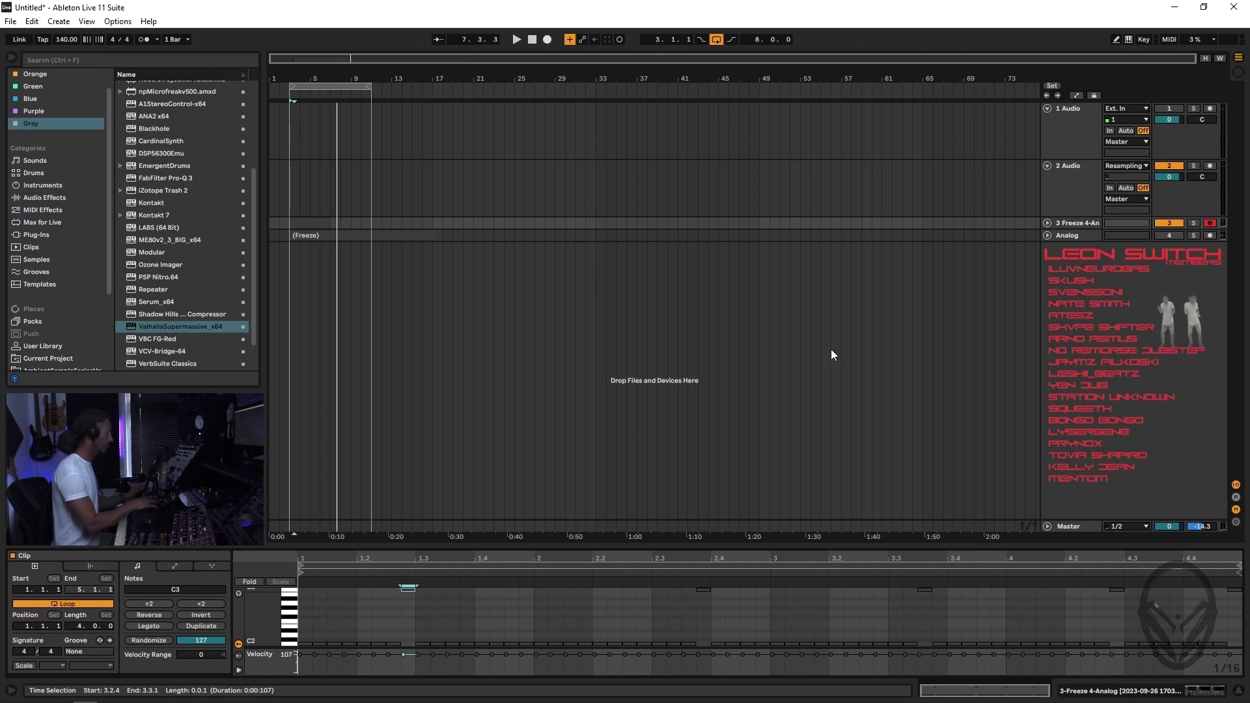
click(320, 216)
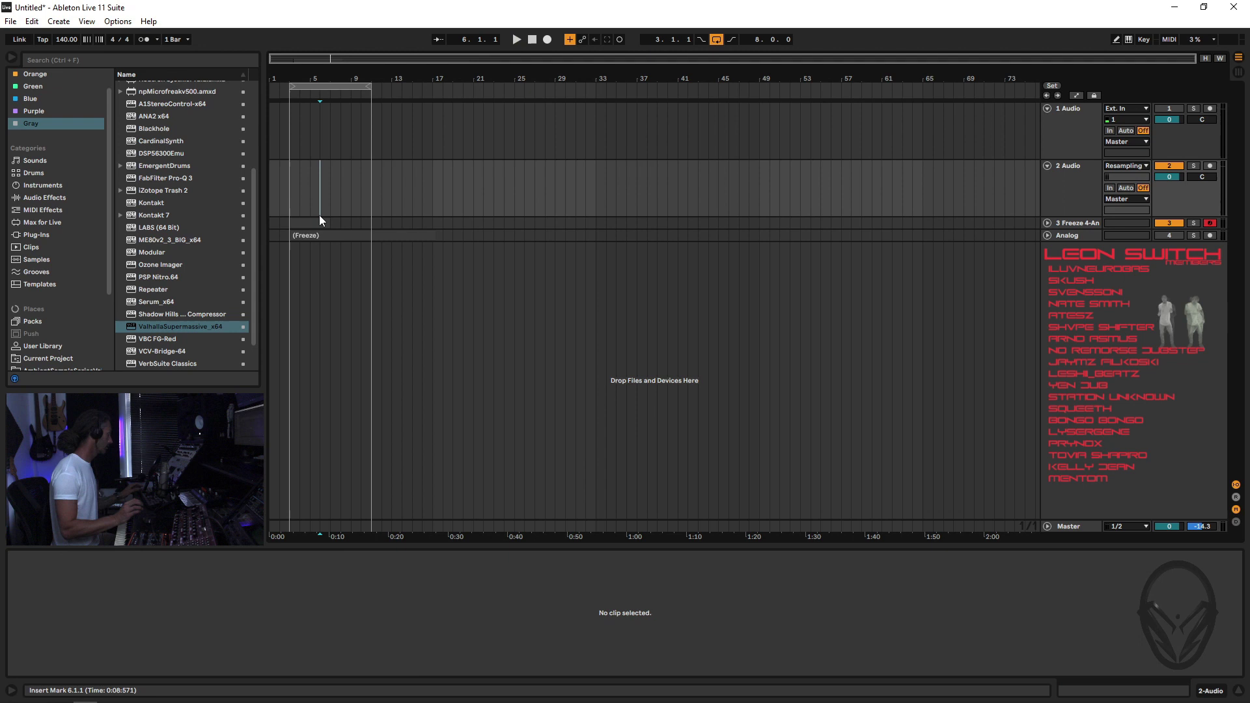
click(321, 222)
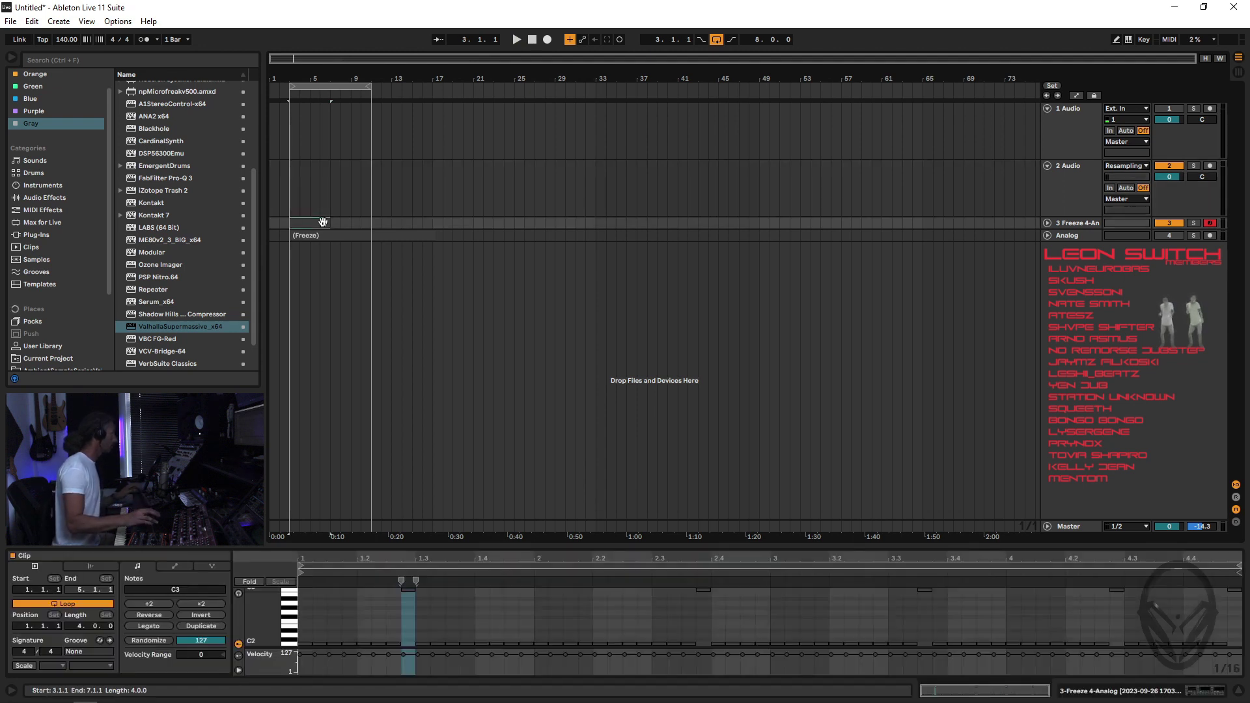
key(space)
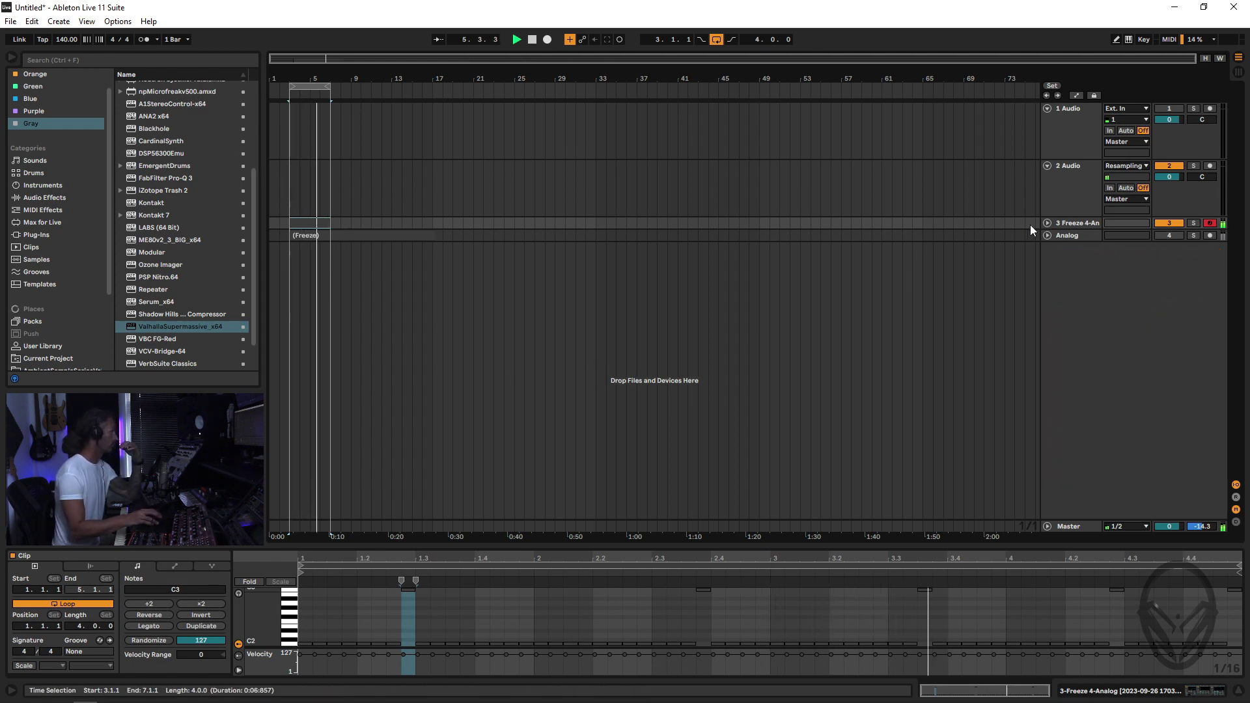
Step: Set the Freeze track's Sampler filter to a 12 dB slope, 2.32 kHz frequency, 6.8 % resonance and a morph of 43 hp/no
click(1081, 221)
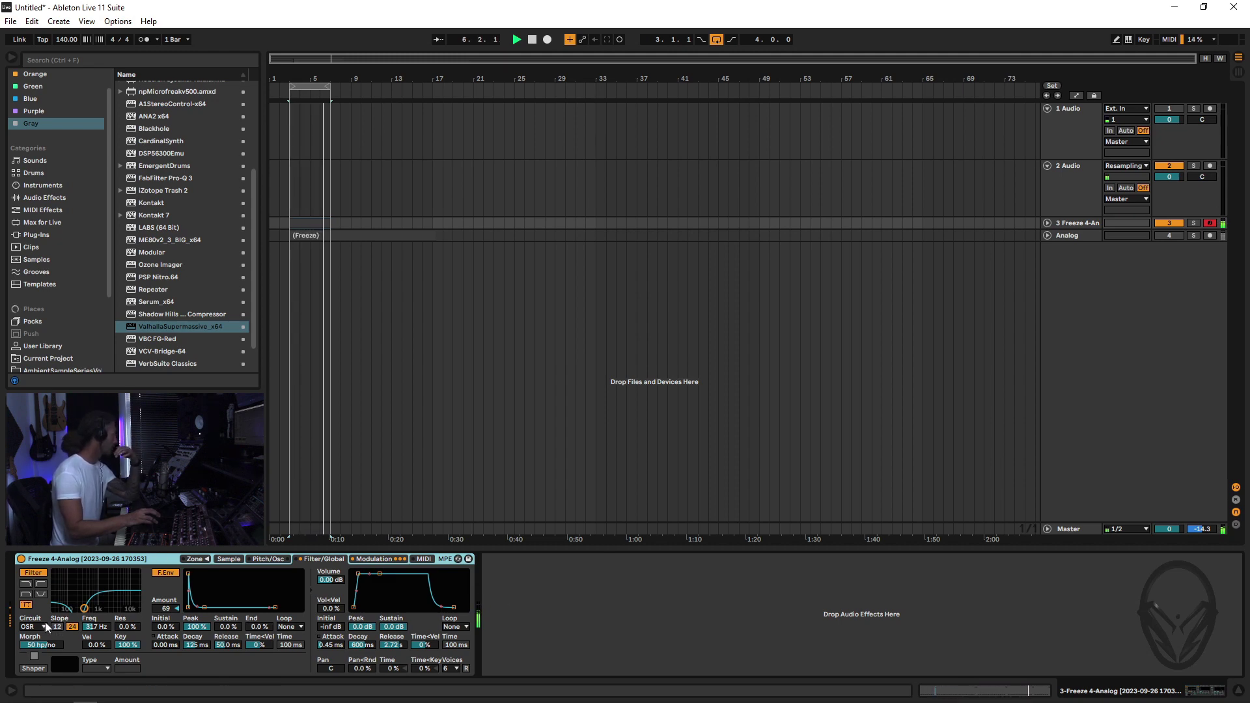
mouse_move(31, 645)
mouse_down()
mouse_move(31, 660)
mouse_move(32, 622)
mouse_move(31, 644)
mouse_up()
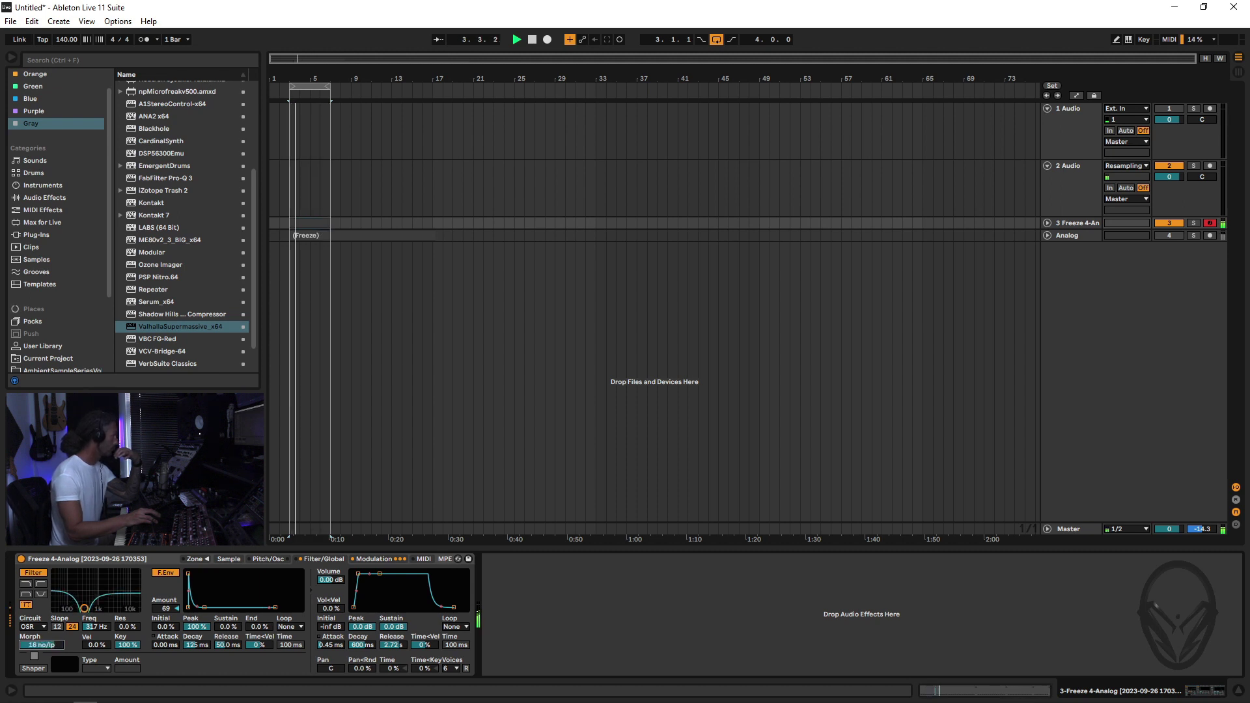
click(57, 626)
mouse_move(84, 609)
mouse_down()
mouse_move(81, 598)
mouse_move(127, 604)
mouse_move(109, 606)
mouse_up()
drag(41, 645, 41, 626)
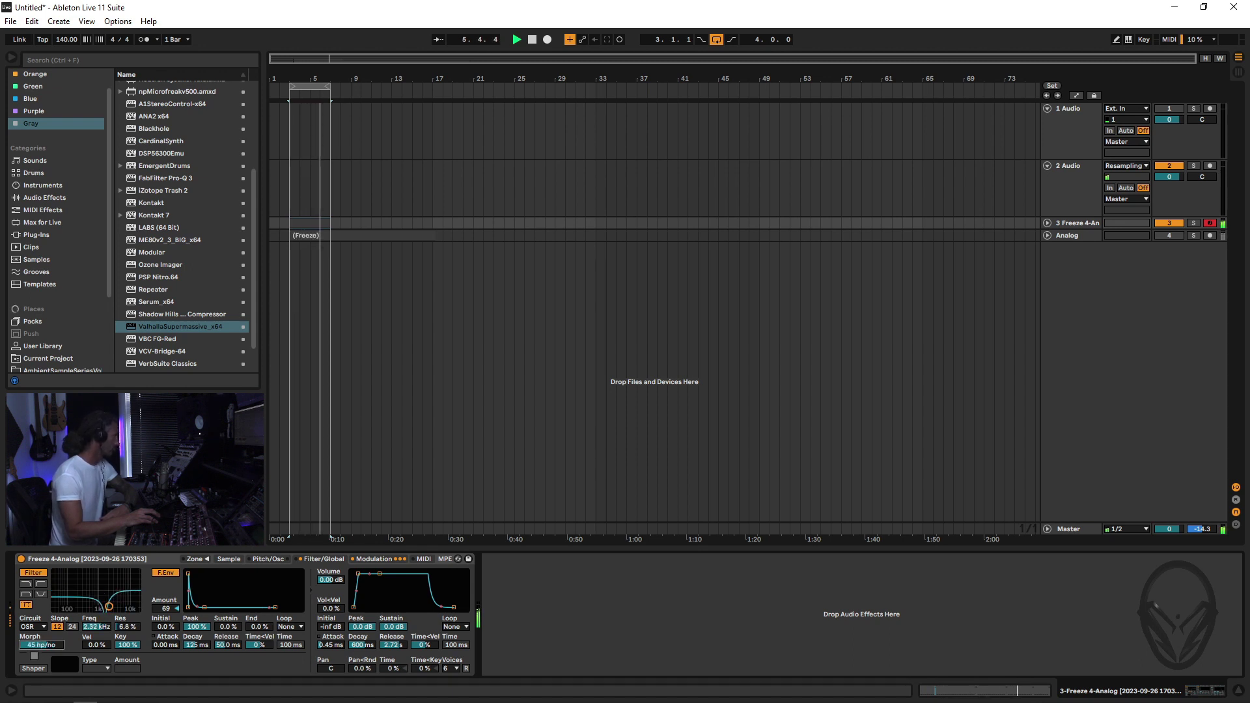
drag(41, 645, 39, 671)
Step: Enable Sampler's Soft shaper, raise its amount to about 46, and stop playback
click(38, 670)
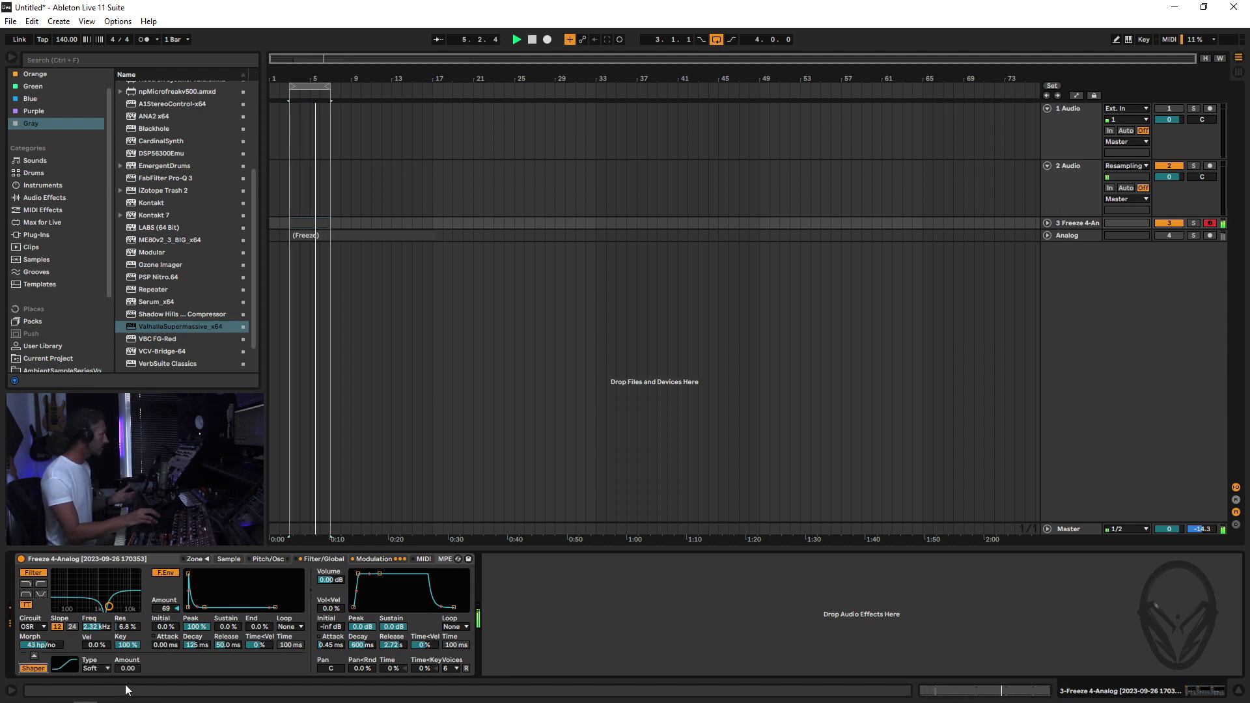
drag(128, 668, 128, 638)
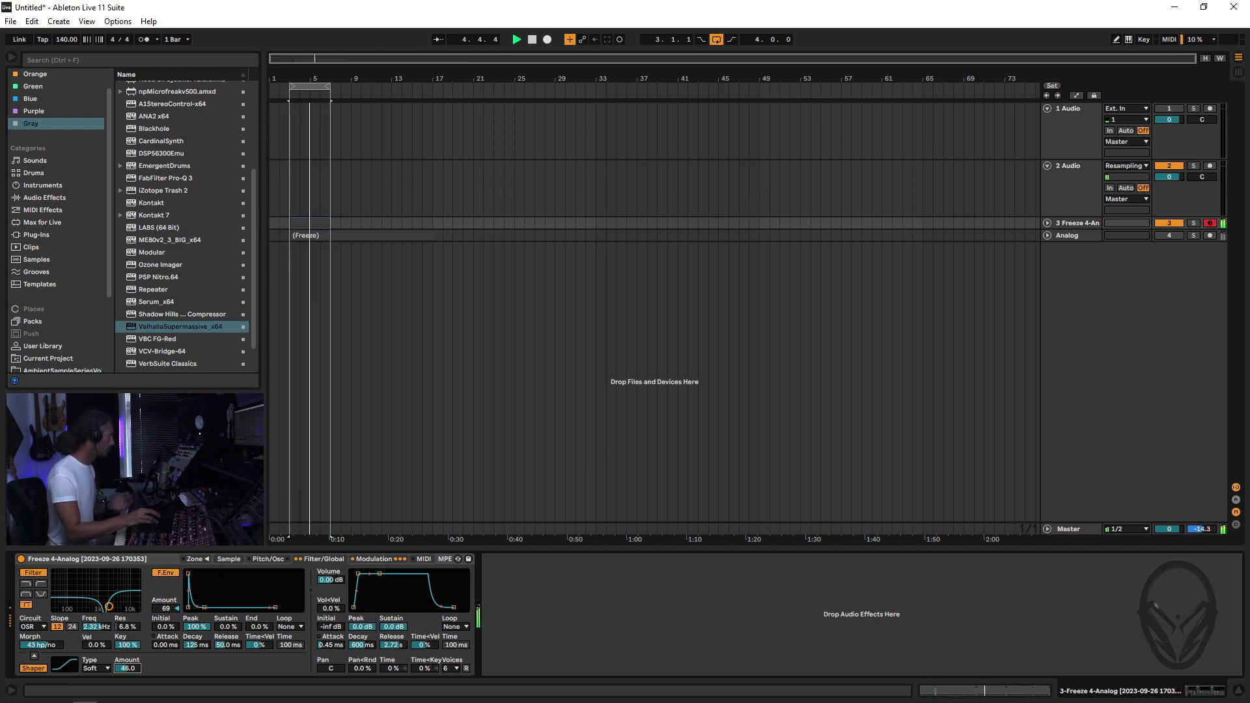
key(space)
Step: Transpose the C3 notes in the bar 3 clip back down an octave to C2 and start playback
click(321, 228)
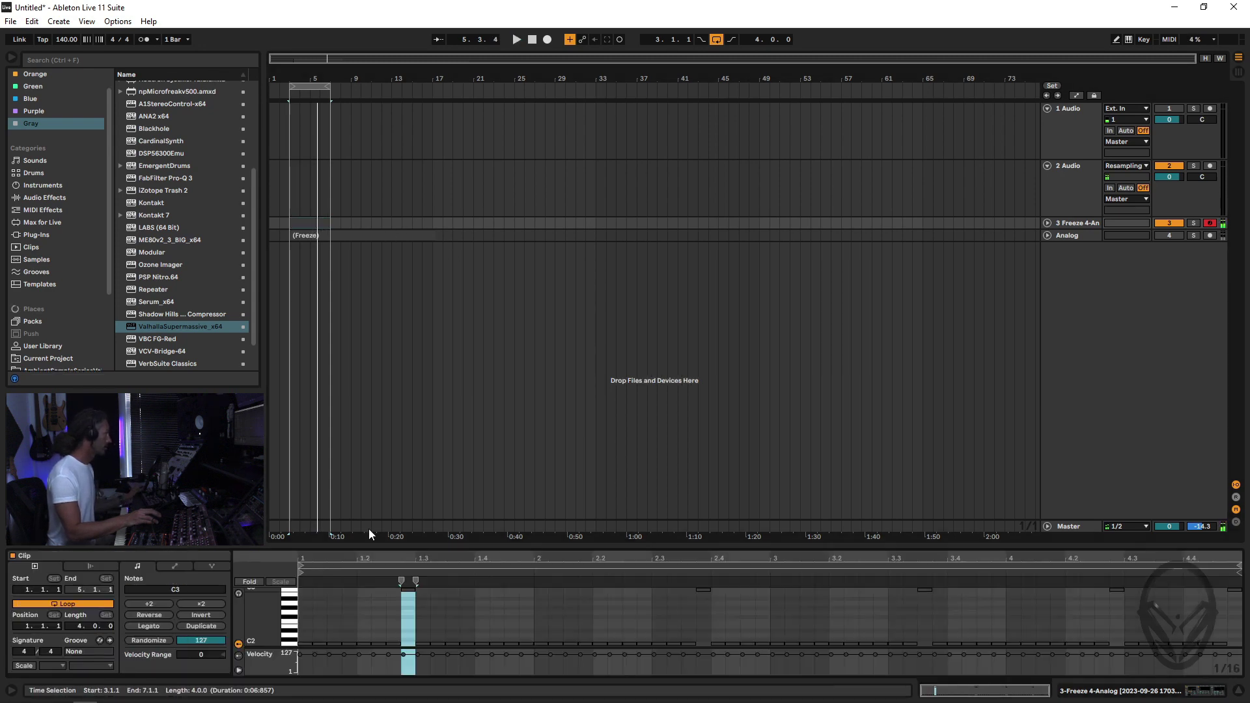
click(292, 593)
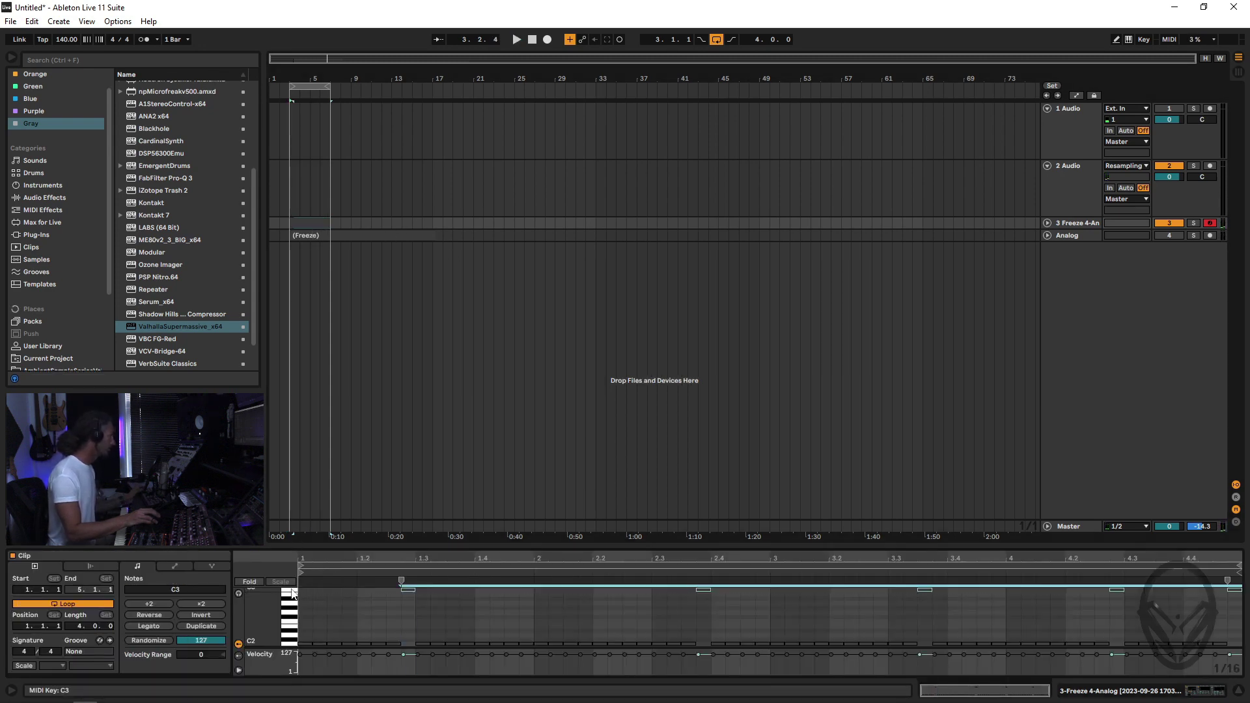
key(shift+Down)
key(space)
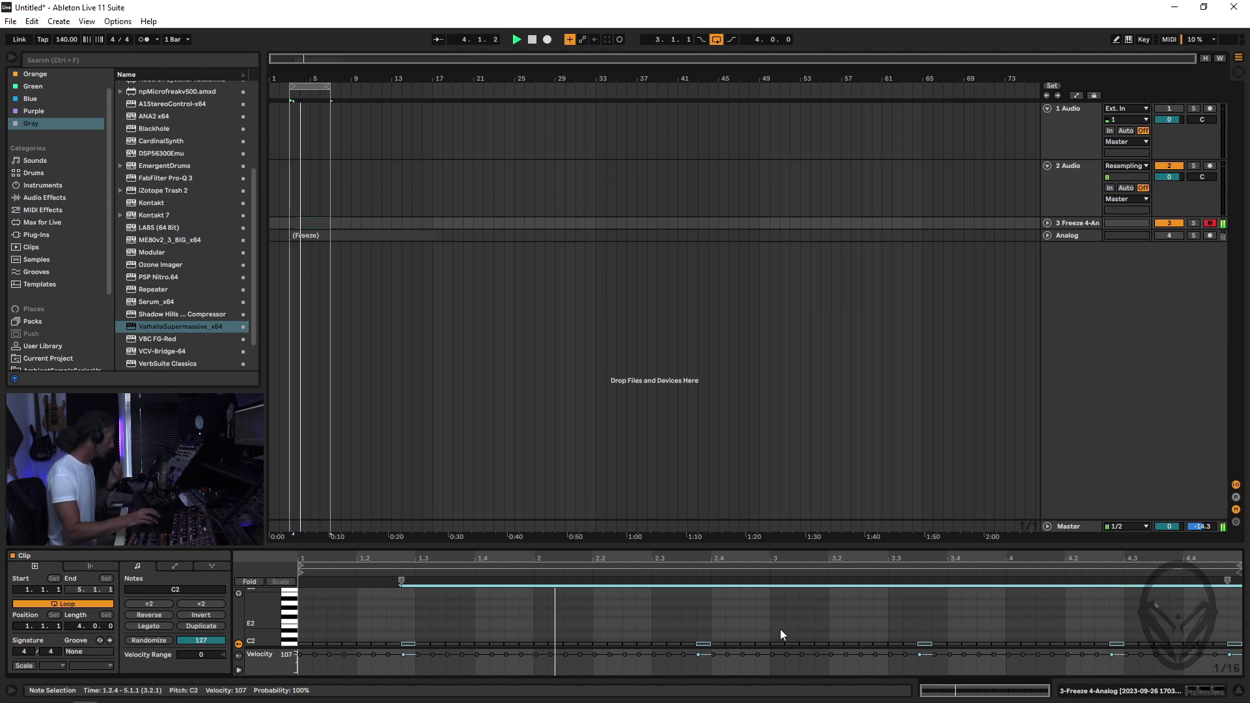
Step: Transpose all notes in the bar 3 clip up an octave to C3 and play it back
key(space)
key(ctrl+a)
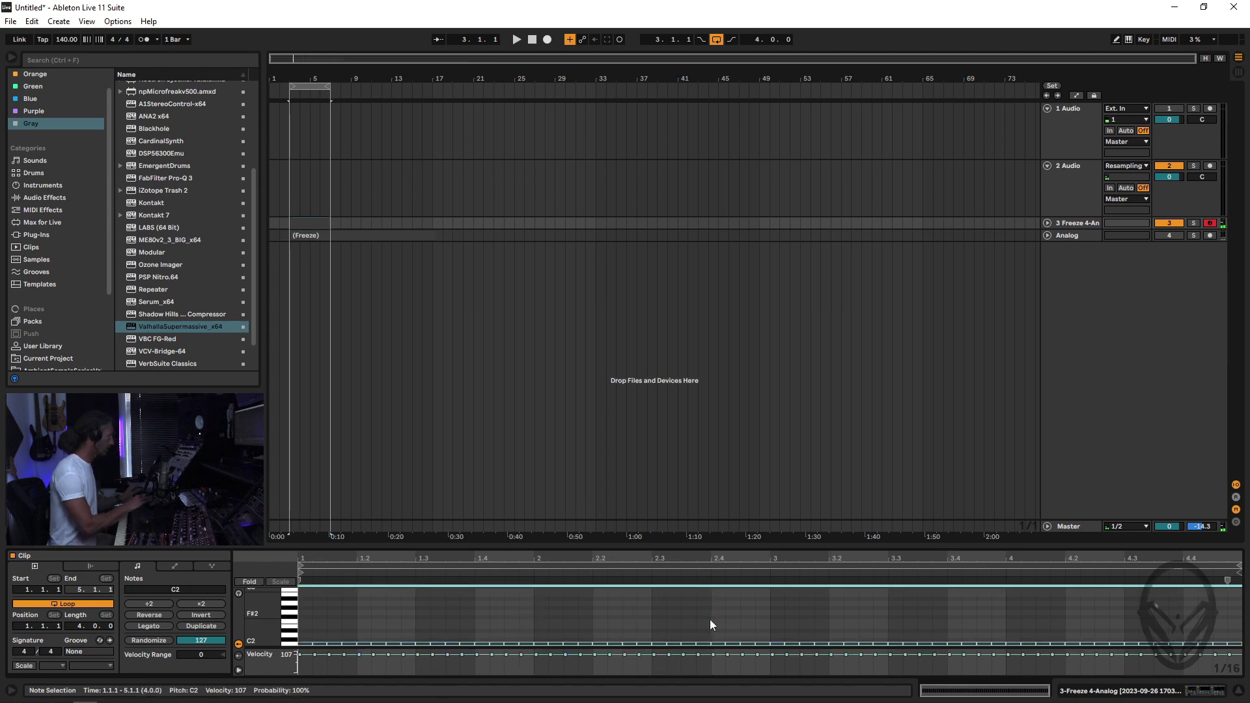
key(shift+Up)
key(space)
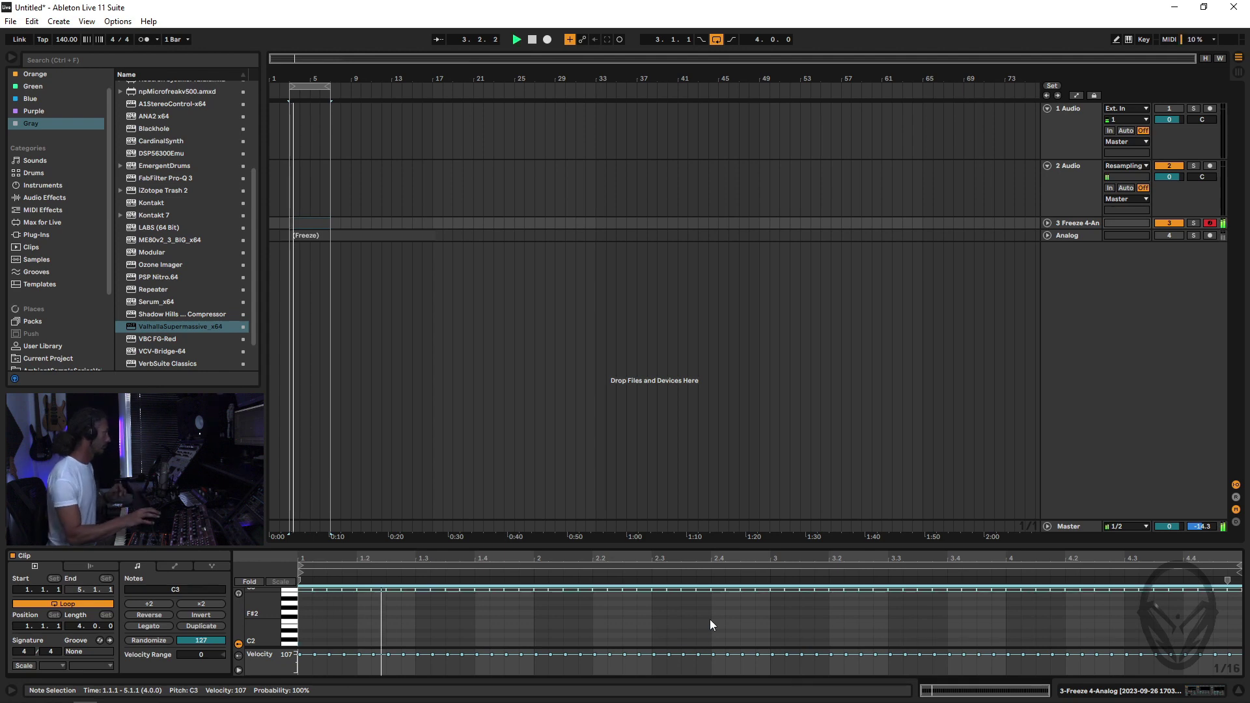
Step: Switch to the Session mixer and lower the Freeze track's volume to -5.2 dB
key(Tab)
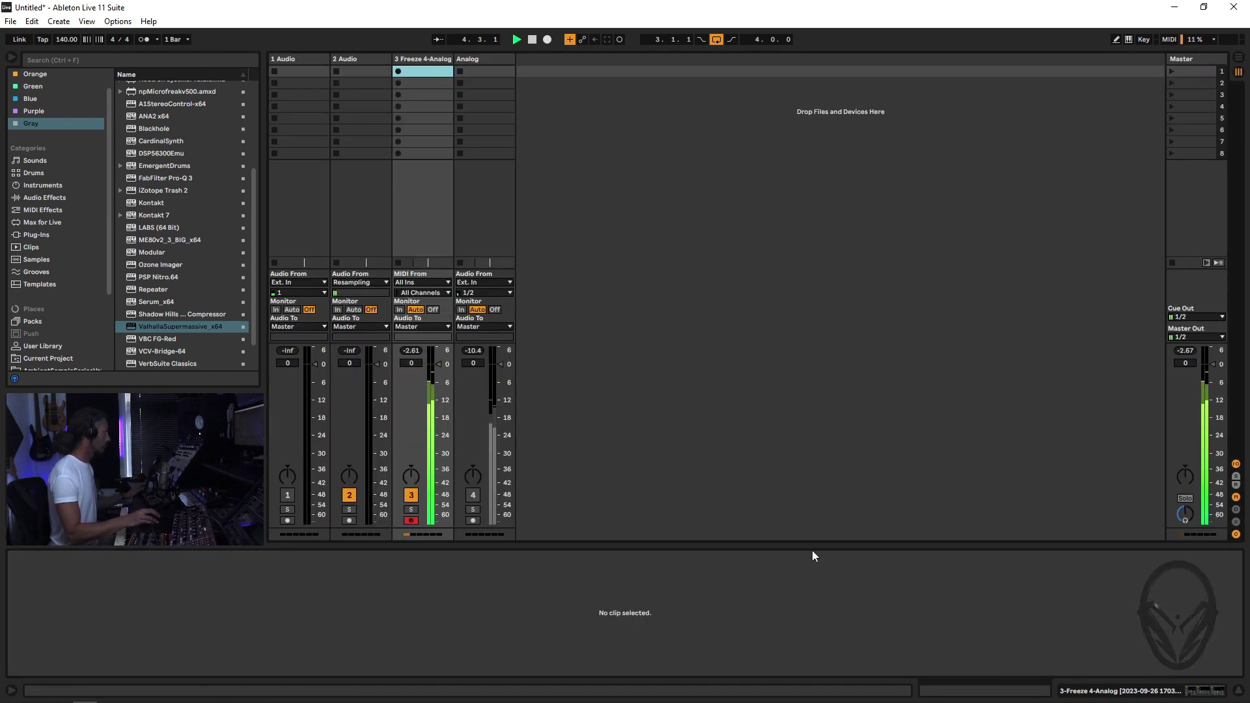
drag(436, 363, 438, 380)
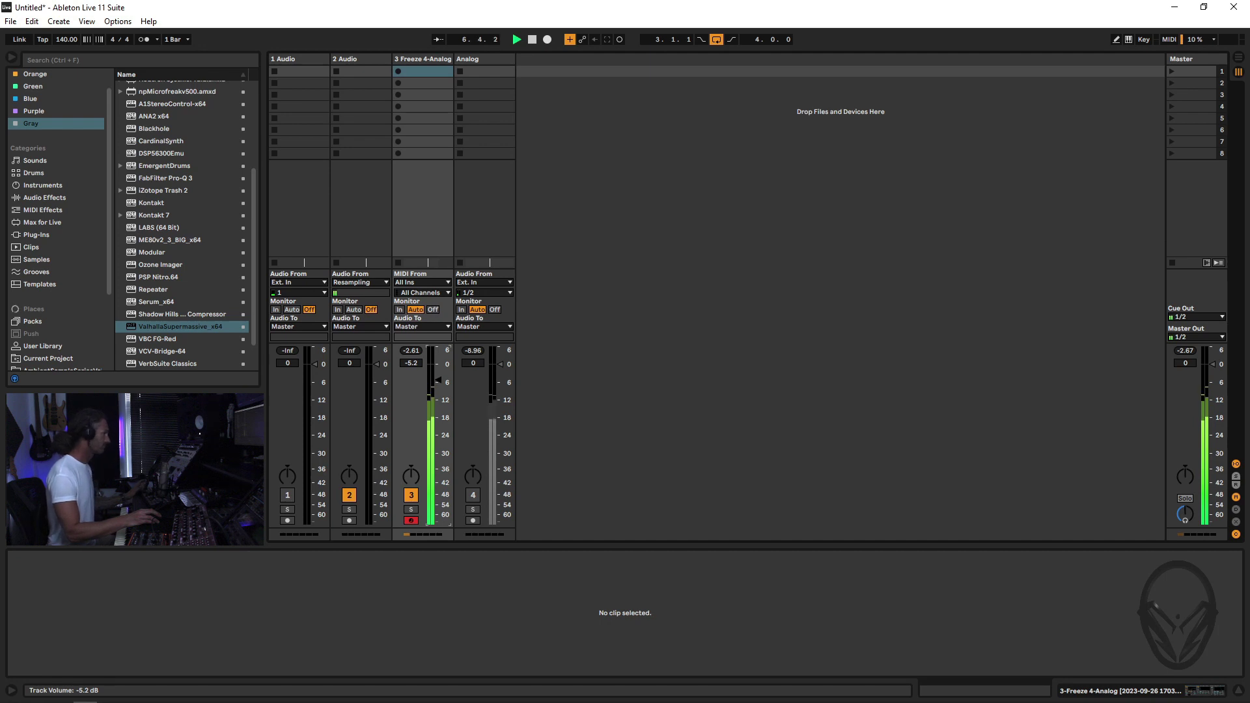
Step: Reduce the auxiliary envelope's negative Filter Morph modulation amount in the Freeze track's Sampler, then stop playback
click(420, 57)
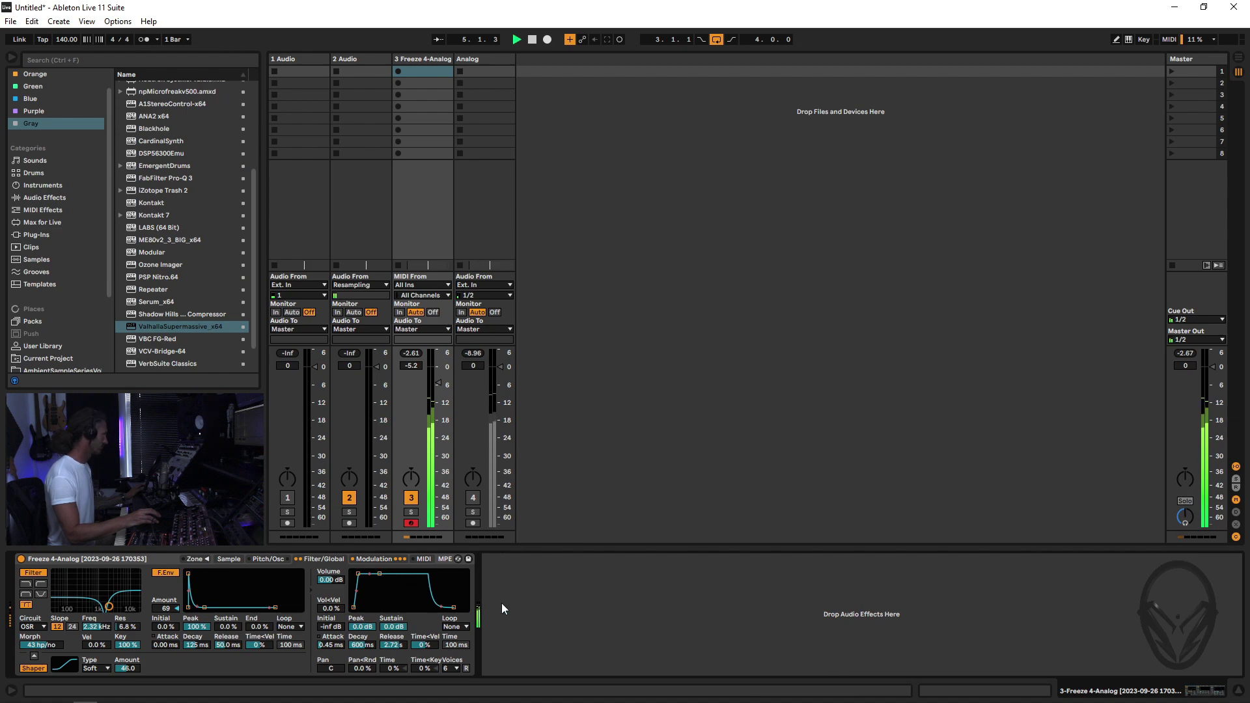
click(374, 559)
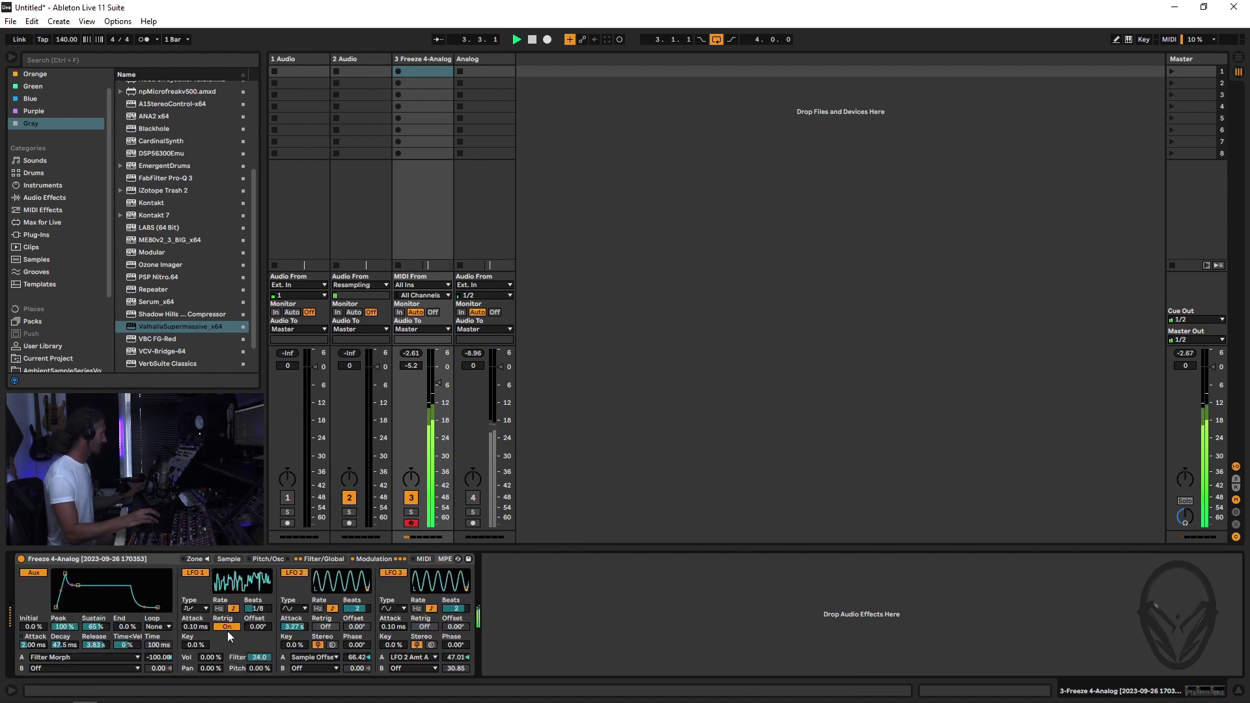
drag(158, 657, 158, 638)
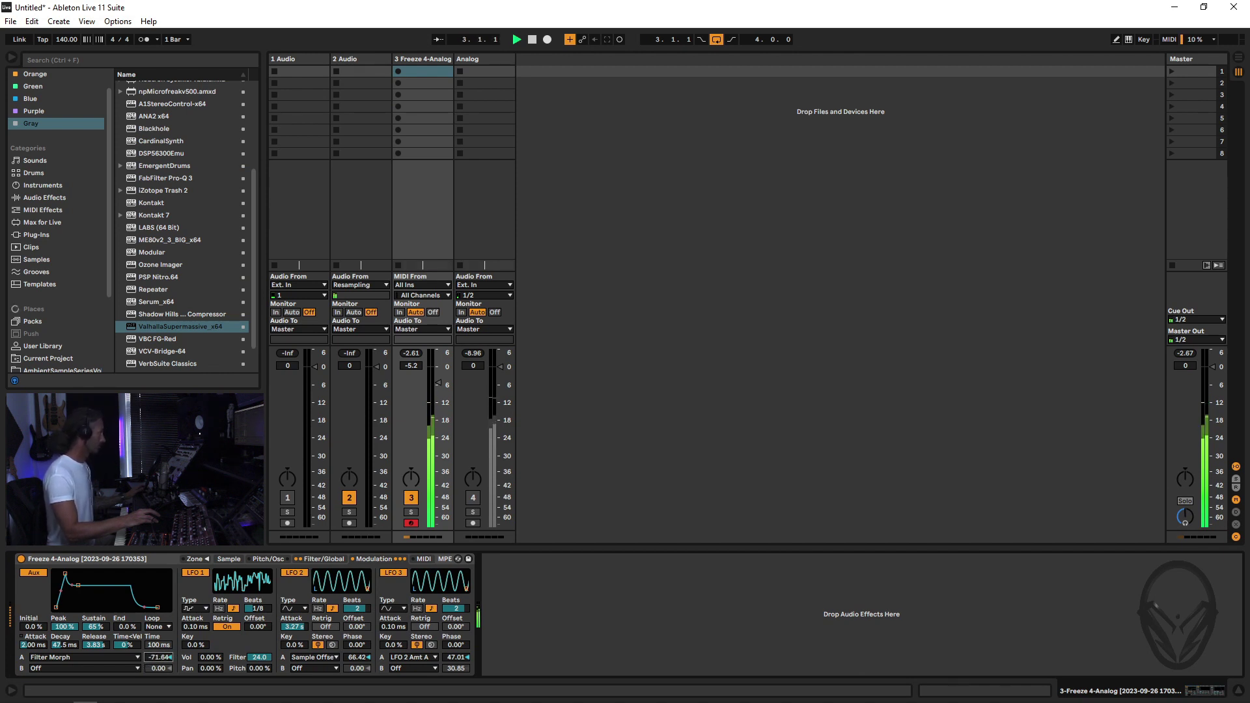
mouse_move(158, 639)
mouse_down()
mouse_move(159, 667)
mouse_move(158, 618)
mouse_up()
key(space)
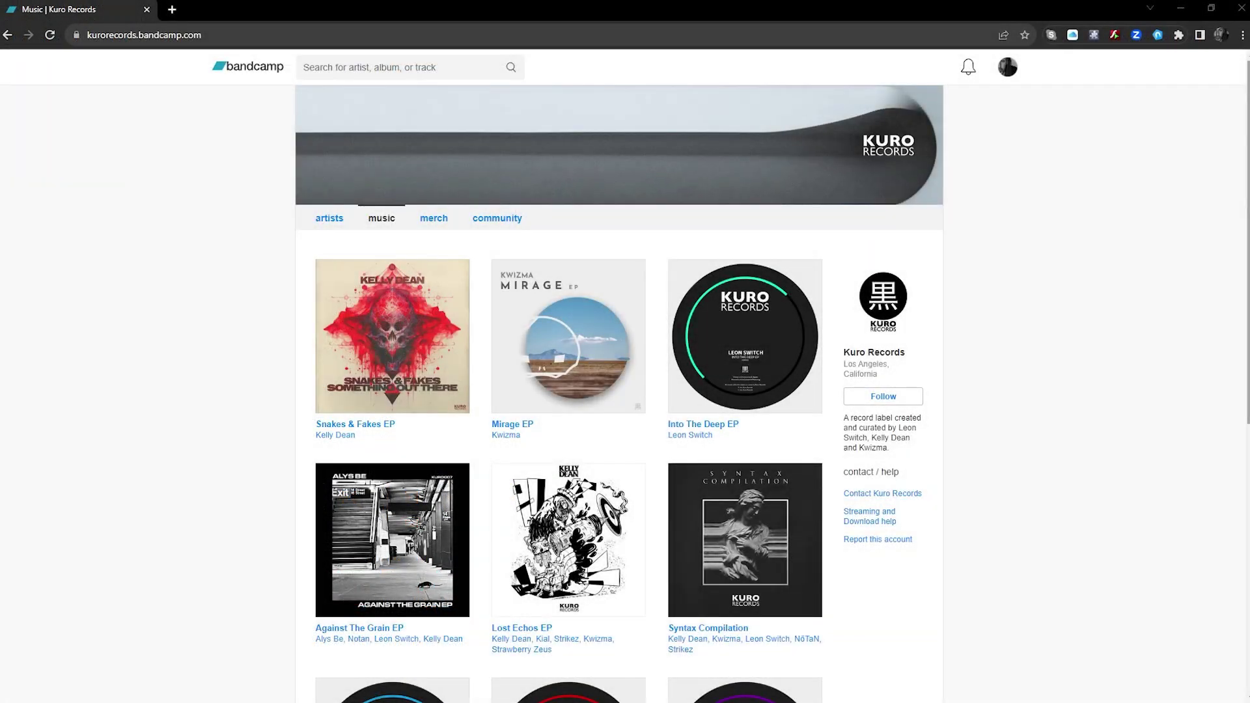
Step: Switch to the browser to look through the Kuro Records releases on Bandcamp and the sample packs in the Leon Switch shop
drag(1247, 210, 1227, 193)
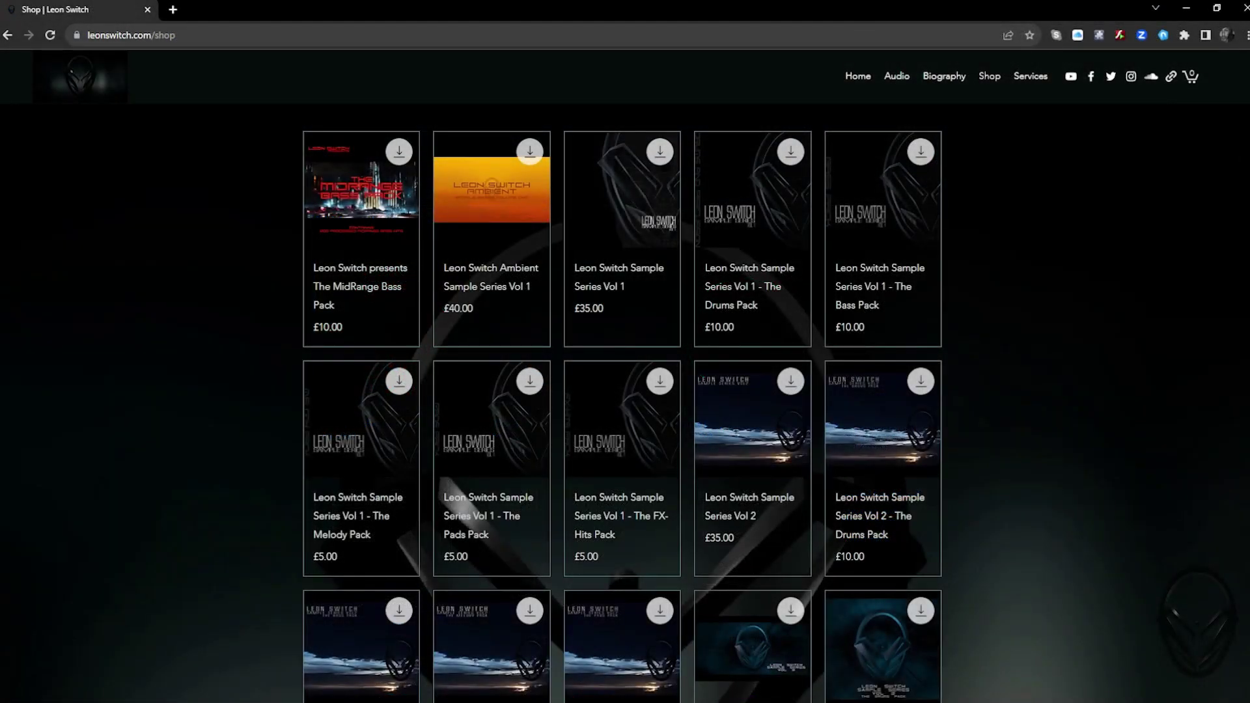
scroll(622, 404, down, 2)
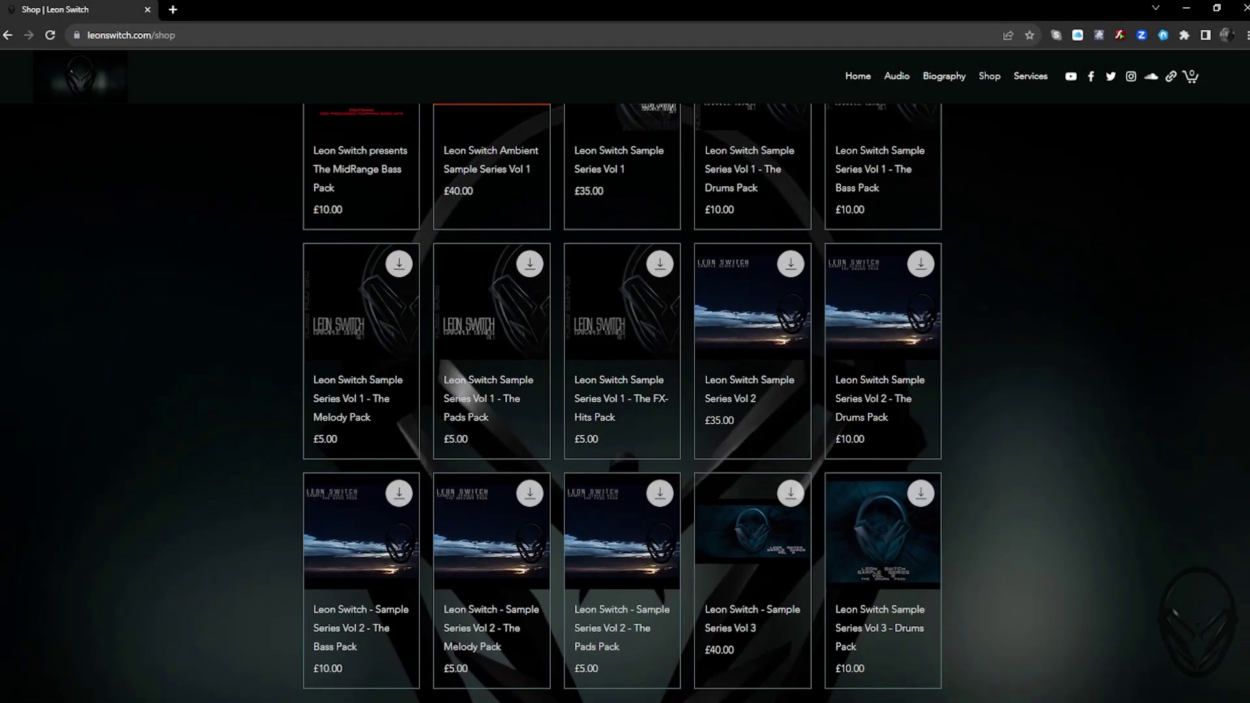
scroll(622, 403, down, 1)
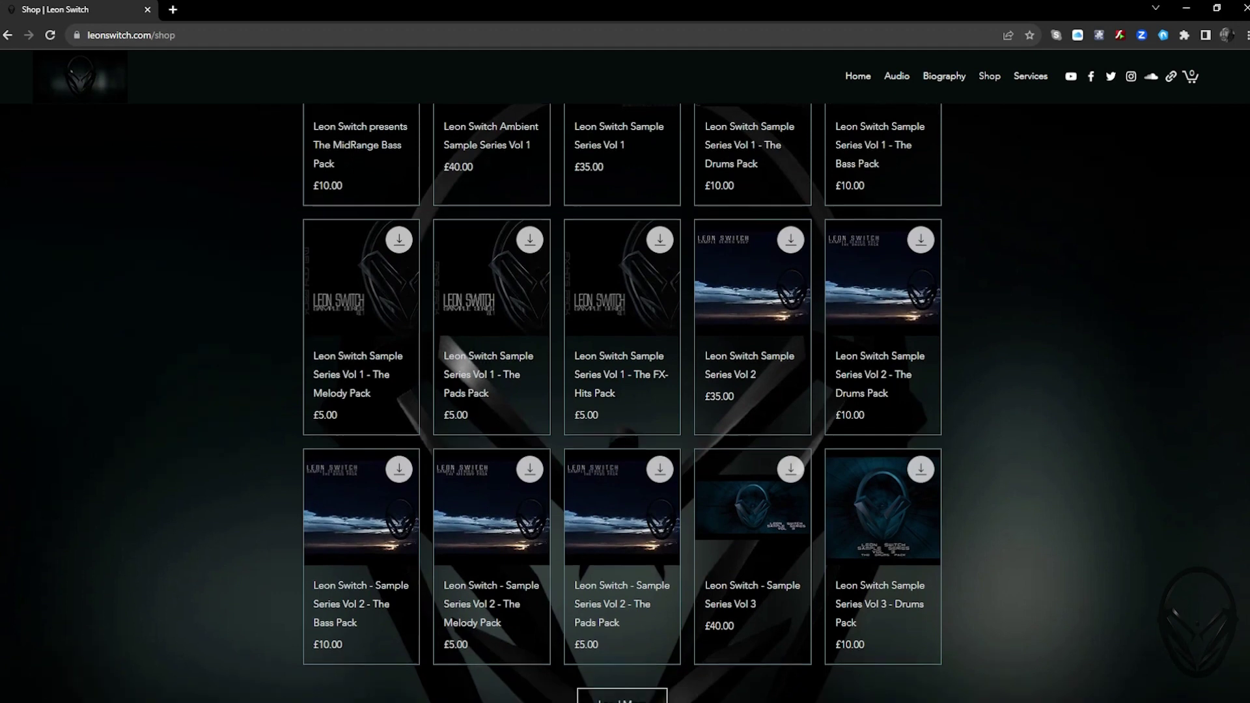
scroll(622, 403, up, 2)
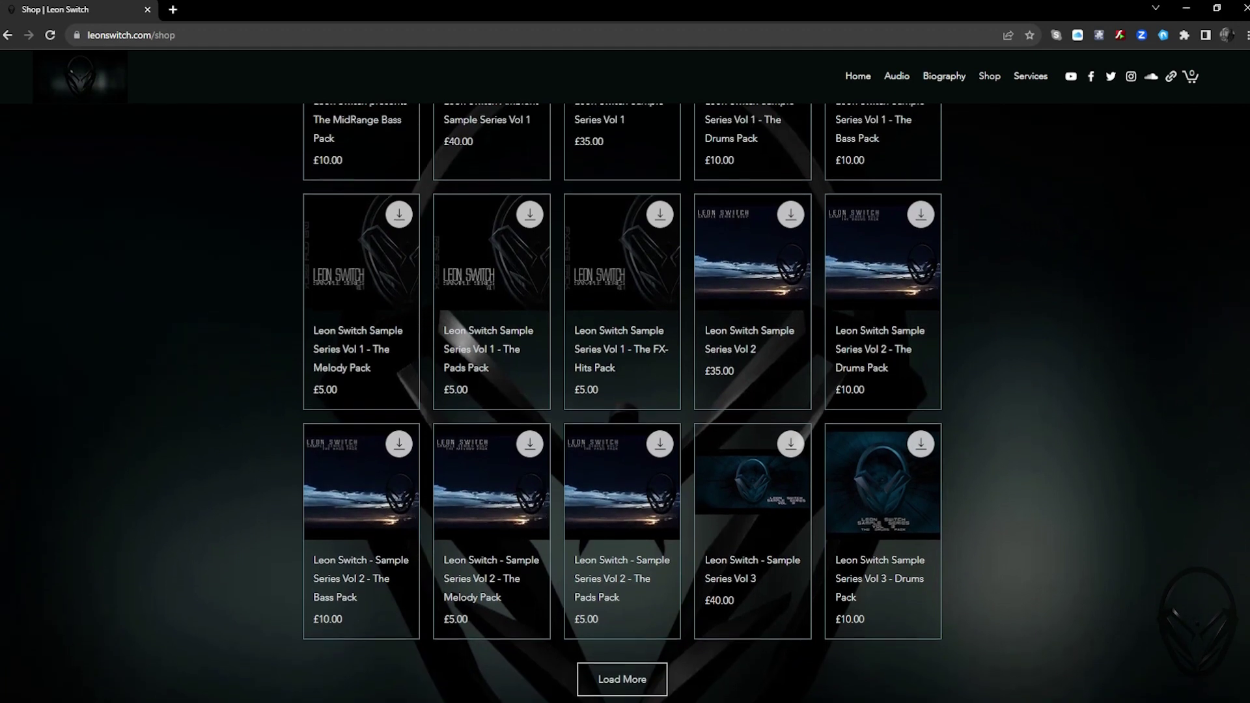
scroll(621, 404, up, 1)
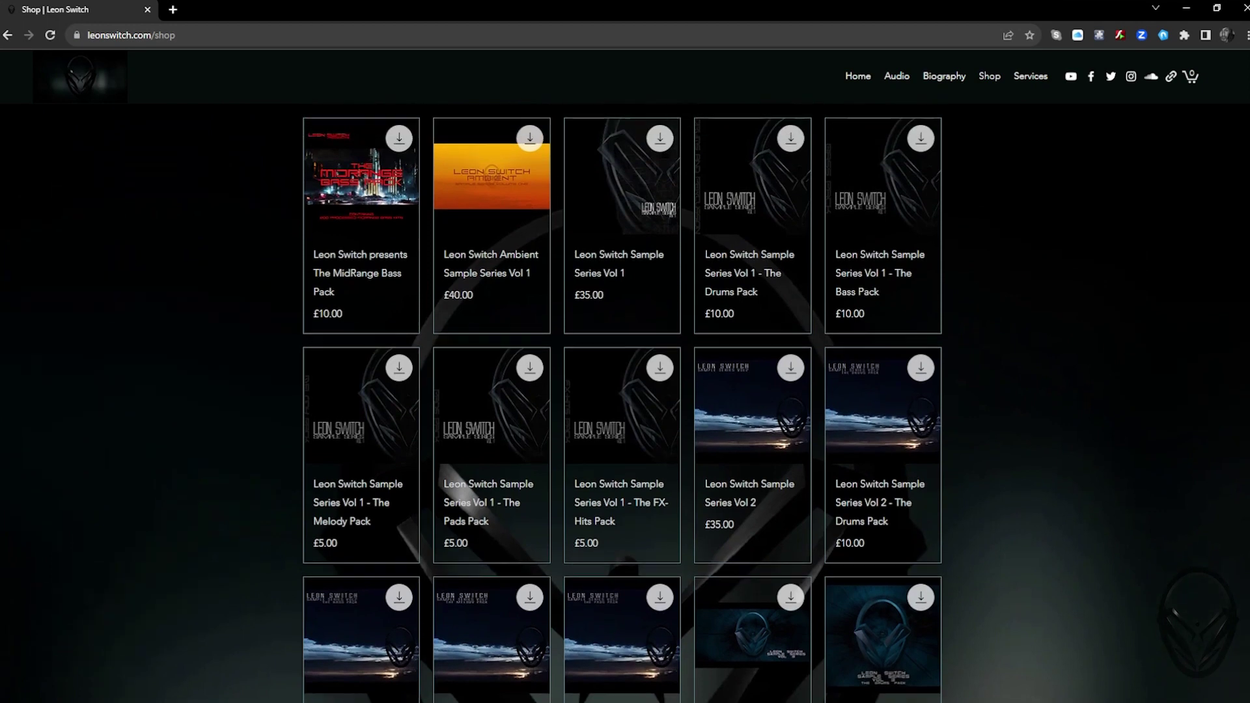